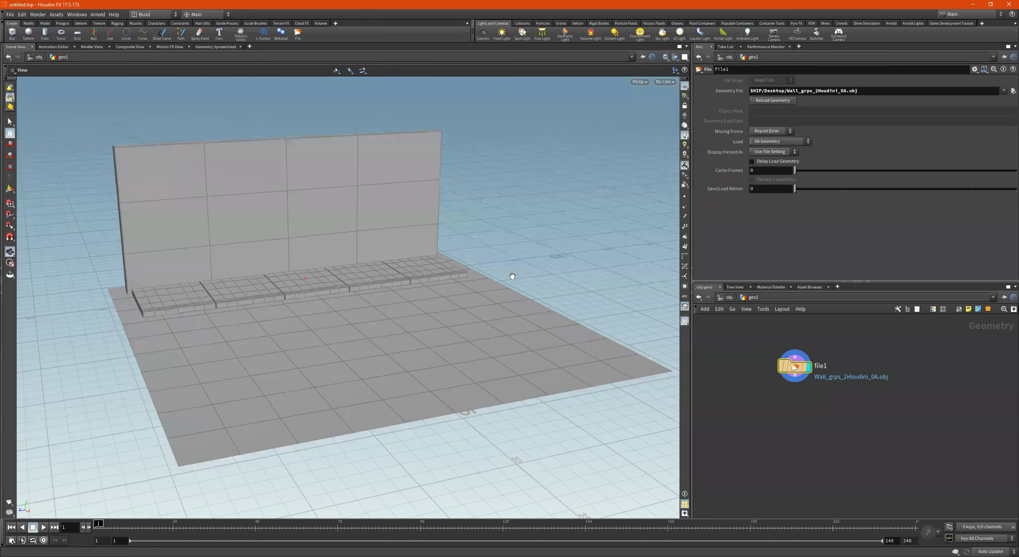
# Step: Add an Attribute Delete node, connect it below the file1 node and make it the displayed node
pyautogui.moveTo(528, 273); pyautogui.dragTo(518, 262)
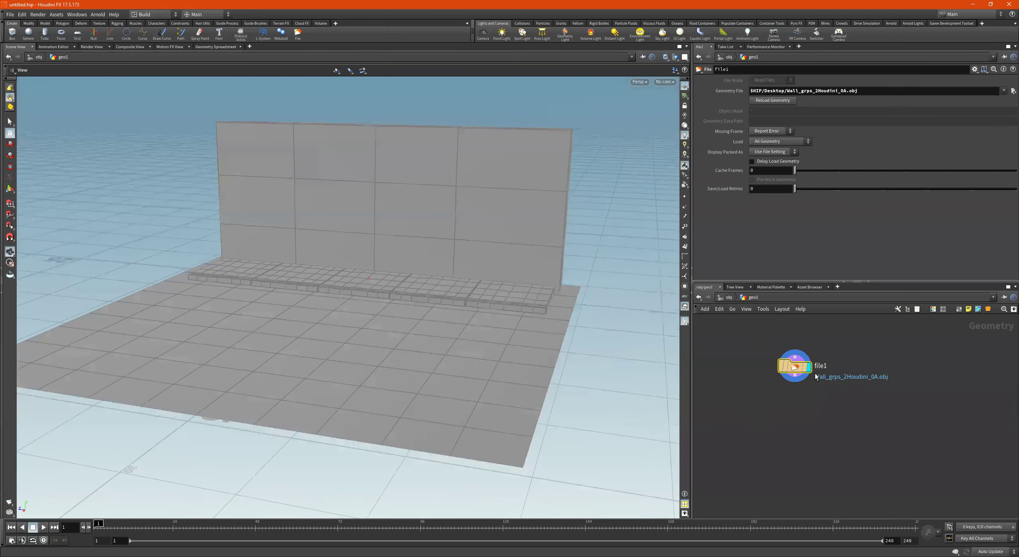
pyautogui.press('Tab')
pyautogui.write('att')
pyautogui.press('Return')
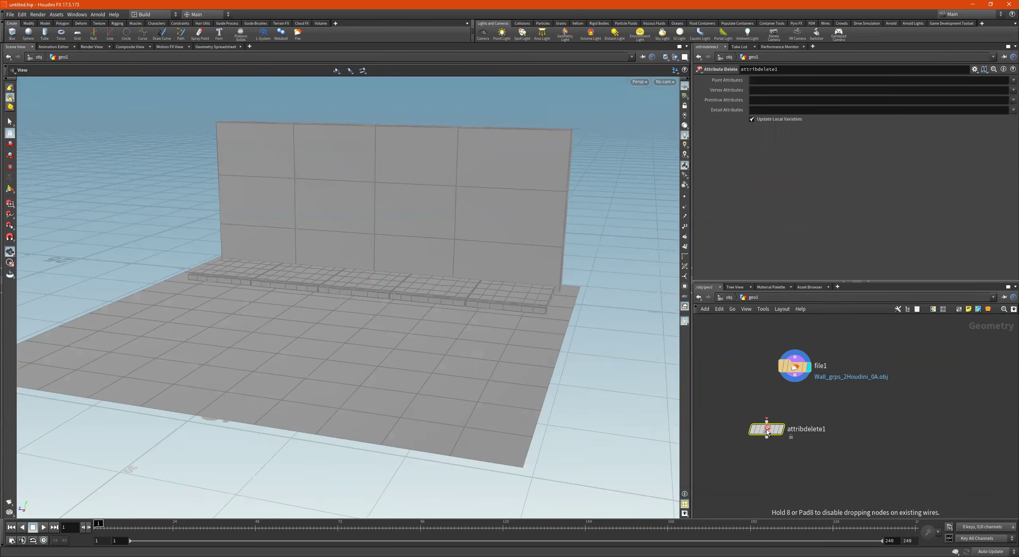
pyautogui.moveTo(795, 378); pyautogui.dragTo(786, 422)
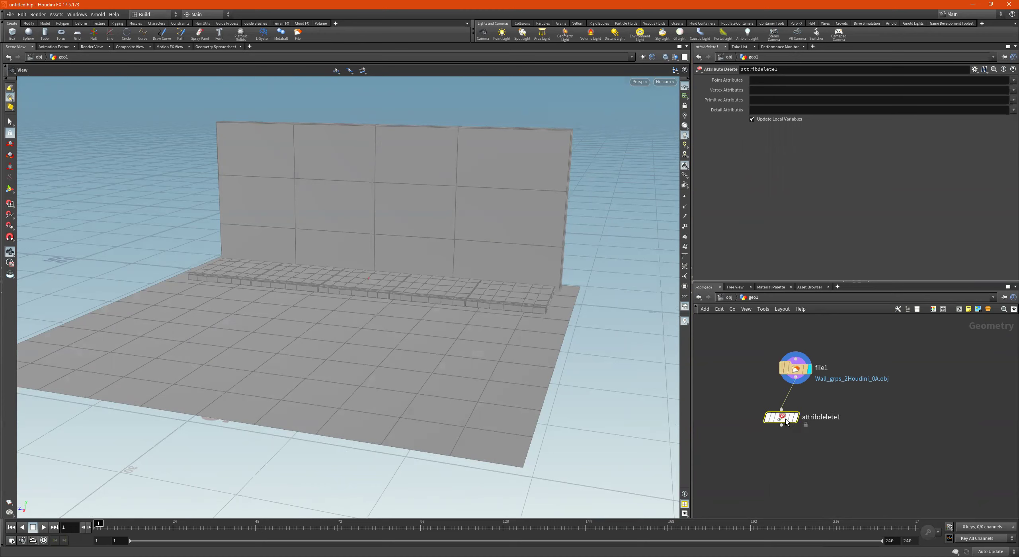
pyautogui.click(800, 399)
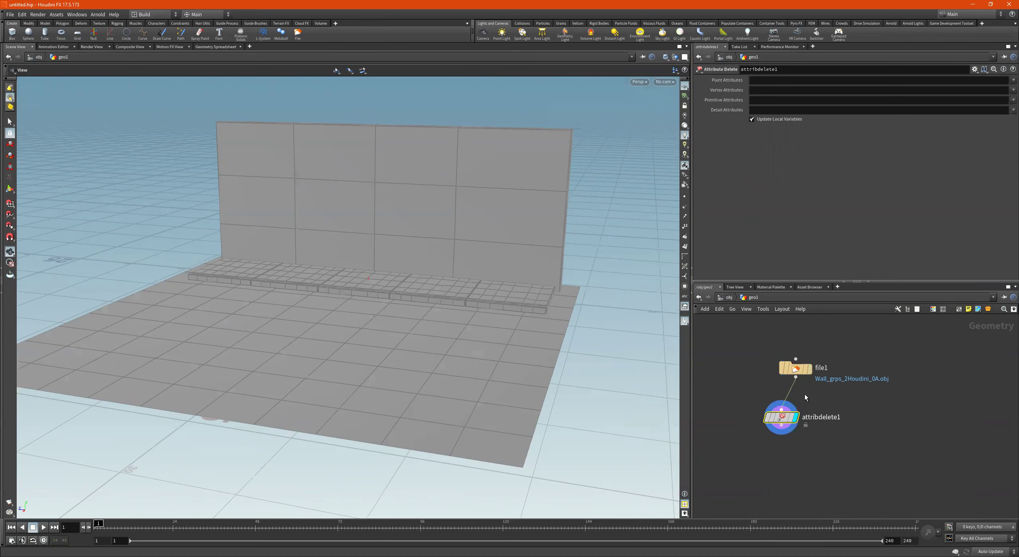
# Step: Try entering 8 as the point attributes and uv as the vertex attributes of the Attribute Delete node
pyautogui.click(981, 81)
pyautogui.write('8')
pyautogui.press('Tab')
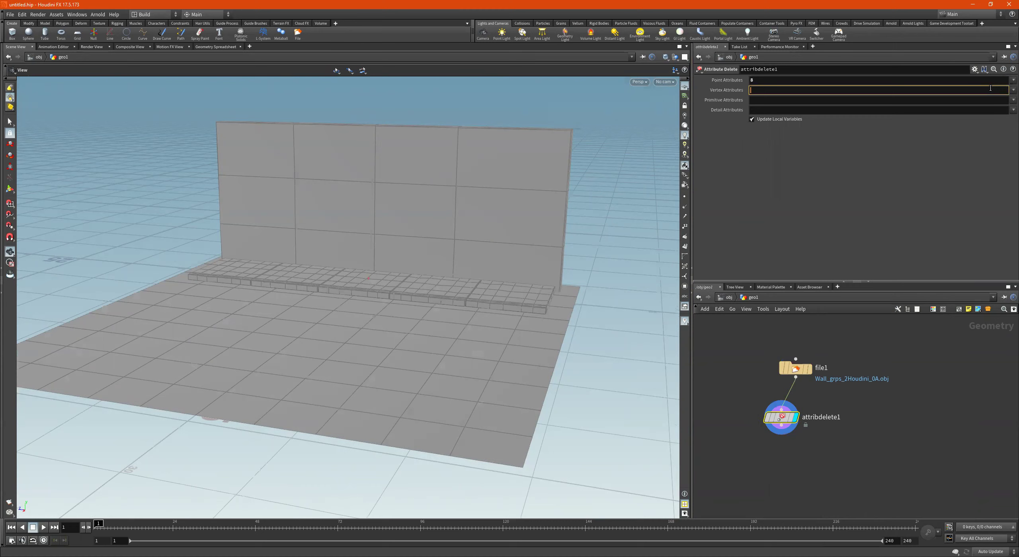
pyautogui.click(1010, 100)
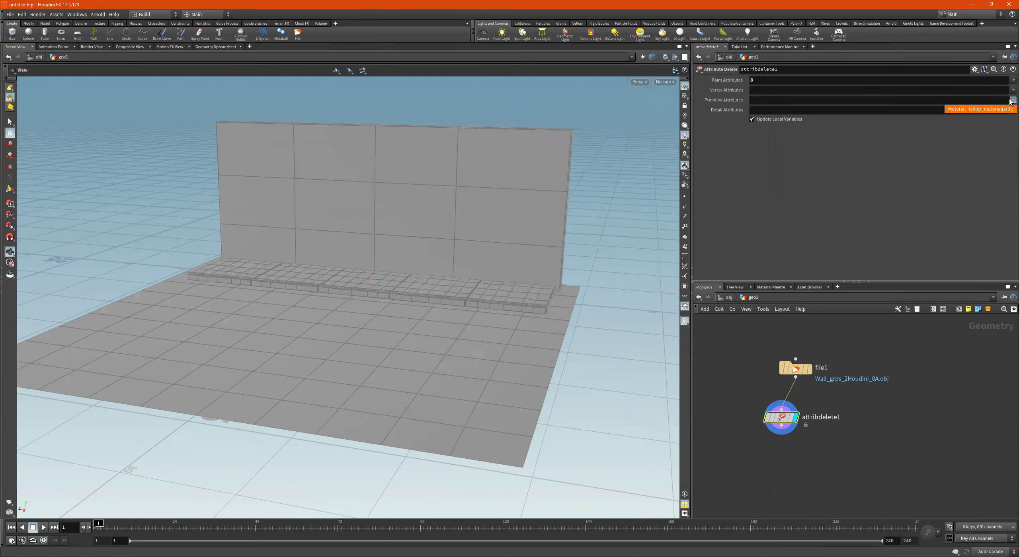
pyautogui.click(1010, 88)
pyautogui.click(1011, 90)
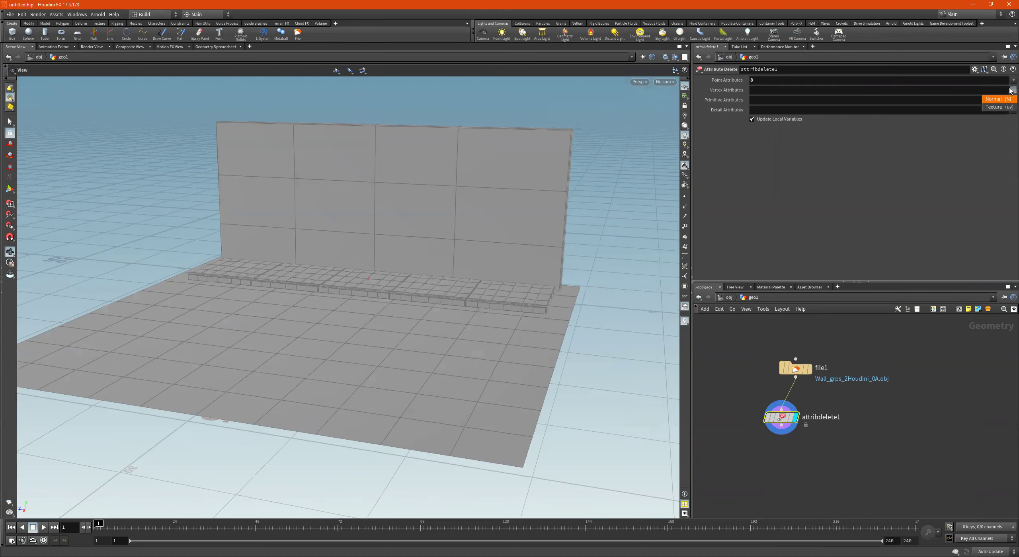
pyautogui.click(1002, 107)
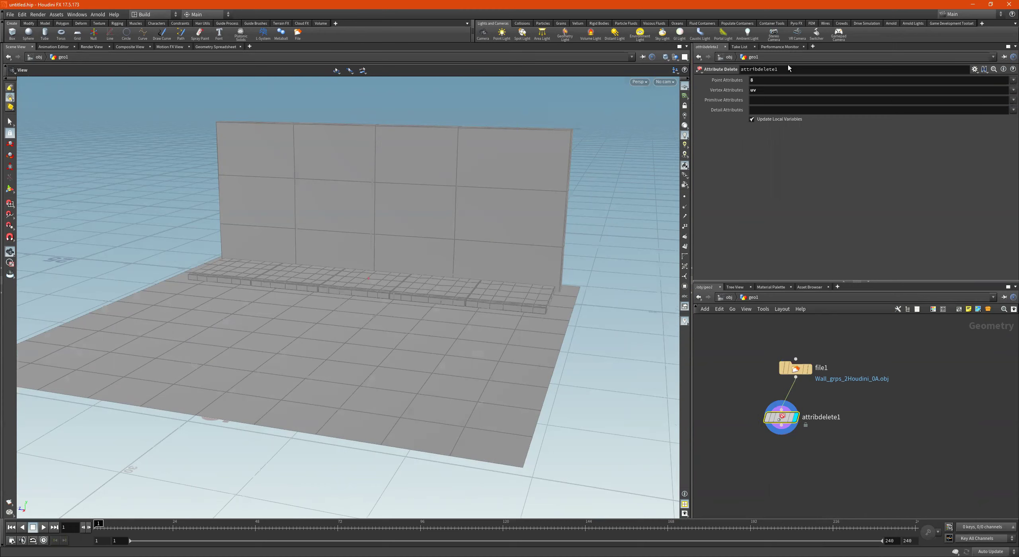
# Step: Set the point, vertex, primitive and detail attributes to delete to * and align the Attribute Delete node beneath file1
pyautogui.doubleClick(776, 82)
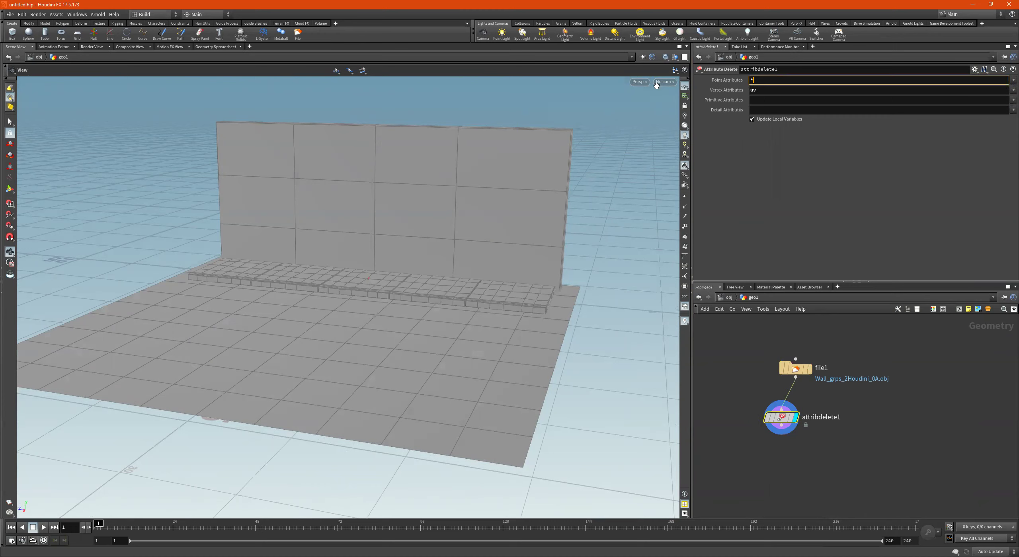
pyautogui.press('Tab')
pyautogui.write('*')
pyautogui.press('Tab')
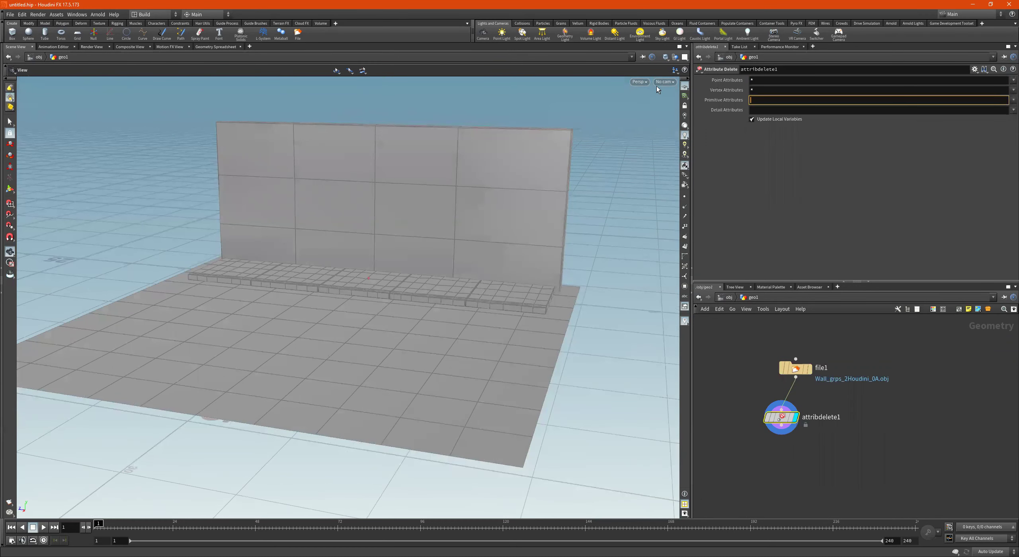
pyautogui.write('*')
pyautogui.press('Tab')
pyautogui.write('*')
pyautogui.press('Tab')
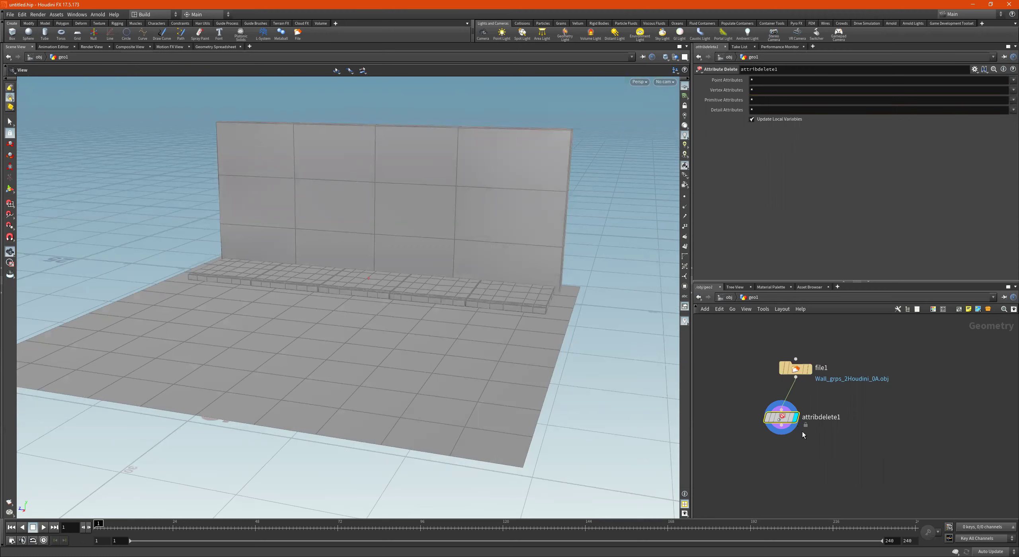
pyautogui.moveTo(802, 432); pyautogui.dragTo(815, 425, button='middle')
pyautogui.moveTo(794, 409); pyautogui.dragTo(809, 397)
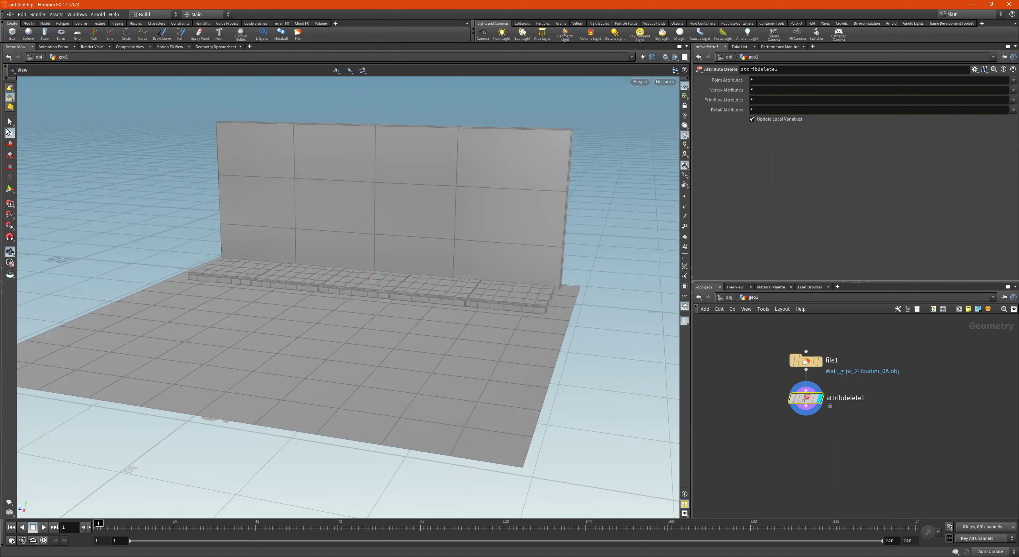
# Step: Enable group selection for the viewport geometry and list its pieces by 3D Connectivity
pyautogui.click(10, 121)
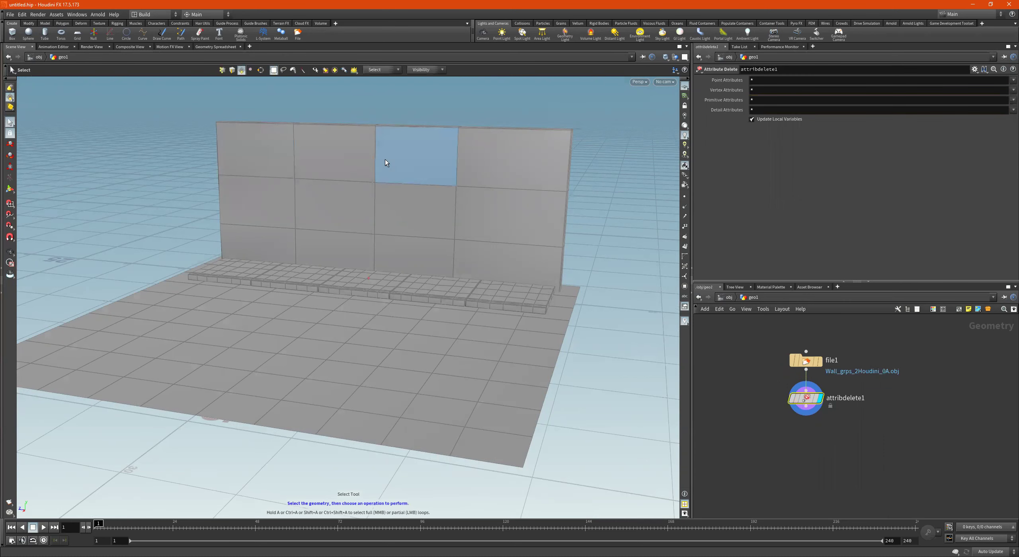
pyautogui.click(421, 166)
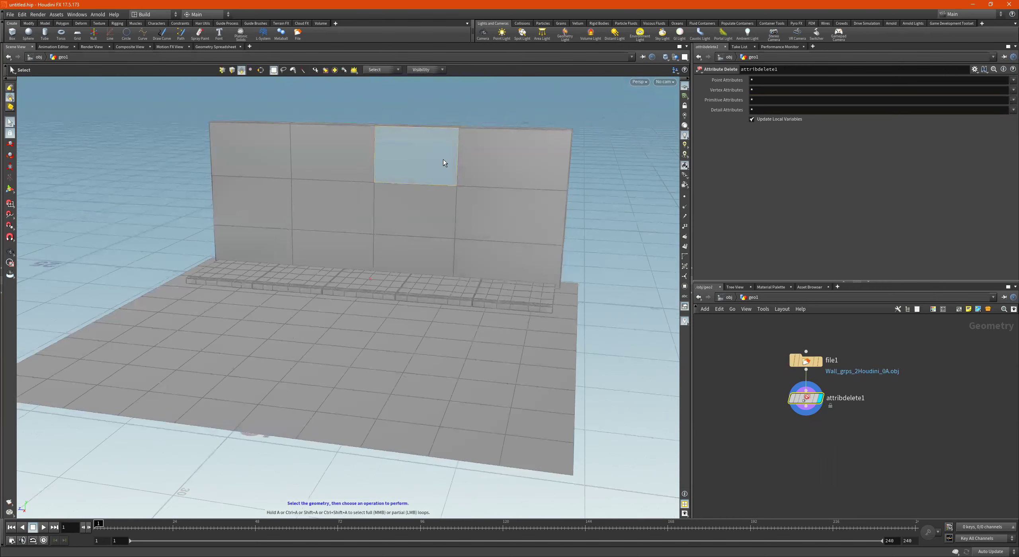
pyautogui.click(335, 70)
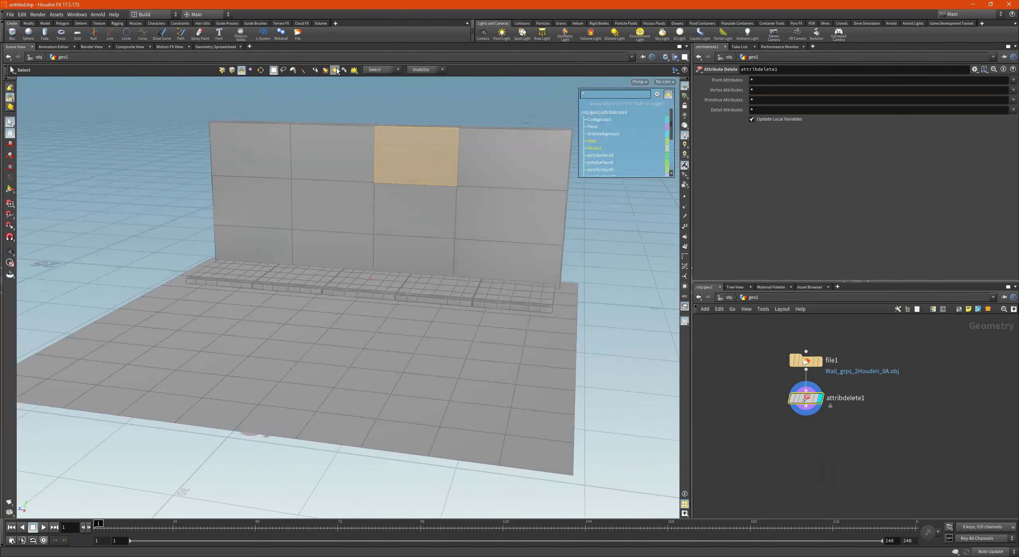
pyautogui.click(336, 70)
pyautogui.press('9')
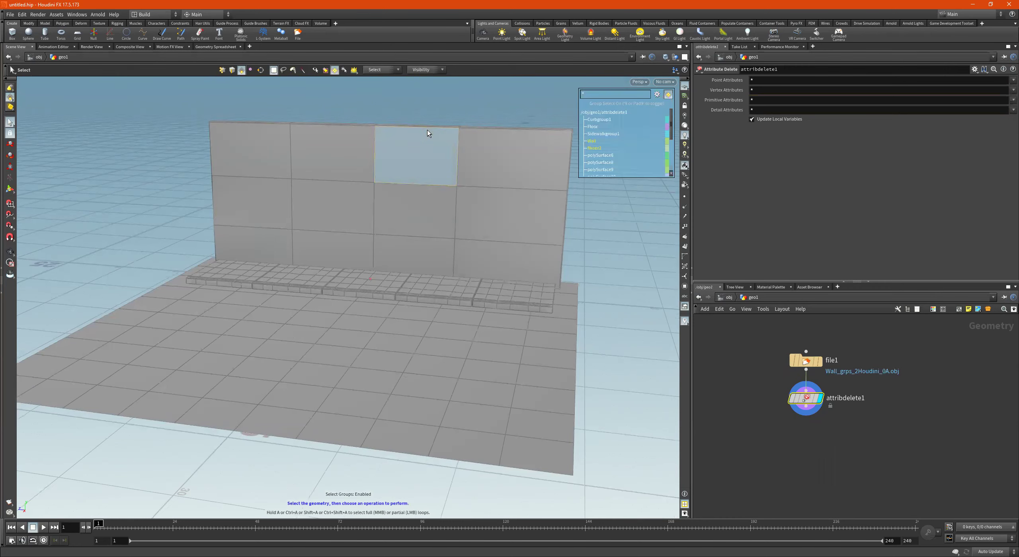
pyautogui.click(657, 95)
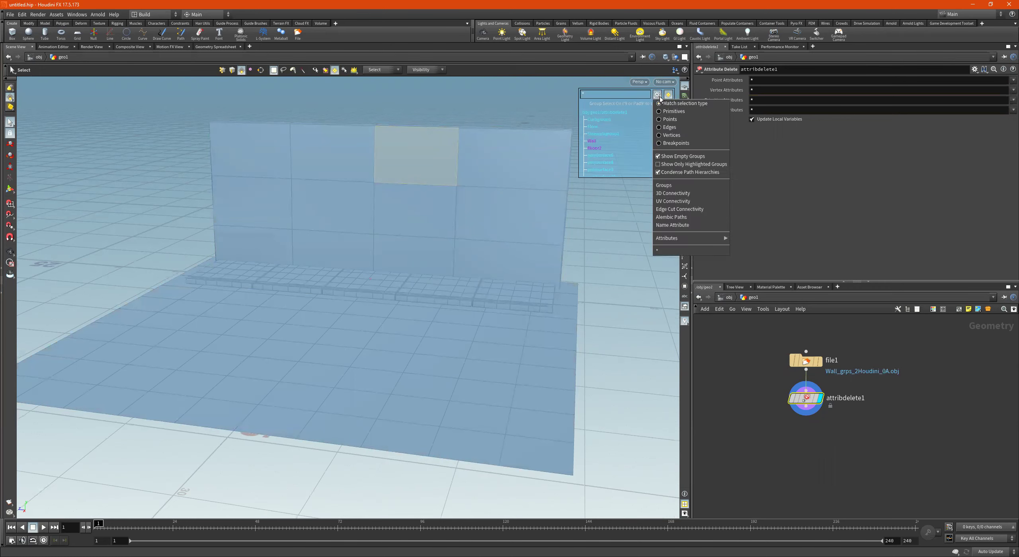
pyautogui.click(680, 197)
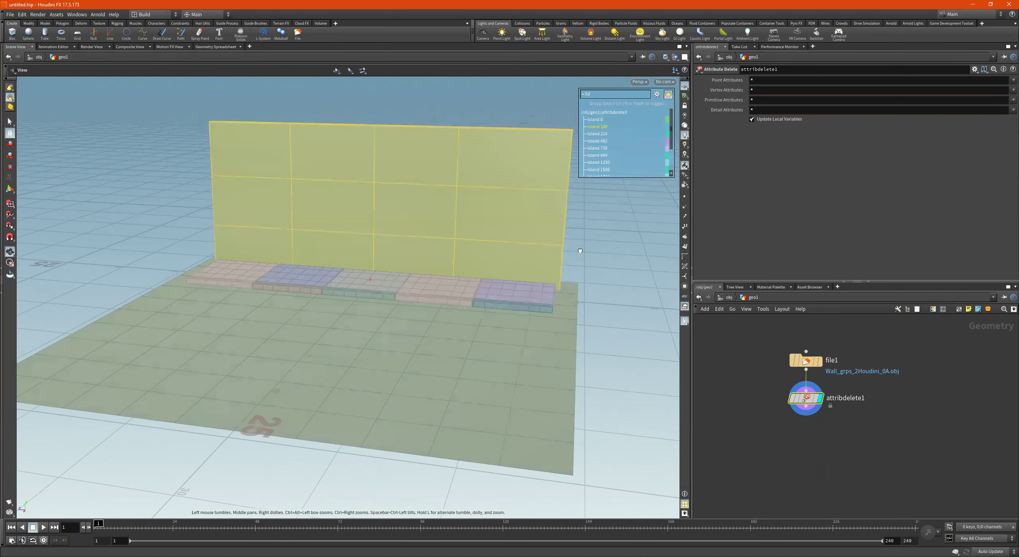
# Step: Select the whole wall piece and add a Group Create node for it
pyautogui.moveTo(655, 238); pyautogui.dragTo(562, 255)
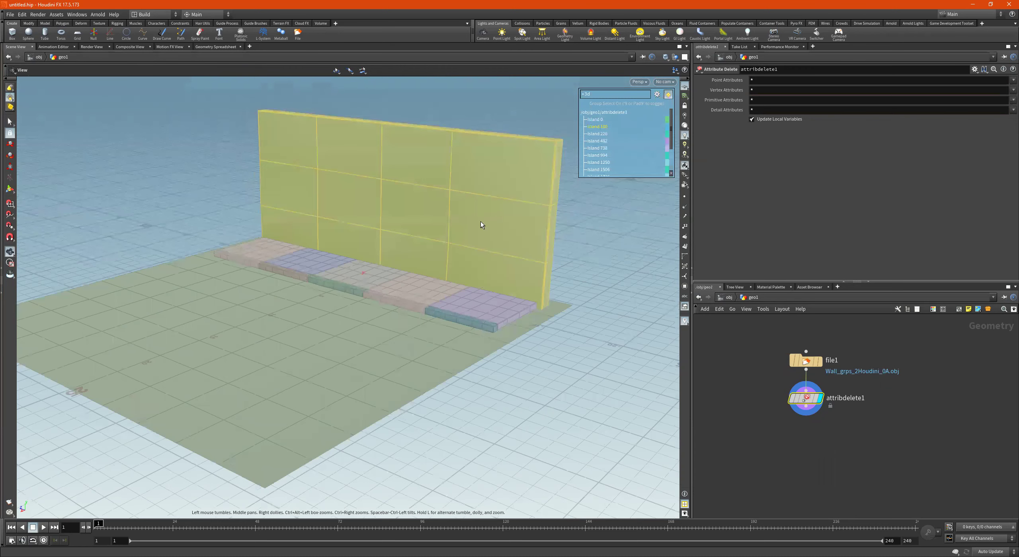
pyautogui.press('s')
pyautogui.press('Tab')
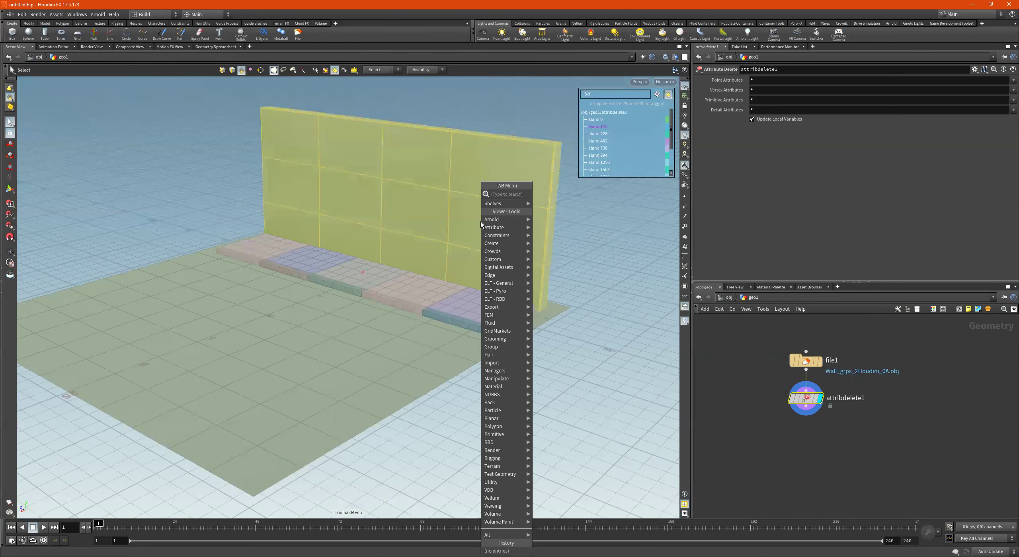
pyautogui.write('gr')
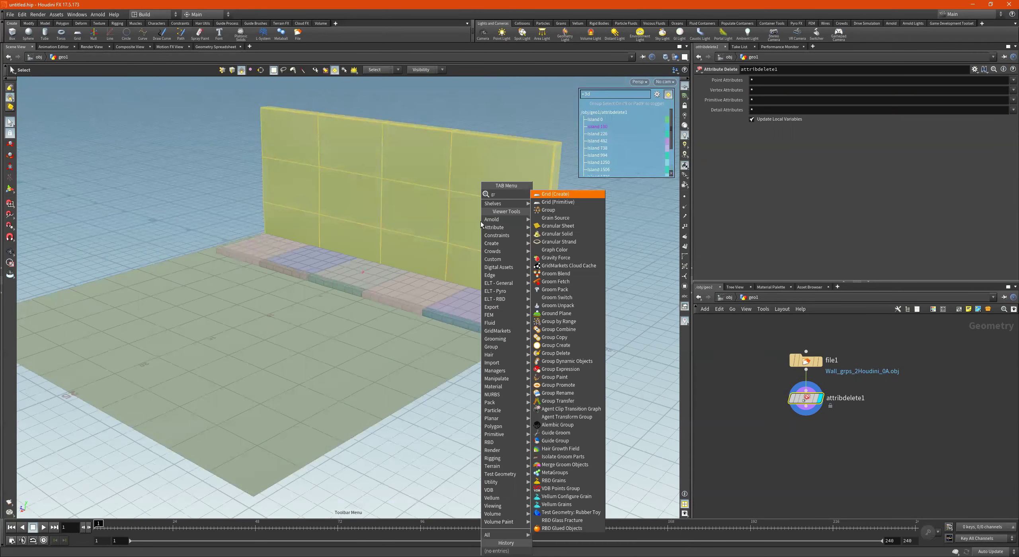
pyautogui.write('oupcr')
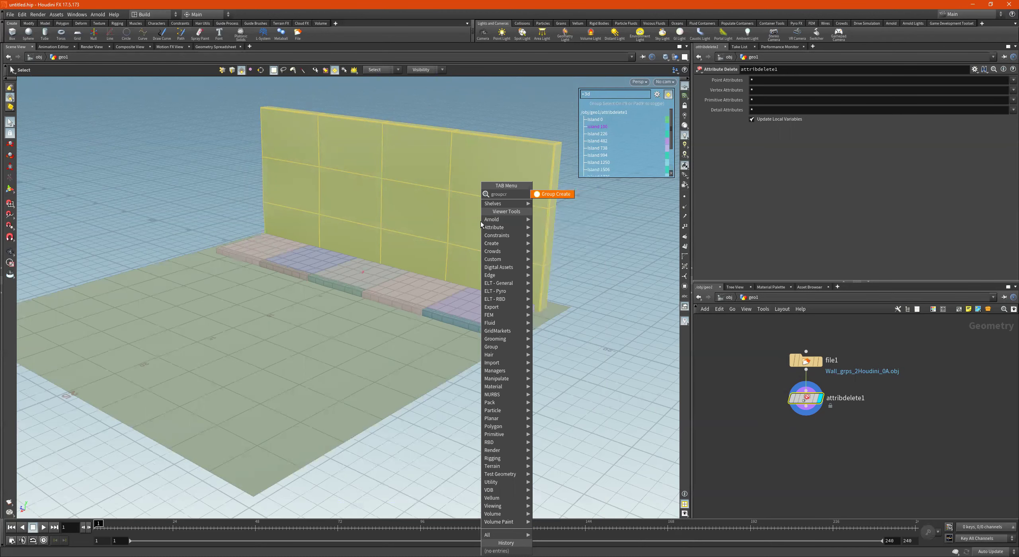
pyautogui.press('Return')
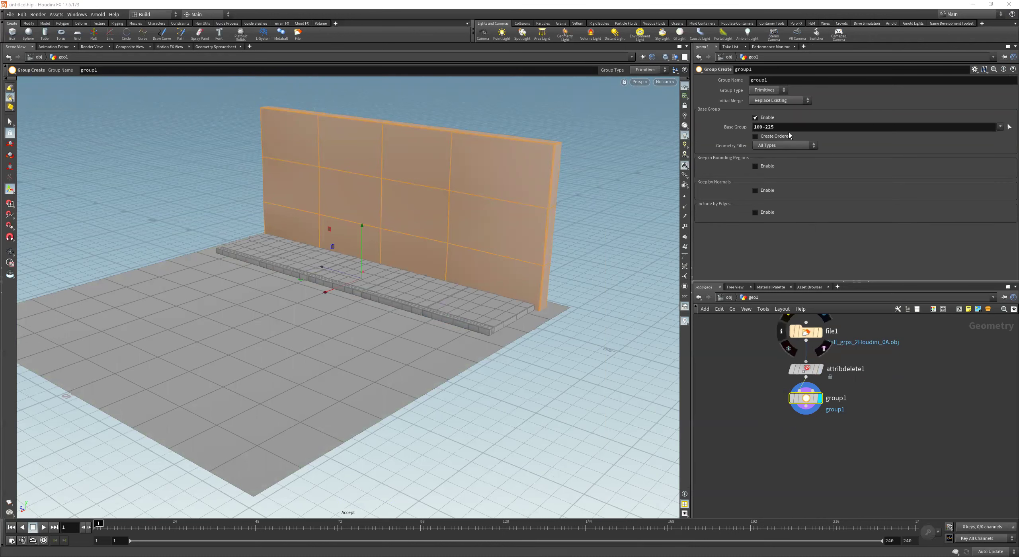
# Step: Set the wall group's name to $OS and rename its node wall_grp
pyautogui.moveTo(768, 80); pyautogui.dragTo(614, 79)
pyautogui.write('$OS')
pyautogui.press('Escape')
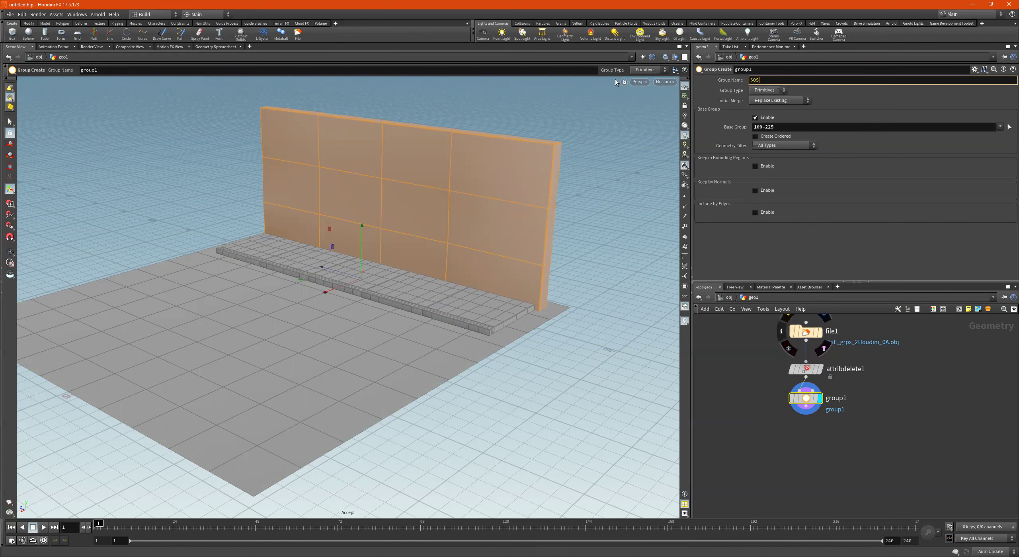
pyautogui.doubleClick(833, 398)
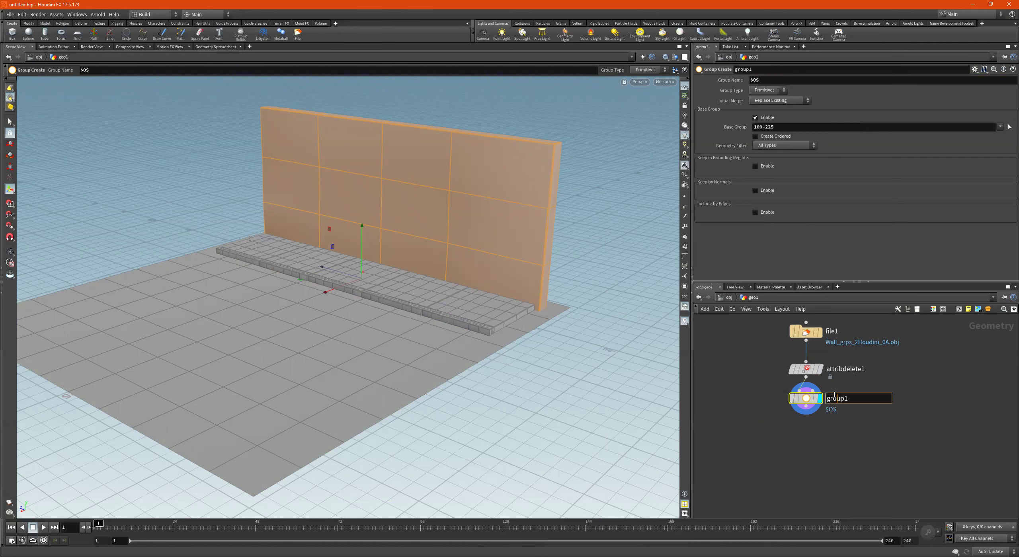
pyautogui.write('wall_grp')
pyautogui.press('Return')
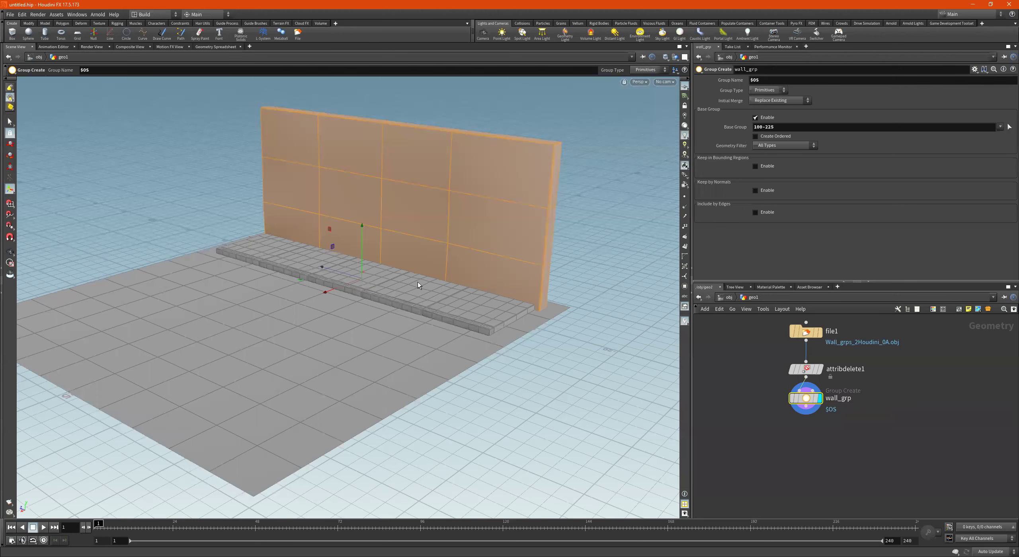
# Step: Select all the flat sidewalk pieces in front of the wall and add a Group Create node for them
pyautogui.click(10, 121)
pyautogui.moveTo(253, 238); pyautogui.dragTo(460, 302)
pyautogui.press('Tab')
pyautogui.write('sid')
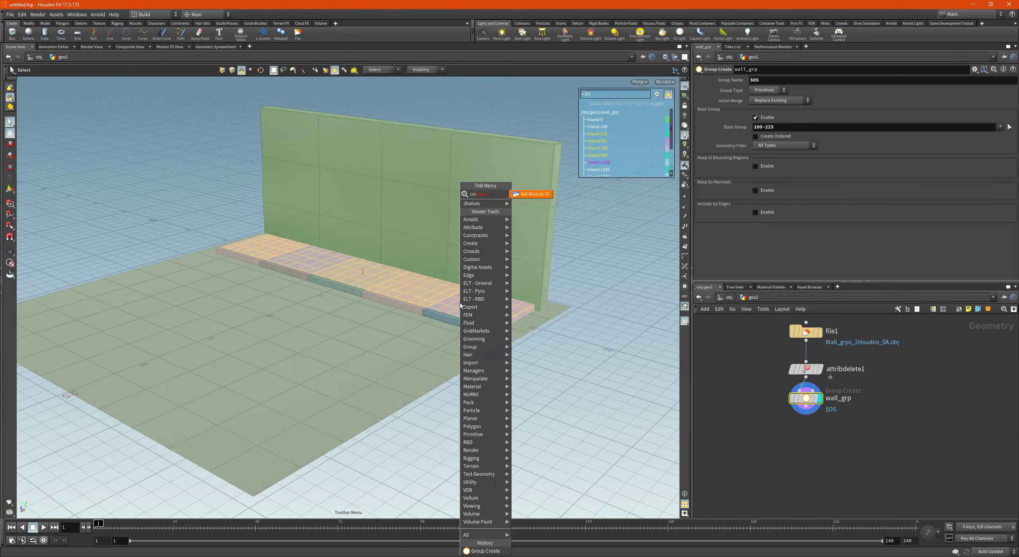
pyautogui.press('BackSpace')
pyautogui.press('BackSpace')
pyautogui.press('BackSpace')
pyautogui.write('groupc')
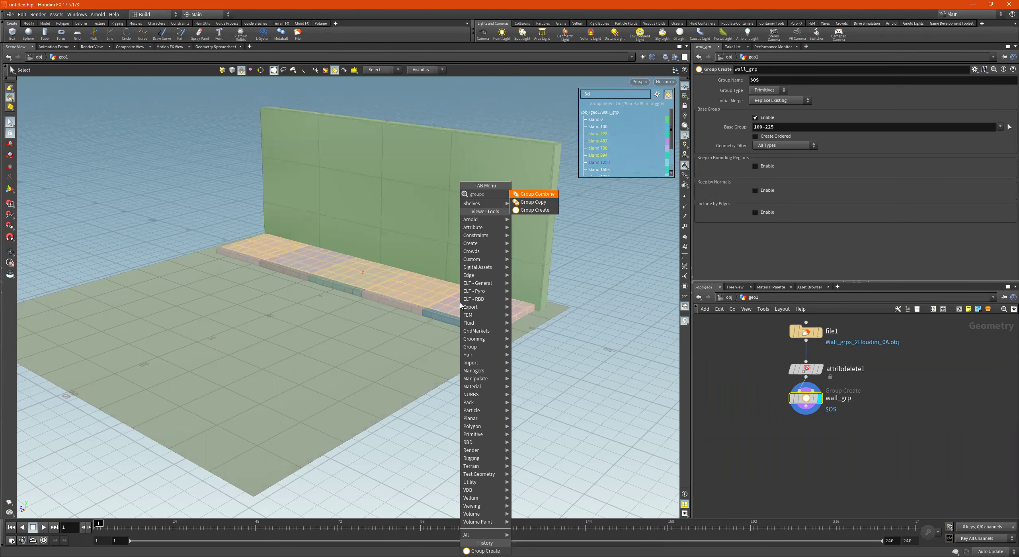
pyautogui.write('r')
pyautogui.press('Return')
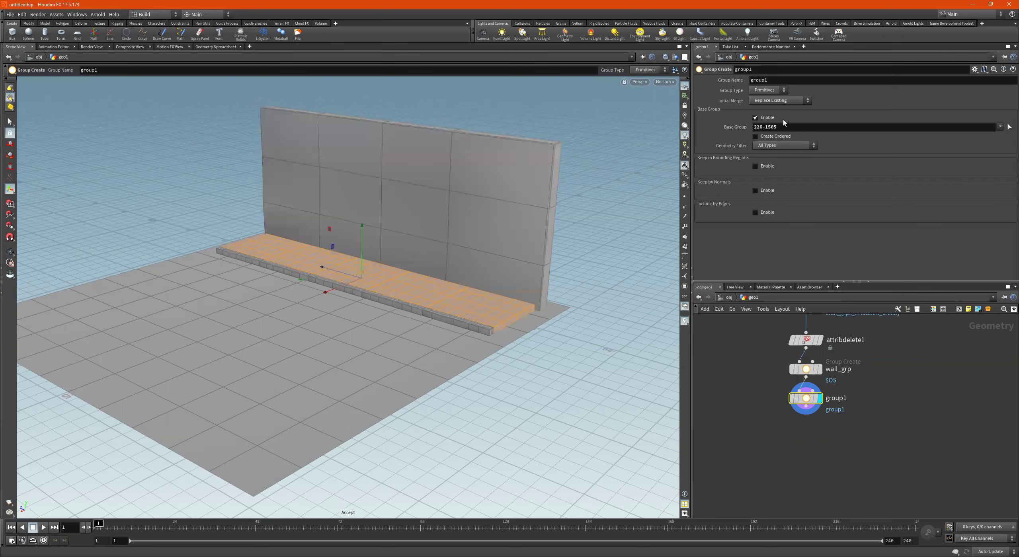
# Step: Set the sidewalk group's name to $OS and rename its node sidewalk_grp
pyautogui.doubleClick(835, 398)
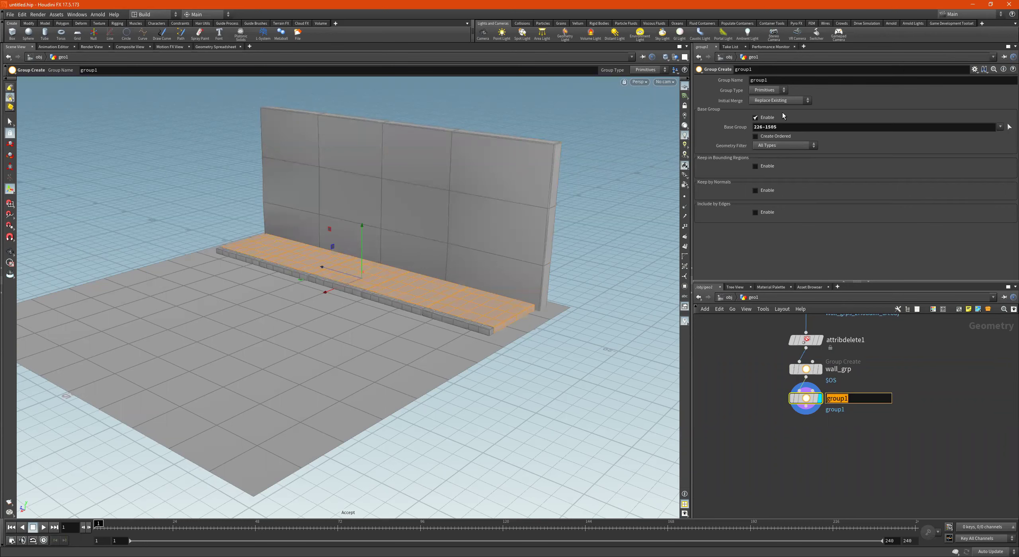
pyautogui.doubleClick(767, 80)
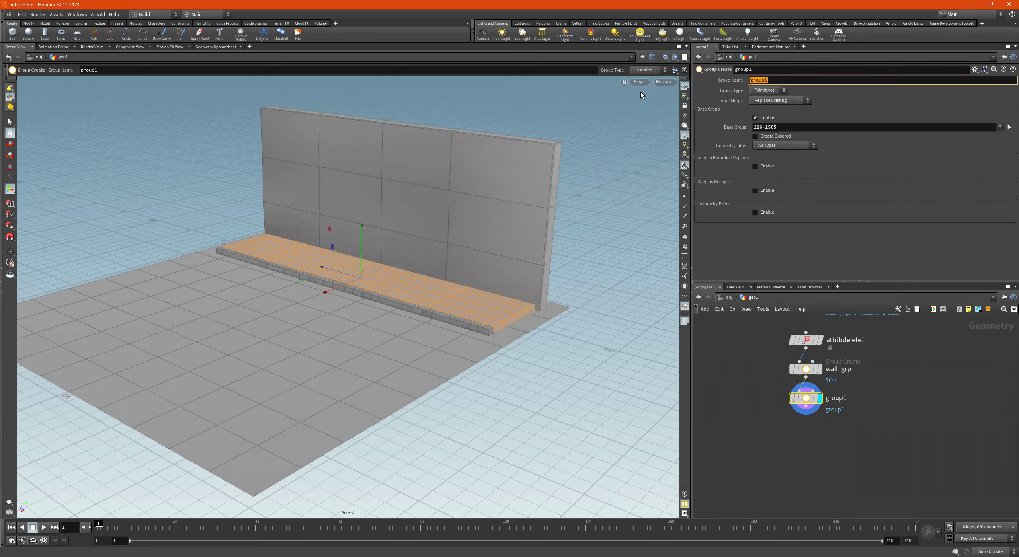
pyautogui.write('$OS')
pyautogui.press('Escape')
pyautogui.doubleClick(844, 398)
pyautogui.write('sidewalk_grp')
pyautogui.press('Return')
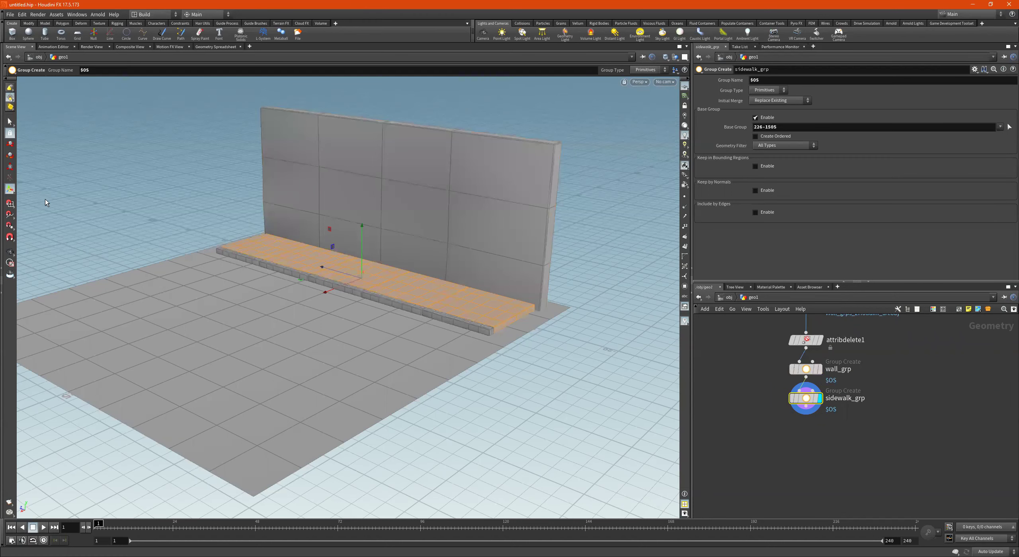
# Step: Select all the curb pieces along the sidewalk's front edge and add a Group Create node for them
pyautogui.click(10, 121)
pyautogui.press('9')
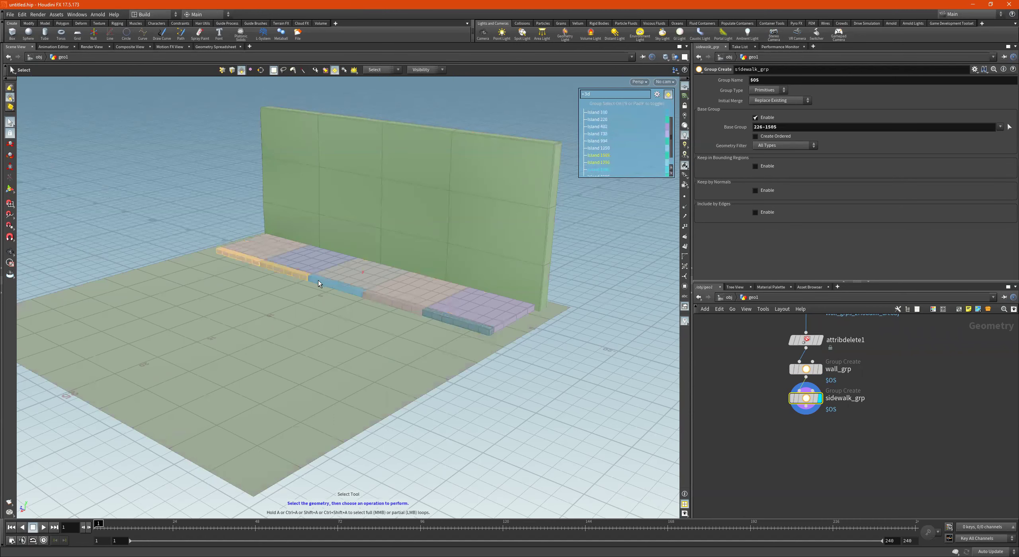
pyautogui.keyDown('shift'); pyautogui.click(379, 296); pyautogui.keyUp('shift')
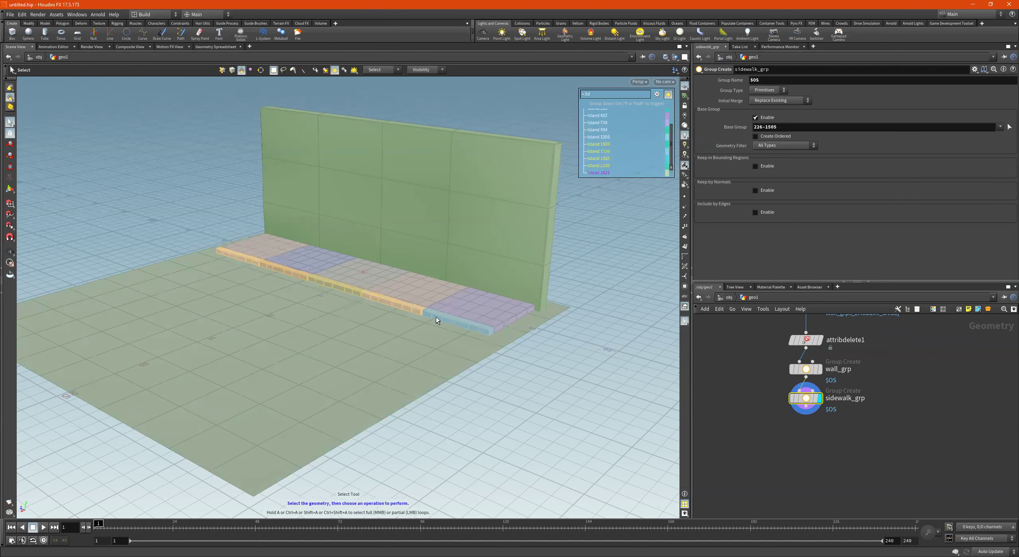
pyautogui.press('Tab')
pyautogui.write('grp')
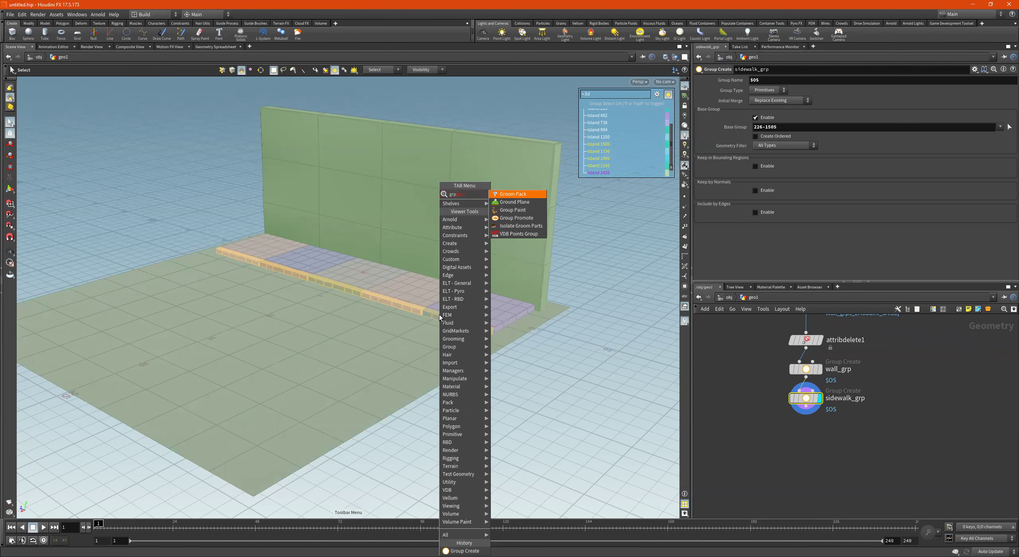
pyautogui.press('BackSpace')
pyautogui.press('BackSpace')
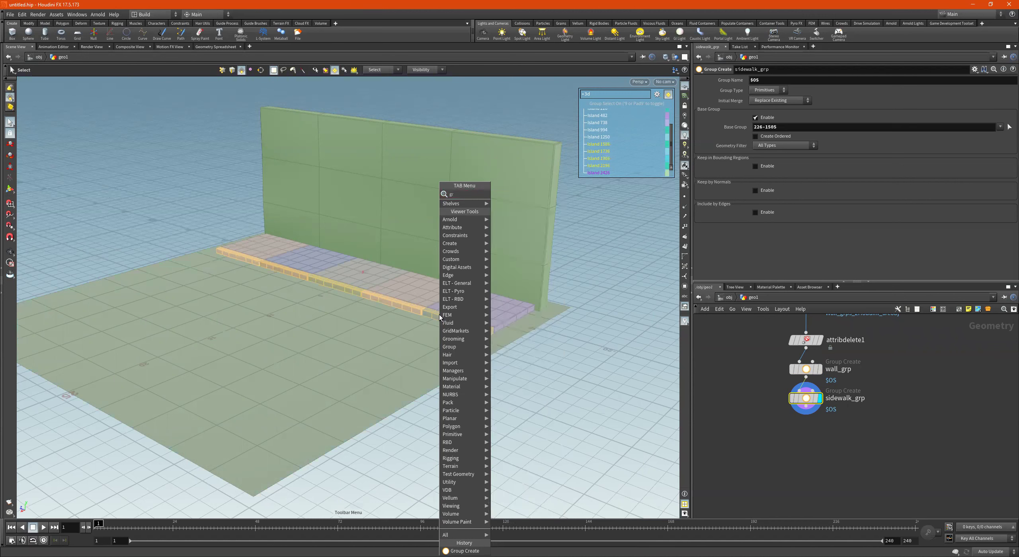
pyautogui.write('roupcr')
pyautogui.press('Return')
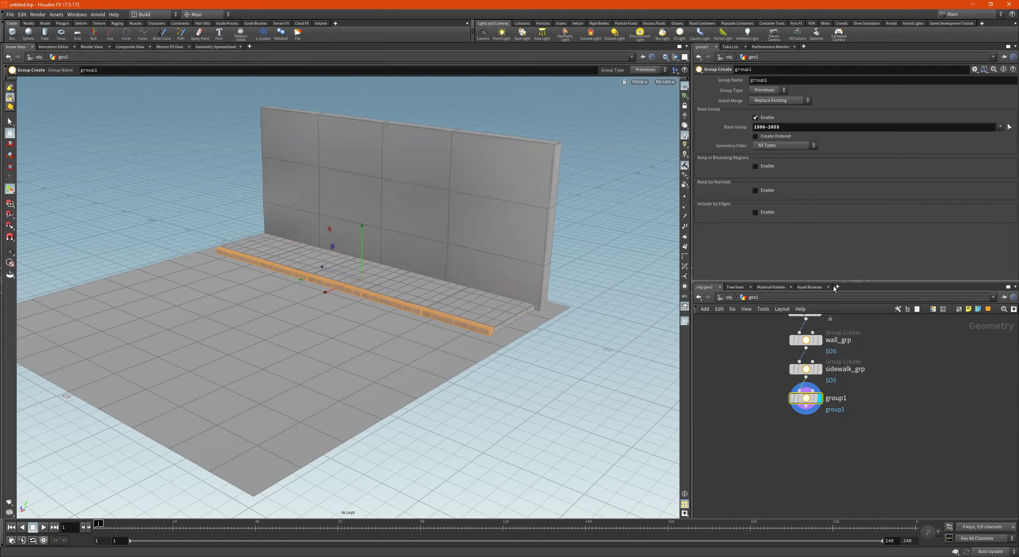
# Step: Set the curb group's name to curbs_grp
pyautogui.doubleClick(795, 79)
pyautogui.write('curb')
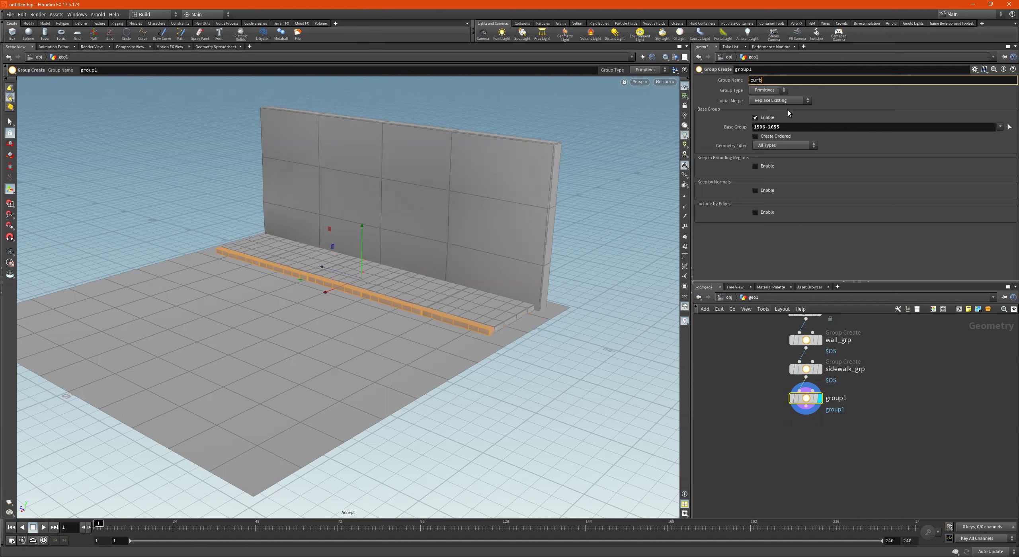
pyautogui.write('s-grp')
pyautogui.press('Return')
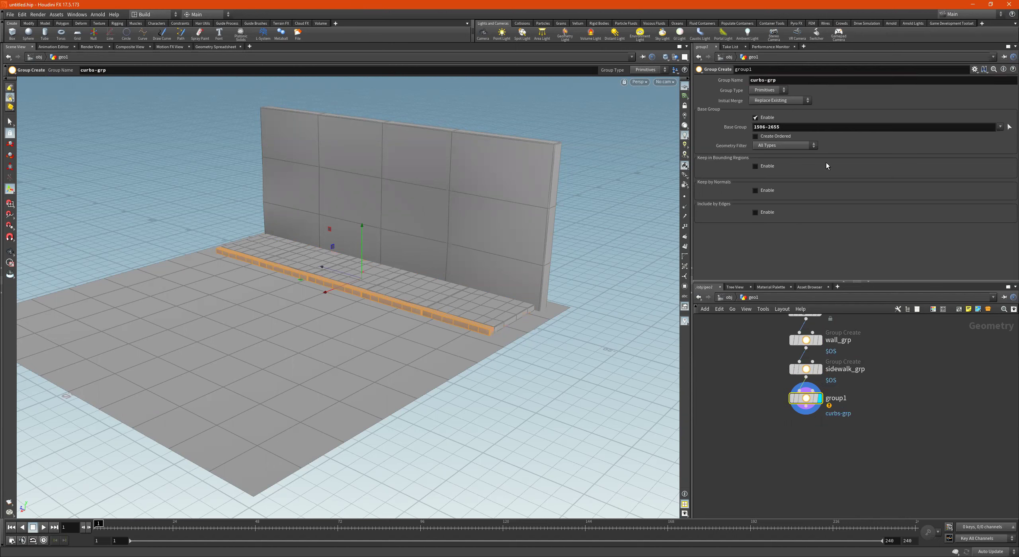
pyautogui.click(767, 80)
pyautogui.press('BackSpace')
pyautogui.write('_')
pyautogui.press('Return')
# Step: Select the ground plane and add a Group Create node for it
pyautogui.click(12, 123)
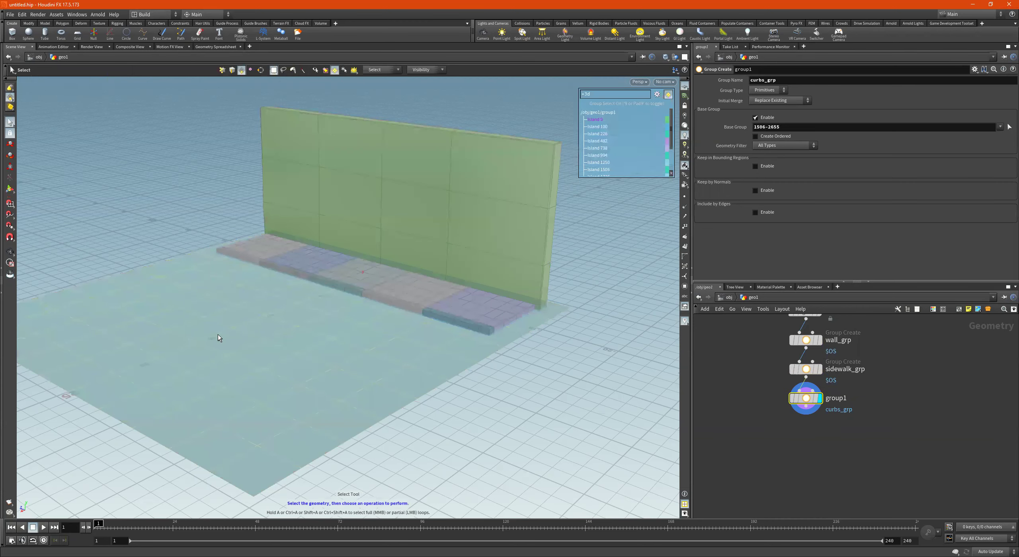
pyautogui.press('Tab')
pyautogui.write('group')
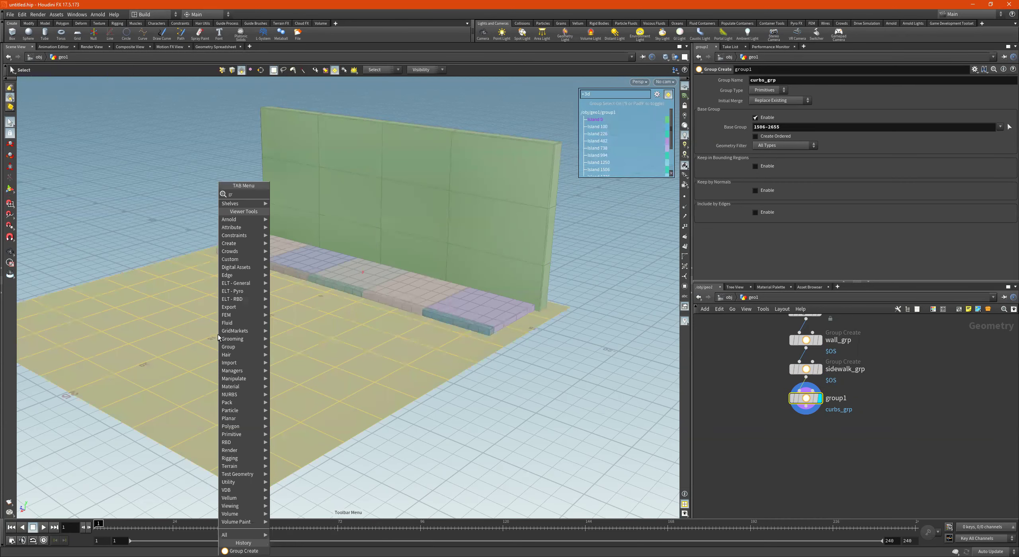
pyautogui.press('Return')
pyautogui.click(218, 334)
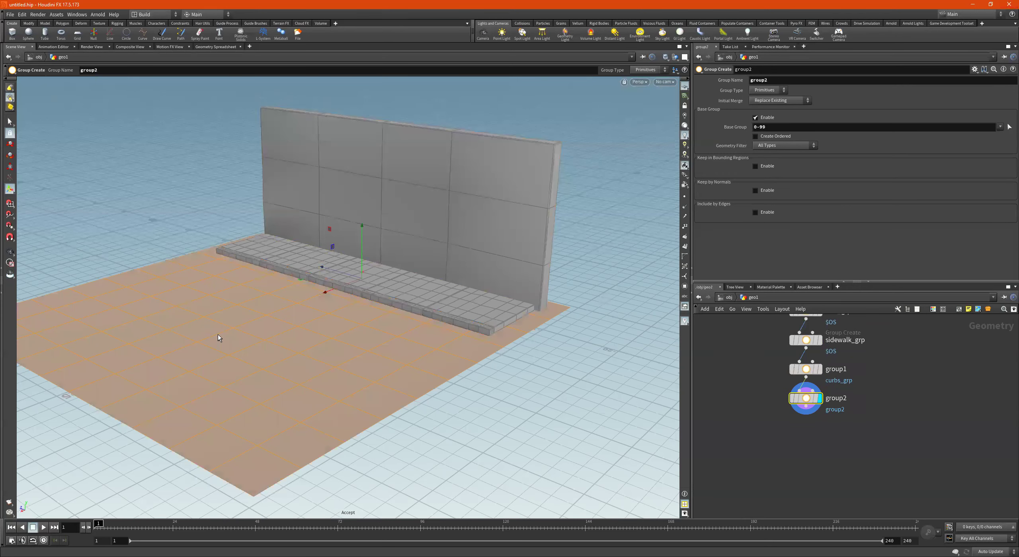
# Step: Set the ground group's name to $OS and rename its node ground_grp
pyautogui.click(779, 82)
pyautogui.write('s')
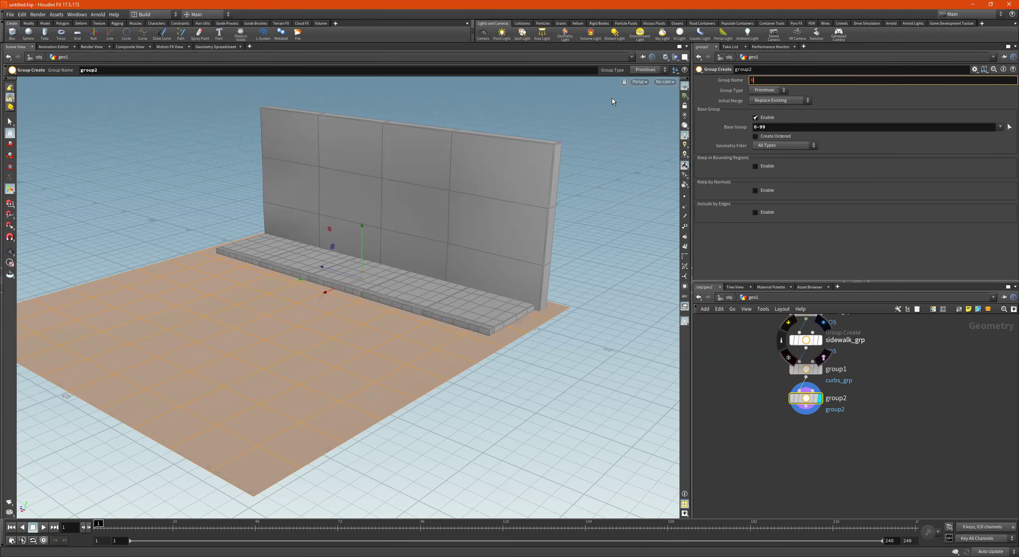
pyautogui.write('OS')
pyautogui.press('Return')
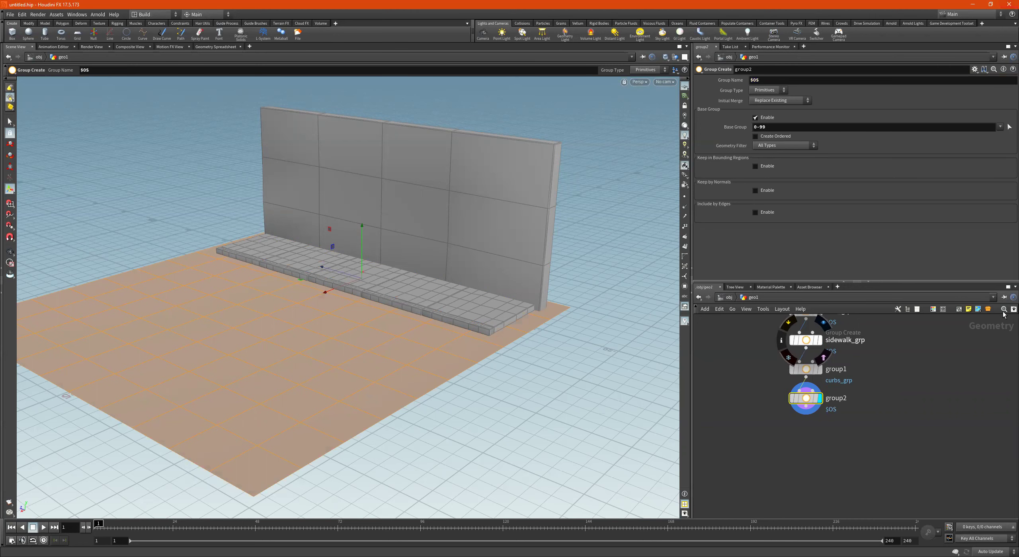
pyautogui.doubleClick(839, 399)
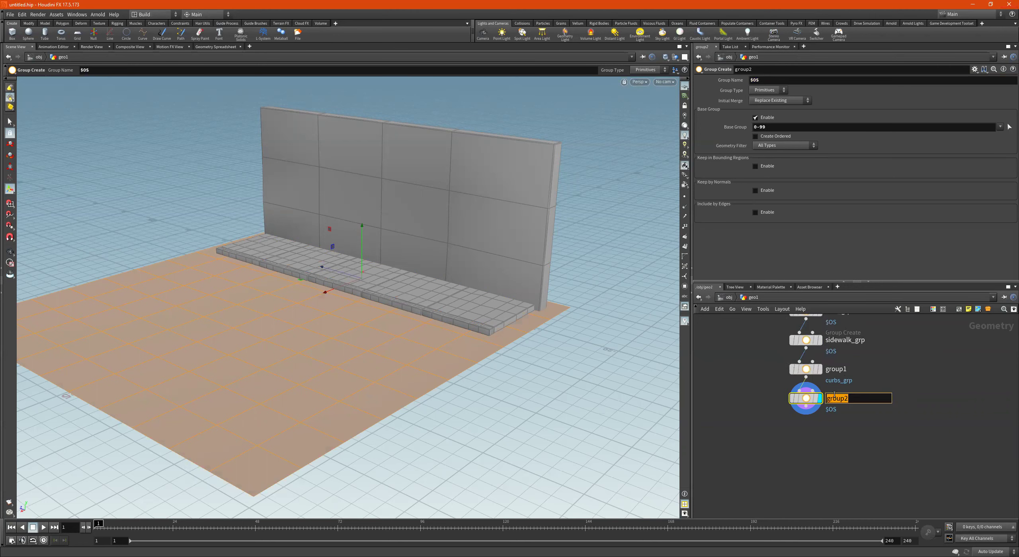
pyautogui.write('ground-grp')
pyautogui.press('Return')
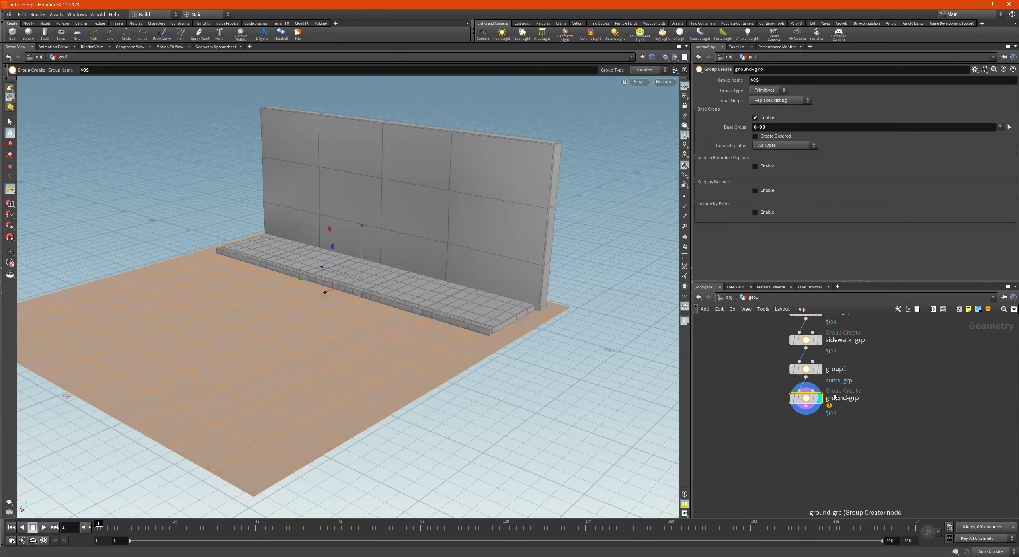
pyautogui.doubleClick(850, 398)
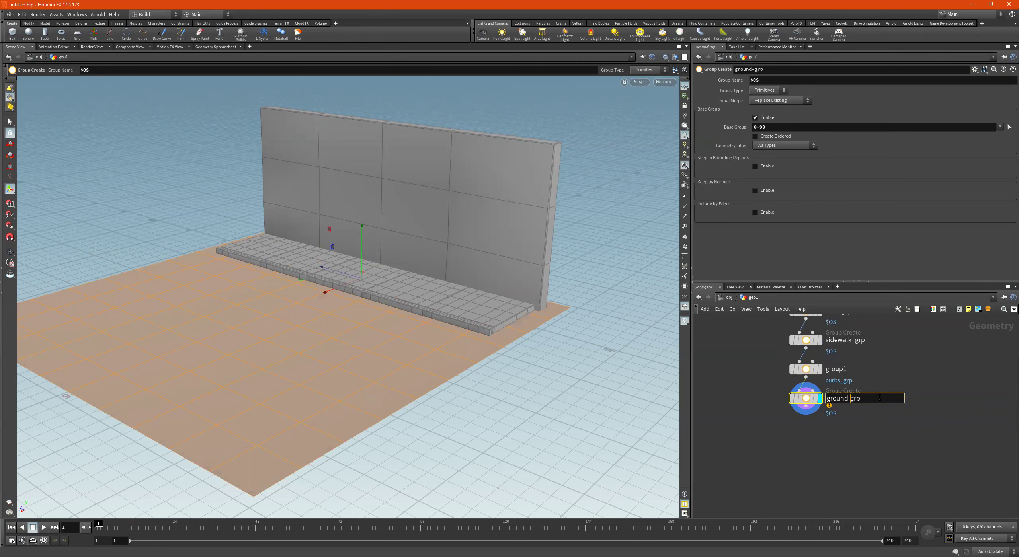
pyautogui.press('BackSpace')
pyautogui.write('_')
pyautogui.press('Return')
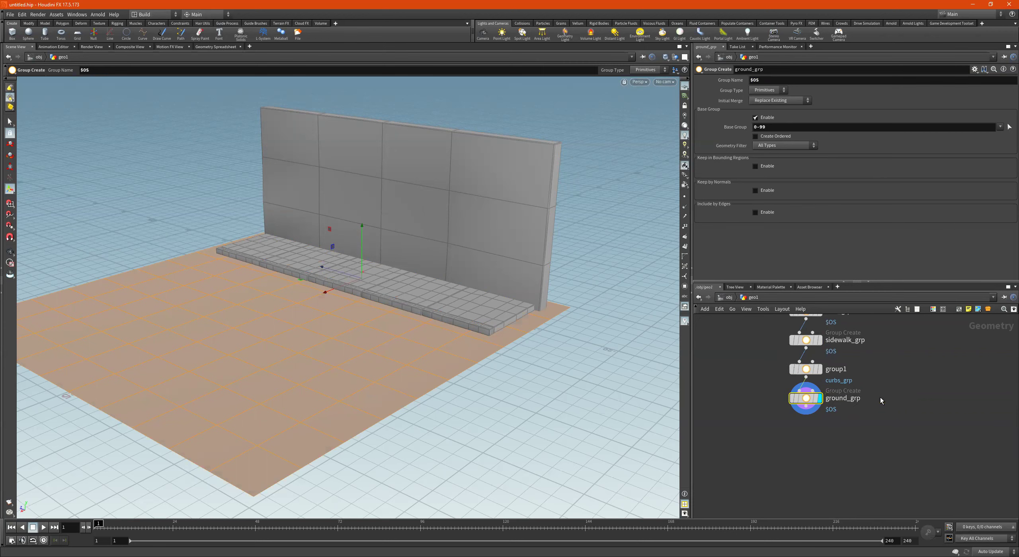
# Step: Add a UV Project node below ground_grp in the network
pyautogui.press('Tab')
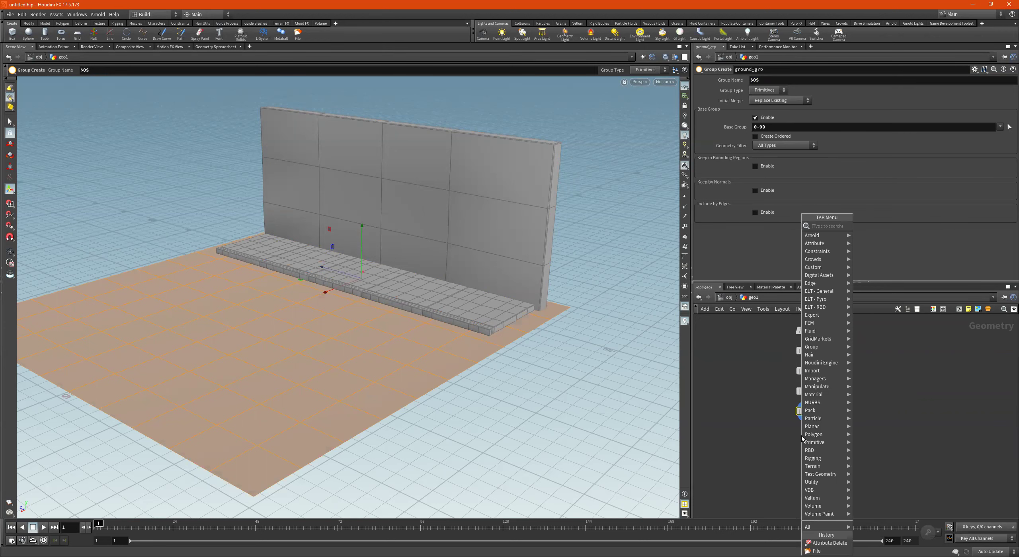
pyautogui.write('uv')
pyautogui.press('BackSpace')
pyautogui.press('BackSpace')
pyautogui.write('uv')
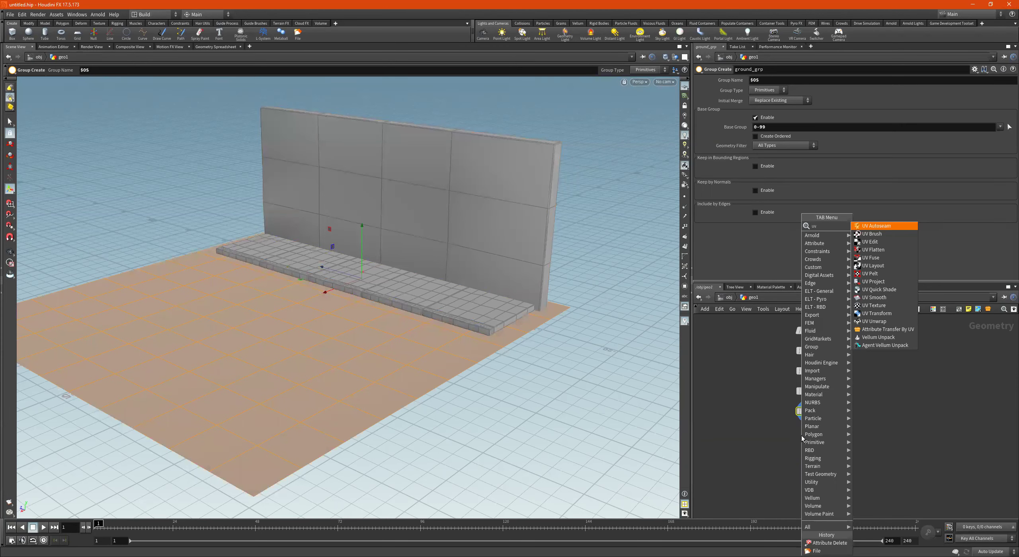
pyautogui.write('fl')
pyautogui.press('Return')
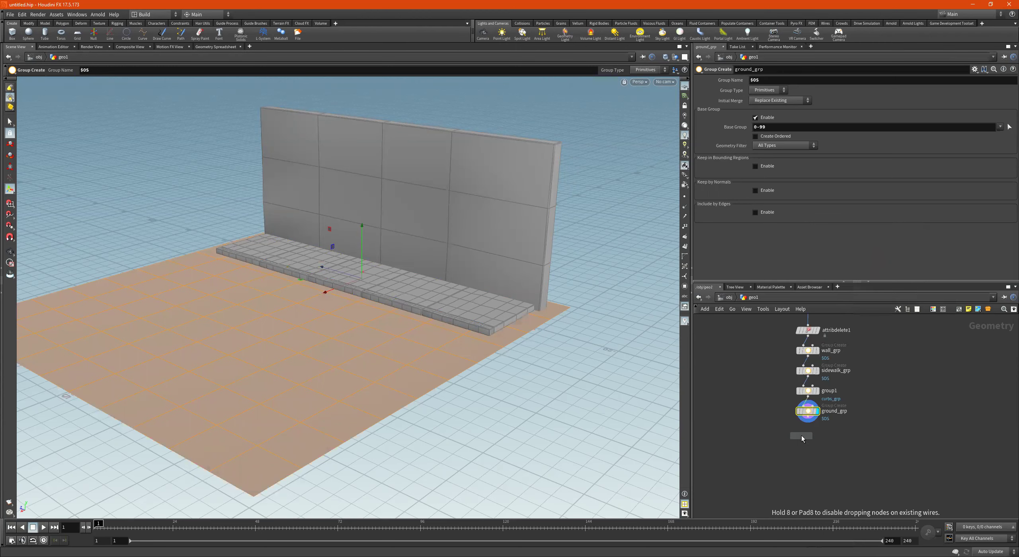
pyautogui.click(801, 438)
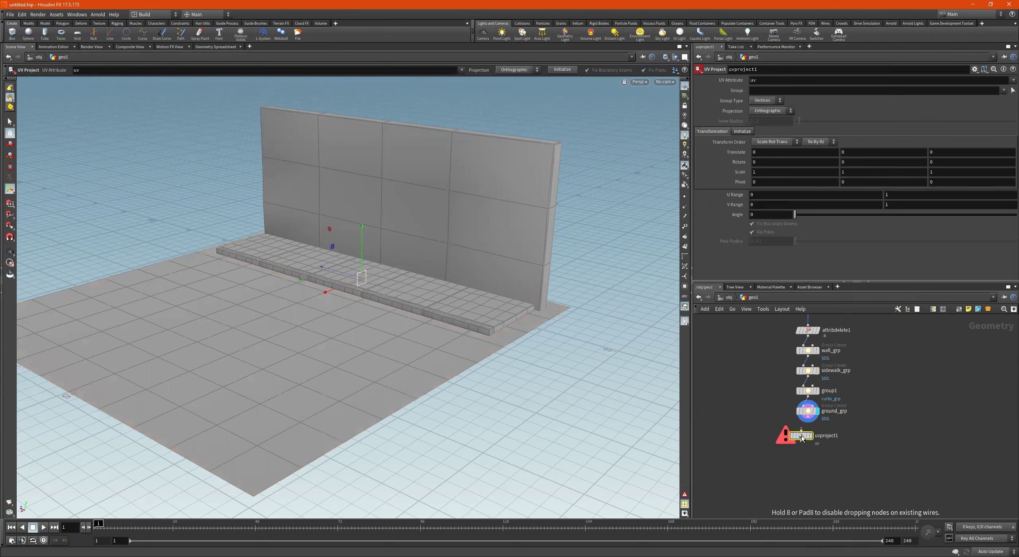
# Step: Move the UV Project node aside, then add a UV Unwrap node connected to ground_grp and display it
pyautogui.scroll(1, 853, 421)
pyautogui.press('Tab')
pyautogui.write('uv unwrap')
pyautogui.press('Return')
pyautogui.click(856, 437)
pyautogui.moveTo(801, 438); pyautogui.dragTo(705, 385)
pyautogui.moveTo(856, 438); pyautogui.dragTo(792, 444)
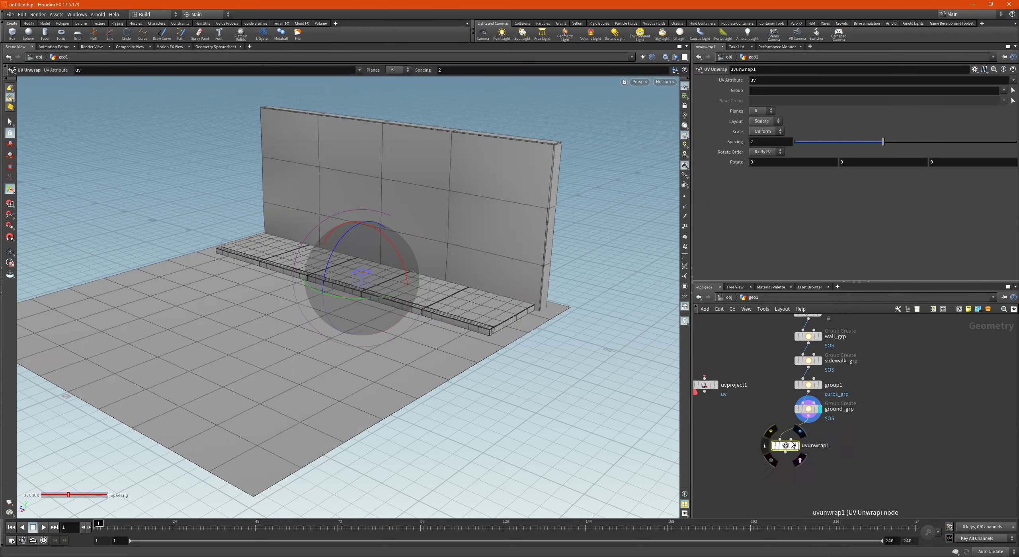
pyautogui.click(796, 446)
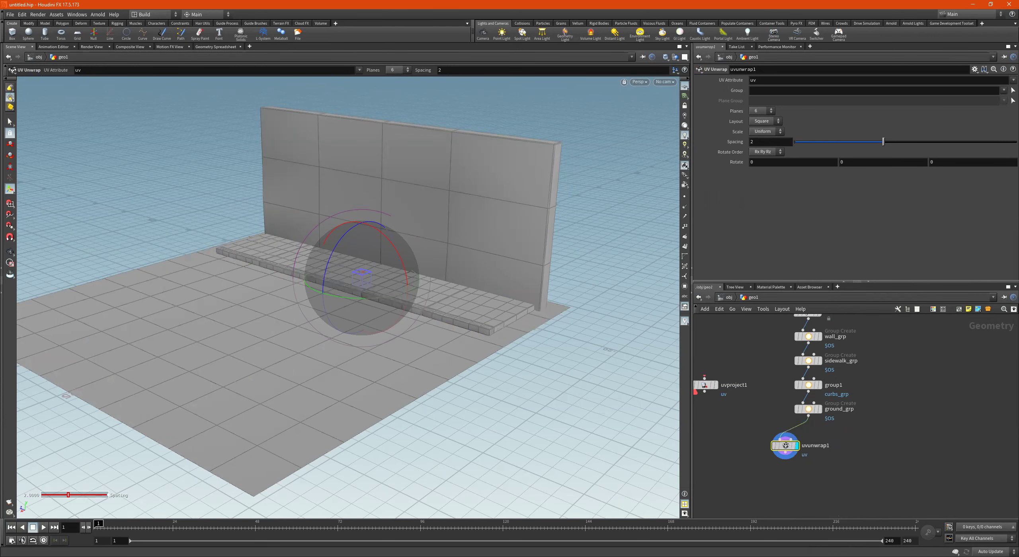
# Step: Set the UV Unwrap node's group to Curbgroup1
pyautogui.click(1003, 91)
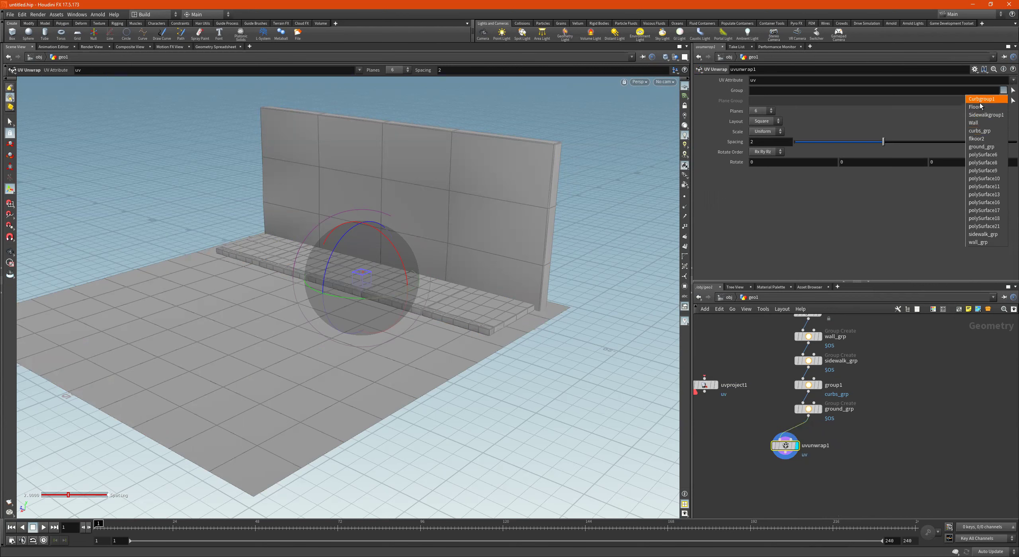
pyautogui.click(981, 100)
pyautogui.press('s')
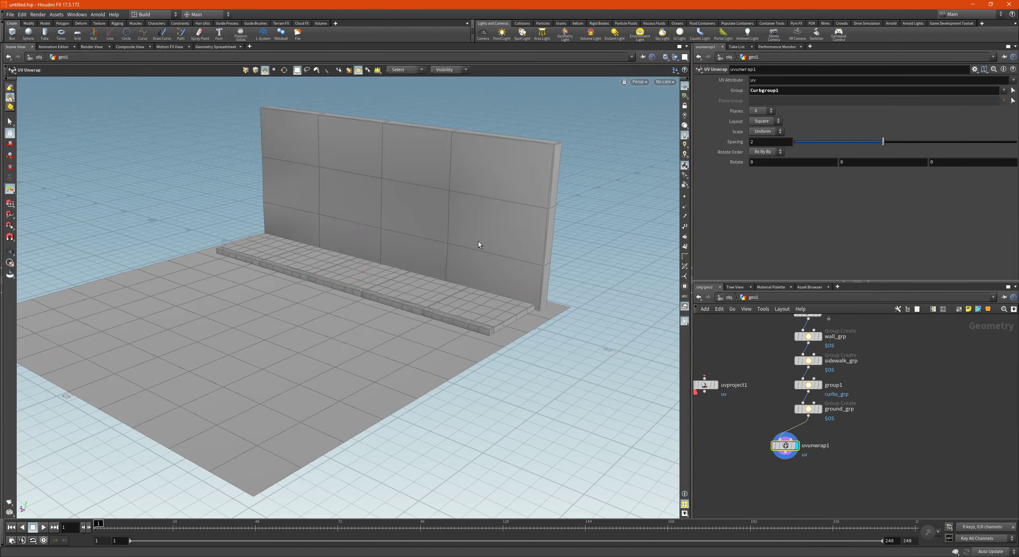
# Step: Split the viewport into two views side by side, one in perspective and one showing the UVs
pyautogui.click(685, 58)
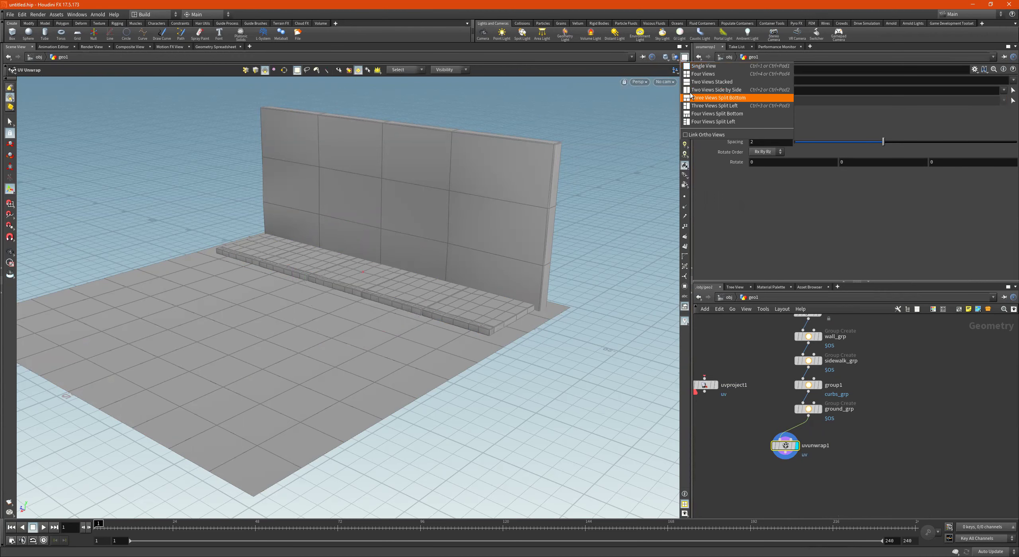
pyautogui.hotkey('ctrl', '2')
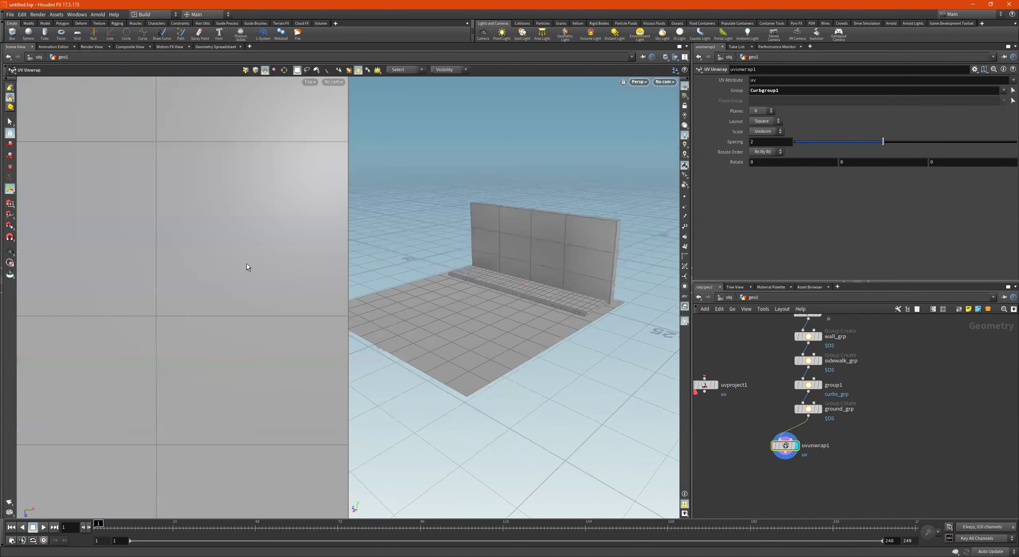
pyautogui.hotkey('space', '1')
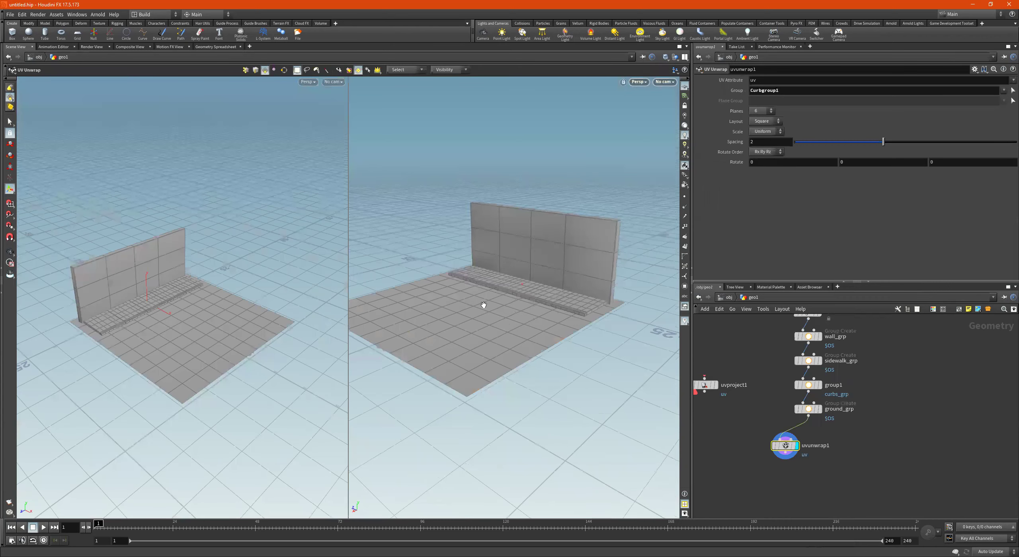
pyautogui.hotkey('space', '5')
pyautogui.scroll(-5, 542, 334)
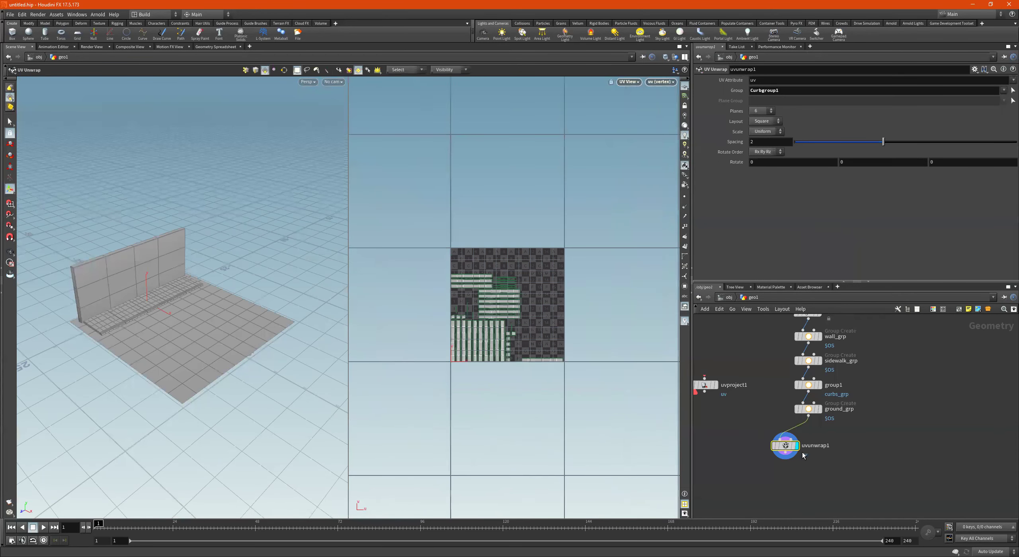
# Step: Add a UV Layout node below uvunwrap1 and connect it to that node's output
pyautogui.scroll(2, 803, 452)
pyautogui.moveTo(778, 443)
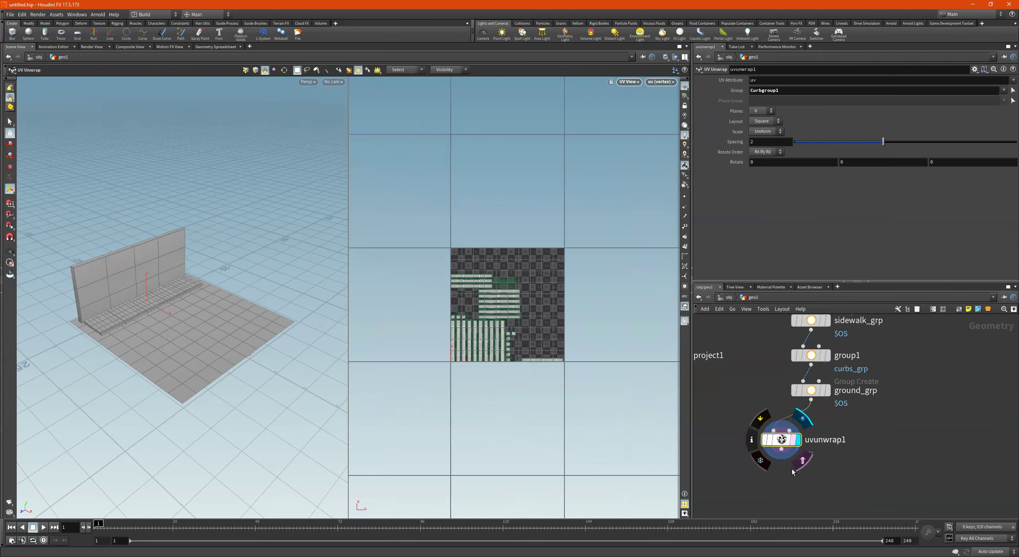
pyautogui.press('Tab')
pyautogui.moveTo(800, 466)
pyautogui.write('uvlay')
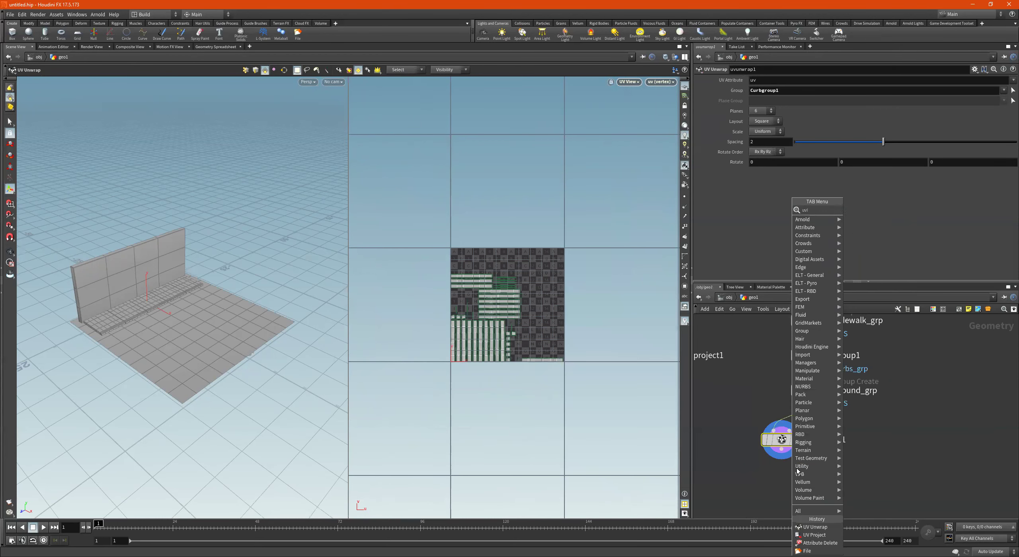
pyautogui.press('Return')
pyautogui.click(796, 471)
pyautogui.click(797, 471)
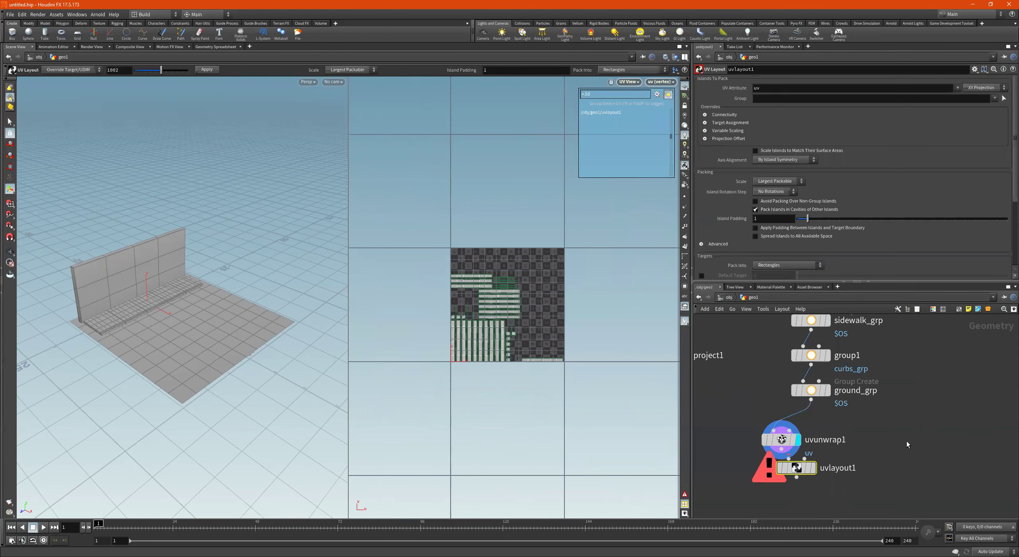
pyautogui.moveTo(906, 445); pyautogui.dragTo(959, 373, button='middle')
pyautogui.moveTo(849, 395); pyautogui.dragTo(815, 434)
pyautogui.moveTo(830, 379); pyautogui.dragTo(855, 415)
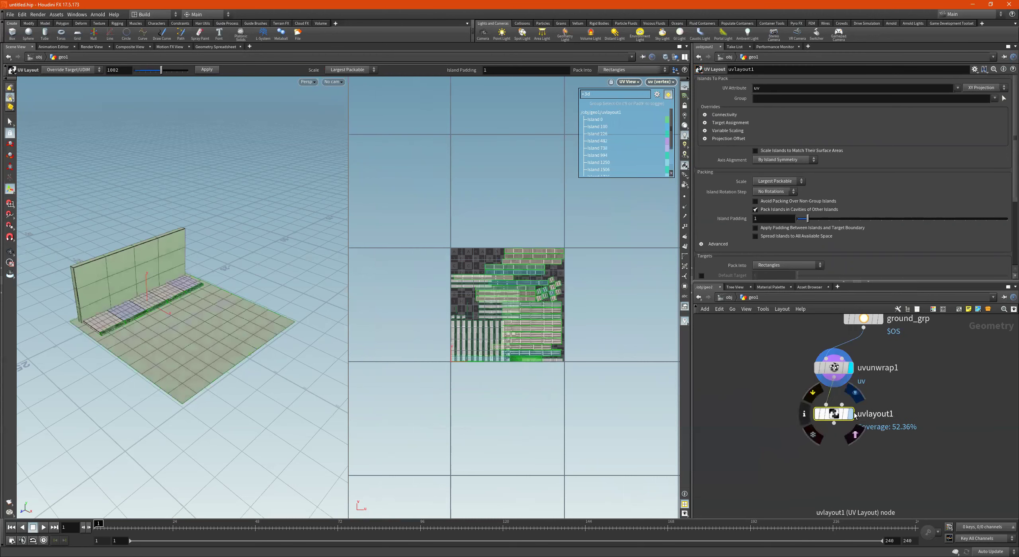
# Step: Display the UV Layout node and set its group to Curbgroup1
pyautogui.click(851, 414)
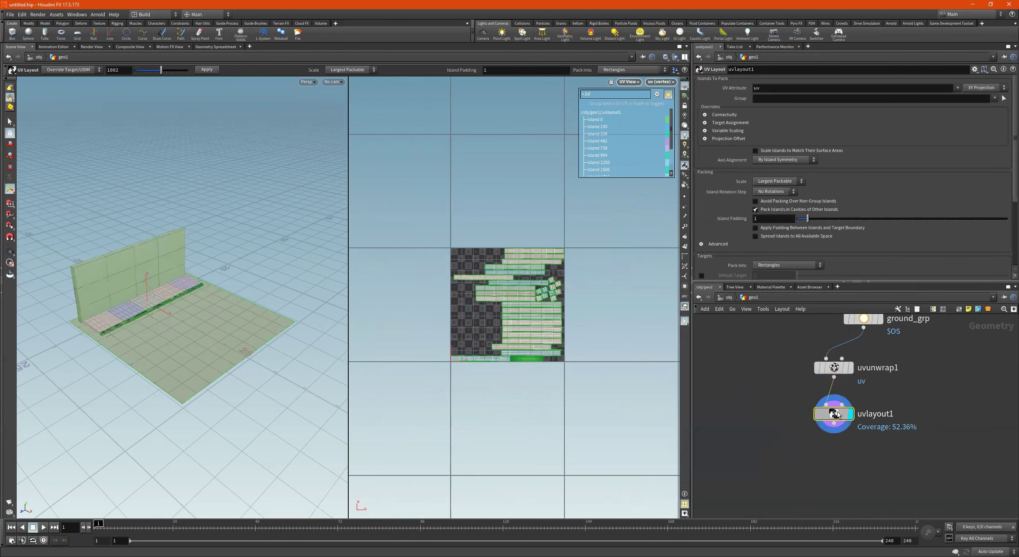
pyautogui.click(993, 98)
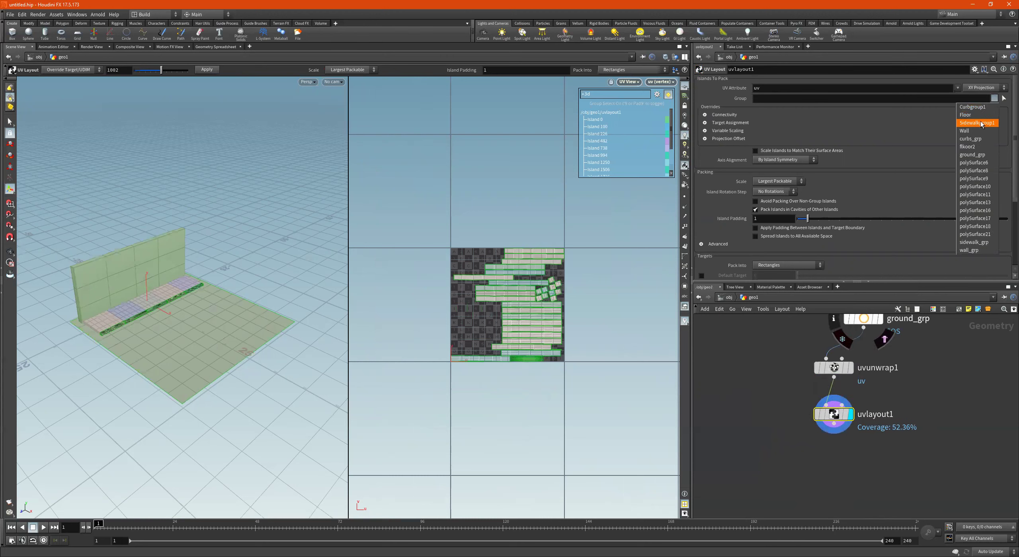
pyautogui.moveTo(933, 368); pyautogui.dragTo(883, 392, button='middle')
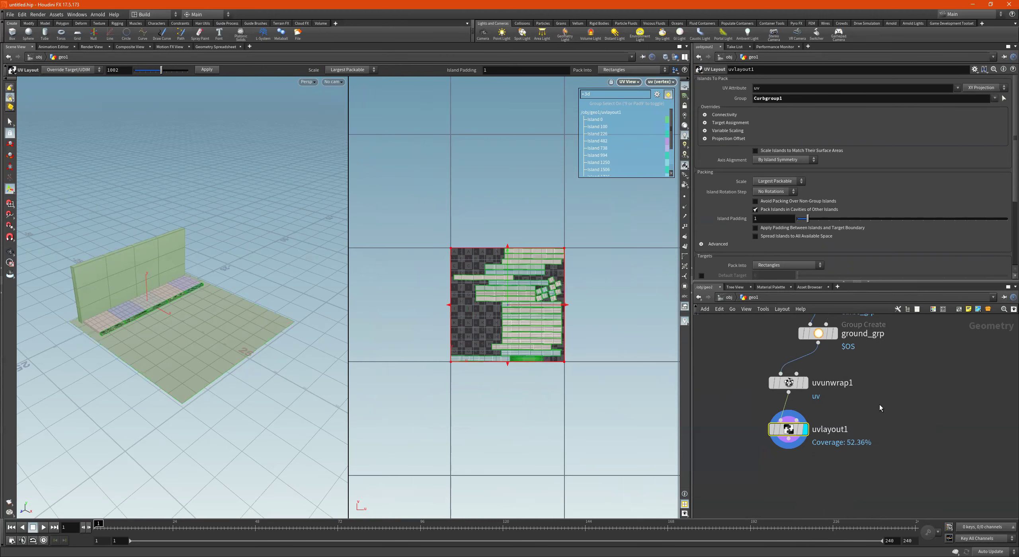
# Step: Set uvlayout1's packing scale to Fixed and pack its islands into UDIM Tiles
pyautogui.scroll(1, 871, 399)
pyautogui.click(767, 192)
pyautogui.click(770, 185)
pyautogui.click(770, 181)
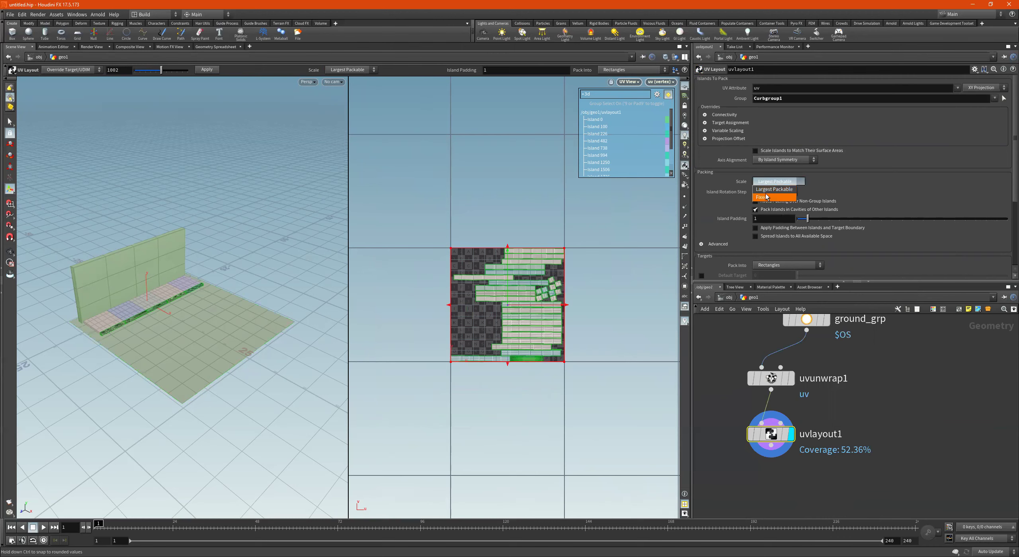
pyautogui.click(771, 266)
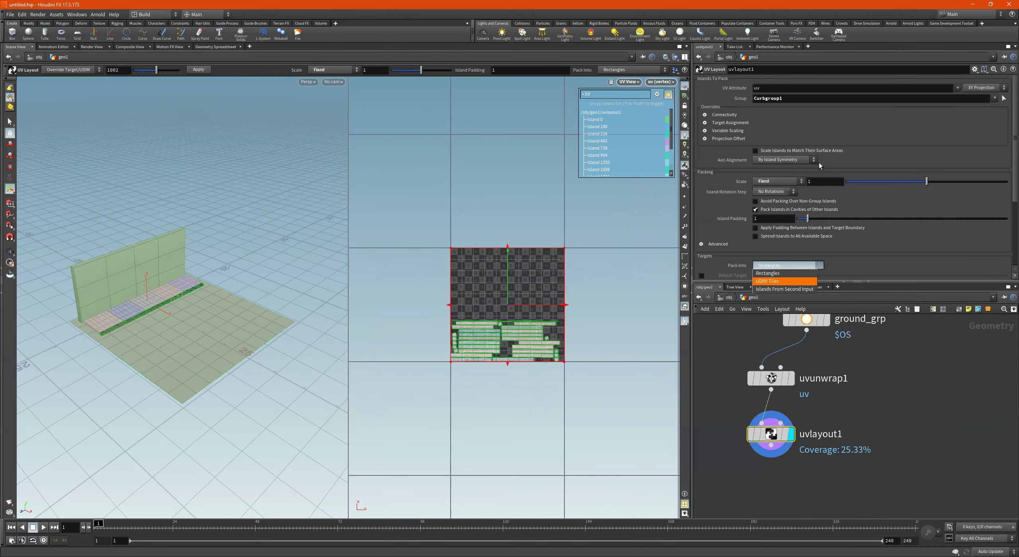
pyautogui.click(767, 281)
# Step: Increase uvlayout1's fixed packing scale to 2.7304 so the curb islands spread across several UV tiles
pyautogui.moveTo(834, 181); pyautogui.dragTo(895, 188, button='middle')
pyautogui.keyDown('alt'); pyautogui.moveTo(528, 301); pyautogui.dragTo(641, 287, button='right'); pyautogui.keyUp('alt')
pyautogui.keyDown('alt'); pyautogui.moveTo(641, 287); pyautogui.dragTo(506, 300, button='middle'); pyautogui.keyUp('alt')
pyautogui.moveTo(833, 182); pyautogui.dragTo(833, 182, button='middle')
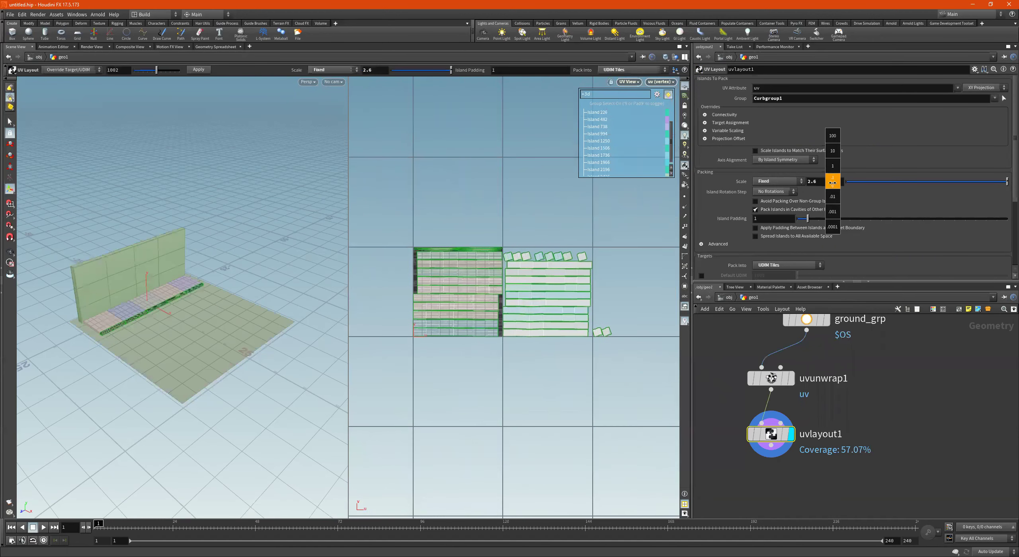
pyautogui.moveTo(832, 227); pyautogui.dragTo(81, 94, button='middle')
pyautogui.moveTo(832, 227); pyautogui.dragTo(722, 243, button='middle')
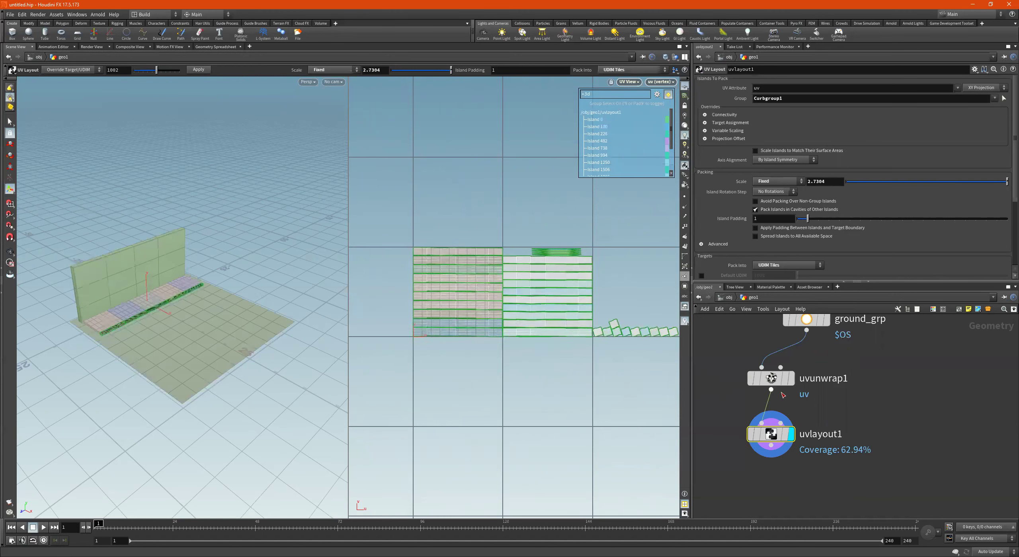
# Step: Add a second UV Unwrap node below uvlayout1
pyautogui.scroll(-2, 781, 392)
pyautogui.scroll(1, 811, 419)
pyautogui.press('Tab')
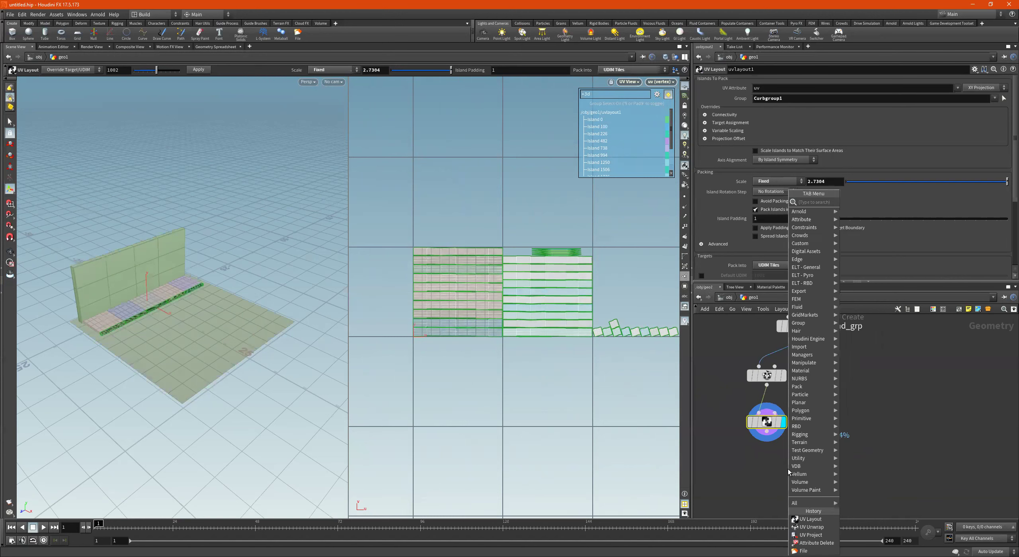
pyautogui.write('uvl')
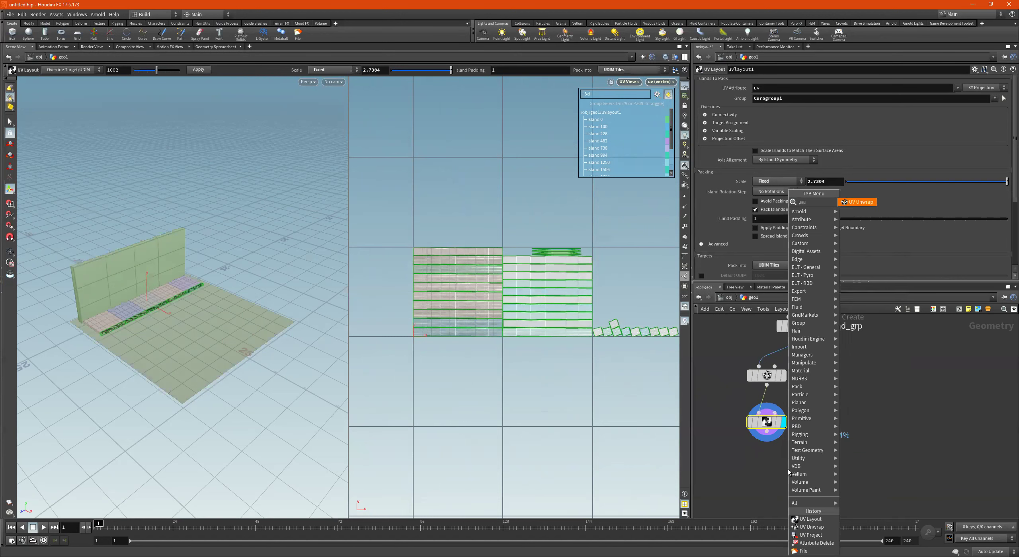
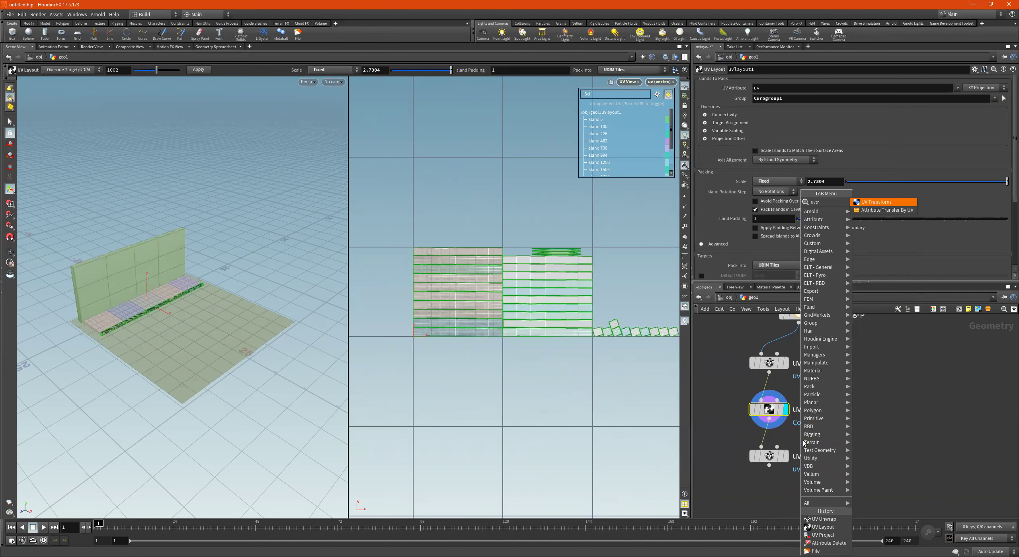
# Step: Insert a UV Transform node between uvlayout1 and uvunwrap2 and set its second Translate value to 2
pyautogui.press('Return')
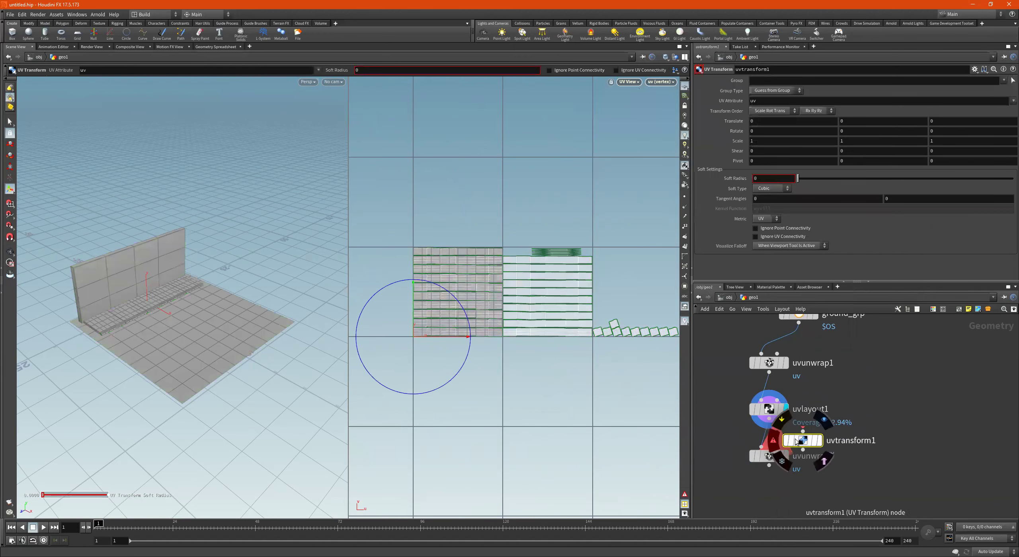
pyautogui.click(768, 438)
pyautogui.click(865, 121)
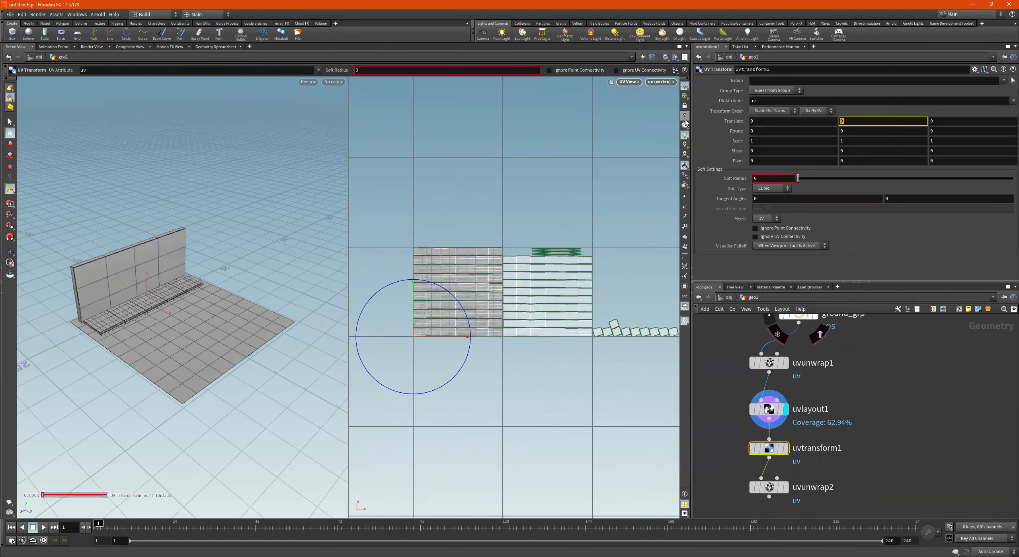
pyautogui.write('2')
pyautogui.press('Return')
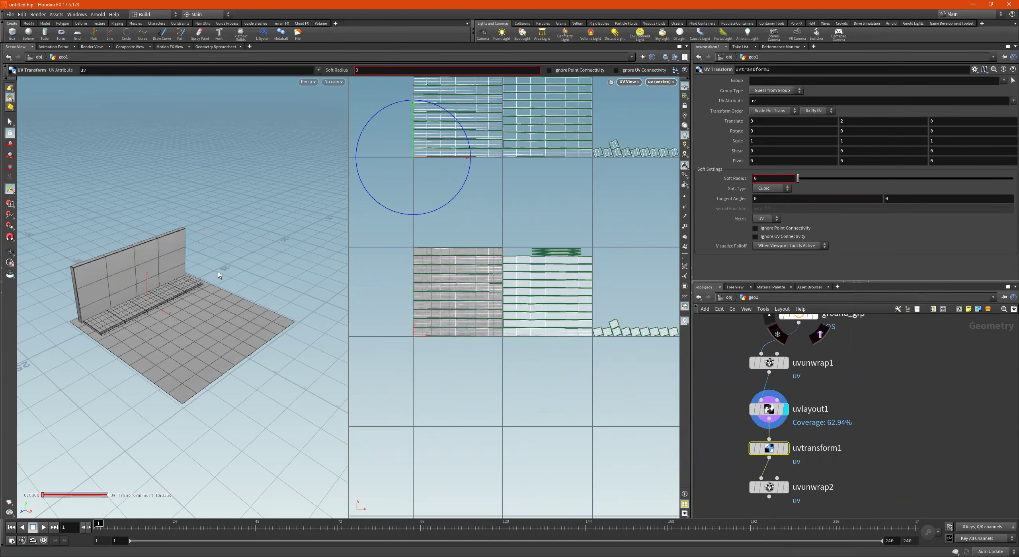
# Step: Display the uvunwrap2 node and select it to show its parameters
pyautogui.scroll(-5, 479, 322)
pyautogui.scroll(2, 783, 433)
pyautogui.moveTo(925, 391); pyautogui.dragTo(905, 301, button='middle')
pyautogui.click(767, 407)
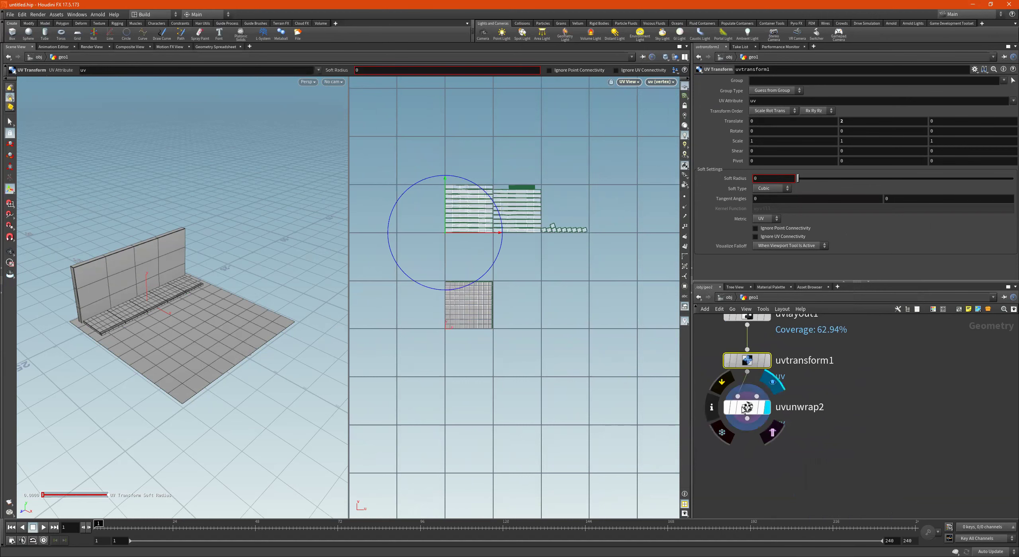
pyautogui.click(752, 407)
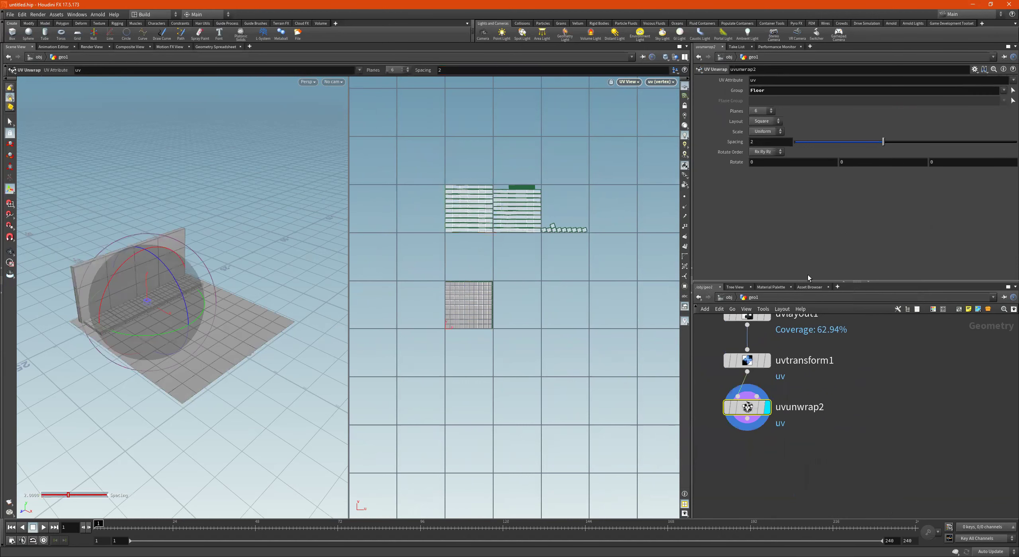
# Step: Add a UV Layout node, connect it to uvunwrap2's output and align it directly below that node
pyautogui.press('Tab')
pyautogui.write('uvla')
pyautogui.press('Return')
pyautogui.click(772, 441)
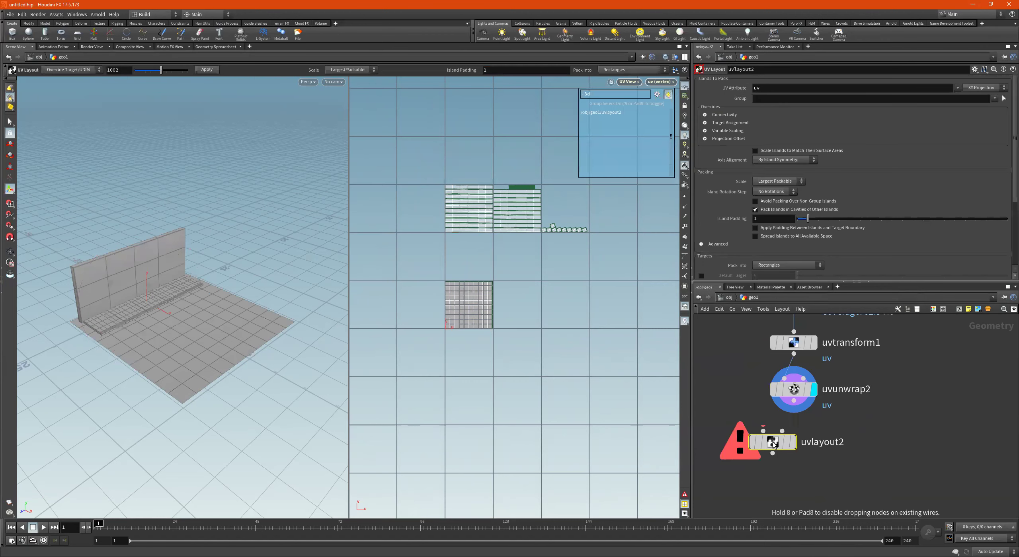
pyautogui.click(794, 401)
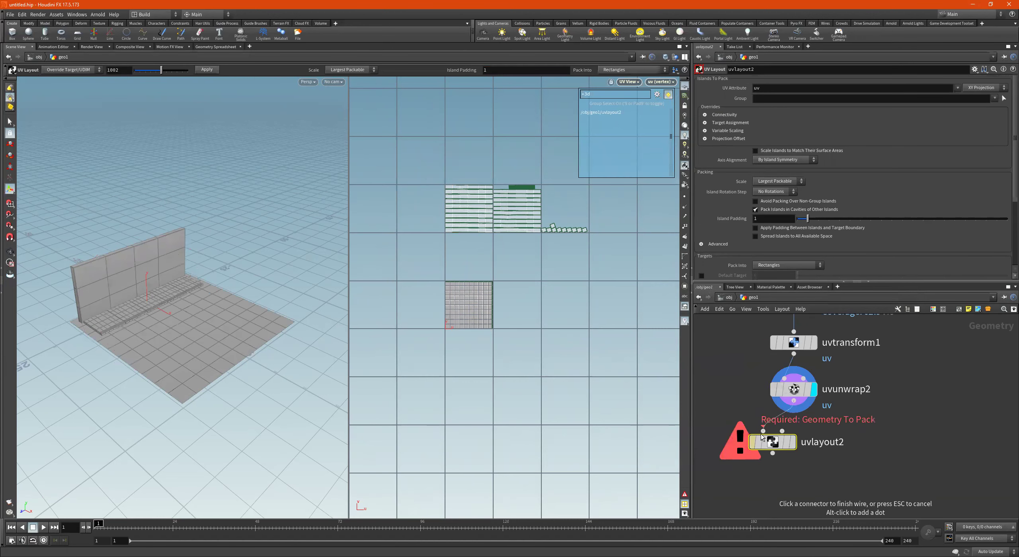
pyautogui.click(763, 431)
pyautogui.moveTo(774, 440); pyautogui.dragTo(795, 440)
# Step: Set uvlayout2's group to Floor and display the node
pyautogui.click(993, 99)
pyautogui.click(994, 99)
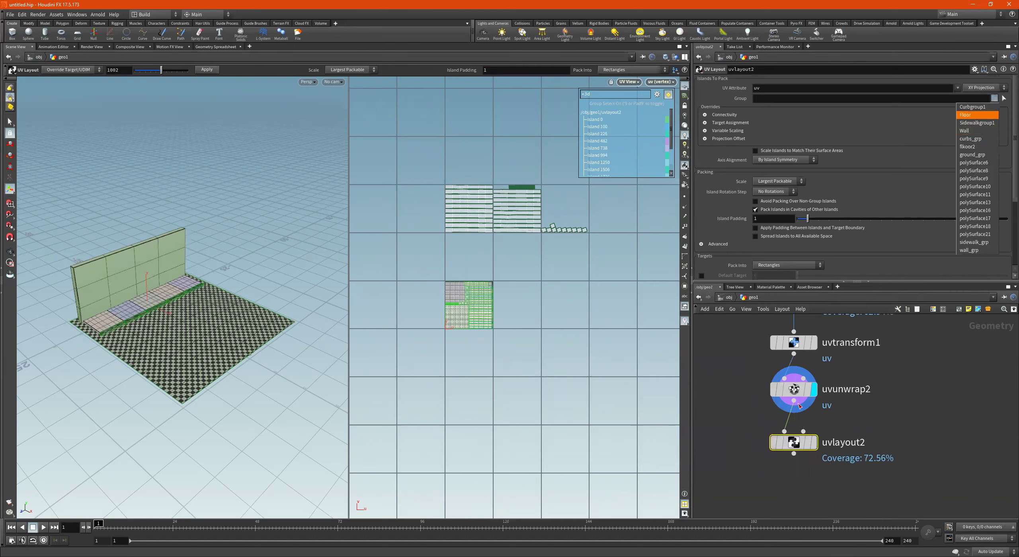
pyautogui.click(815, 446)
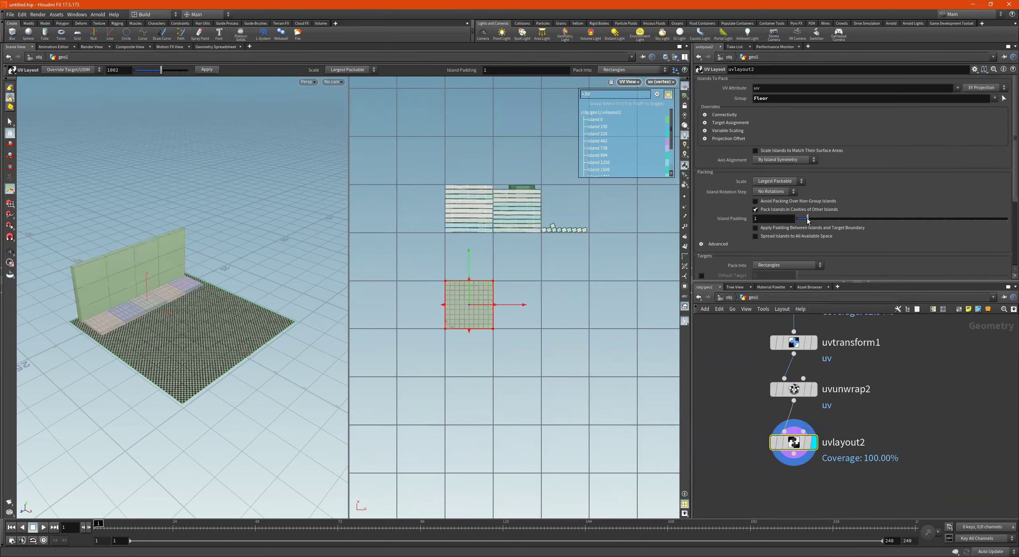
# Step: Pack uvlayout2's islands into UDIM Tiles and set its packing scale to Fixed
pyautogui.click(763, 267)
pyautogui.click(756, 285)
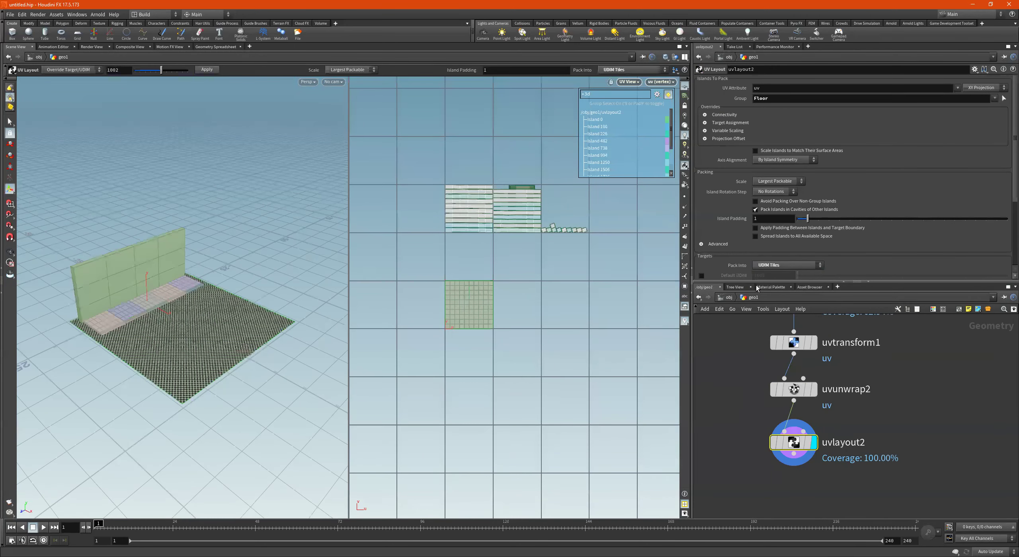
pyautogui.click(773, 181)
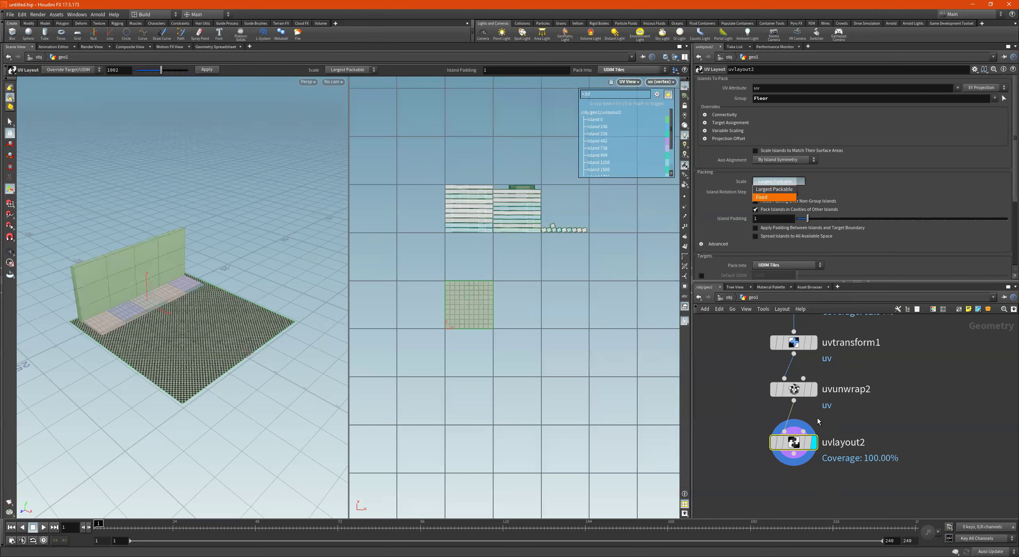
# Step: Add a UV Transform node below uvlayout2 and connect it to that node's output
pyautogui.press('Tab')
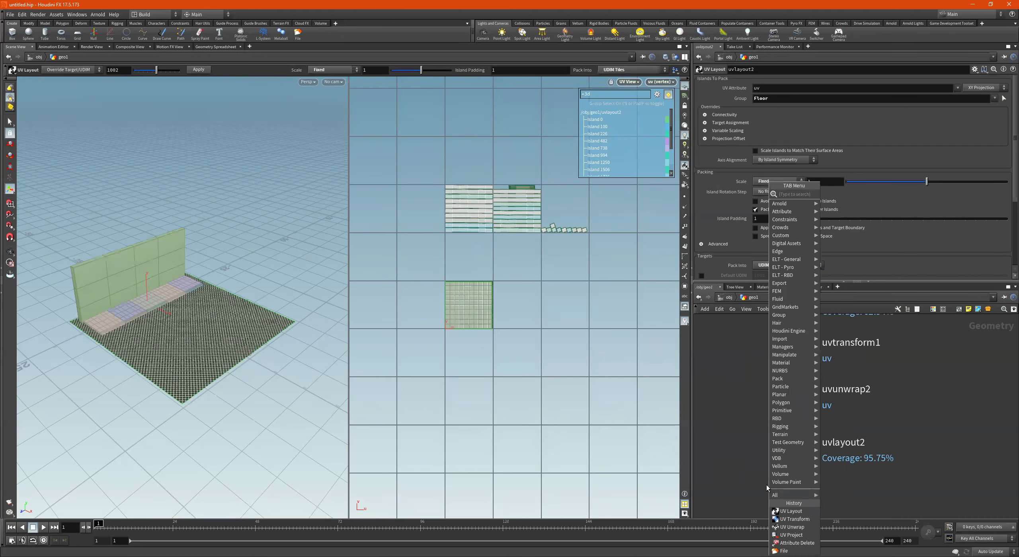
pyautogui.write('uvtr')
pyautogui.press('Return')
pyautogui.click(766, 485)
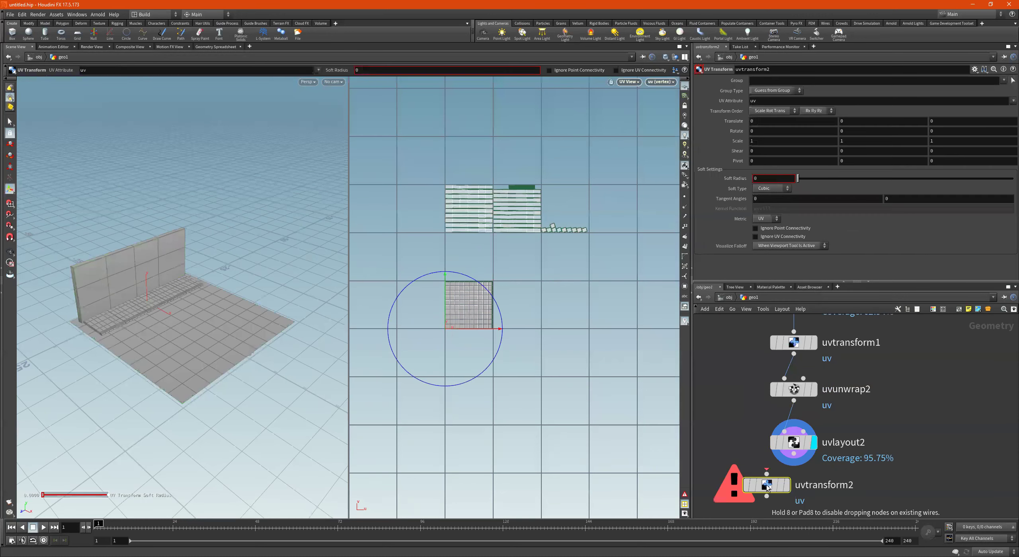
pyautogui.moveTo(794, 454); pyautogui.dragTo(793, 480)
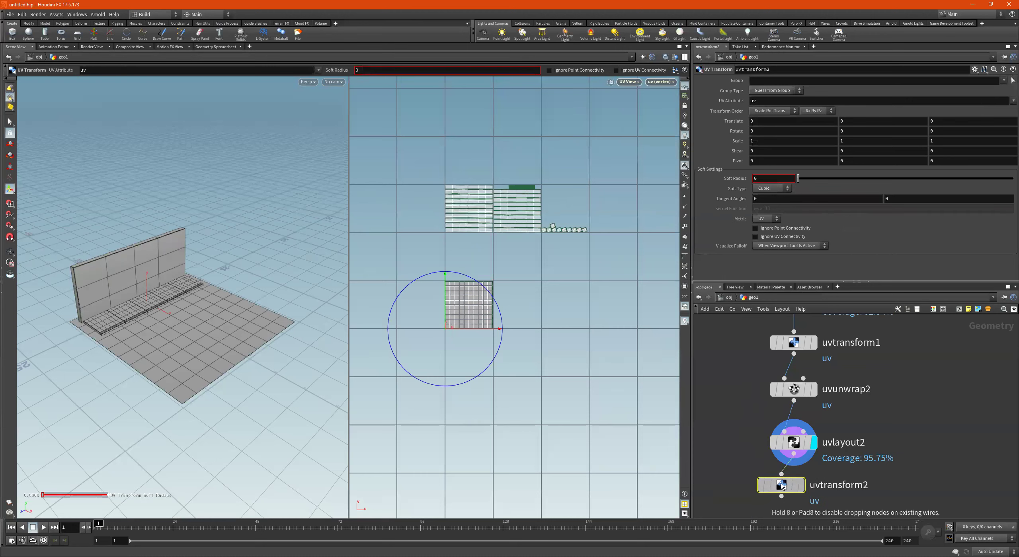
# Step: Display uvtransform2 and set its second Translate value to 1 for the Floor group only
pyautogui.write('1')
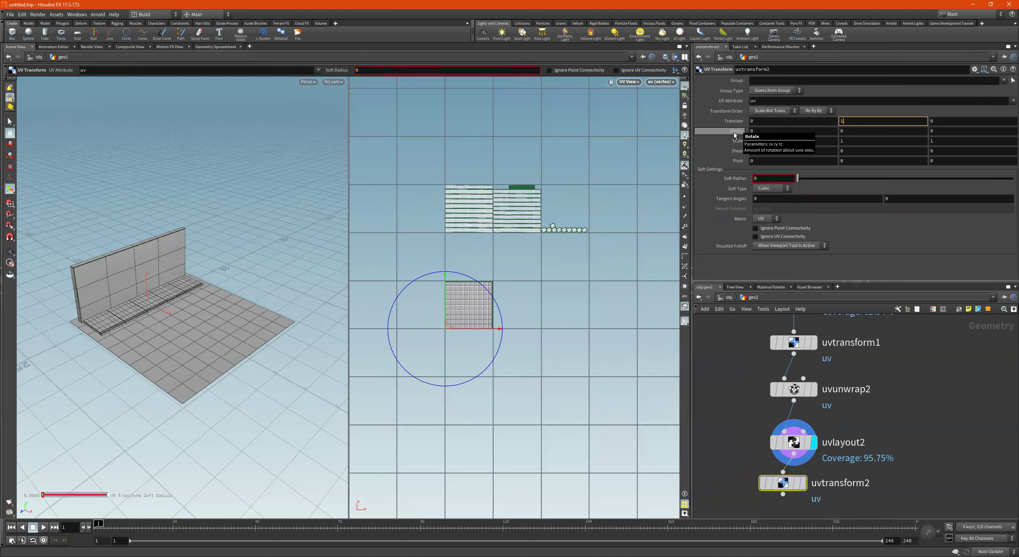
pyautogui.press('Return')
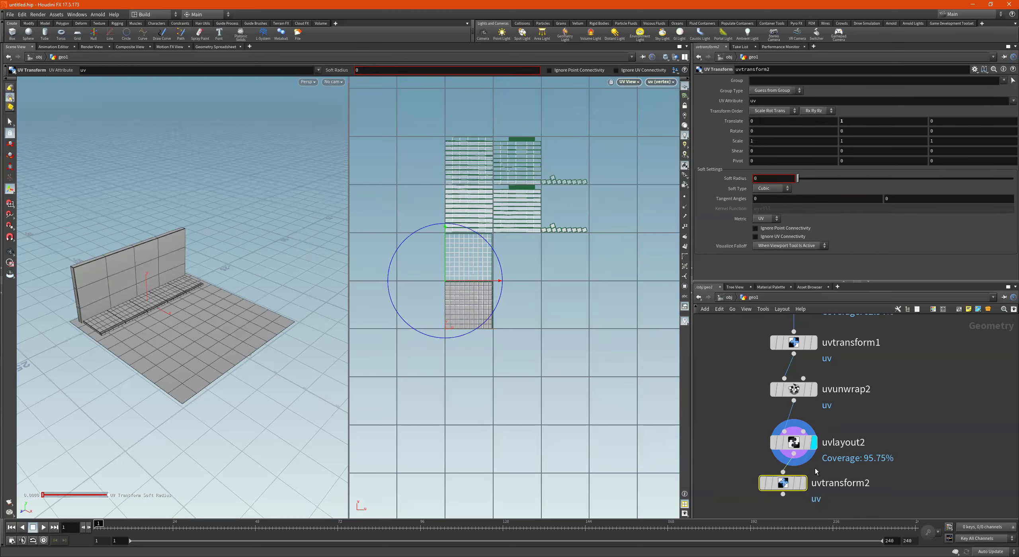
pyautogui.click(803, 483)
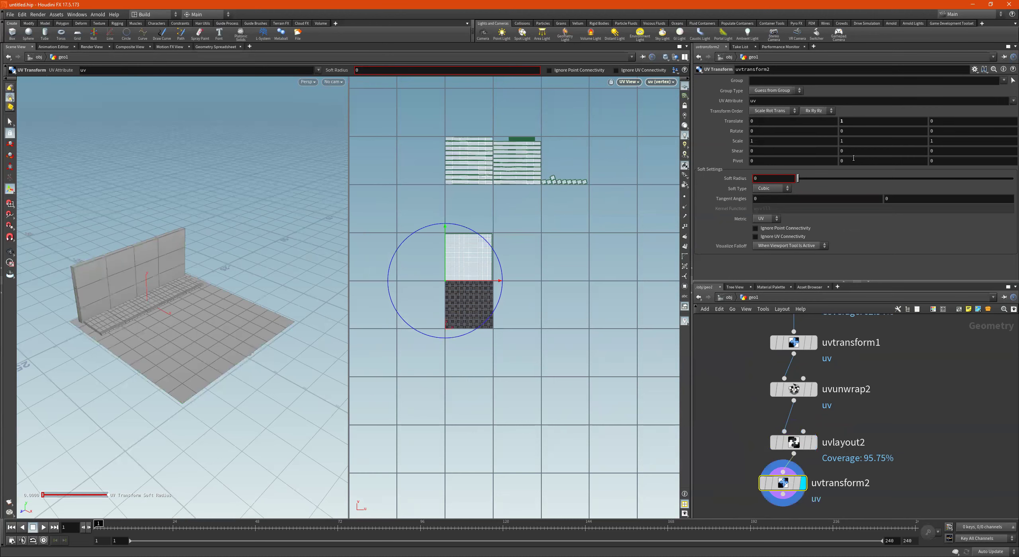
pyautogui.click(1003, 80)
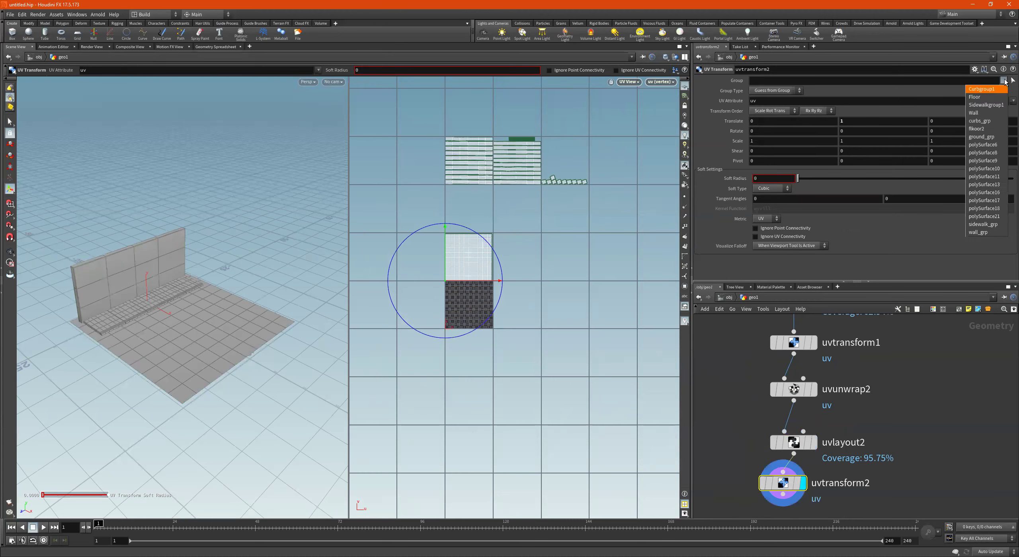
pyautogui.click(995, 97)
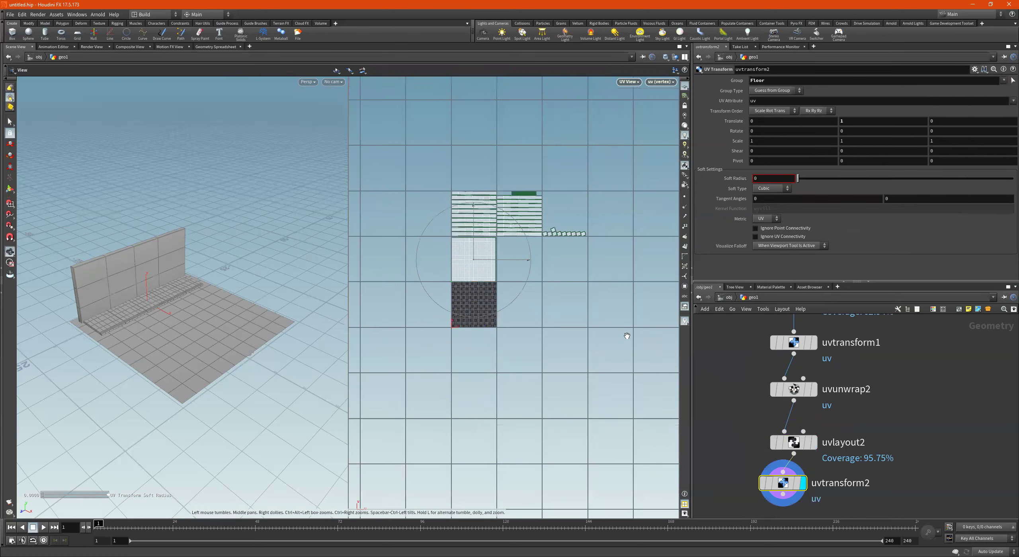
# Step: Color the uvunwrap2, uvlayout2 and uvtransform2 nodes light green
pyautogui.moveTo(871, 436); pyautogui.dragTo(780, 484)
pyautogui.scroll(-2, 901, 457)
pyautogui.scroll(1, 891, 408)
pyautogui.moveTo(901, 458); pyautogui.dragTo(834, 452, button='middle')
pyautogui.scroll(-2, 855, 424)
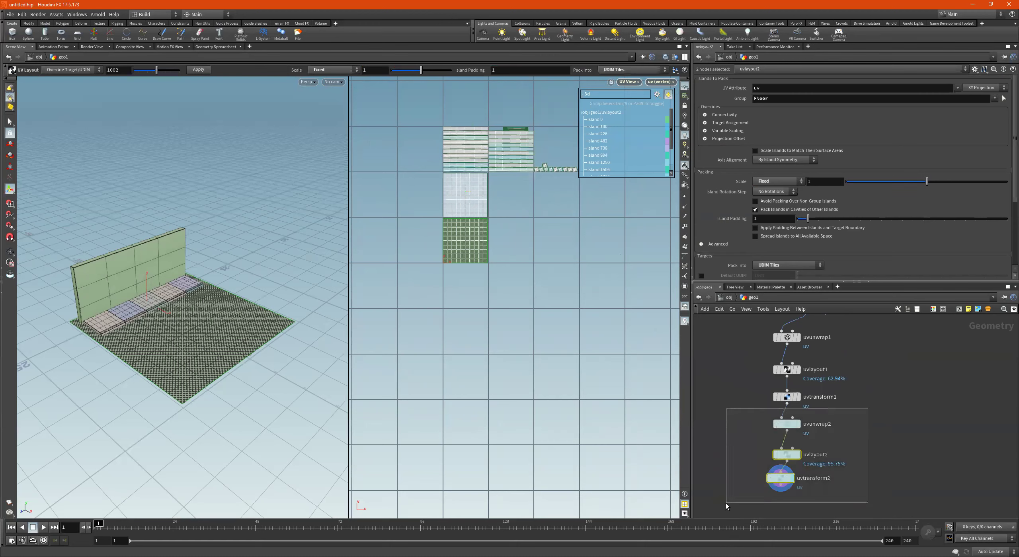
pyautogui.keyDown('shift'); pyautogui.click(787, 423); pyautogui.keyUp('shift')
pyautogui.press('c')
pyautogui.click(985, 485)
# Step: Color the uvunwrap1, uvlayout1 and uvtransform1 nodes pink, and align uvtransform2 directly below uvlayout2
pyautogui.moveTo(861, 338); pyautogui.dragTo(745, 413)
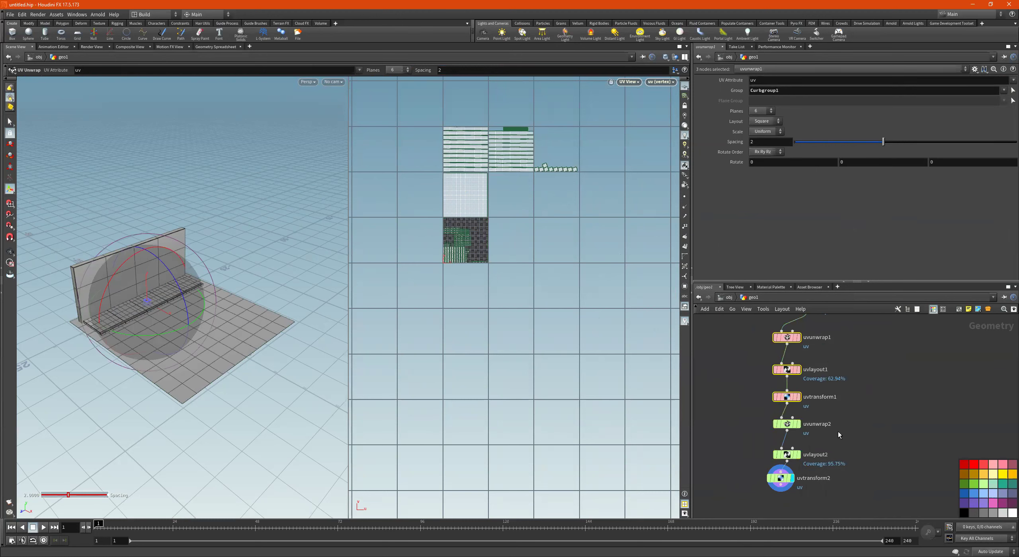
pyautogui.scroll(2, 836, 424)
pyautogui.moveTo(784, 466); pyautogui.dragTo(791, 466)
pyautogui.moveTo(799, 482); pyautogui.dragTo(797, 463, button='middle')
pyautogui.scroll(1, 798, 462)
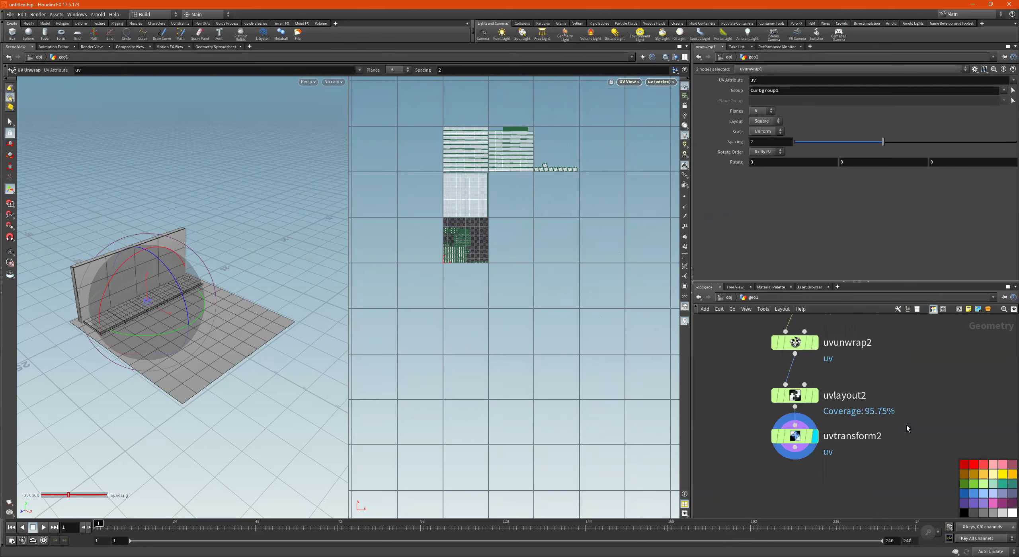
# Step: Add a third UV Unwrap node below uvtransform2 and connect it to that node's output
pyautogui.click(796, 436)
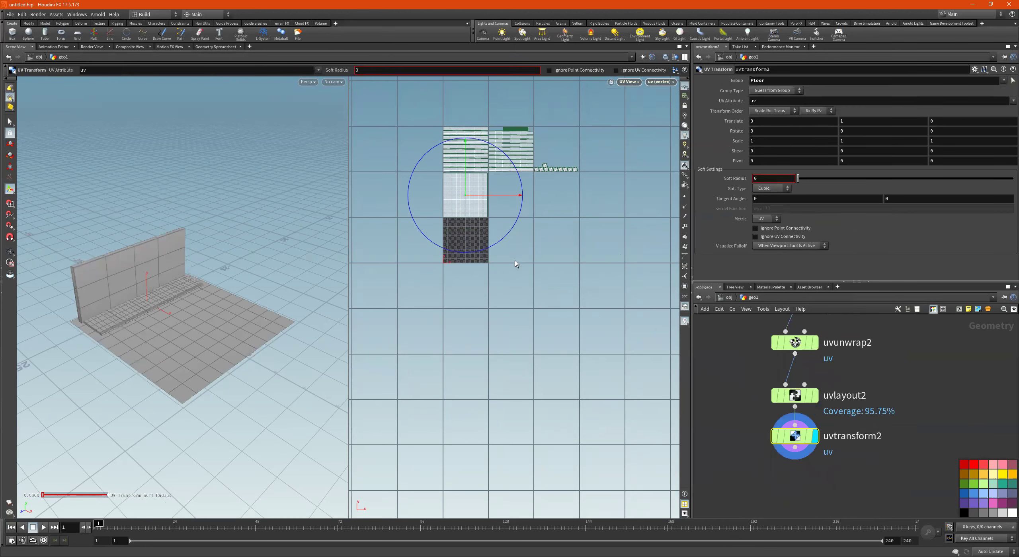
pyautogui.press('Tab')
pyautogui.moveTo(756, 475)
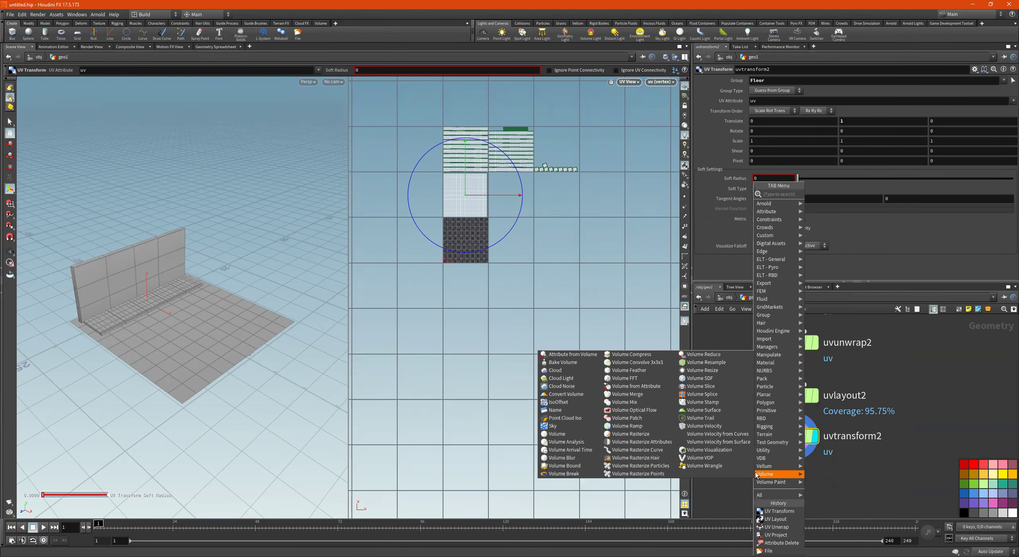
pyautogui.write('uvun')
pyautogui.press('Return')
pyautogui.click(756, 476)
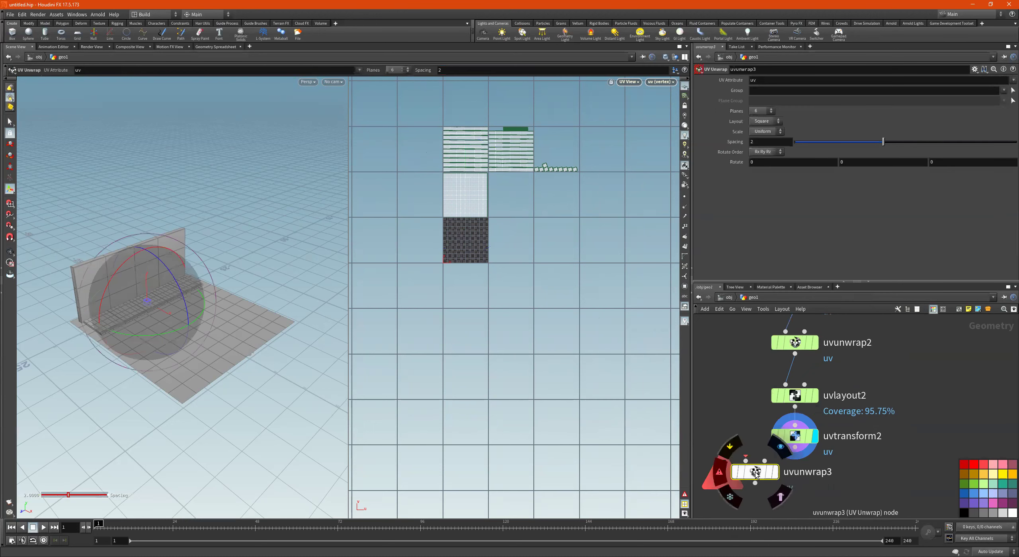
pyautogui.click(794, 448)
pyautogui.click(746, 461)
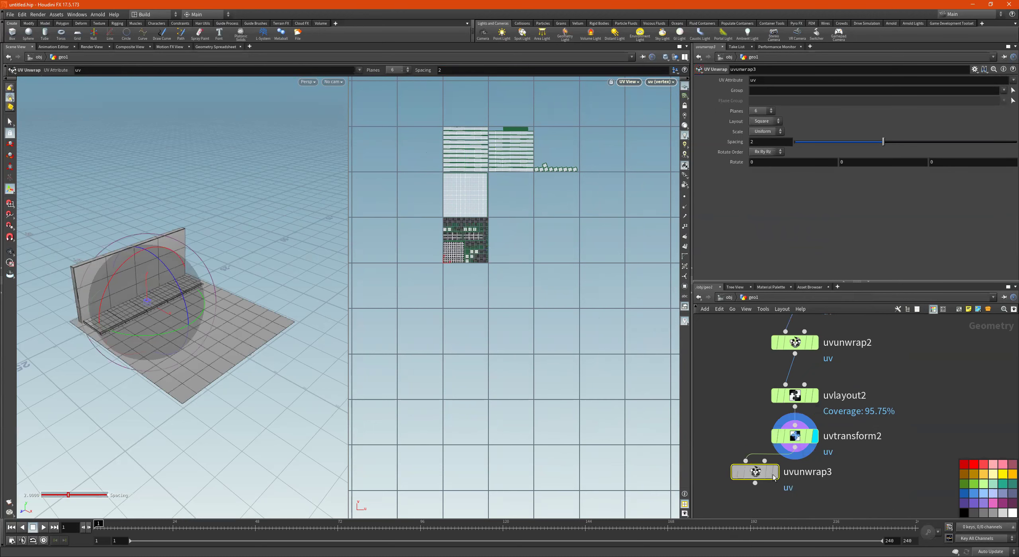
# Step: Align uvunwrap3 directly below uvtransform2, display it, and limit its unwrap to Sidewalkgroup1
pyautogui.moveTo(773, 478); pyautogui.dragTo(813, 484)
pyautogui.click(814, 480)
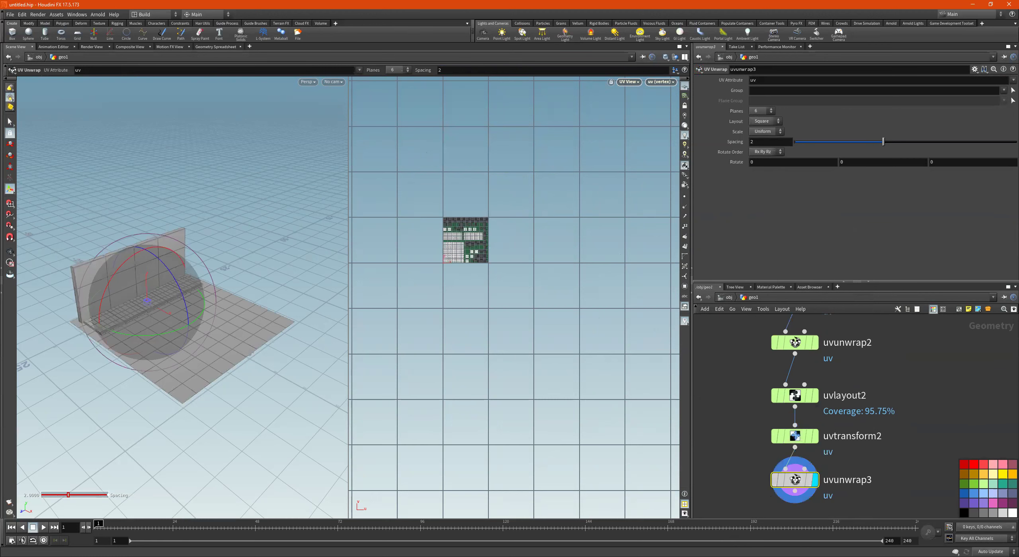
pyautogui.click(1004, 91)
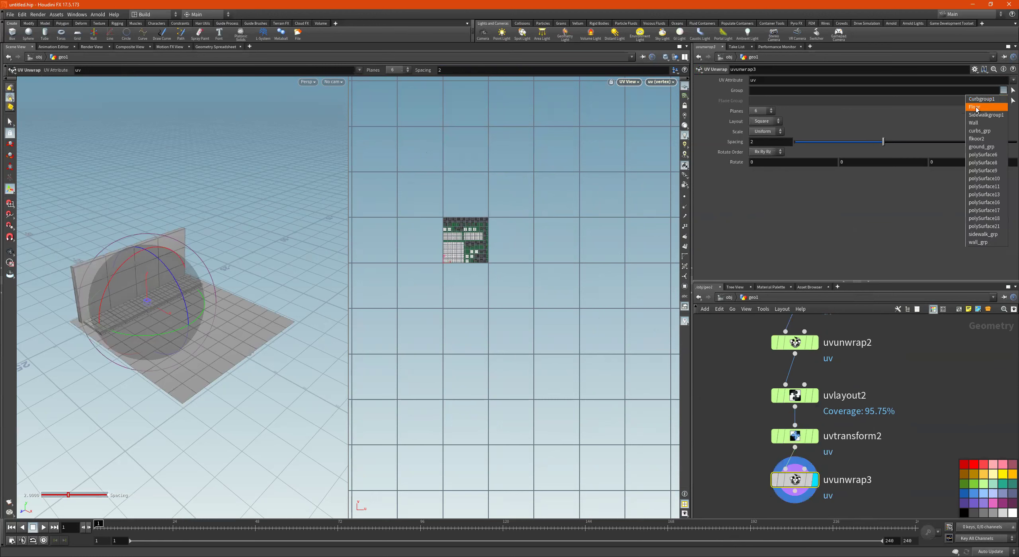
# Step: Add a UV Layout node fed by uvunwrap3 and display it
pyautogui.moveTo(799, 506); pyautogui.dragTo(798, 458, button='middle')
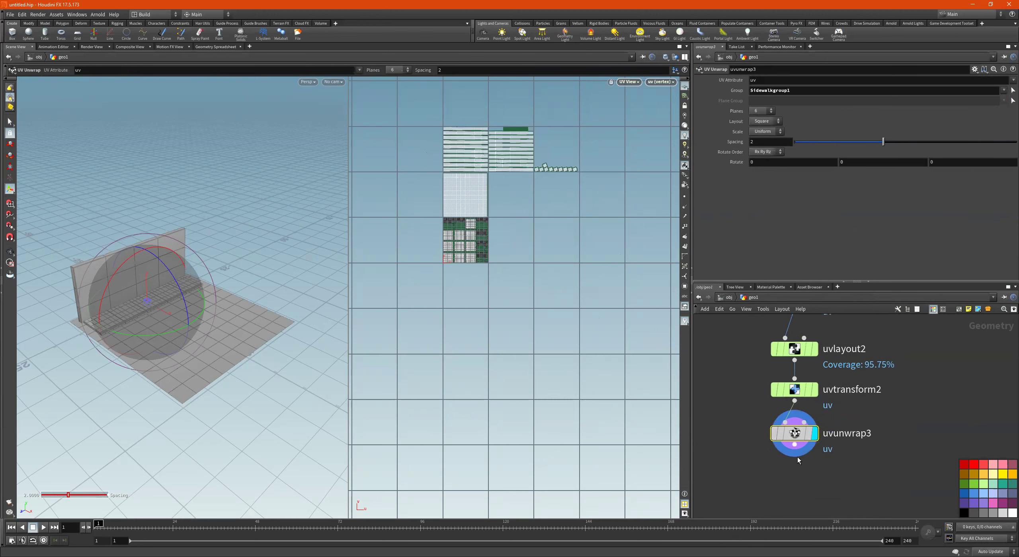
pyautogui.scroll(1, 797, 458)
pyautogui.press('Tab')
pyautogui.write('uvla')
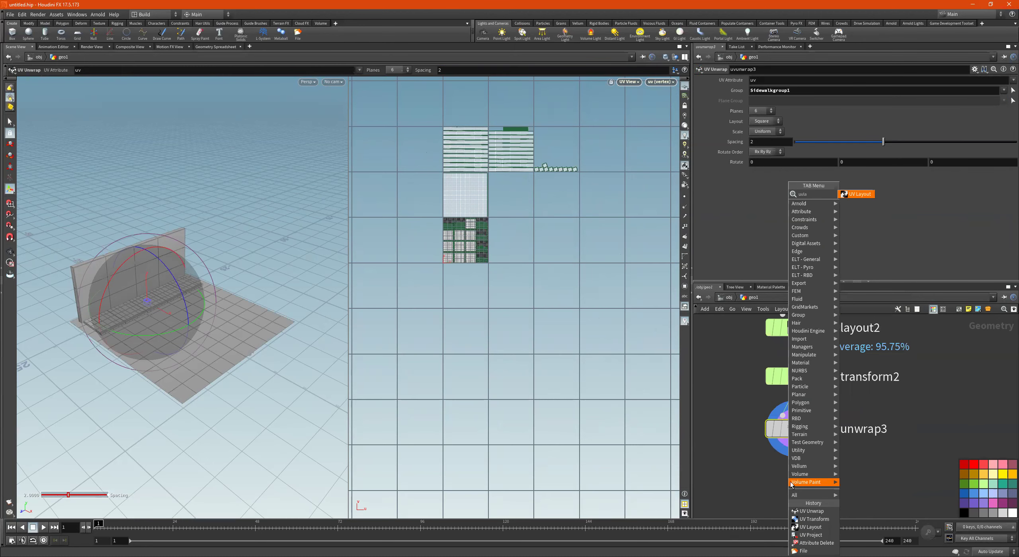
pyautogui.press('Return')
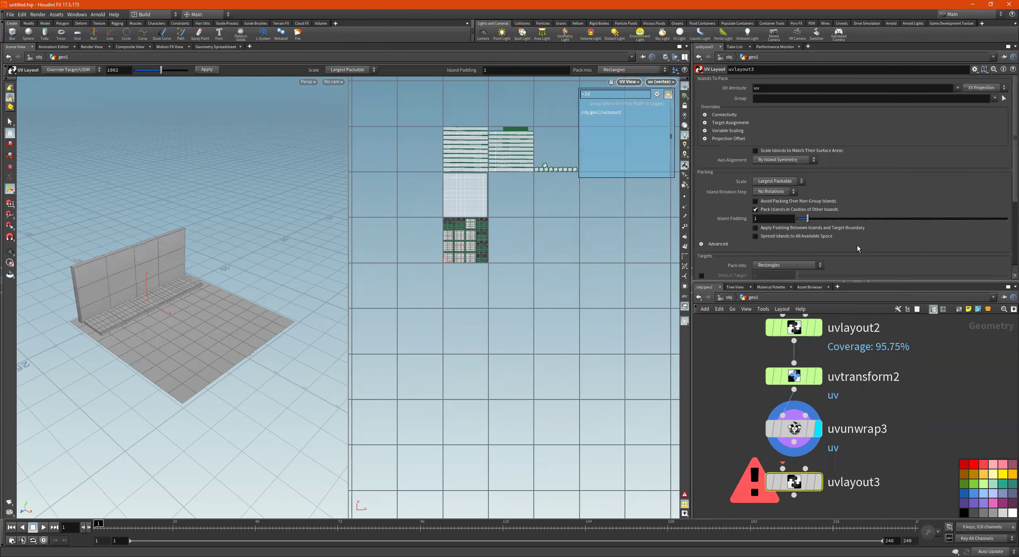
pyautogui.click(818, 483)
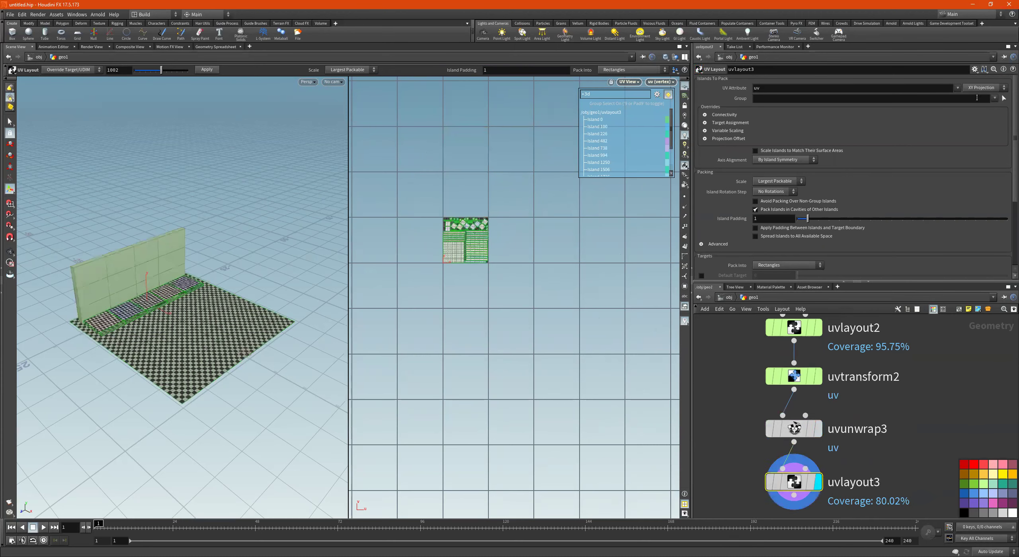
# Step: Configure uvlayout3 for Sidewalkgroup1 with axis alignment By Island Position in 3D, Fixed scale and packing into UDIM Tiles
pyautogui.click(994, 98)
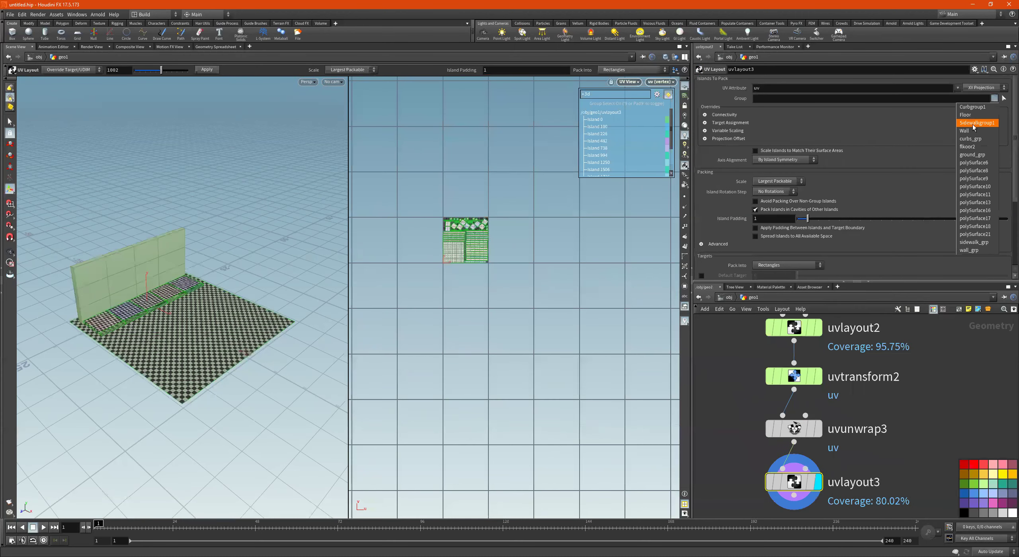
pyautogui.press('Return')
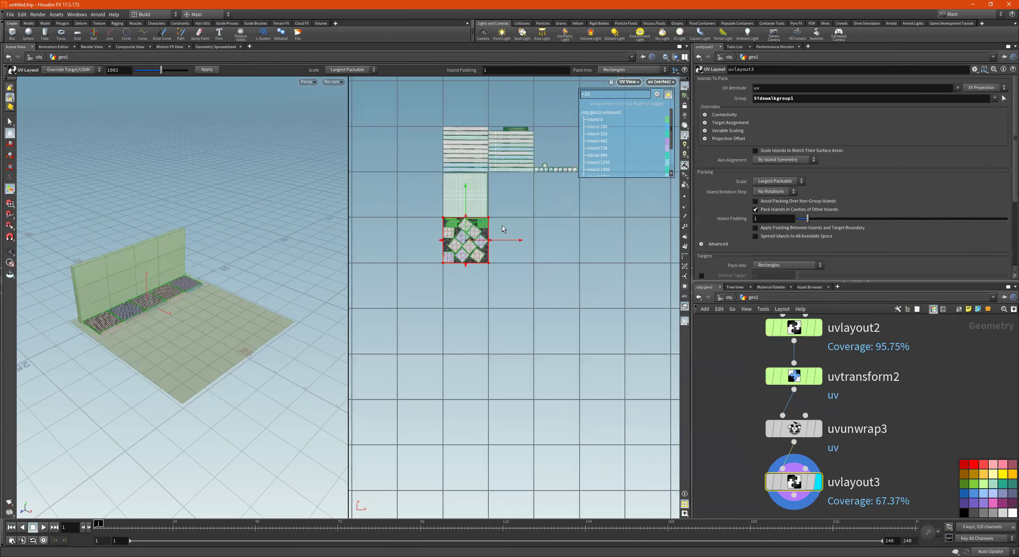
pyautogui.click(771, 162)
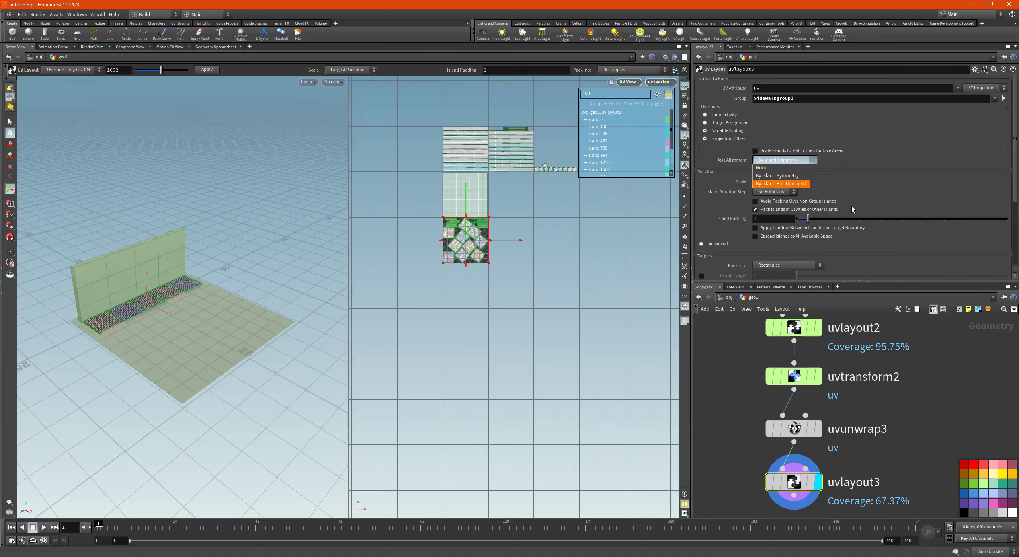
pyautogui.click(782, 183)
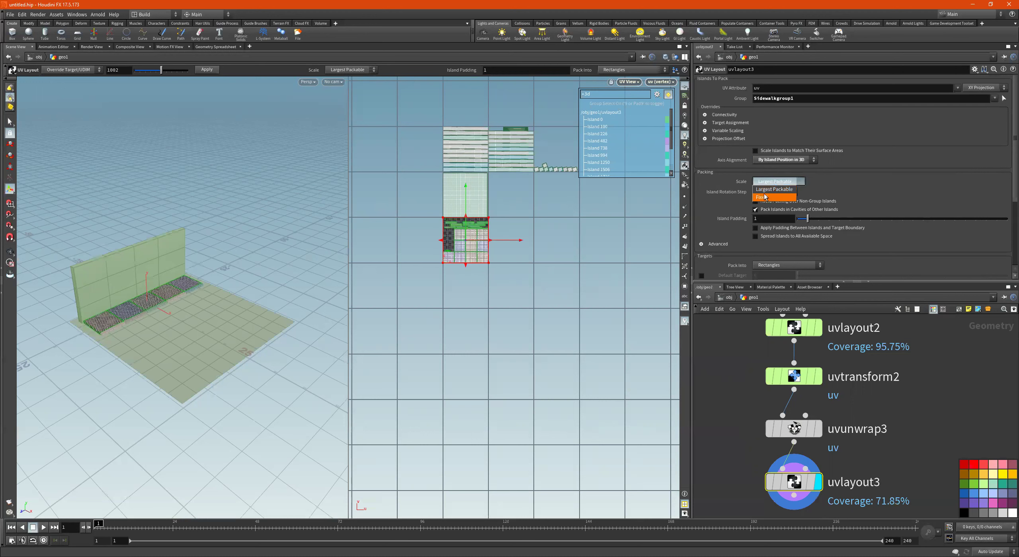
pyautogui.click(765, 196)
pyautogui.click(796, 265)
pyautogui.click(784, 281)
# Step: Raise uvlayout3's fixed packing scale to 2.1828 so the sidewalk islands spread across several UDIM tiles
pyautogui.moveTo(860, 449); pyautogui.dragTo(853, 404, button='middle')
pyautogui.moveTo(832, 182); pyautogui.dragTo(998, 198, button='middle')
pyautogui.moveTo(827, 178); pyautogui.dragTo(830, 213, button='middle')
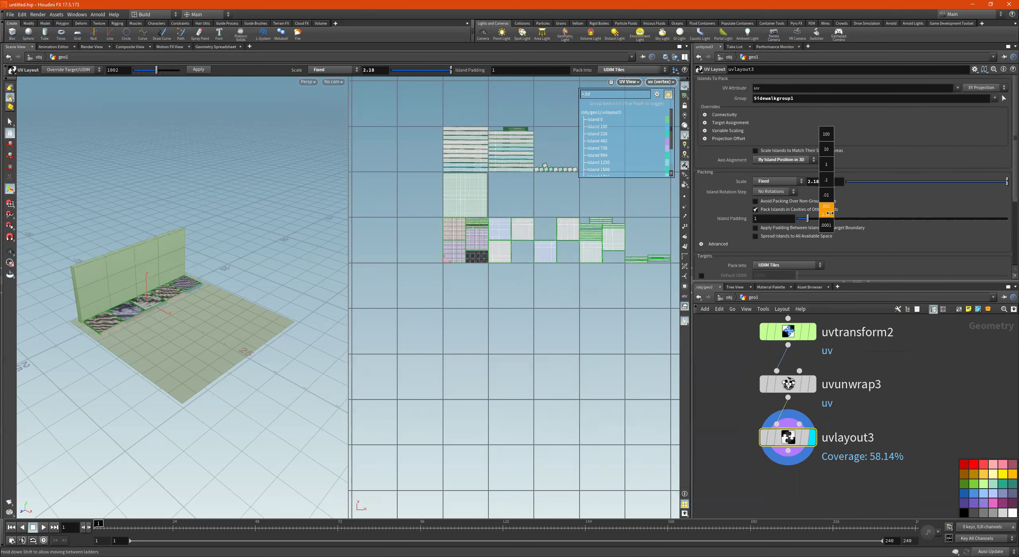
pyautogui.moveTo(831, 213); pyautogui.dragTo(844, 209, button='middle')
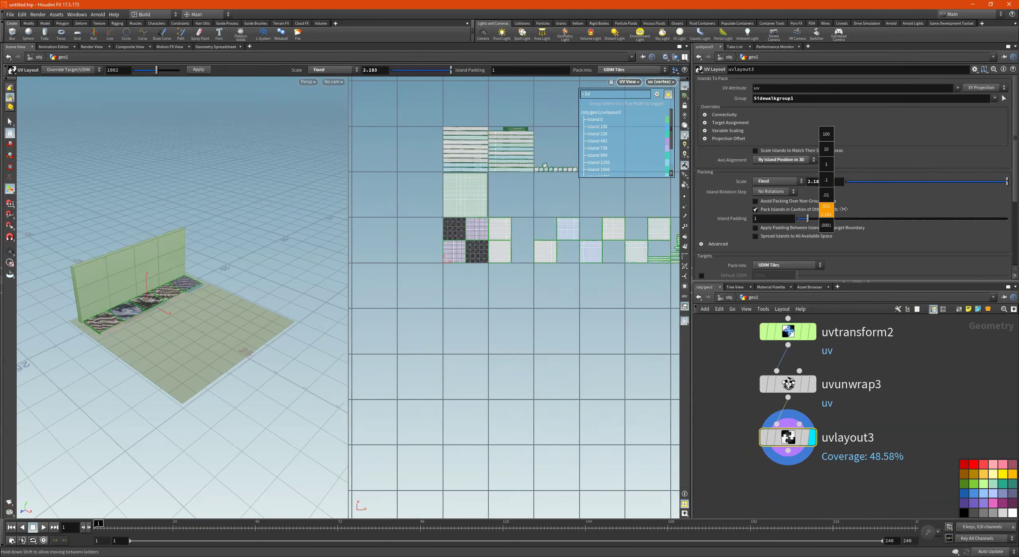
pyautogui.keyDown('alt'); pyautogui.moveTo(526, 281); pyautogui.dragTo(476, 291, button='right'); pyautogui.keyUp('alt')
pyautogui.keyDown('alt'); pyautogui.moveTo(531, 284); pyautogui.dragTo(481, 285, button='middle'); pyautogui.keyUp('alt')
pyautogui.keyDown('alt'); pyautogui.moveTo(480, 281); pyautogui.dragTo(609, 267, button='right'); pyautogui.keyUp('alt')
pyautogui.moveTo(827, 181); pyautogui.dragTo(811, 221, button='middle')
pyautogui.press('Escape')
pyautogui.scroll(-2, 401, 250)
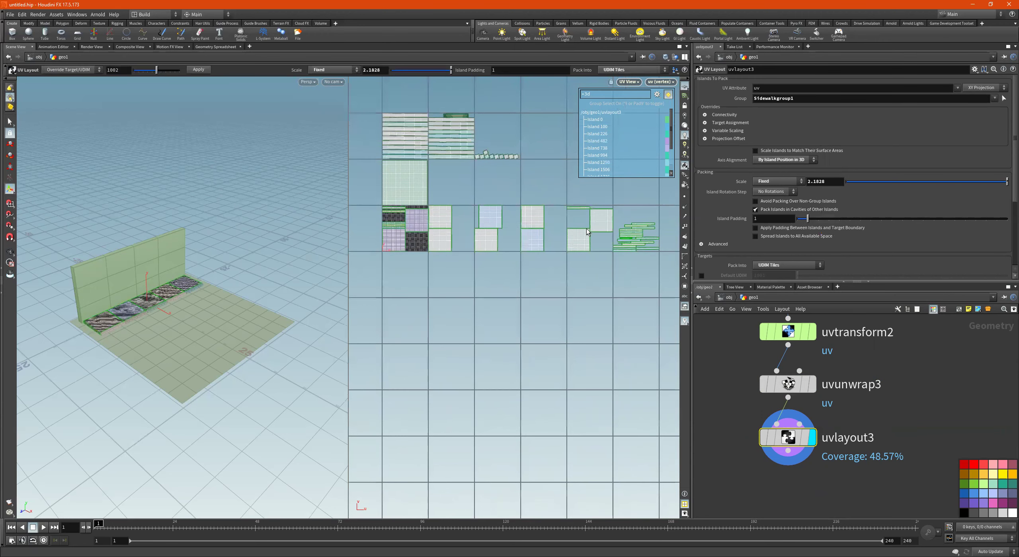
pyautogui.scroll(-2, 488, 305)
pyautogui.press('Return')
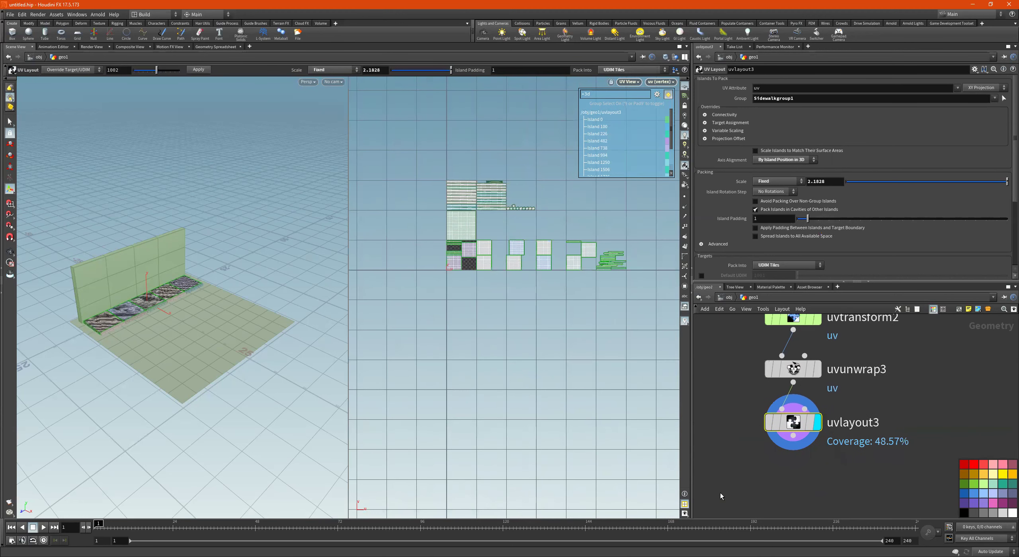
# Step: Add a UV Transform node below uvlayout3 and connect it to that node's output
pyautogui.press('Tab')
pyautogui.moveTo(732, 495)
pyautogui.write('uvtr')
pyautogui.press('Return')
pyautogui.click(732, 494)
pyautogui.moveTo(793, 435)
pyautogui.mouseDown()
pyautogui.moveTo(732, 479)
pyautogui.moveTo(771, 488)
pyautogui.moveTo(793, 435)
pyautogui.mouseUp()
pyautogui.click(731, 479)
pyautogui.click(781, 477)
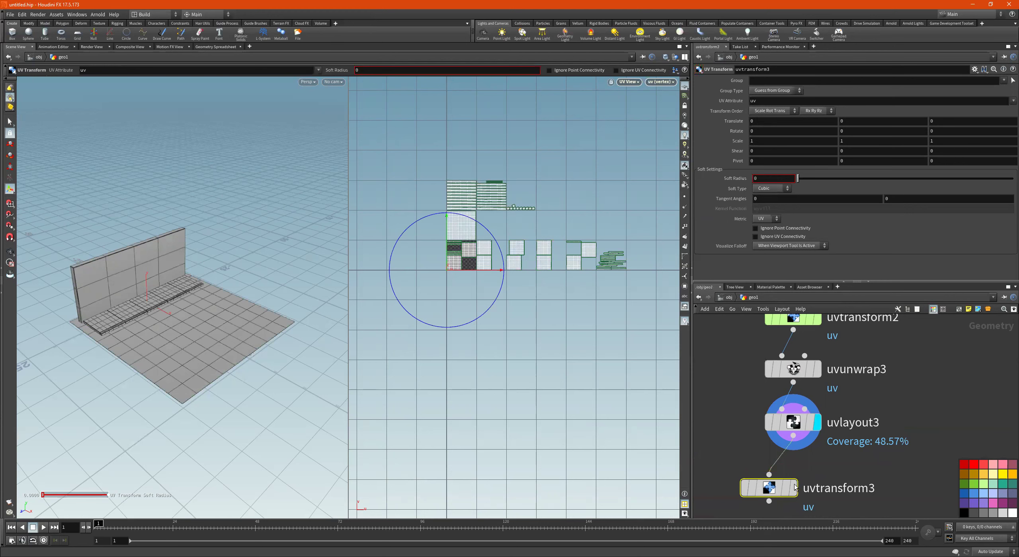
# Step: Display uvtransform3 and set its second Translate value to 3 for Sidewalkgroup1 only
pyautogui.click(795, 488)
pyautogui.click(858, 124)
pyautogui.write('3')
pyautogui.press('Return')
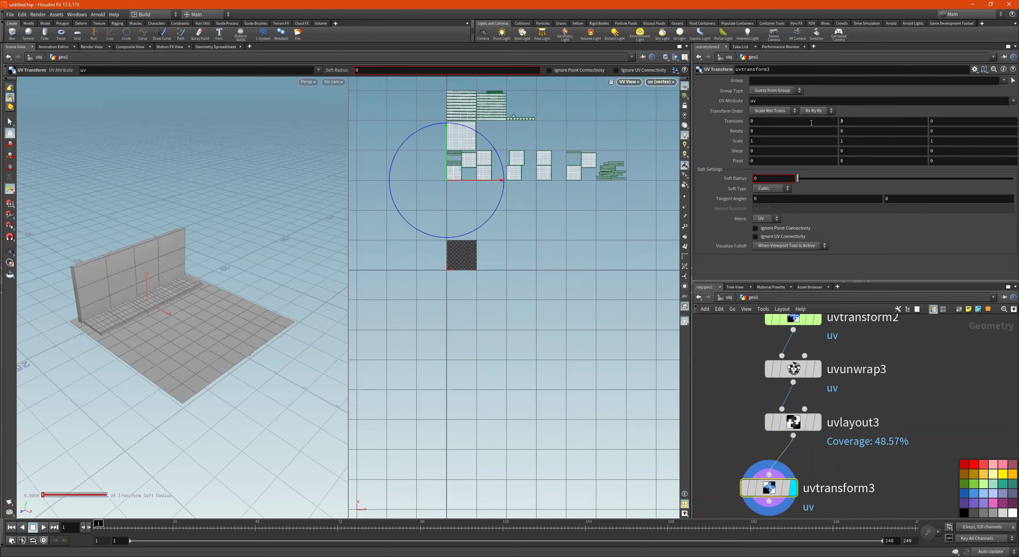
pyautogui.click(1002, 80)
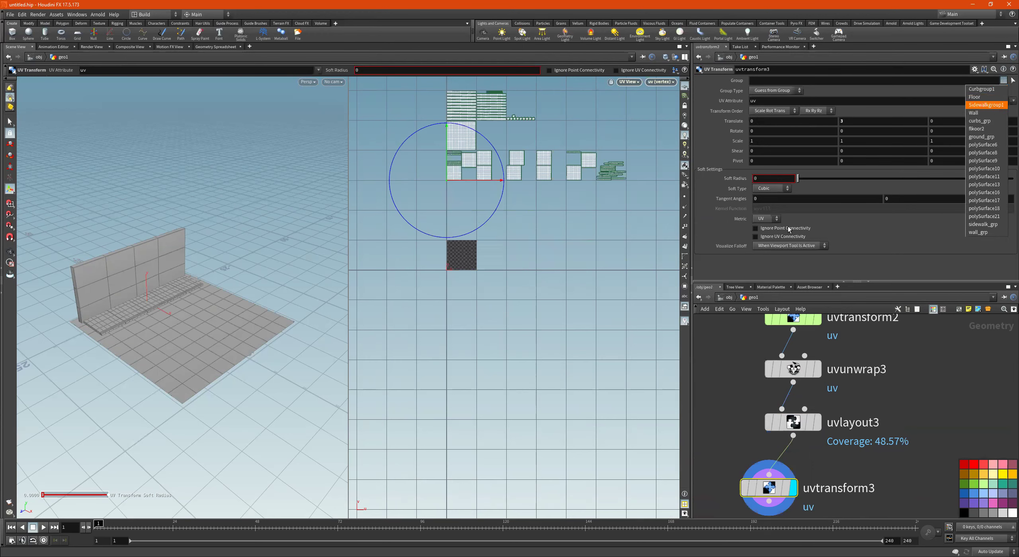
pyautogui.keyDown('alt'); pyautogui.moveTo(555, 290); pyautogui.dragTo(556, 320, button='middle'); pyautogui.keyUp('alt')
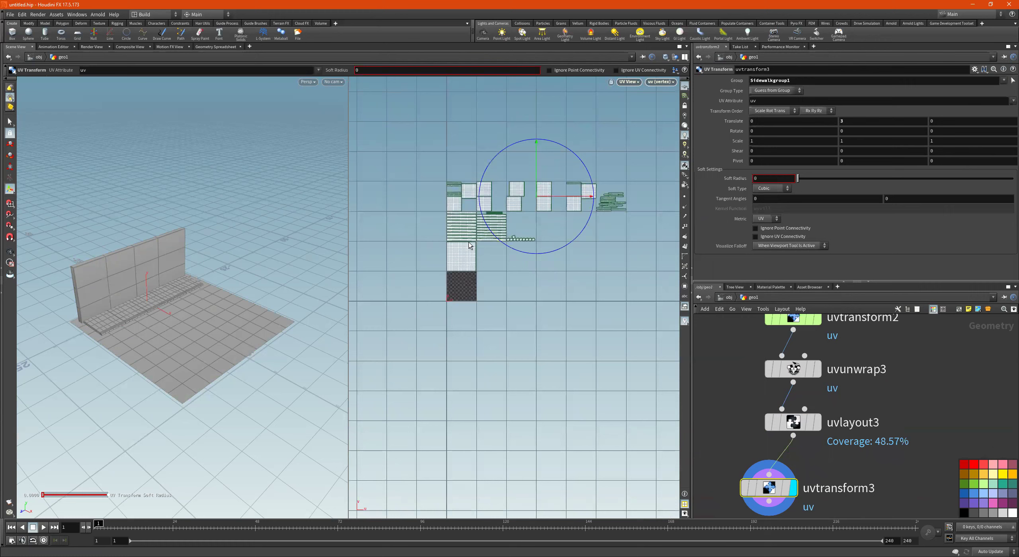
# Step: Move uvtransform3 closer beneath uvlayout3 and add a fourth UV Unwrap node below it
pyautogui.moveTo(877, 482); pyautogui.dragTo(891, 452, button='middle')
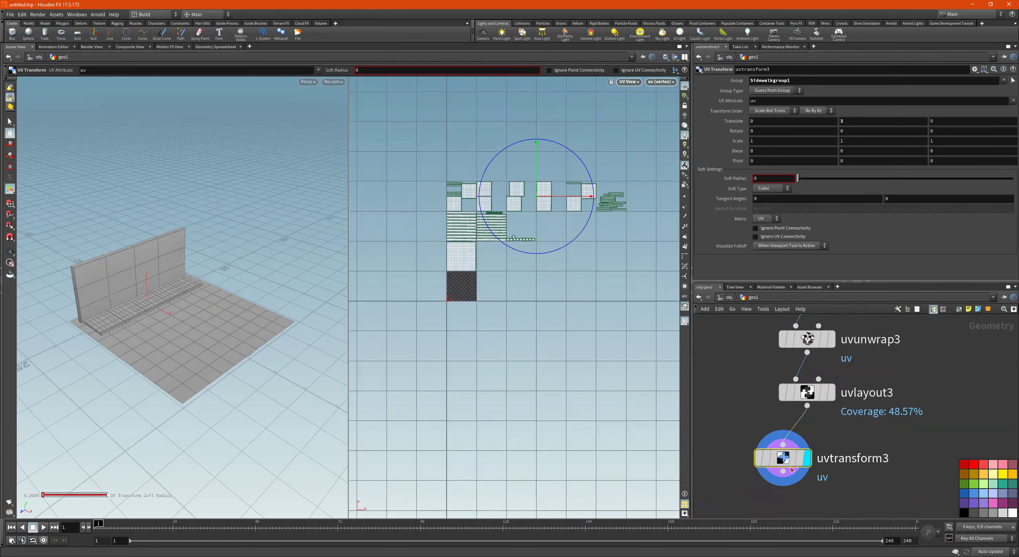
pyautogui.moveTo(783, 459); pyautogui.dragTo(798, 442)
pyautogui.press('Tab')
pyautogui.write('uvun')
pyautogui.press('Return')
pyautogui.click(795, 484)
pyautogui.moveTo(914, 483); pyautogui.dragTo(920, 413, button='middle')
pyautogui.moveTo(802, 415); pyautogui.dragTo(775, 456)
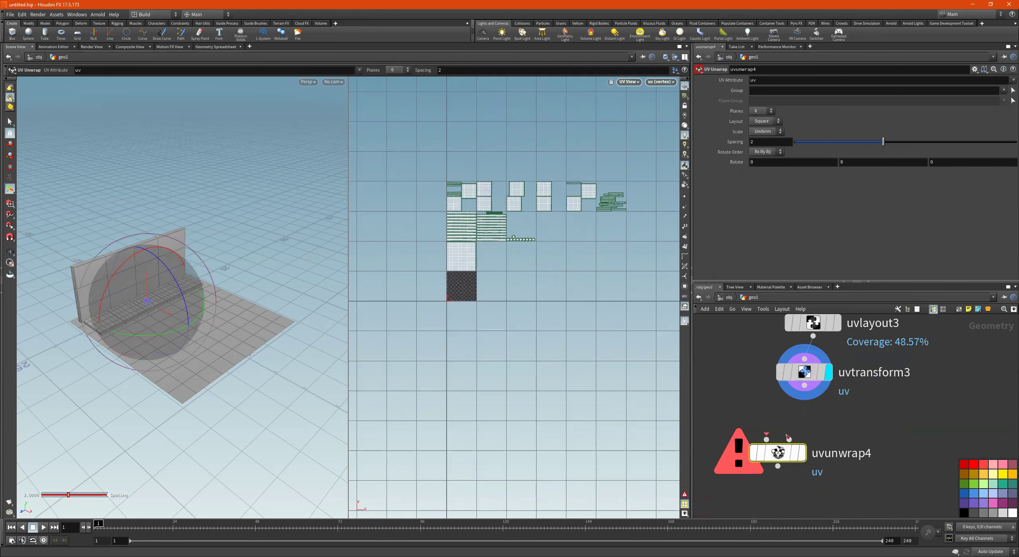
# Step: Connect uvtransform3's output to the first input of uvunwrap4 only, leaving its second input unwired
pyautogui.click(804, 386)
pyautogui.click(790, 439)
pyautogui.click(804, 385)
pyautogui.click(767, 439)
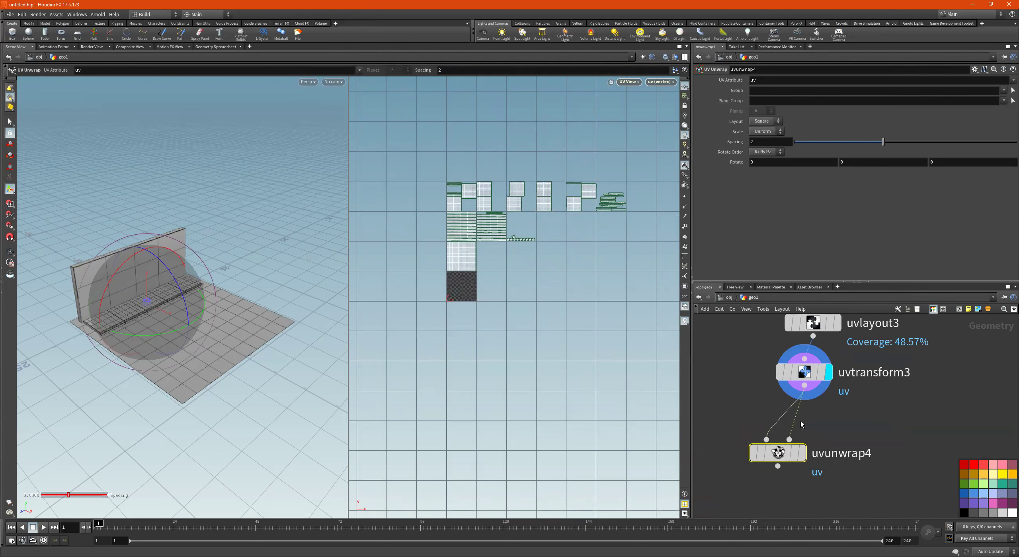
pyautogui.moveTo(808, 421); pyautogui.dragTo(789, 427)
# Step: Display uvunwrap4 and limit its unwrap to the Wall group
pyautogui.click(799, 457)
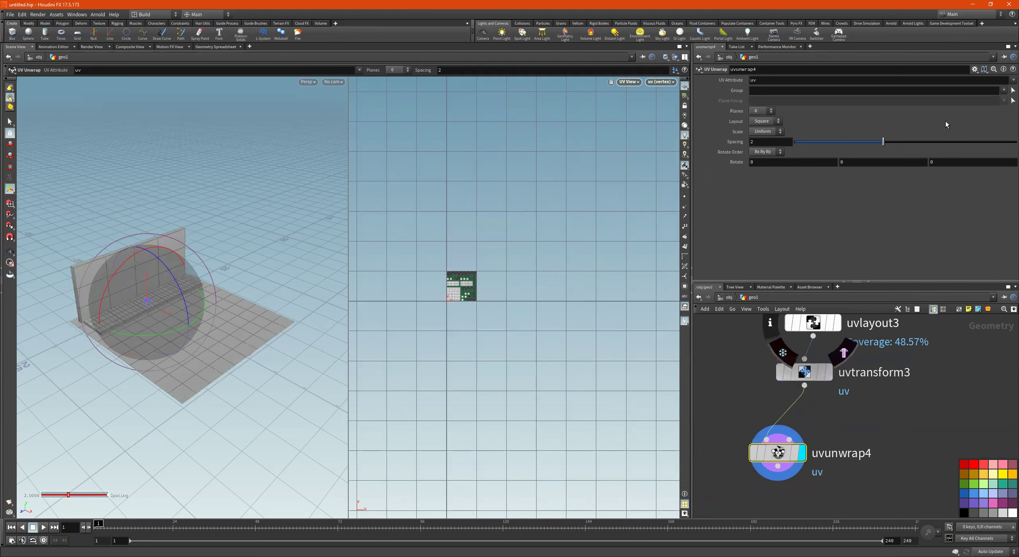
pyautogui.click(1004, 92)
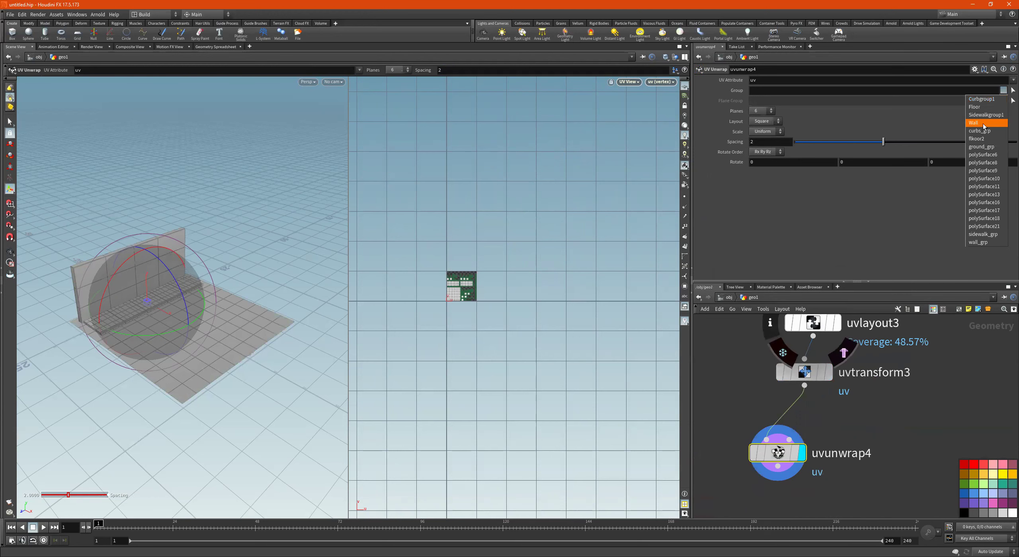
pyautogui.press('Return')
# Step: Add a UV Layout node below uvunwrap4, connected to its output, and display it
pyautogui.scroll(1, 823, 499)
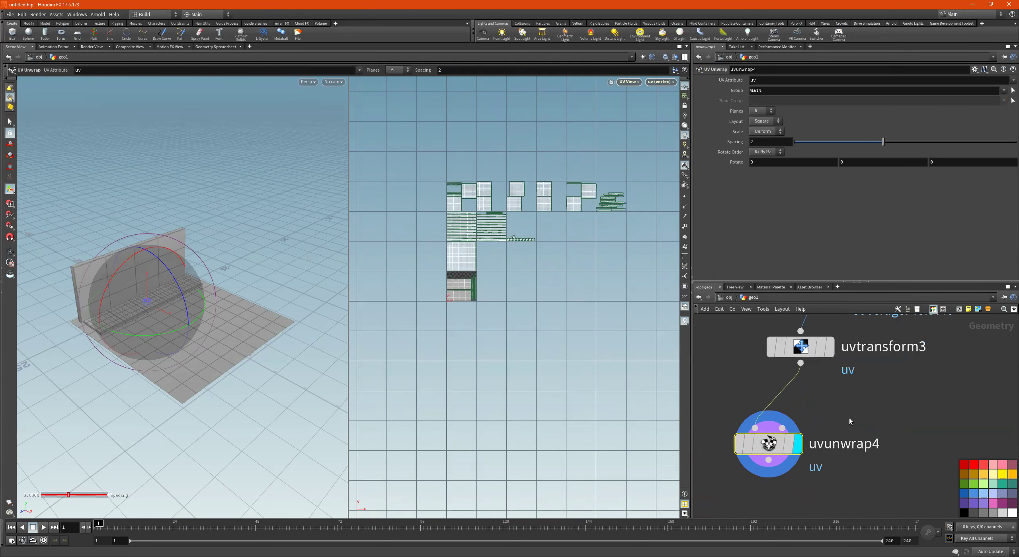
pyautogui.press('Tab')
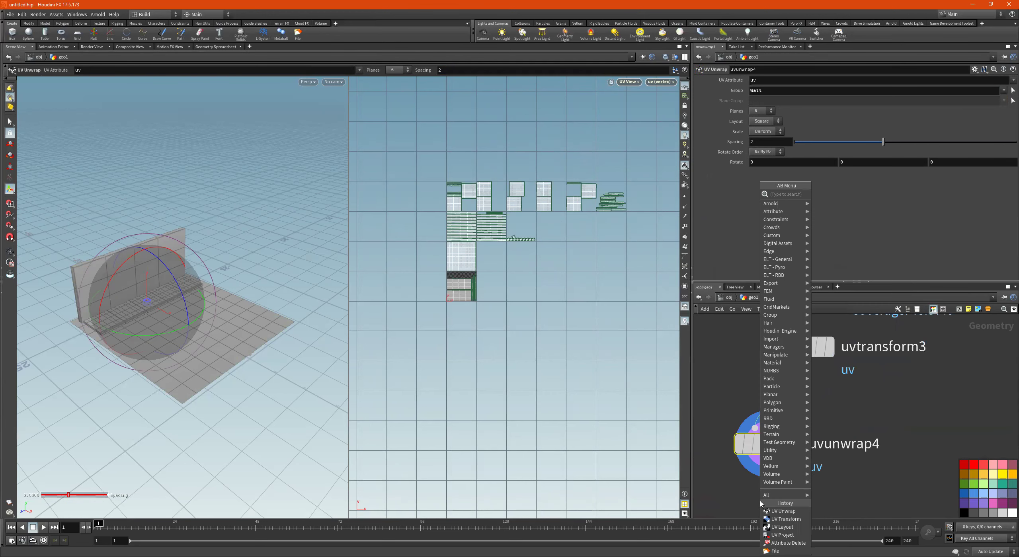
pyautogui.click(782, 527)
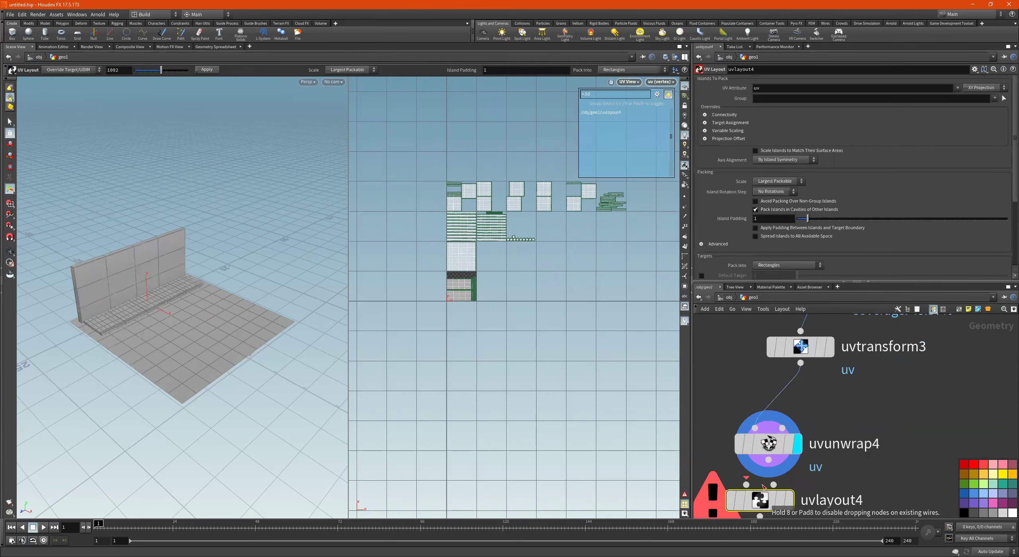
pyautogui.moveTo(802, 499); pyautogui.dragTo(832, 410, button='middle')
pyautogui.moveTo(786, 417); pyautogui.dragTo(781, 447)
pyautogui.moveTo(798, 369); pyautogui.dragTo(773, 425)
pyautogui.click(814, 441)
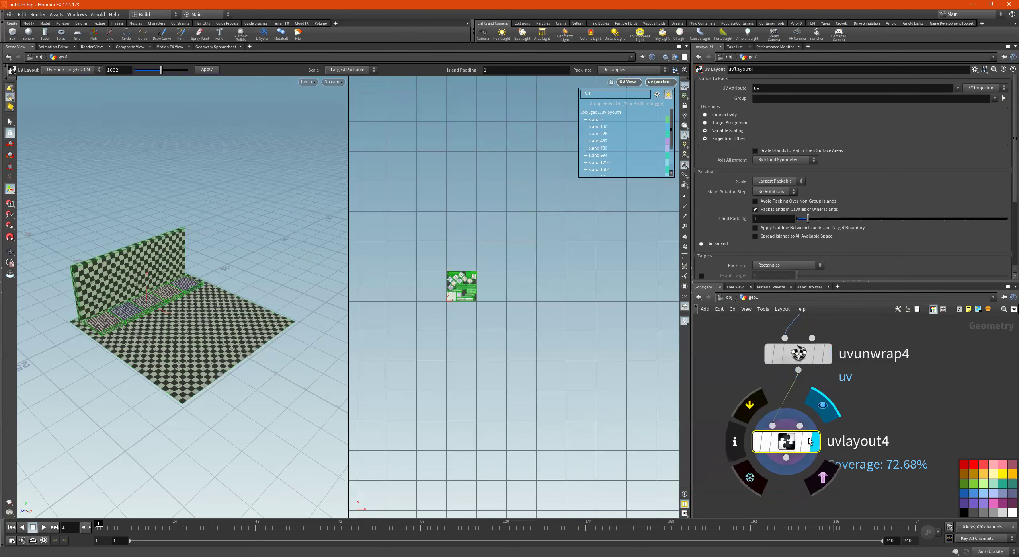
# Step: Configure uvlayout4 for the Wall group with Fixed scale and packing into UDIM Tiles
pyautogui.keyDown('alt'); pyautogui.moveTo(505, 264); pyautogui.dragTo(532, 289, button='right'); pyautogui.keyUp('alt')
pyautogui.keyDown('alt'); pyautogui.moveTo(376, 311); pyautogui.dragTo(510, 267, button='middle'); pyautogui.keyUp('alt')
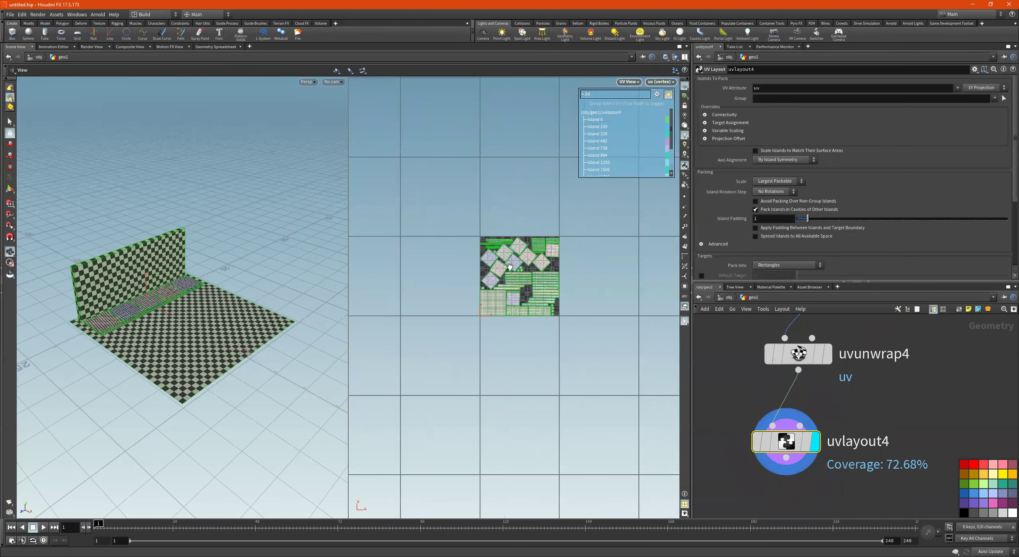
pyautogui.scroll(2, 510, 266)
pyautogui.press('Return')
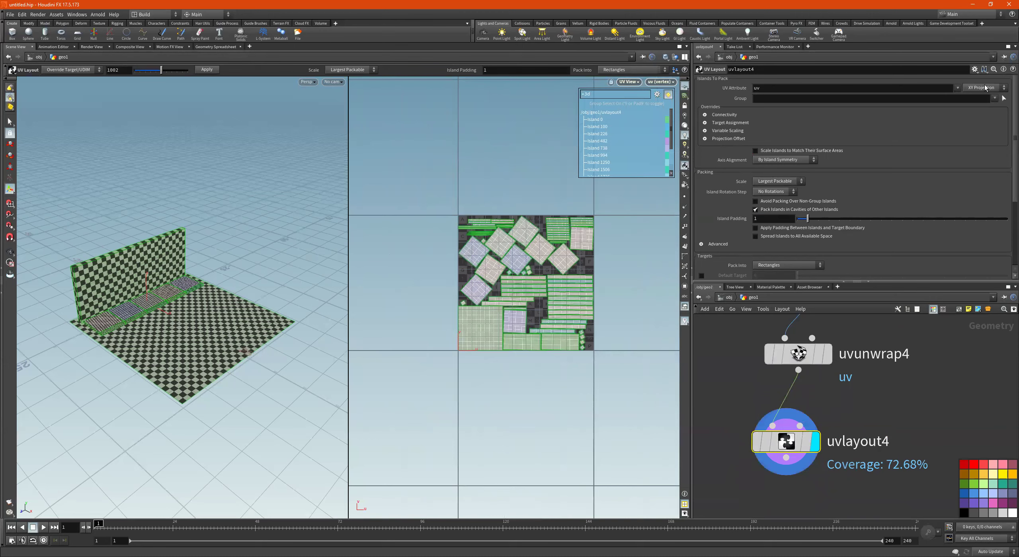
pyautogui.click(994, 99)
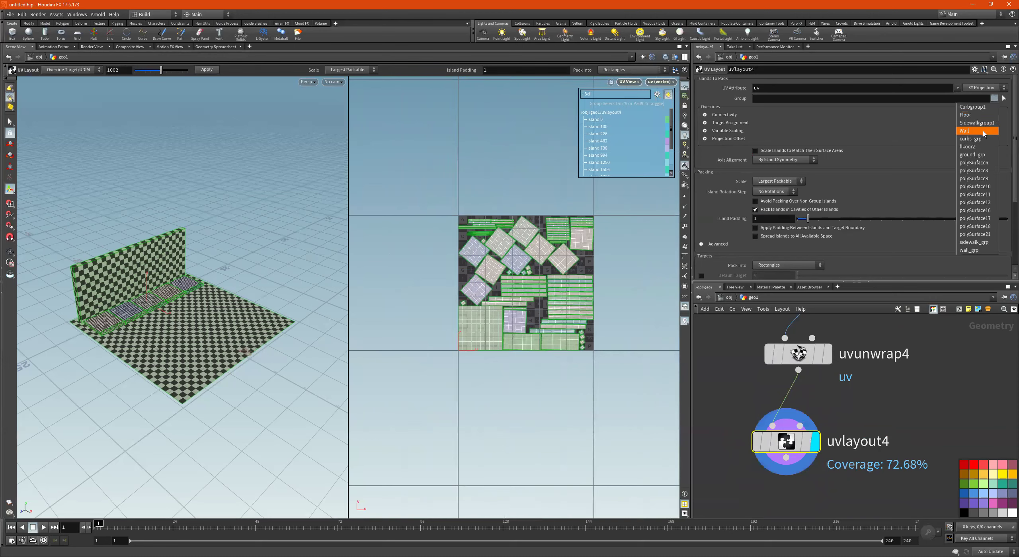
pyautogui.keyDown('alt'); pyautogui.moveTo(607, 218); pyautogui.dragTo(662, 289, button='right'); pyautogui.keyUp('alt')
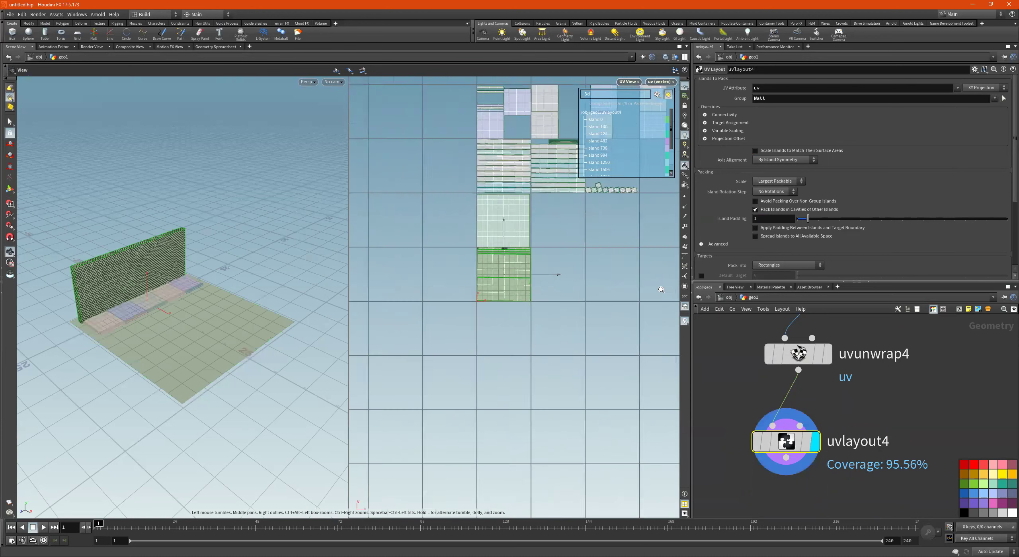
pyautogui.keyDown('alt'); pyautogui.moveTo(525, 311); pyautogui.dragTo(580, 296, button='right'); pyautogui.keyUp('alt')
pyautogui.keyDown('alt'); pyautogui.moveTo(580, 296); pyautogui.dragTo(559, 306, button='middle'); pyautogui.keyUp('alt')
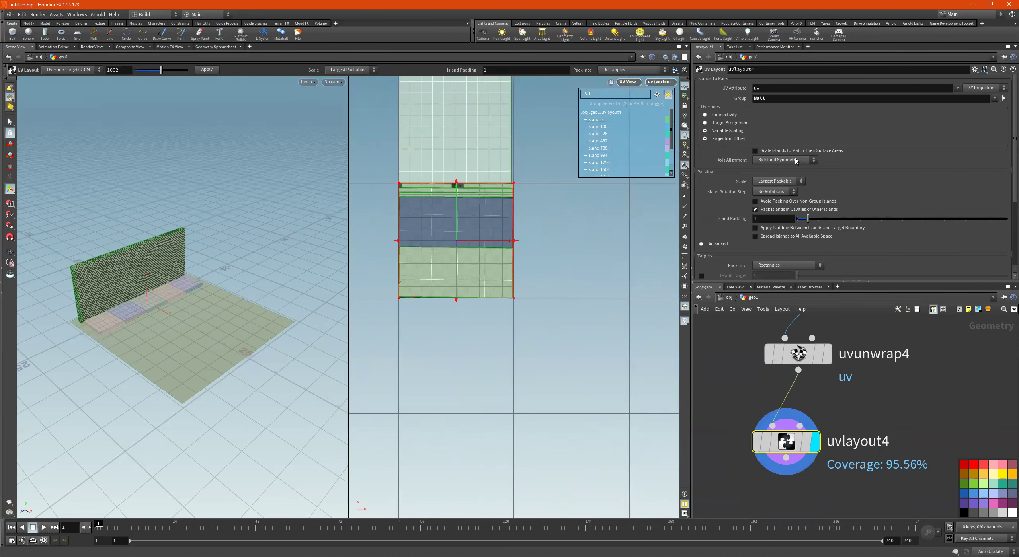
pyautogui.click(777, 182)
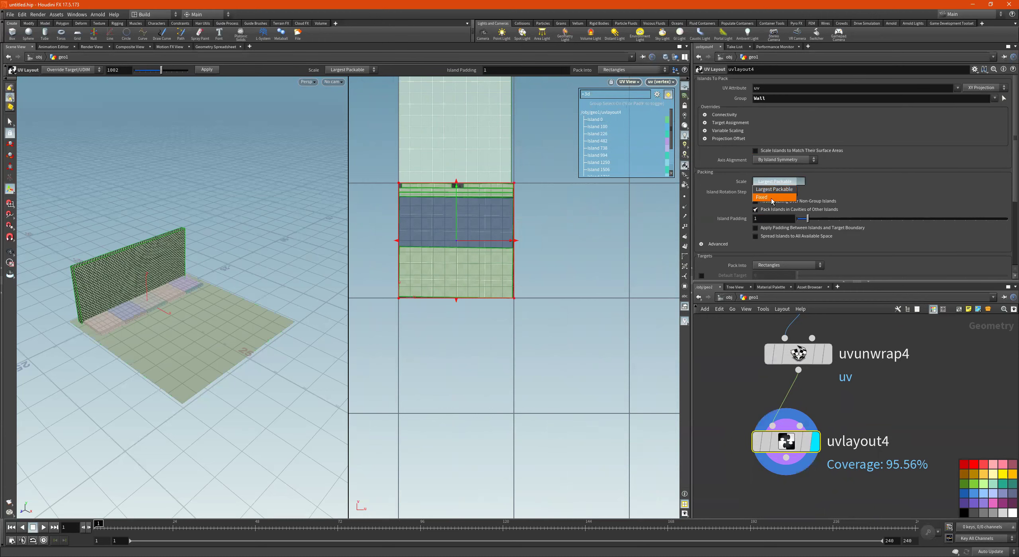
pyautogui.click(776, 265)
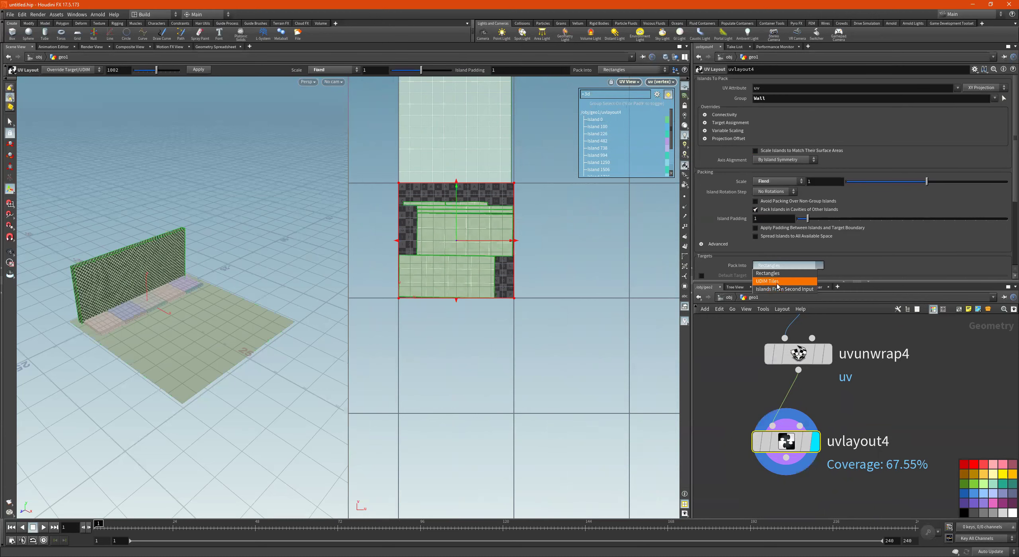
pyautogui.press('Return')
# Step: Set uvlayout4's fixed packing scale to 1.197
pyautogui.moveTo(832, 181); pyautogui.dragTo(963, 204, button='middle')
pyautogui.moveTo(827, 209); pyautogui.dragTo(834, 209, button='middle')
pyautogui.keyDown('alt'); pyautogui.moveTo(543, 228); pyautogui.dragTo(512, 258, button='right'); pyautogui.keyUp('alt')
pyautogui.keyDown('alt'); pyautogui.moveTo(512, 258); pyautogui.dragTo(464, 333, button='middle'); pyautogui.keyUp('alt')
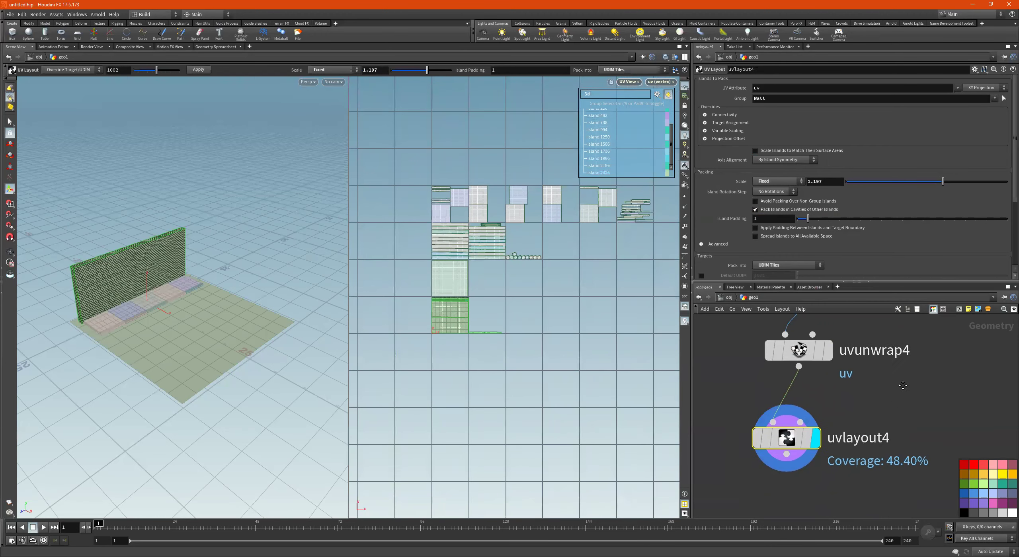
# Step: Add a UV Quick Shade node below uvlayout4, connect it to uvlayout4's output, and display it
pyautogui.press('Tab')
pyautogui.moveTo(794, 494)
pyautogui.write('uv')
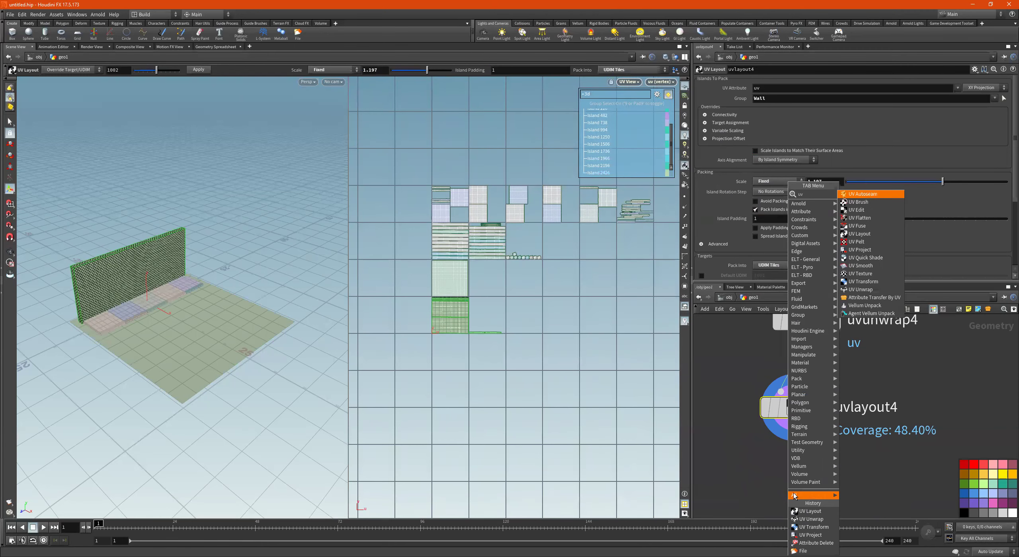
pyautogui.write('qu')
pyautogui.press('Return')
pyautogui.click(793, 493)
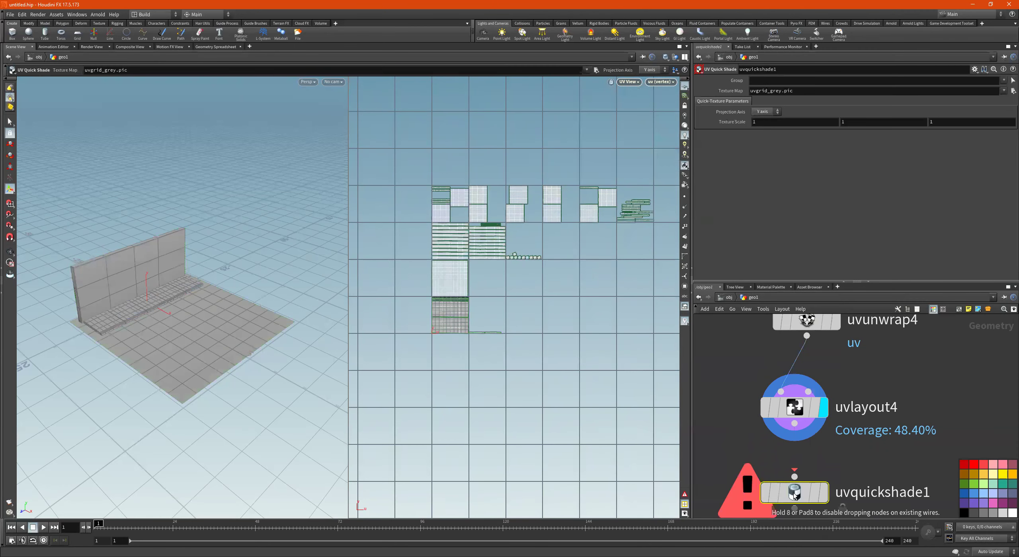
pyautogui.click(794, 423)
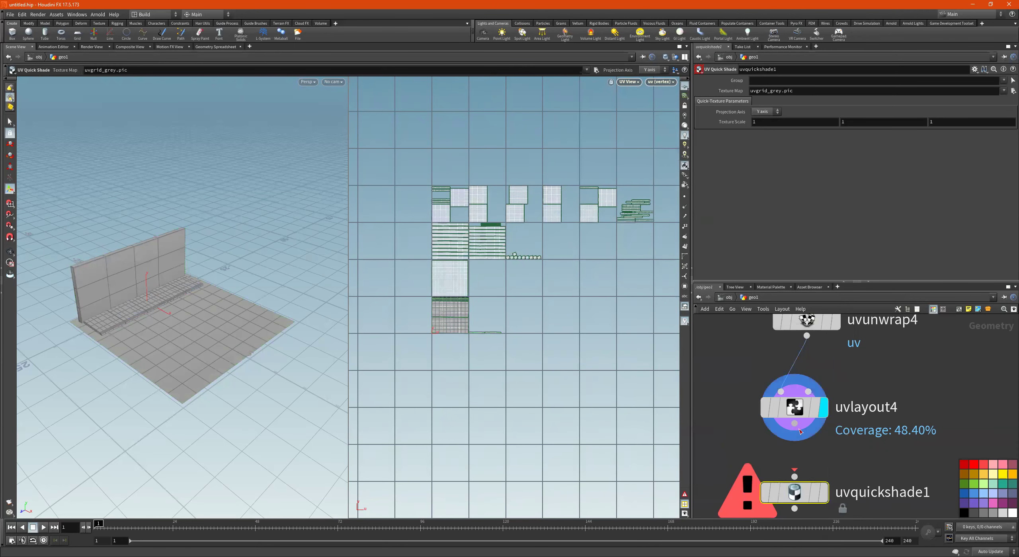
pyautogui.click(794, 477)
pyautogui.click(823, 493)
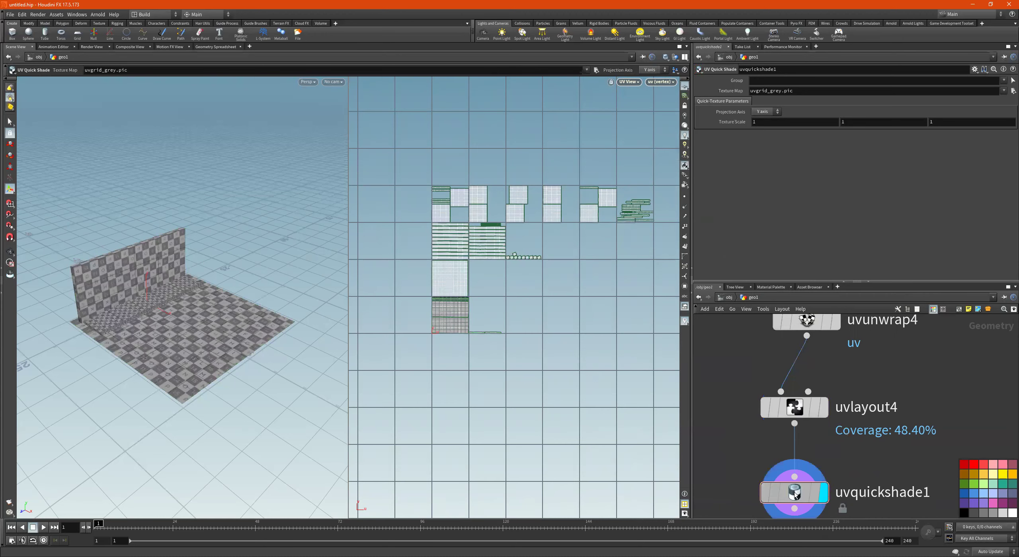
# Step: Examine the checker pattern's scale and distortion on the wall, curbs, sidewalk and floor from several angles
pyautogui.press('Escape')
pyautogui.moveTo(58, 299); pyautogui.dragTo(76, 286)
pyautogui.moveTo(229, 277); pyautogui.dragTo(148, 273, button='right')
pyautogui.moveTo(148, 274)
pyautogui.mouseDown()
pyautogui.moveTo(155, 289)
pyautogui.moveTo(154, 275)
pyautogui.mouseUp()
pyautogui.moveTo(154, 275); pyautogui.dragTo(201, 267, button='right')
pyautogui.scroll(4, 200, 267)
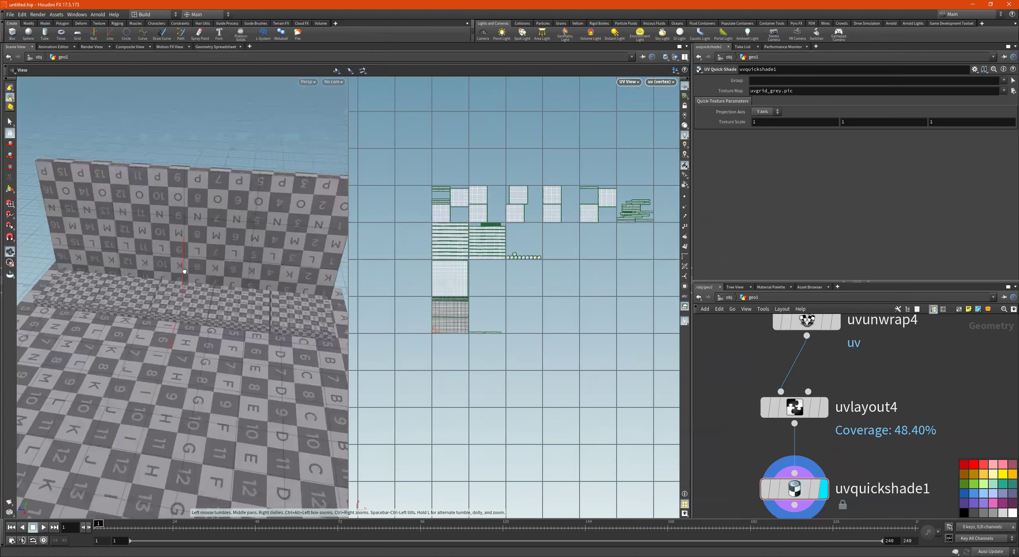
pyautogui.moveTo(169, 271); pyautogui.dragTo(182, 240)
pyautogui.scroll(-3, 149, 270)
pyautogui.moveTo(149, 270); pyautogui.dragTo(250, 346)
pyautogui.scroll(3, 162, 298)
pyautogui.moveTo(142, 320); pyautogui.dragTo(147, 376)
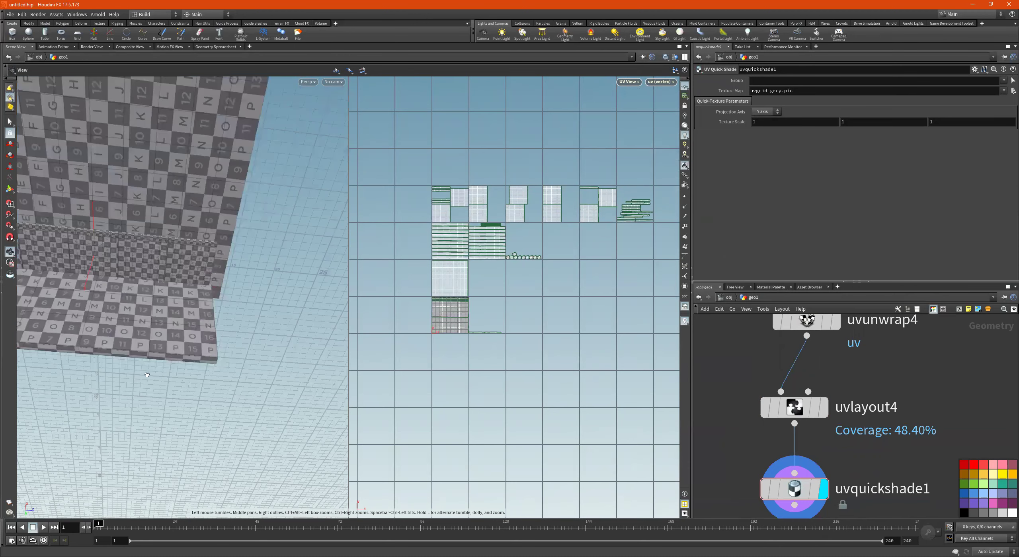
pyautogui.moveTo(147, 331); pyautogui.dragTo(170, 228)
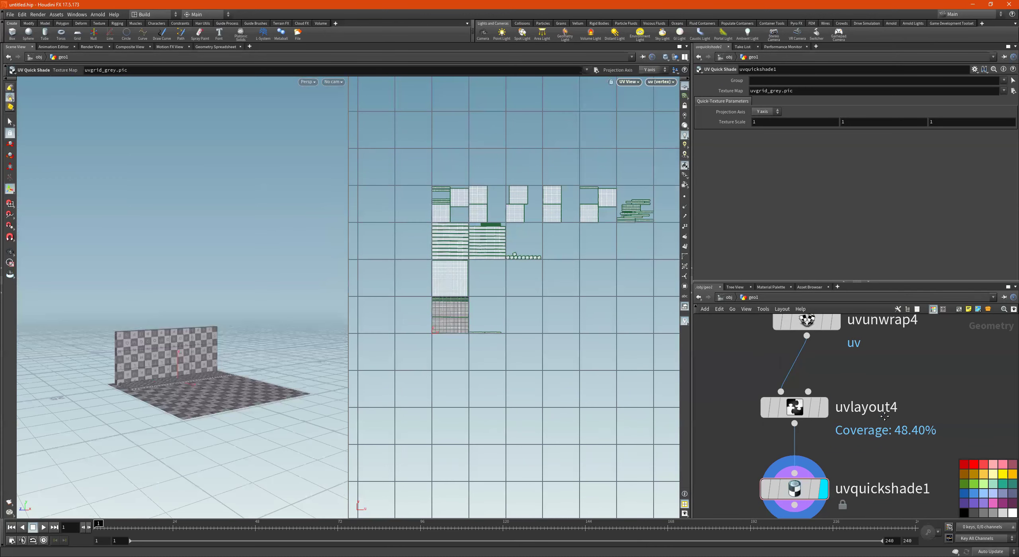
# Step: Add a Null node below uvquickshade1, connected to its output, and display it
pyautogui.moveTo(823, 478); pyautogui.dragTo(823, 432, button='middle')
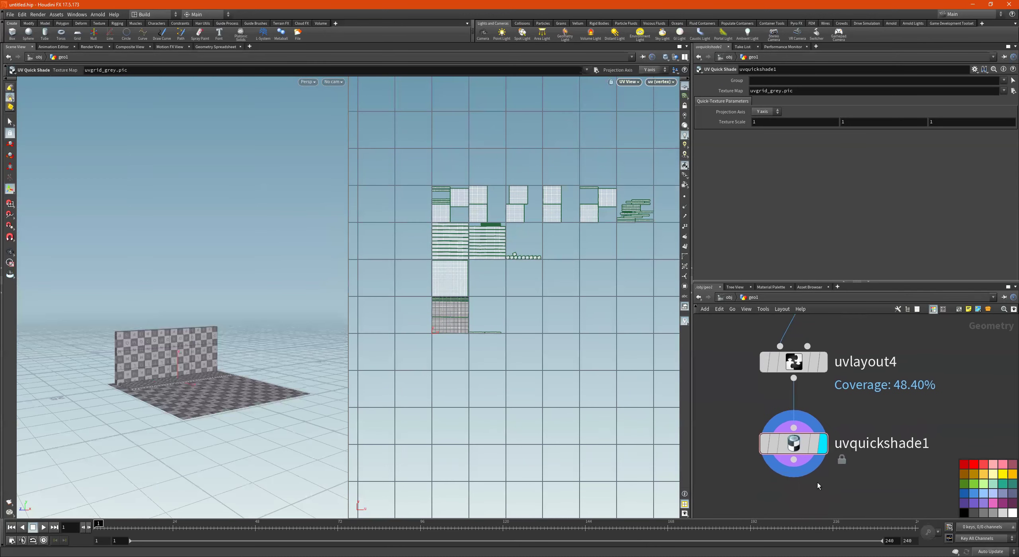
pyautogui.press('Tab')
pyautogui.moveTo(819, 482)
pyautogui.write('null')
pyautogui.press('Return')
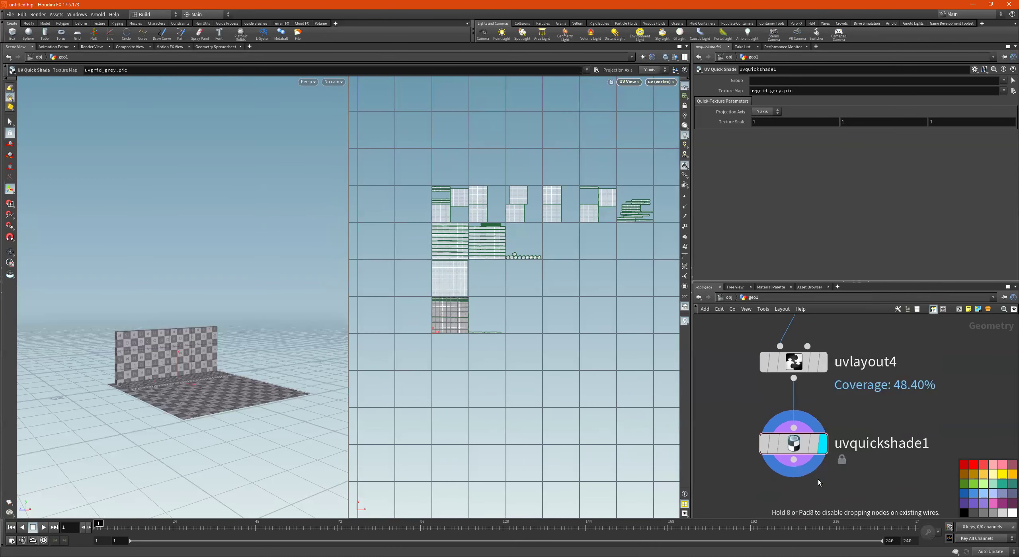
pyautogui.click(819, 481)
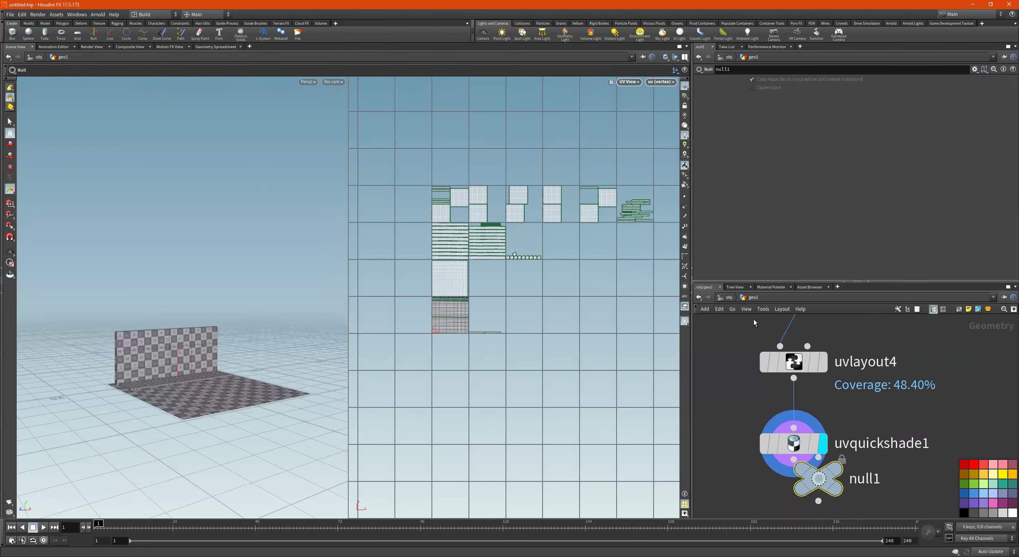
pyautogui.moveTo(823, 484); pyautogui.dragTo(796, 436, button='middle')
pyautogui.moveTo(797, 445); pyautogui.dragTo(784, 477)
# Step: Rename the Null node OUt_Wall_GEO
pyautogui.click(828, 475)
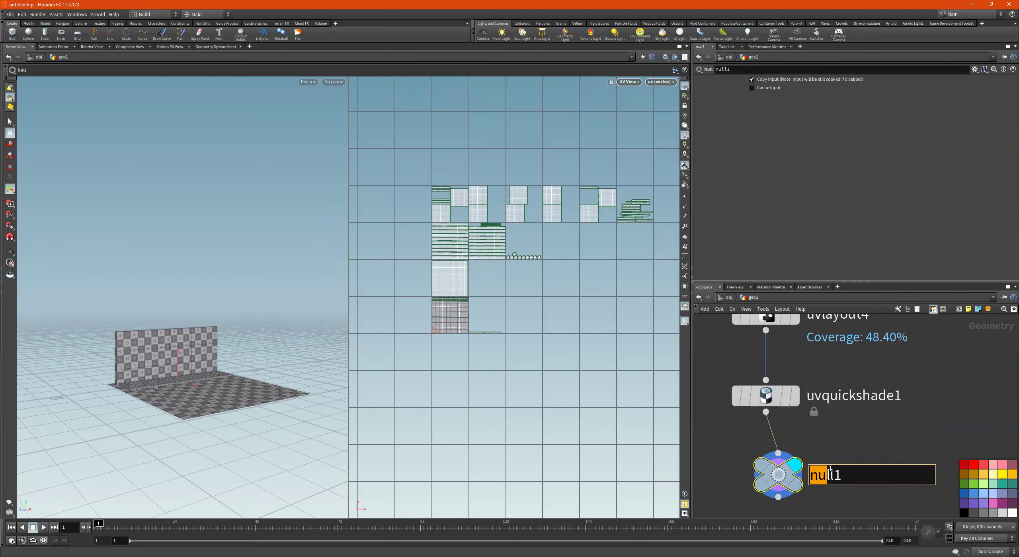
pyautogui.write('OUt_Wall')
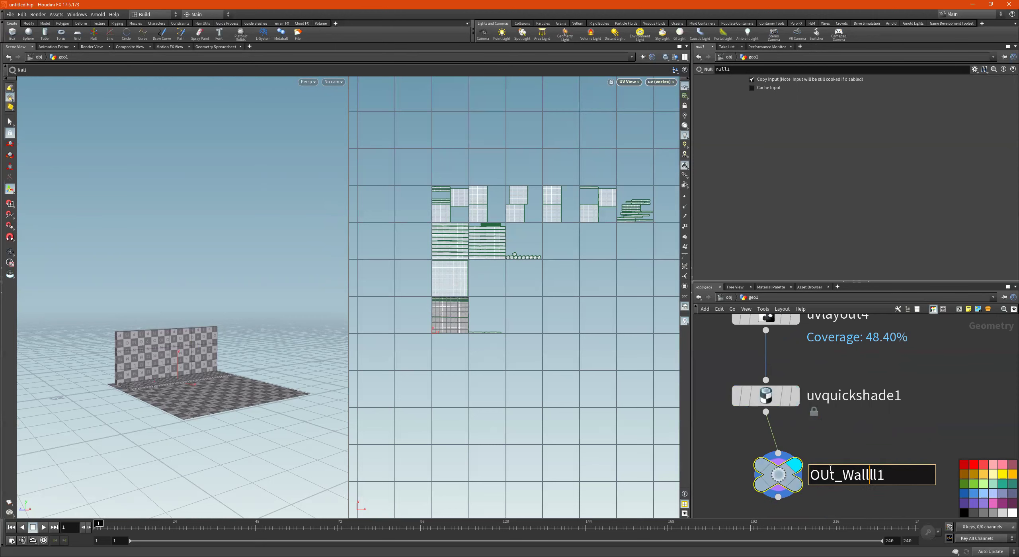
pyautogui.write('_GEO')
pyautogui.press('Return')
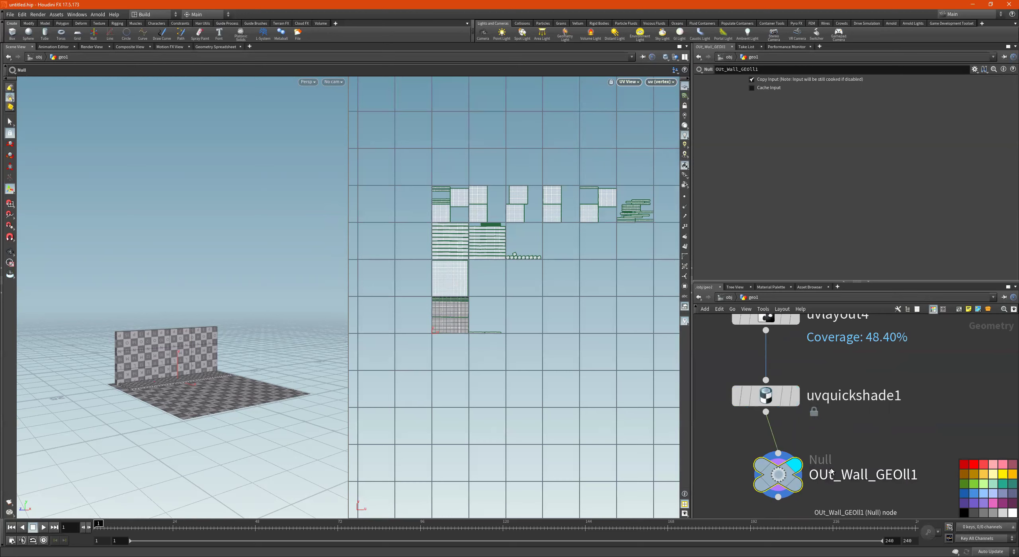
pyautogui.doubleClick(912, 474)
pyautogui.click(925, 475)
pyautogui.press('BackSpace')
pyautogui.press('BackSpace')
pyautogui.press('BackSpace')
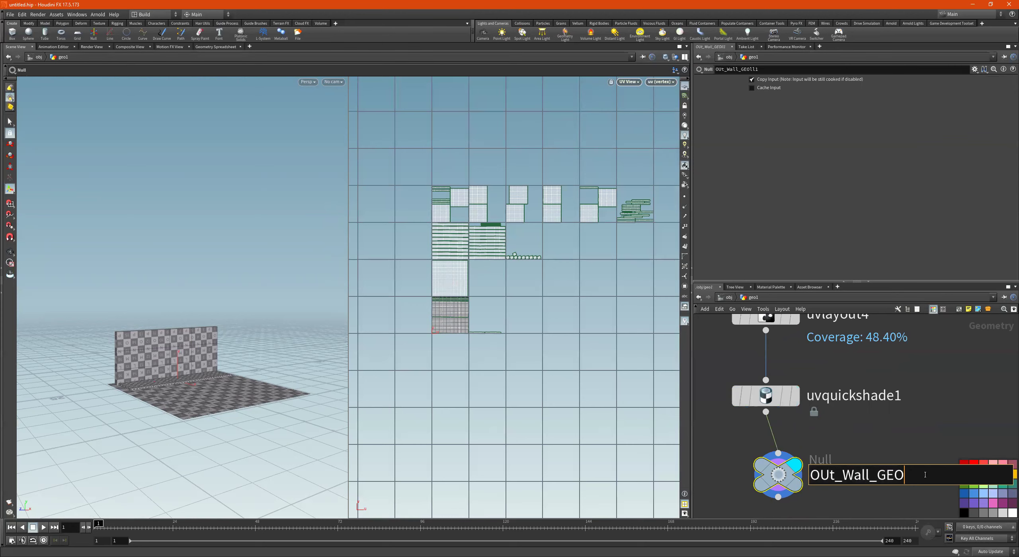
pyautogui.press('Return')
# Step: Start saving the OUt_Wall_GEO node's geometry to a file and choose the .obj format
pyautogui.scroll(-2, 807, 464)
pyautogui.moveTo(761, 509); pyautogui.dragTo(775, 466, button='middle')
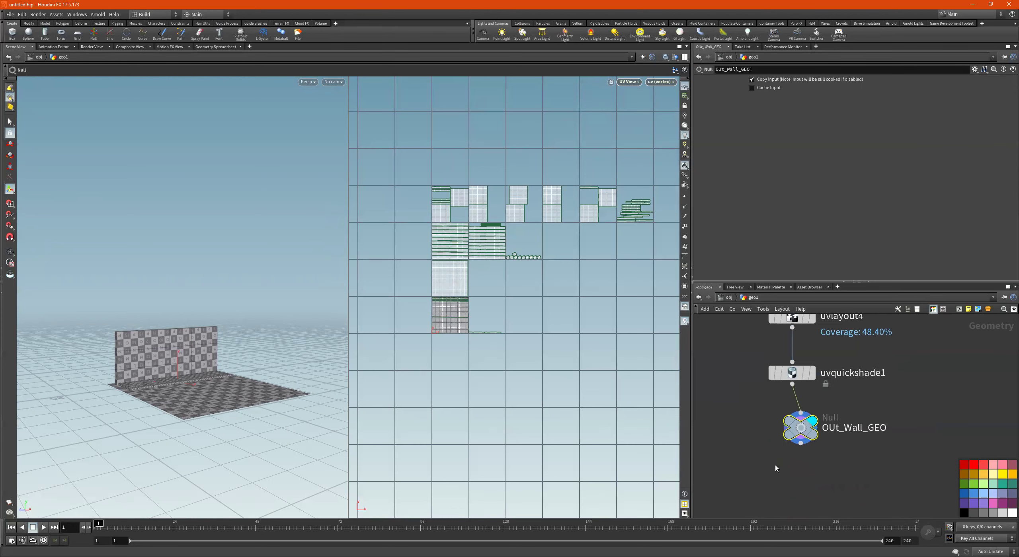
pyautogui.scroll(2, 776, 464)
pyautogui.moveTo(812, 421); pyautogui.dragTo(802, 422)
pyautogui.rightClick(802, 422)
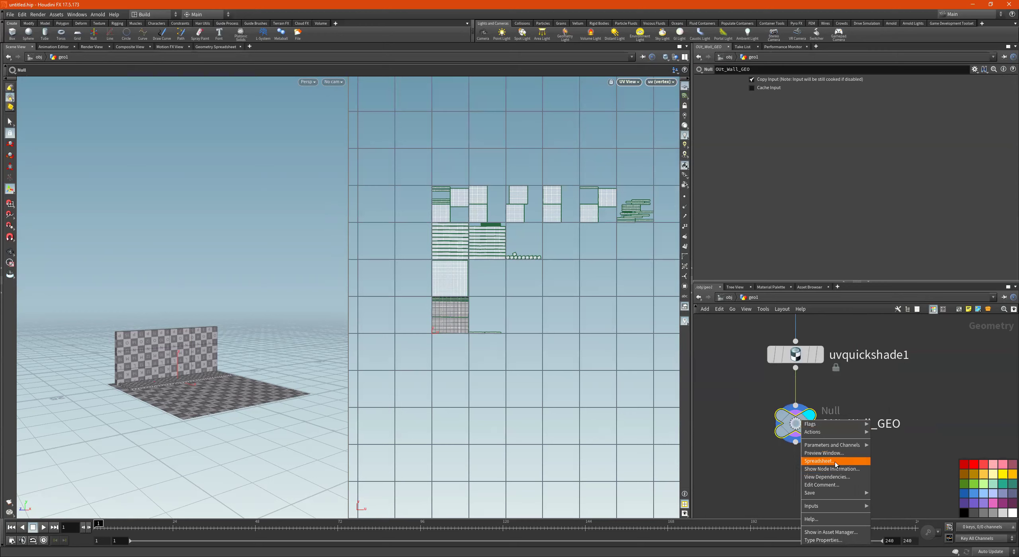
pyautogui.moveTo(829, 495)
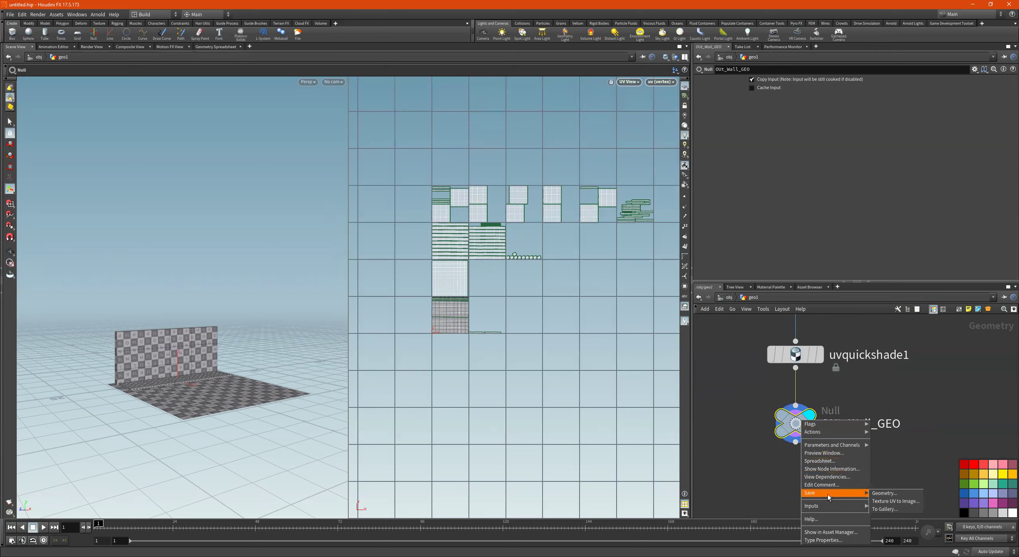
pyautogui.click(875, 494)
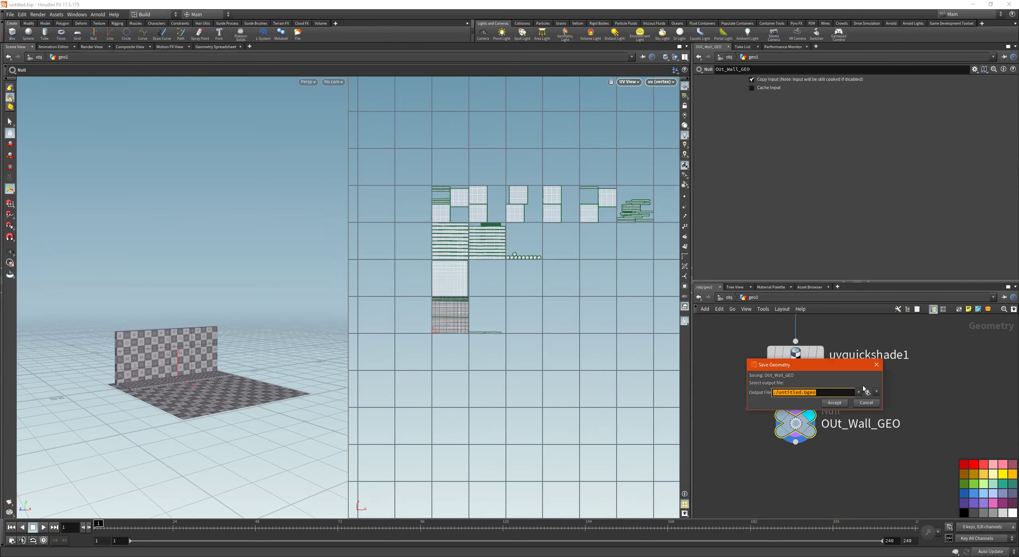
pyautogui.click(876, 392)
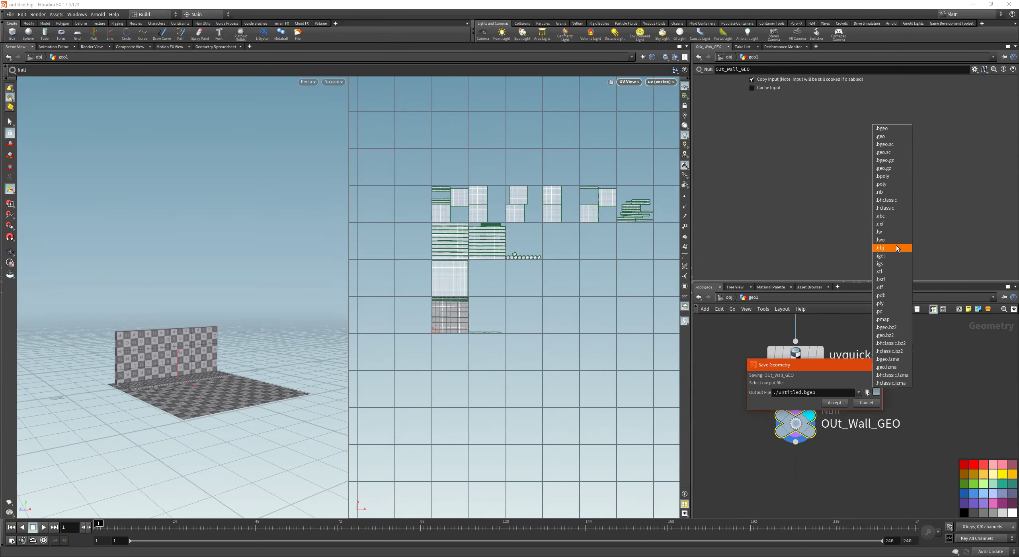
pyautogui.click(868, 390)
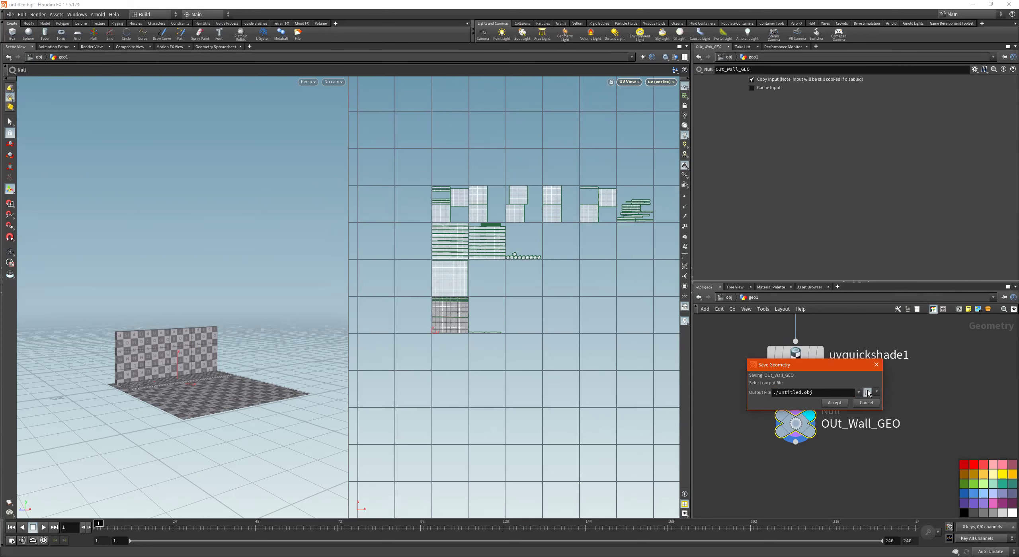
# Step: Save the geometry to the Desktop under the file name wall_geo_2SUB
pyautogui.click(868, 392)
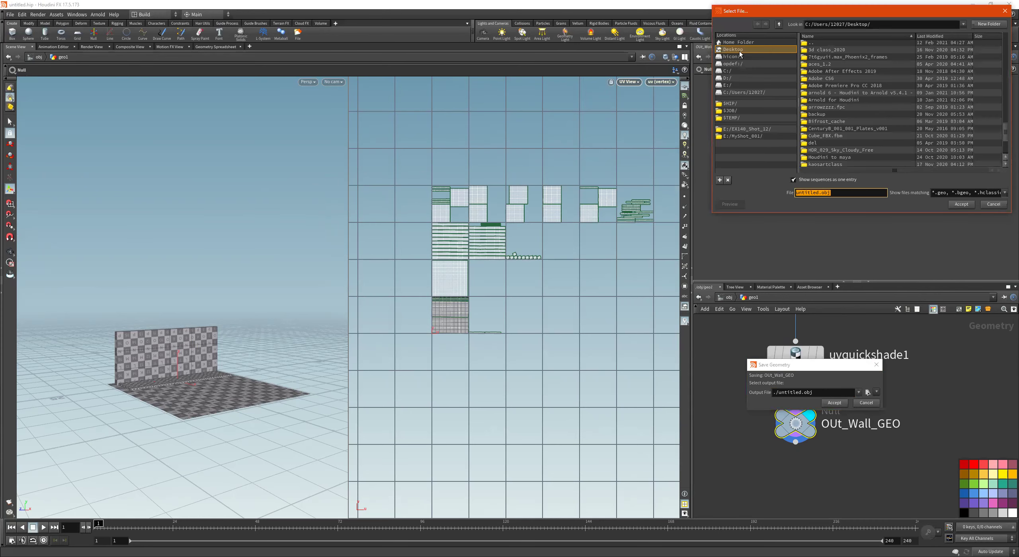
pyautogui.scroll(-5, 843, 151)
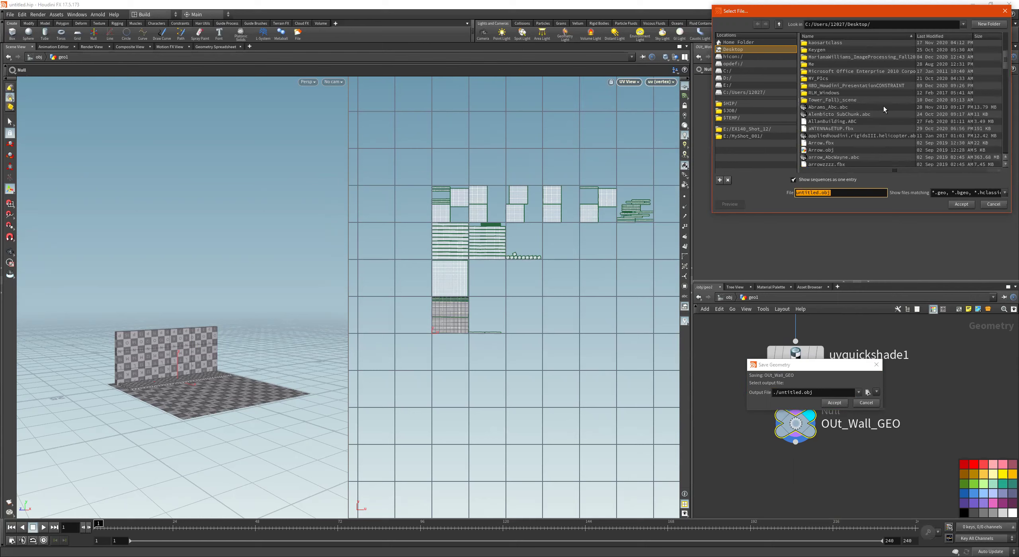
pyautogui.click(933, 38)
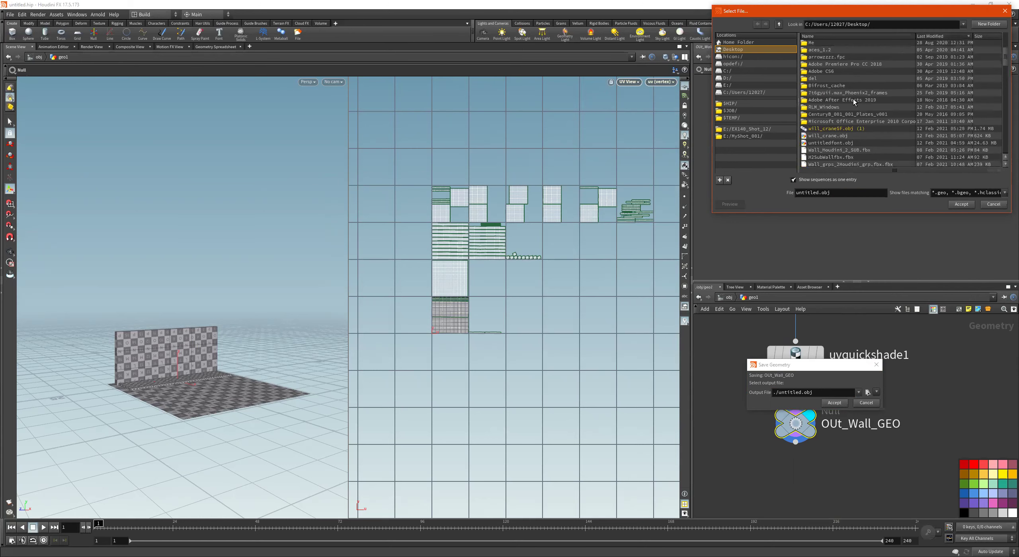
pyautogui.doubleClick(818, 193)
pyautogui.write('wall_geo_2SUB')
pyautogui.click(959, 204)
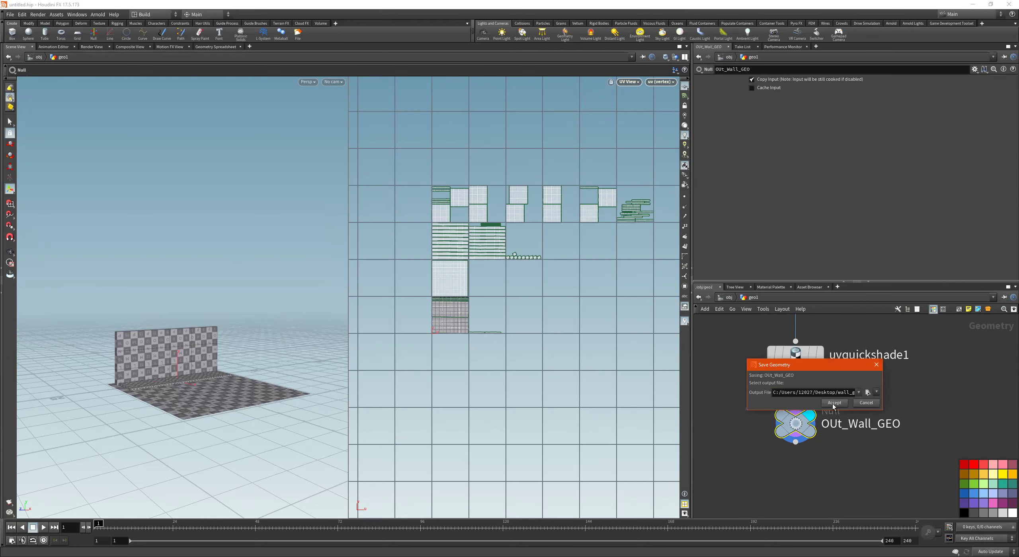
pyautogui.click(834, 403)
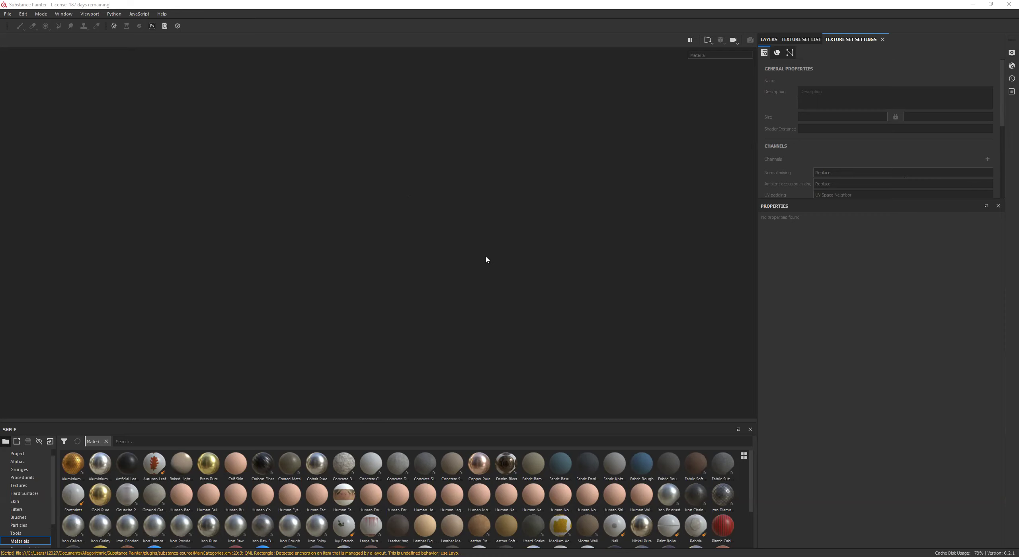
# Step: Switch to Substance Painter and create a PBR - Metallic Roughness project from wall_geo_2SUB.obj on the Desktop, using the UV Tile workflow
pyautogui.click(7, 15)
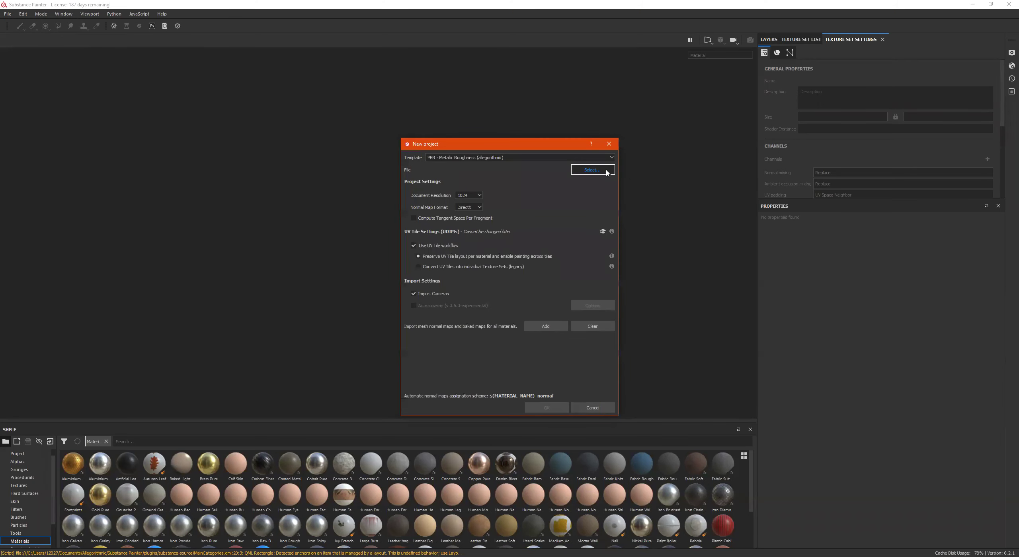
pyautogui.click(594, 170)
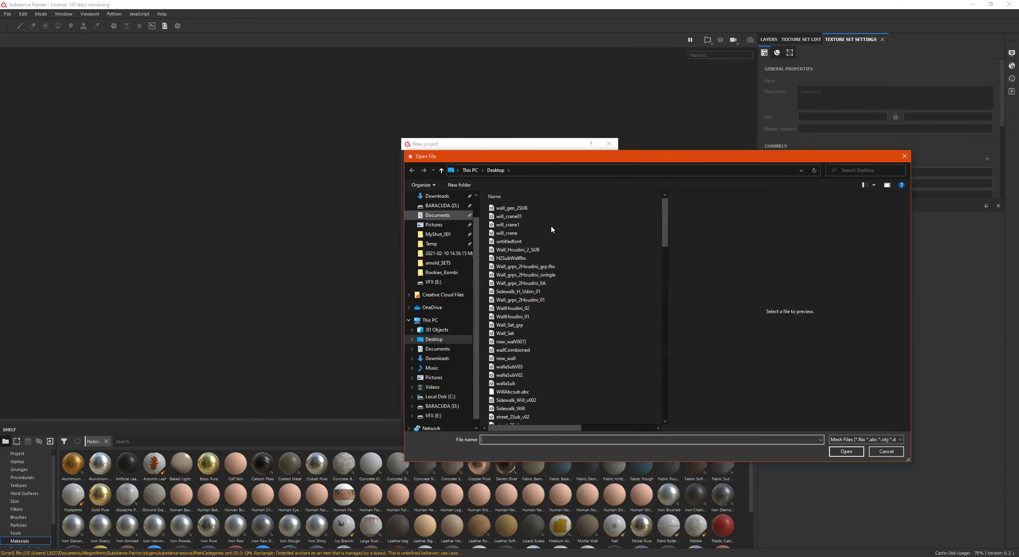
pyautogui.click(533, 208)
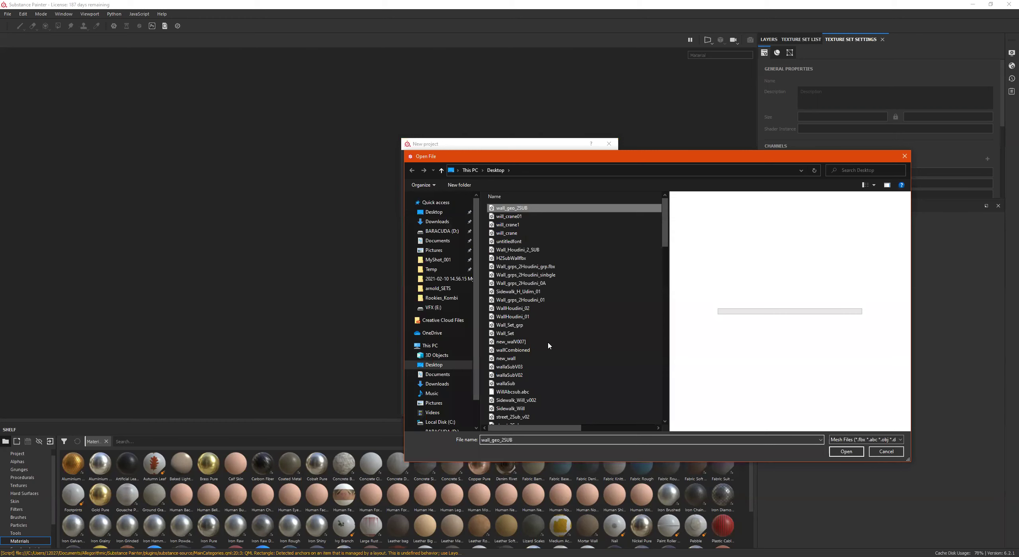
pyautogui.press('Return')
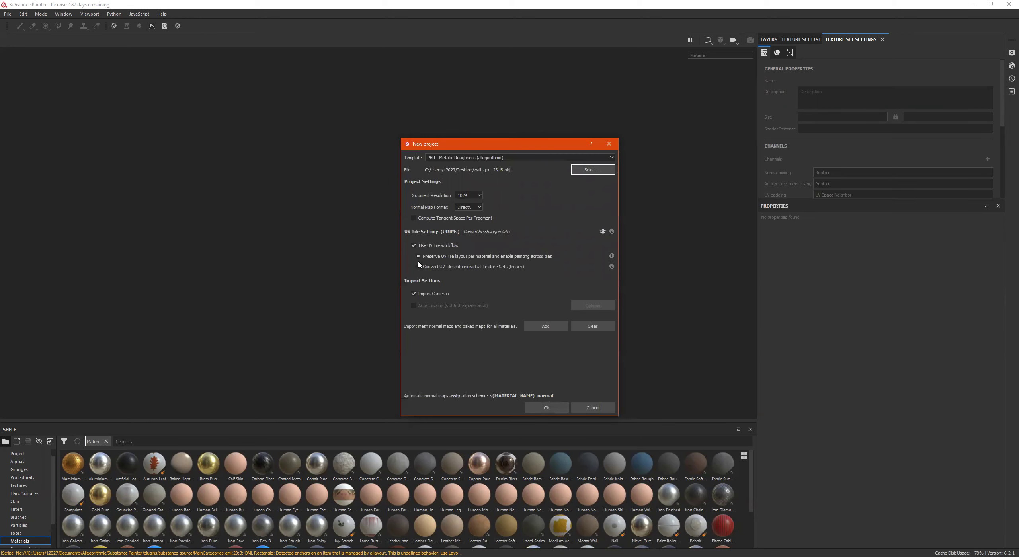
pyautogui.click(545, 412)
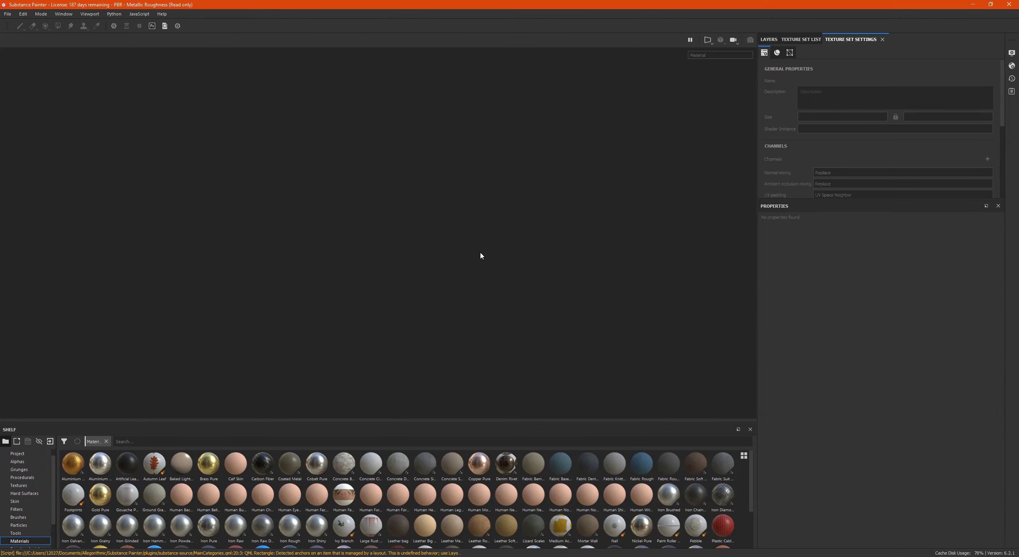
# Step: Inspect the imported wall set from several angles and list the UV tiles of DefaultMaterial
pyautogui.keyDown('alt'); pyautogui.moveTo(419, 292); pyautogui.dragTo(291, 245); pyautogui.keyUp('alt')
pyautogui.keyDown('alt'); pyautogui.moveTo(372, 299); pyautogui.dragTo(312, 273); pyautogui.keyUp('alt')
pyautogui.keyDown('alt'); pyautogui.moveTo(368, 278); pyautogui.dragTo(347, 323, button='middle'); pyautogui.keyUp('alt')
pyautogui.keyDown('alt'); pyautogui.moveTo(347, 324); pyautogui.dragTo(368, 348); pyautogui.keyUp('alt')
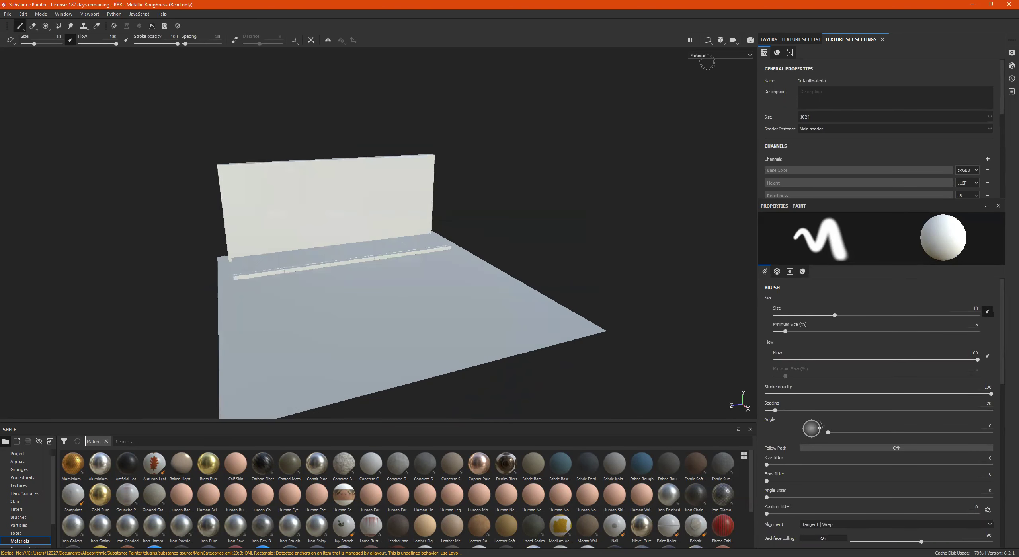
pyautogui.click(800, 40)
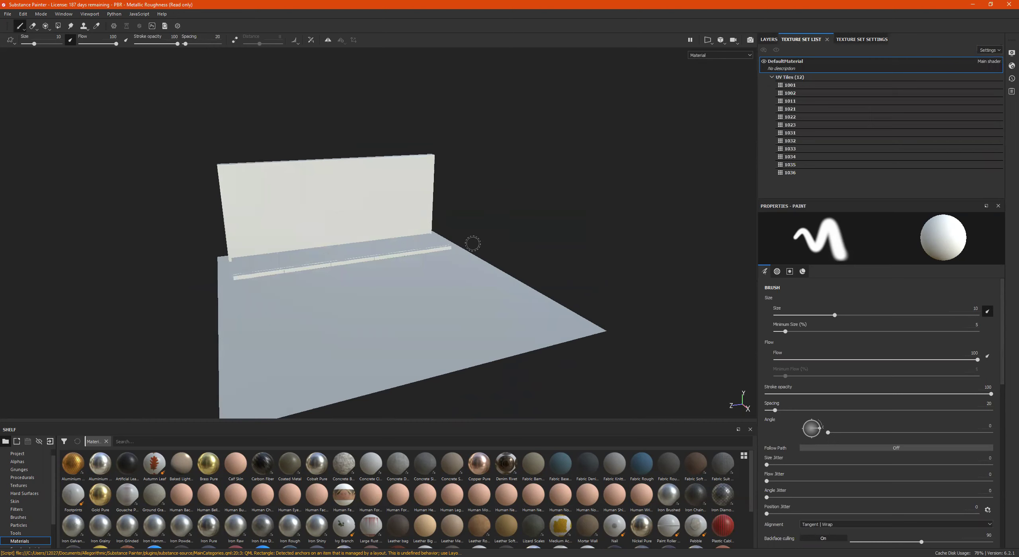
# Step: Apply the Concrete Simple material from the shelf to the whole mesh as a fill layer
pyautogui.keyDown('alt'); pyautogui.moveTo(473, 243); pyautogui.dragTo(466, 243, button='middle'); pyautogui.keyUp('alt')
pyautogui.moveTo(425, 466); pyautogui.dragTo(446, 329)
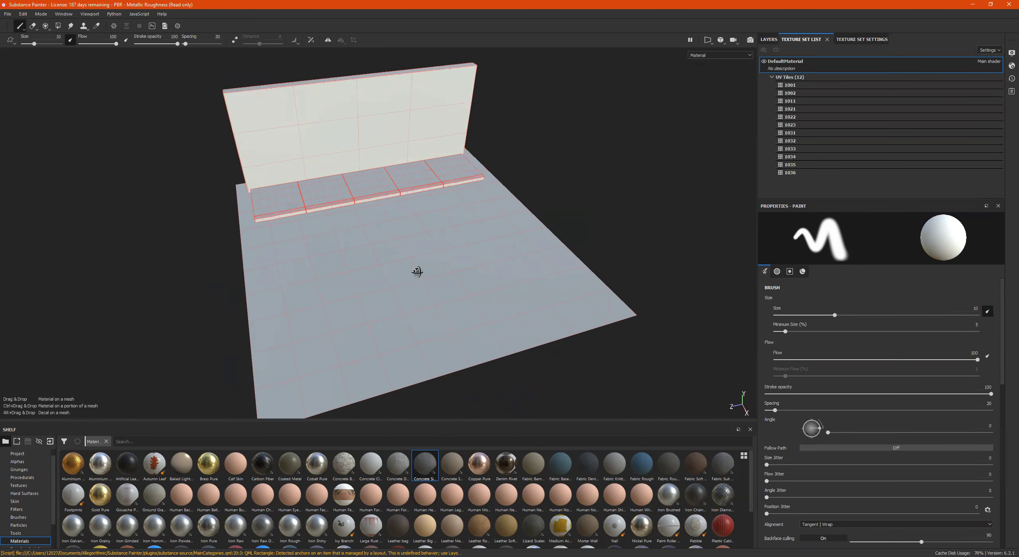
# Step: Open the Concrete Simple layer's UV tile mask and show the 3D and 2D views side by side
pyautogui.click(768, 39)
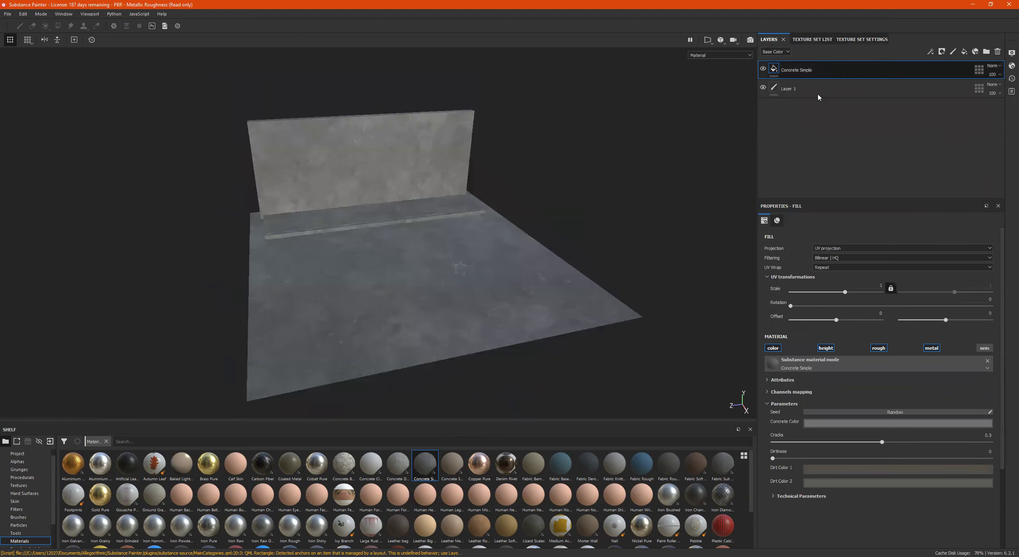
pyautogui.click(979, 70)
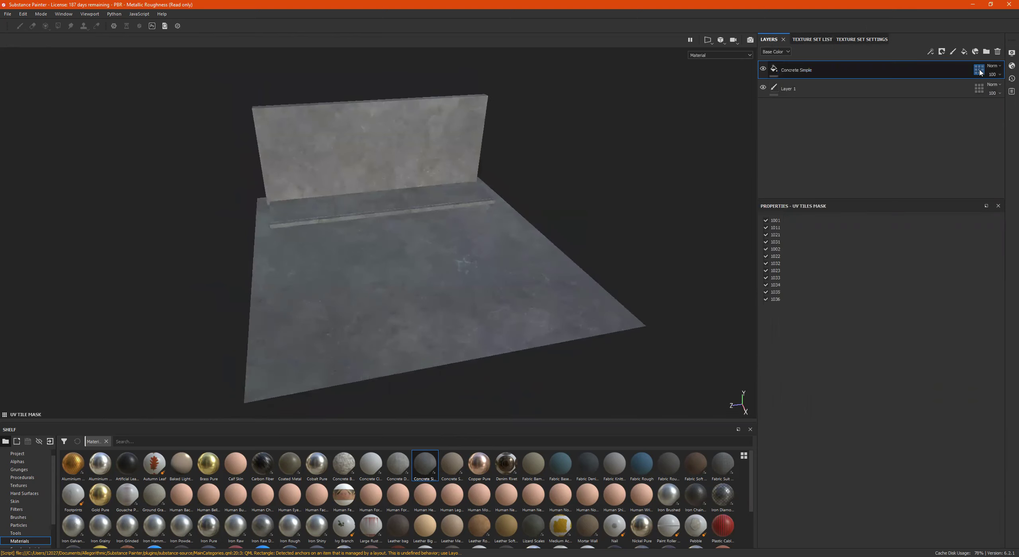
pyautogui.click(707, 41)
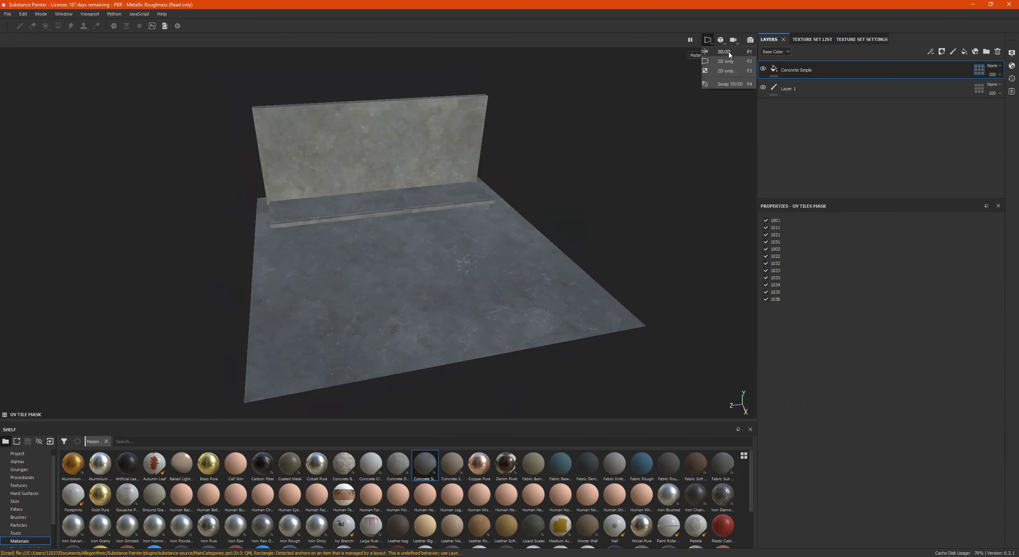
pyautogui.click(729, 54)
pyautogui.keyDown('alt'); pyautogui.moveTo(703, 242); pyautogui.dragTo(496, 341, button='middle'); pyautogui.keyUp('alt')
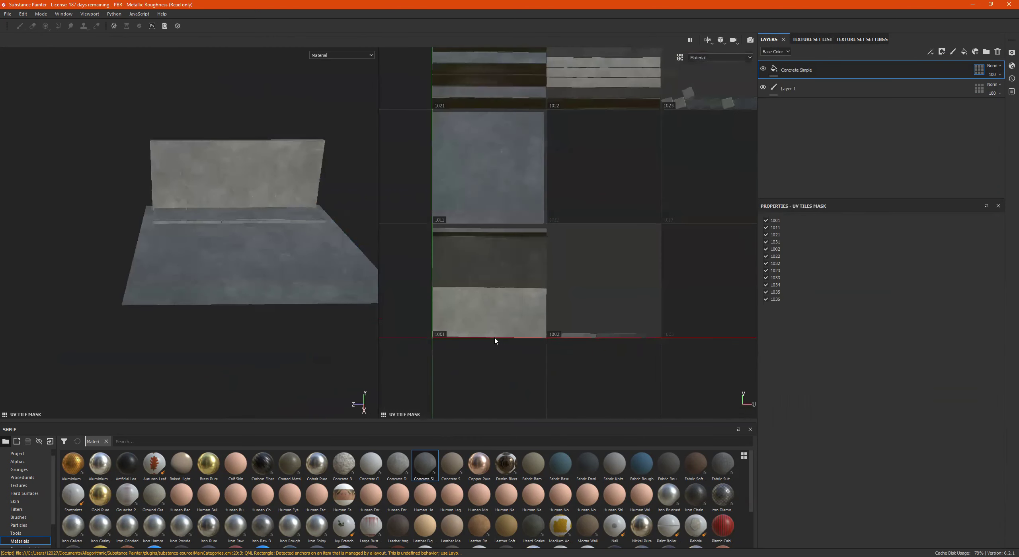
pyautogui.scroll(-2, 499, 343)
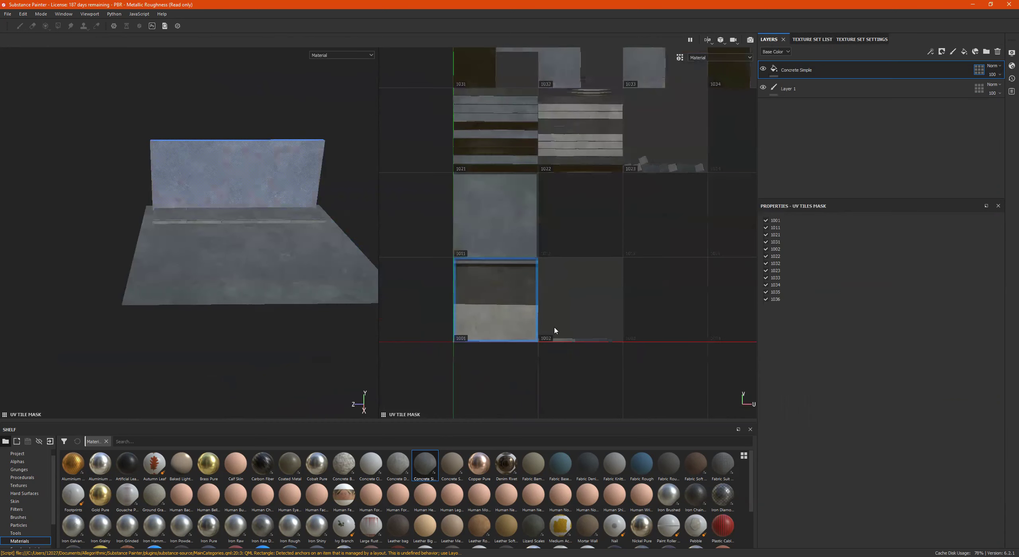
pyautogui.scroll(-4, 527, 328)
pyautogui.keyDown('alt'); pyautogui.moveTo(309, 281); pyautogui.dragTo(306, 287); pyautogui.keyUp('alt')
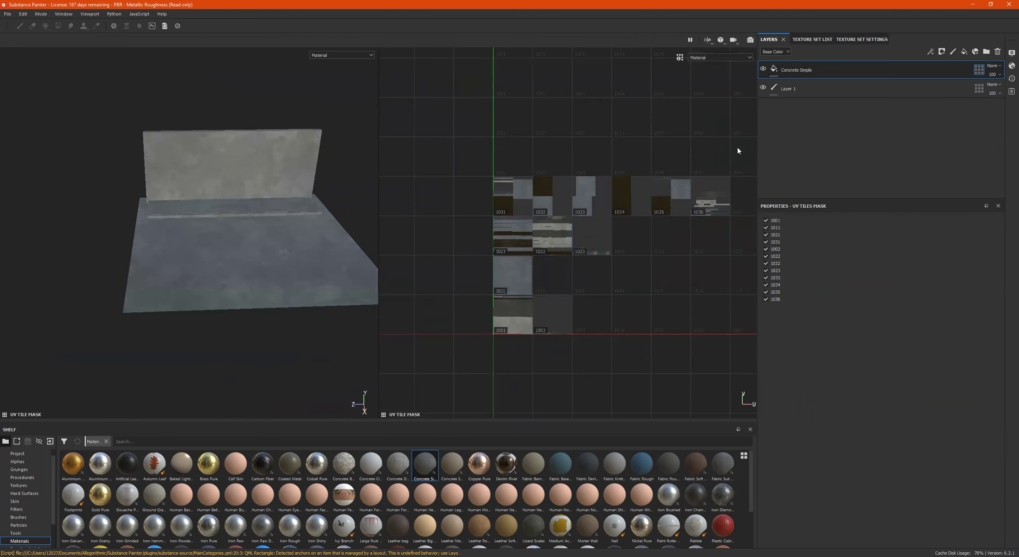
# Step: Exclude every UV tile except 1001 and 1002 from the Concrete Simple layer's mask
pyautogui.moveTo(740, 147); pyautogui.dragTo(464, 279)
pyautogui.scroll(2, 266, 165)
pyautogui.keyDown('alt'); pyautogui.moveTo(247, 185); pyautogui.dragTo(261, 205); pyautogui.keyUp('alt')
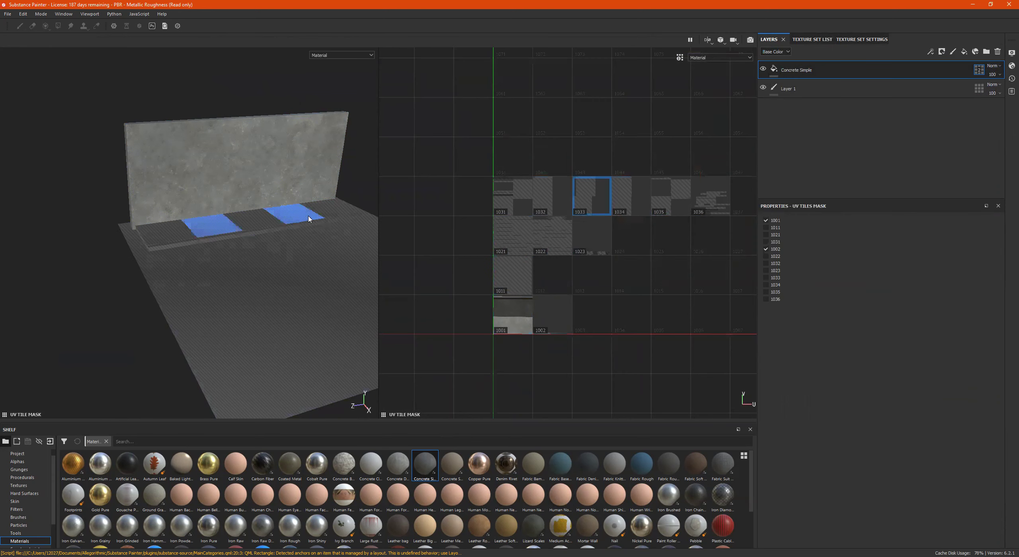
# Step: Add the Lizard Scales material as a fill layer above Concrete Simple
pyautogui.moveTo(537, 525); pyautogui.dragTo(888, 66)
pyautogui.keyDown('alt'); pyautogui.moveTo(223, 300); pyautogui.dragTo(247, 240); pyautogui.keyUp('alt')
pyautogui.scroll(5, 248, 240)
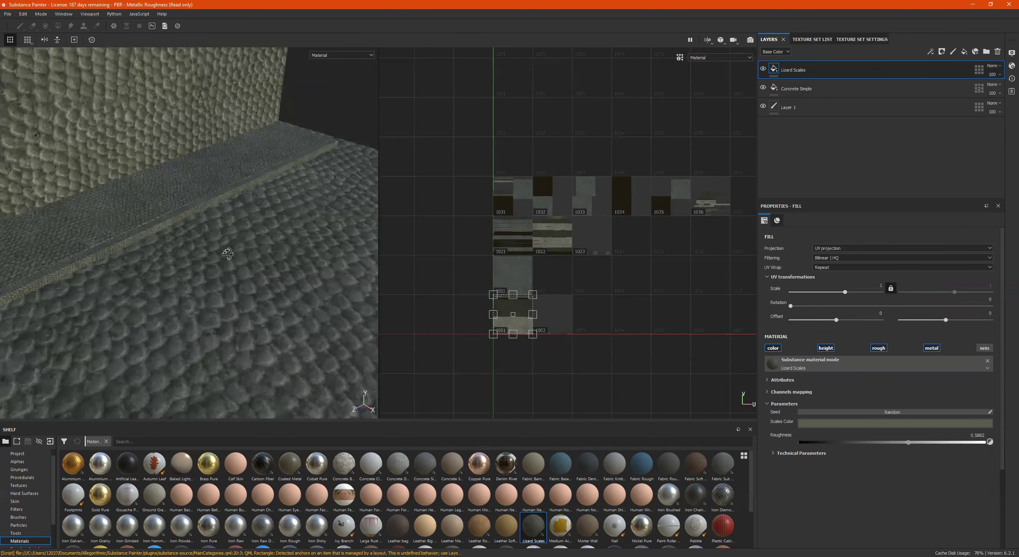
pyautogui.keyDown('alt'); pyautogui.moveTo(235, 279); pyautogui.dragTo(593, 214, button='middle'); pyautogui.keyUp('alt')
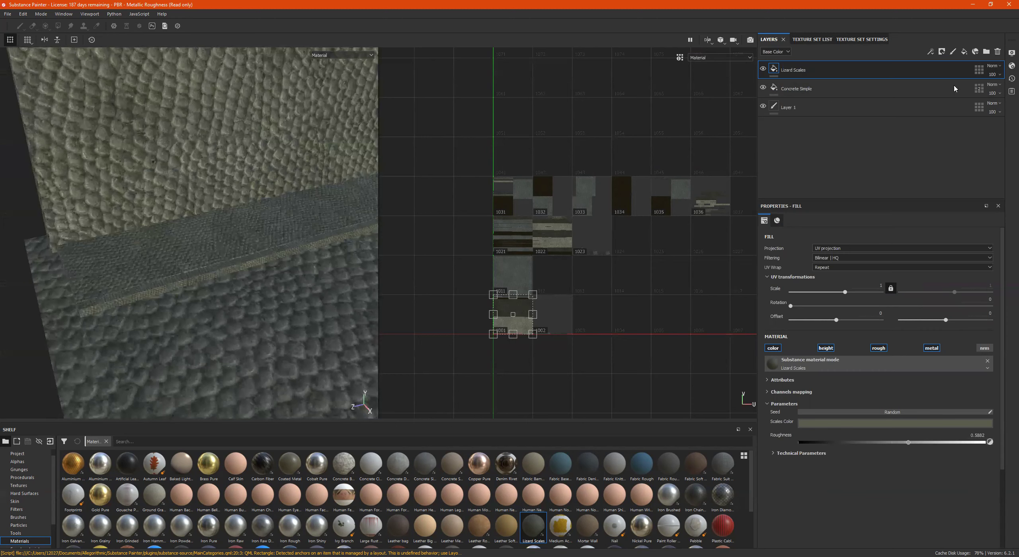
# Step: Limit the Lizard Scales layer to UV tiles 1031 to 1036 by excluding the three lower tile rows
pyautogui.click(978, 71)
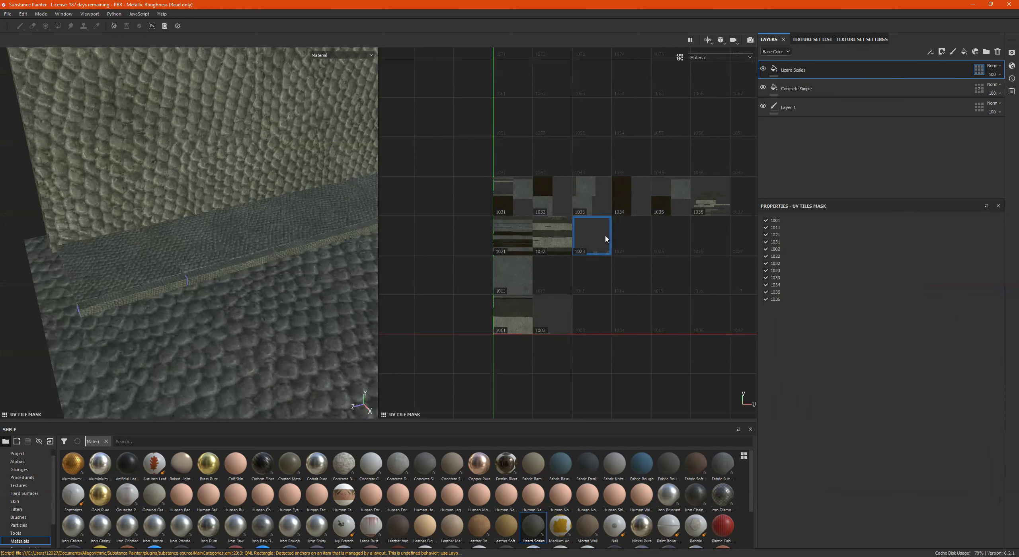
pyautogui.moveTo(674, 229); pyautogui.dragTo(451, 406)
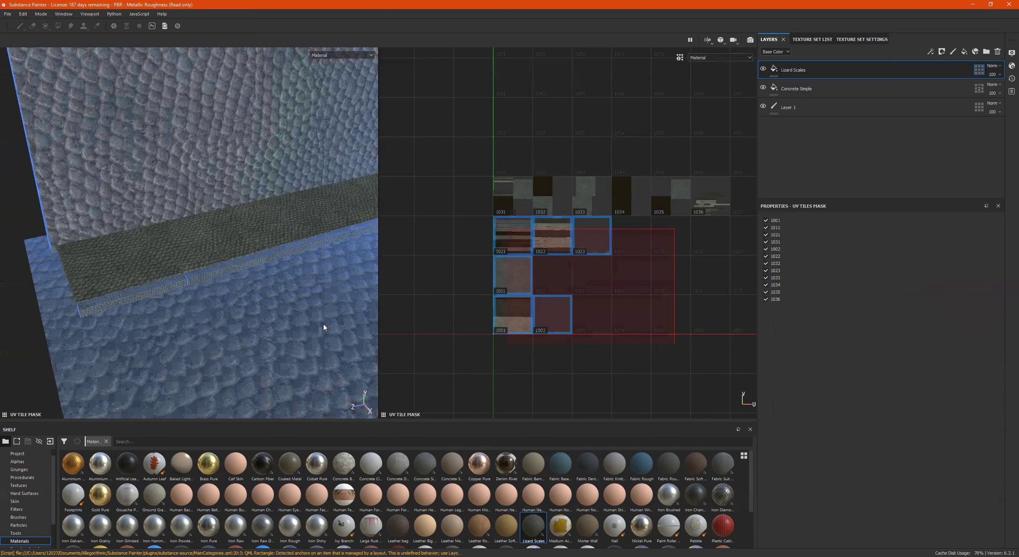
pyautogui.keyDown('alt'); pyautogui.moveTo(227, 336); pyautogui.dragTo(244, 324); pyautogui.keyUp('alt')
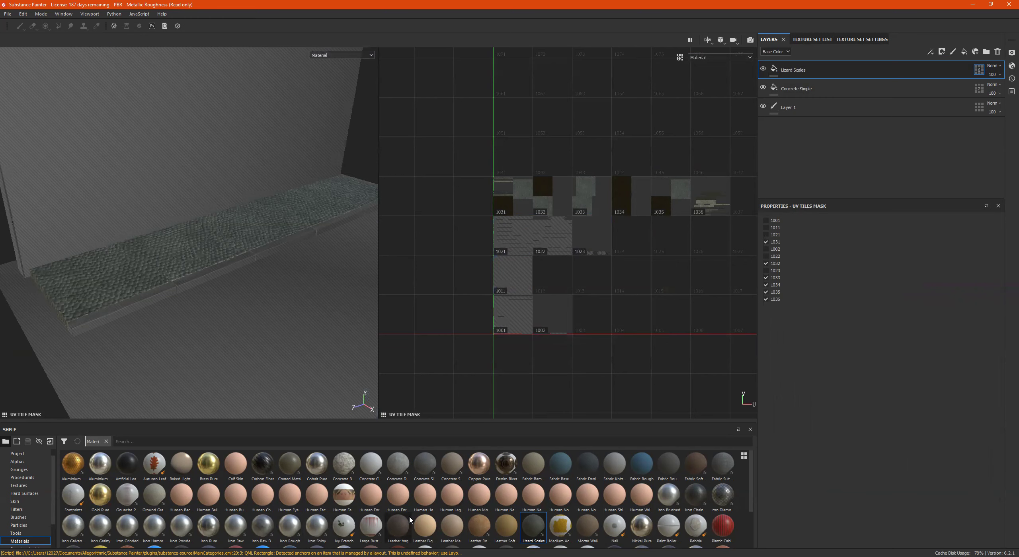
# Step: Add the Leather bag material as the top fill layer and limit its mask to UV tiles 1021, 1022 and 1023
pyautogui.moveTo(405, 526); pyautogui.dragTo(843, 66)
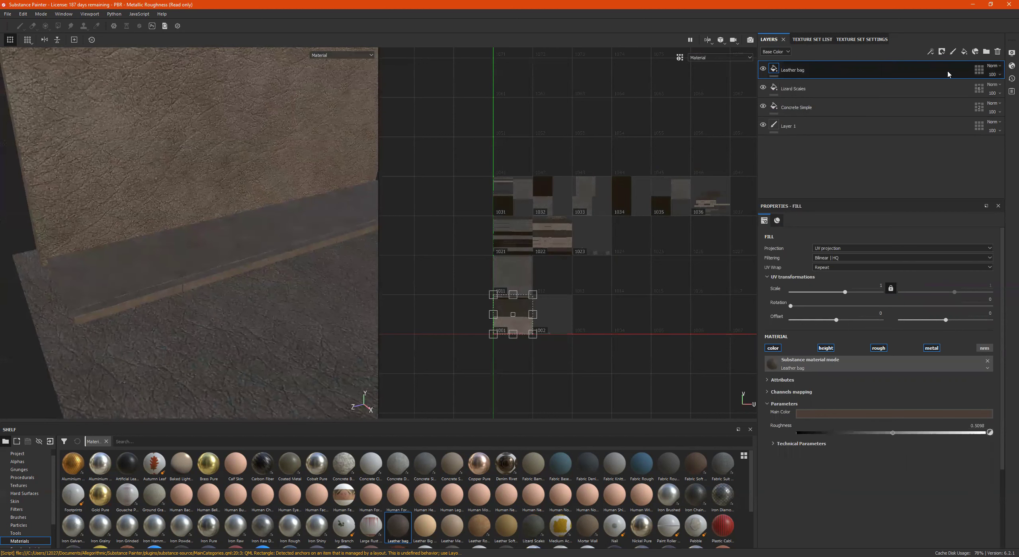
pyautogui.click(979, 69)
pyautogui.moveTo(451, 154); pyautogui.dragTo(734, 187)
pyautogui.moveTo(441, 360); pyautogui.dragTo(585, 279)
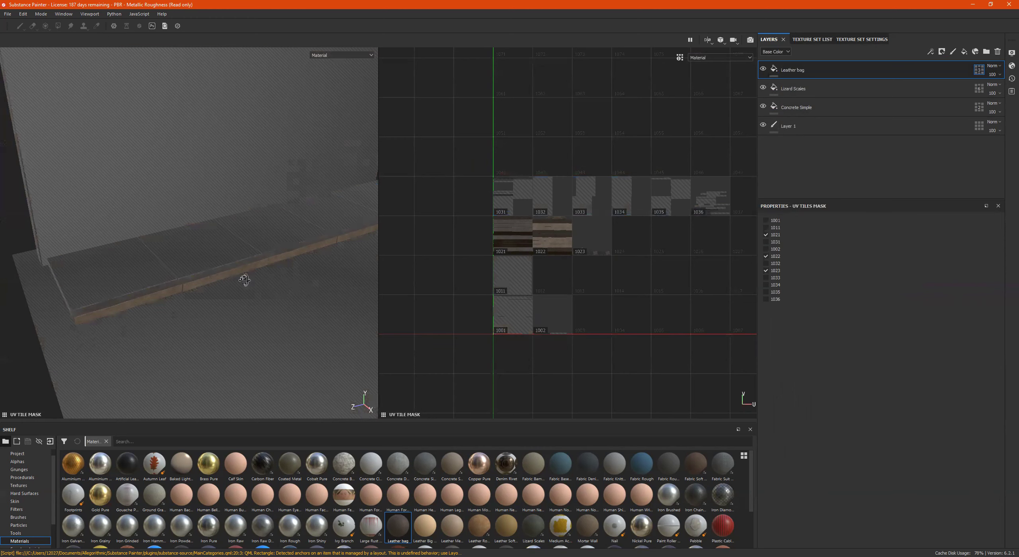
# Step: Examine the leather on the platform's edge strip up close, then leave the tile mask and view the whole set
pyautogui.keyDown('alt'); pyautogui.moveTo(245, 280); pyautogui.dragTo(279, 268); pyautogui.keyUp('alt')
pyautogui.keyDown('alt'); pyautogui.moveTo(91, 321); pyautogui.dragTo(374, 302, button='right'); pyautogui.keyUp('alt')
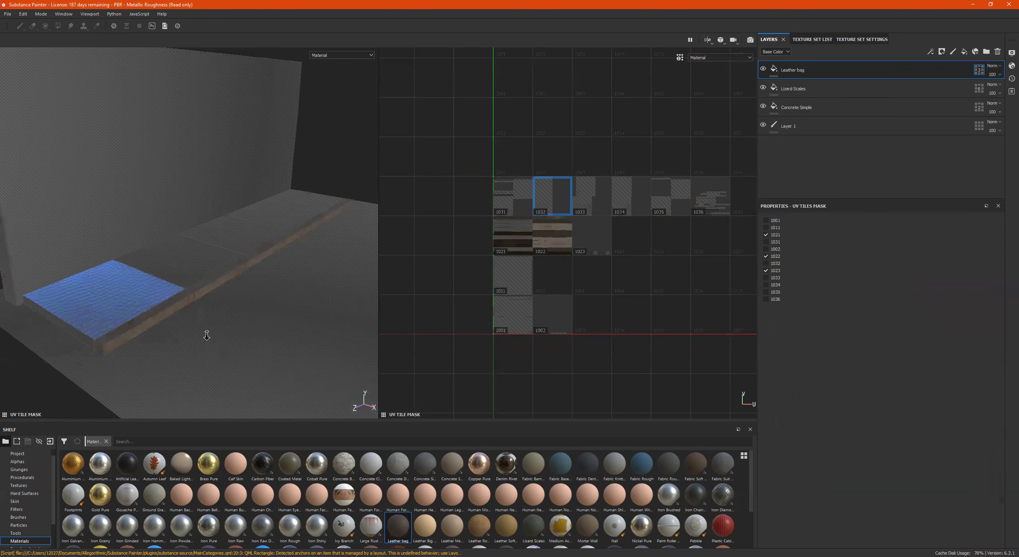
pyautogui.keyDown('alt'); pyautogui.moveTo(273, 284); pyautogui.dragTo(193, 309); pyautogui.keyUp('alt')
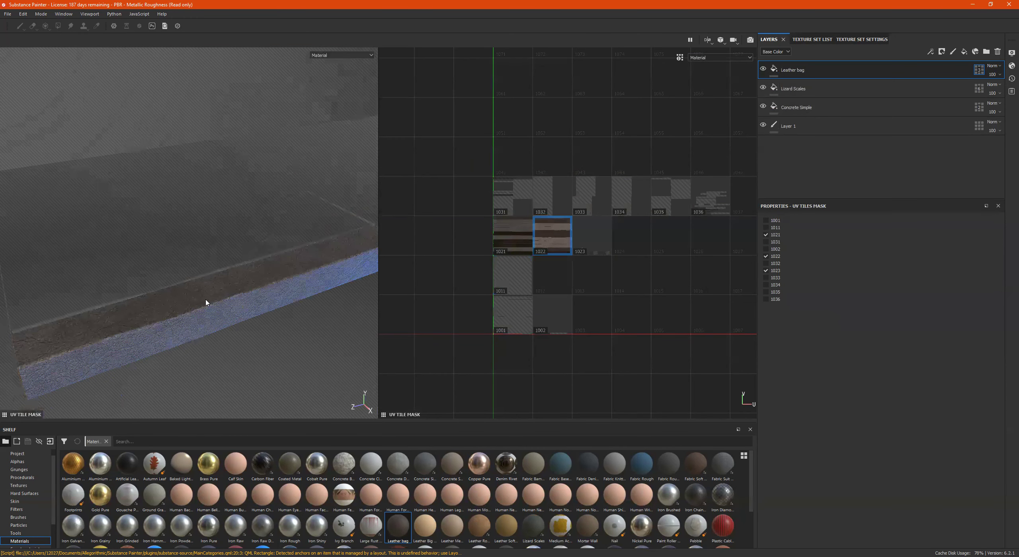
pyautogui.keyDown('alt'); pyautogui.moveTo(238, 296); pyautogui.dragTo(260, 323, button='right'); pyautogui.keyUp('alt')
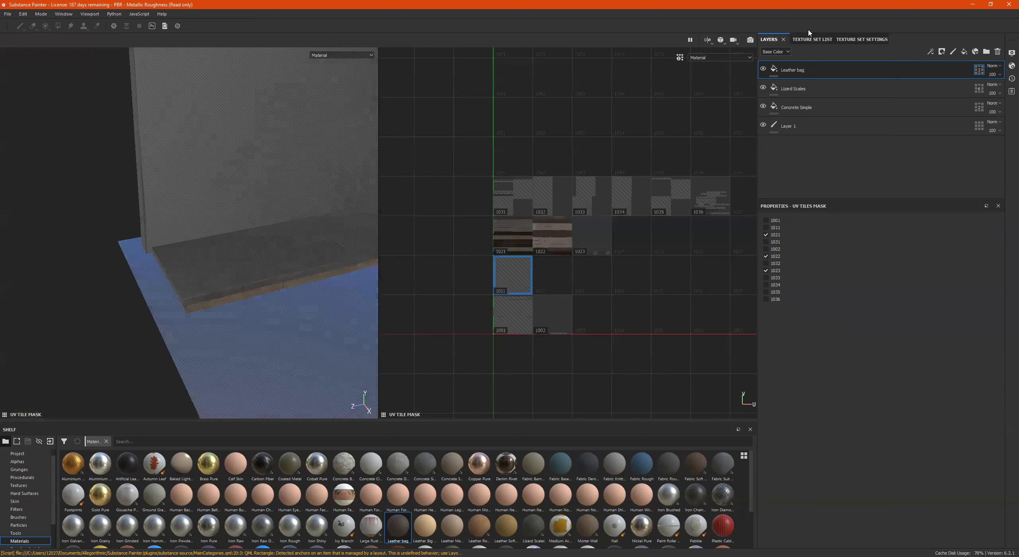
pyautogui.click(776, 76)
pyautogui.keyDown('alt'); pyautogui.moveTo(249, 282); pyautogui.dragTo(320, 318); pyautogui.keyUp('alt')
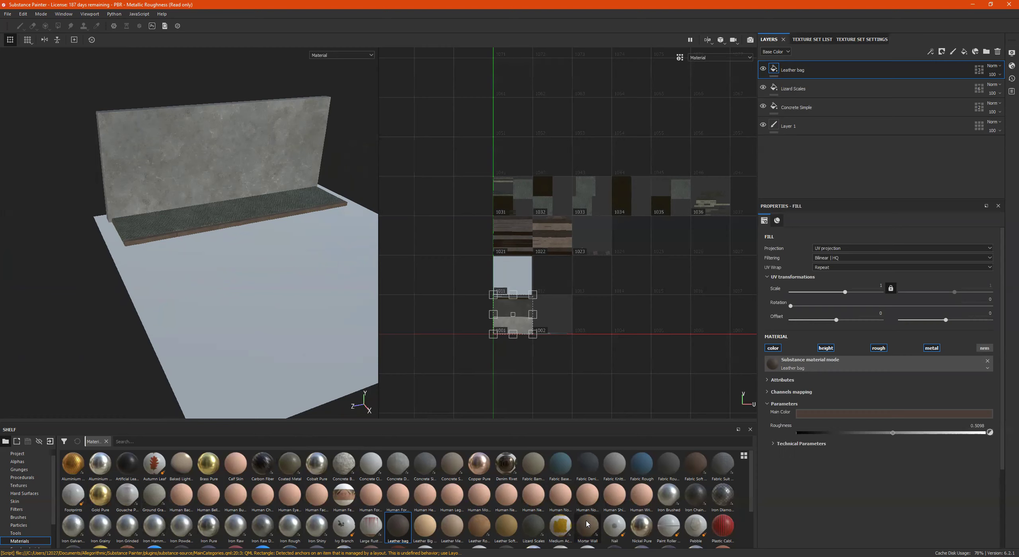
# Step: Add the Mortar Wall material as the top fill layer and set its UV scale to 2.25
pyautogui.moveTo(587, 525); pyautogui.dragTo(807, 71)
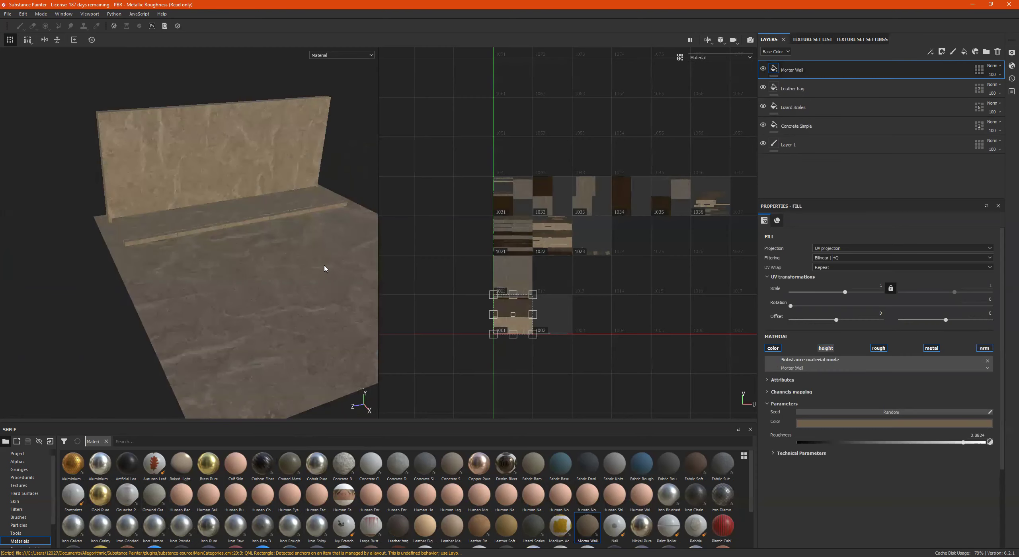
pyautogui.keyDown('alt'); pyautogui.moveTo(220, 306); pyautogui.dragTo(227, 312); pyautogui.keyUp('alt')
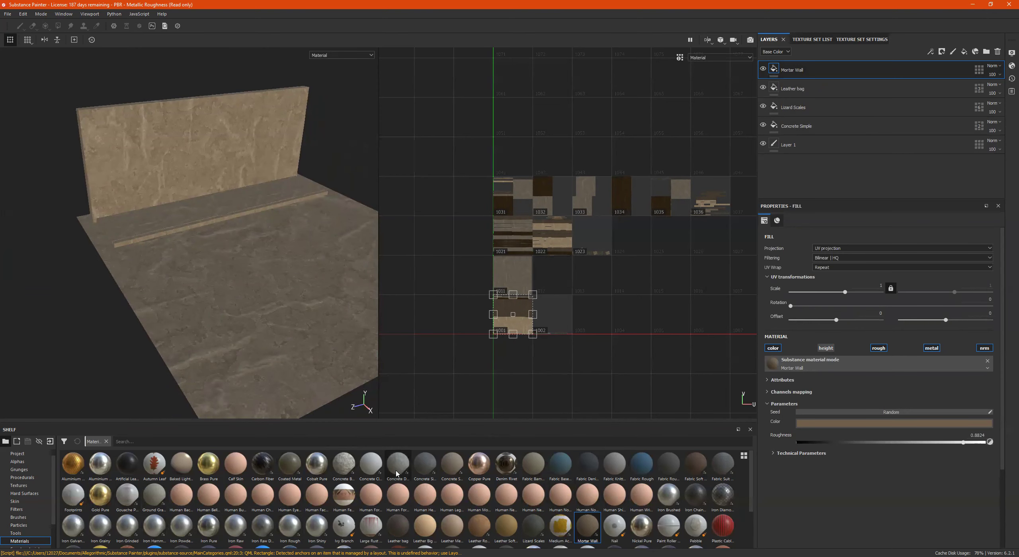
pyautogui.scroll(-2, 398, 473)
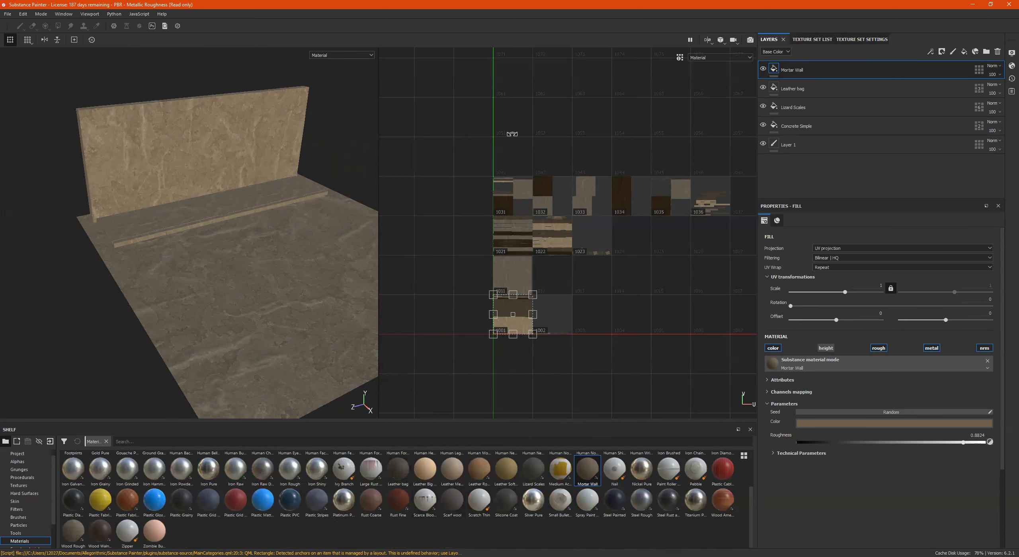
pyautogui.moveTo(845, 293)
pyautogui.mouseDown()
pyautogui.moveTo(836, 293)
pyautogui.moveTo(848, 292)
pyautogui.mouseUp()
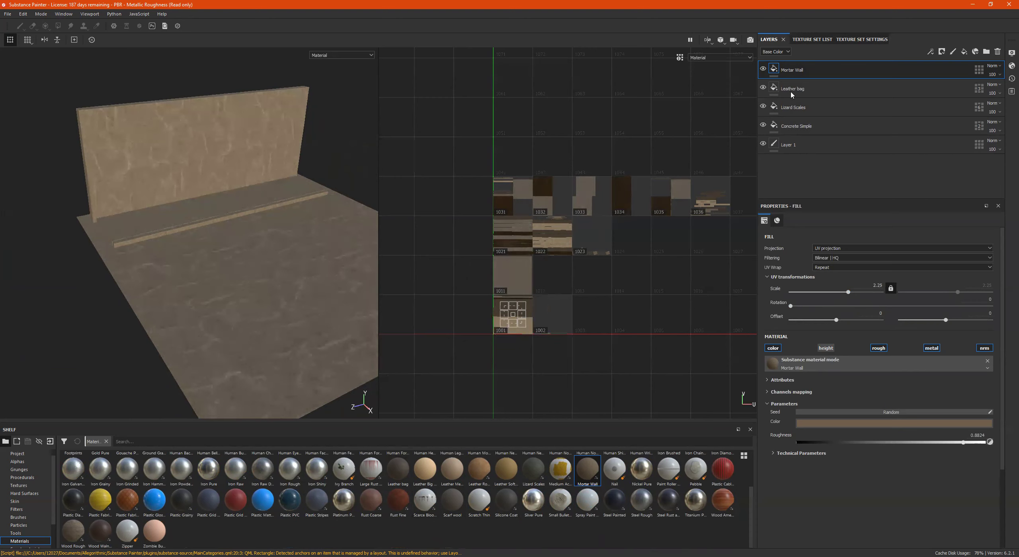
# Step: Limit the Mortar Wall layer to UV tile 1011, the ground plane, and return to the layer's material view
pyautogui.click(974, 70)
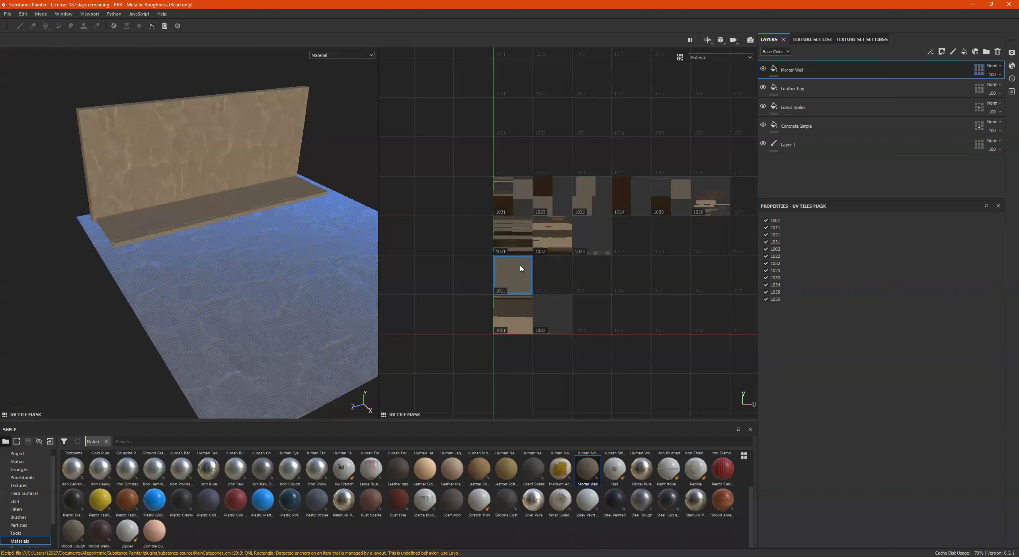
pyautogui.moveTo(612, 300); pyautogui.dragTo(411, 368)
pyautogui.moveTo(447, 123); pyautogui.dragTo(713, 240)
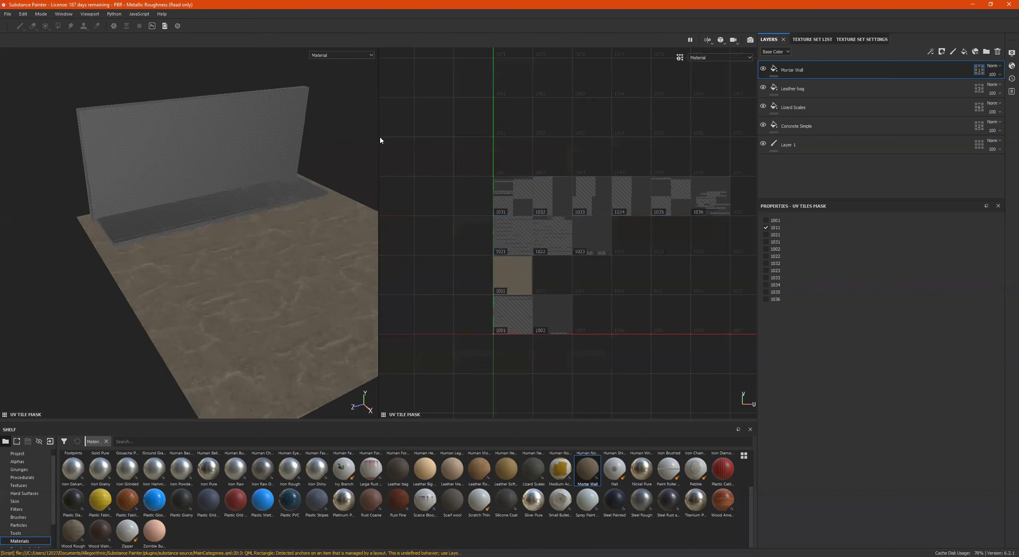
pyautogui.keyDown('alt'); pyautogui.moveTo(277, 207); pyautogui.dragTo(280, 215); pyautogui.keyUp('alt')
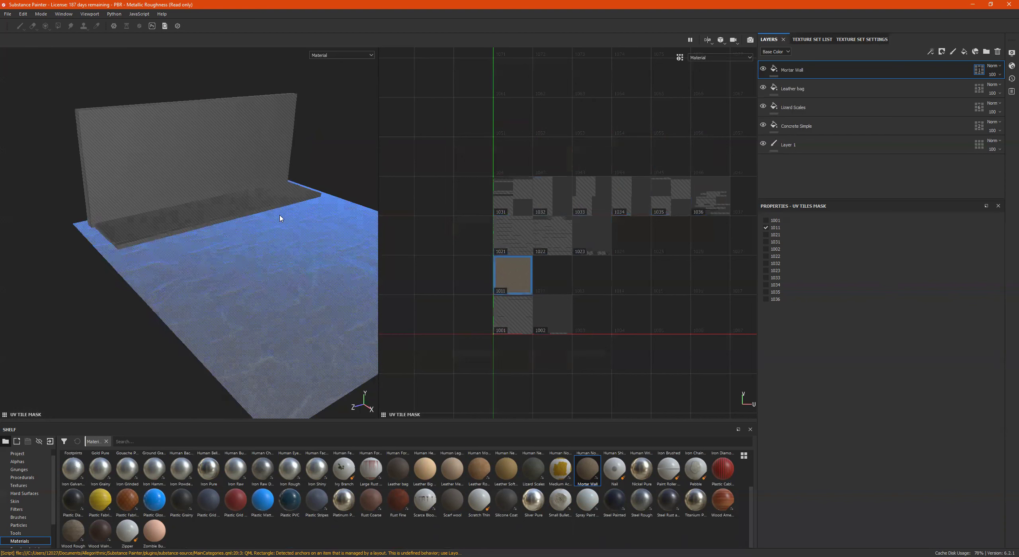
pyautogui.click(774, 71)
pyautogui.keyDown('alt'); pyautogui.moveTo(191, 225); pyautogui.dragTo(303, 391); pyautogui.keyUp('alt')
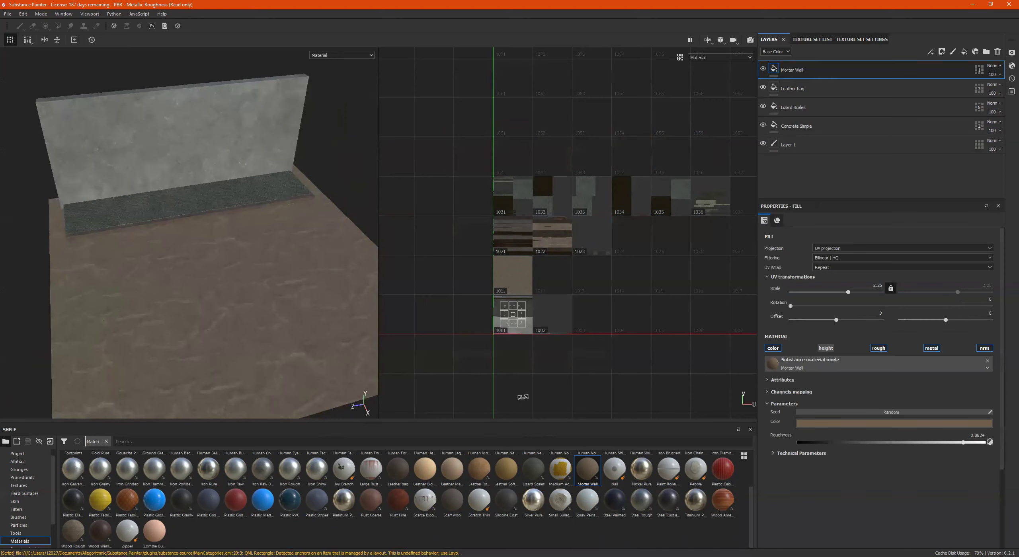
# Step: Add Rust Fine as the top fill layer and apply the Paint Old smart mask to it
pyautogui.moveTo(398, 500); pyautogui.dragTo(832, 68)
pyautogui.keyDown('alt'); pyautogui.moveTo(371, 284); pyautogui.dragTo(212, 254); pyautogui.keyUp('alt')
pyautogui.scroll(-2, 22, 531)
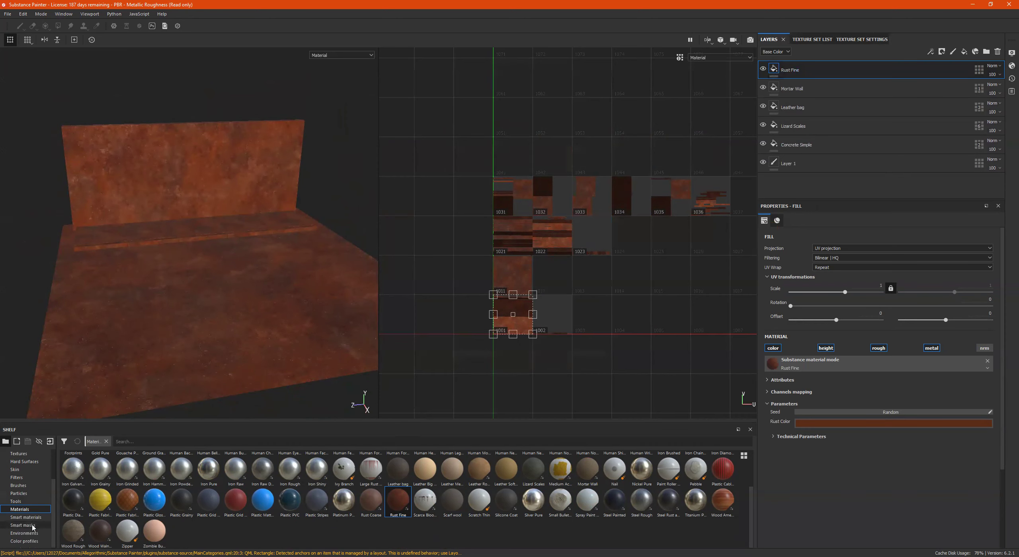
pyautogui.click(23, 525)
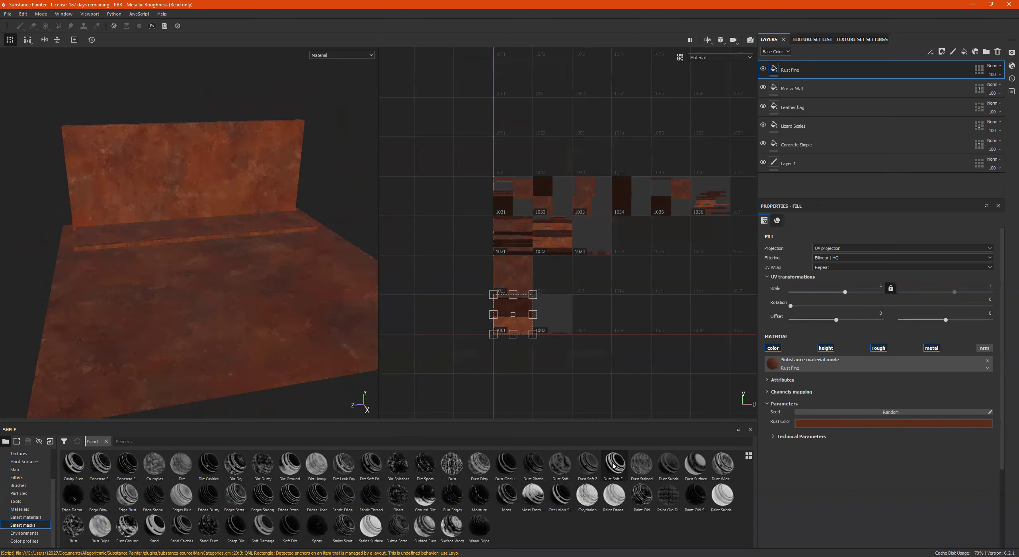
pyautogui.moveTo(647, 493)
pyautogui.mouseDown()
pyautogui.moveTo(867, 54)
pyautogui.moveTo(866, 75)
pyautogui.moveTo(851, 67)
pyautogui.mouseUp()
pyautogui.keyDown('alt'); pyautogui.moveTo(113, 265); pyautogui.dragTo(146, 277); pyautogui.keyUp('alt')
pyautogui.keyDown('alt'); pyautogui.moveTo(146, 277); pyautogui.dragTo(207, 274, button='right'); pyautogui.keyUp('alt')
pyautogui.keyDown('alt'); pyautogui.moveTo(207, 275); pyautogui.dragTo(271, 271, button='middle'); pyautogui.keyUp('alt')
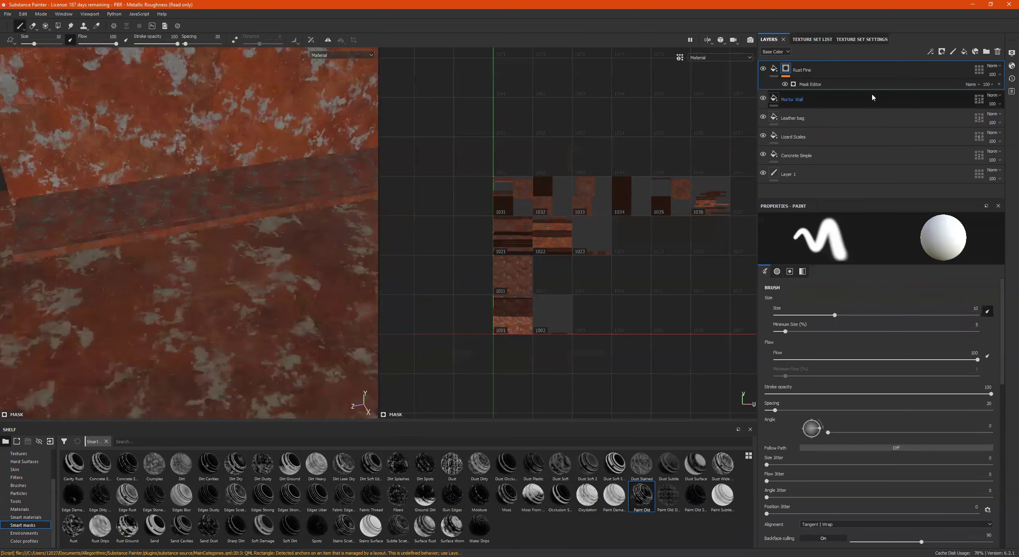
# Step: Toggle Global Invert in the Rust Fine mask's Mask Editor generator to compare both rust distributions, ending on False
pyautogui.click(815, 85)
pyautogui.click(888, 268)
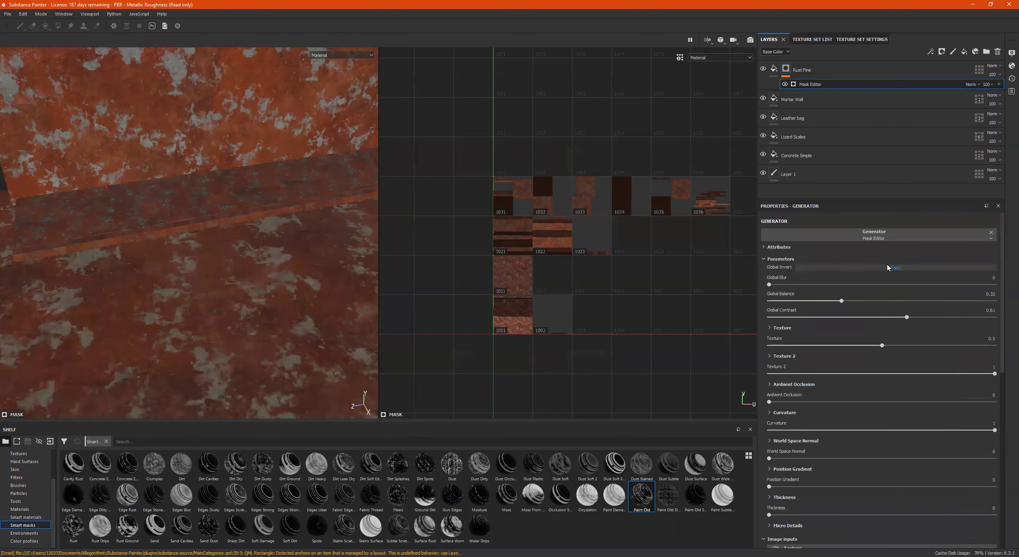
pyautogui.scroll(-3, 257, 250)
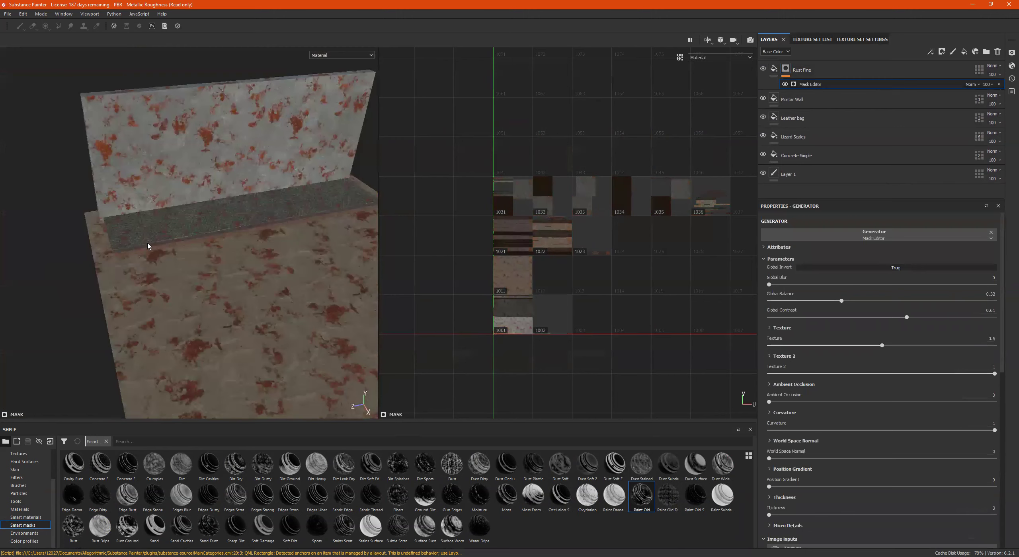
pyautogui.keyDown('alt'); pyautogui.moveTo(160, 234); pyautogui.dragTo(174, 231); pyautogui.keyUp('alt')
pyautogui.click(894, 268)
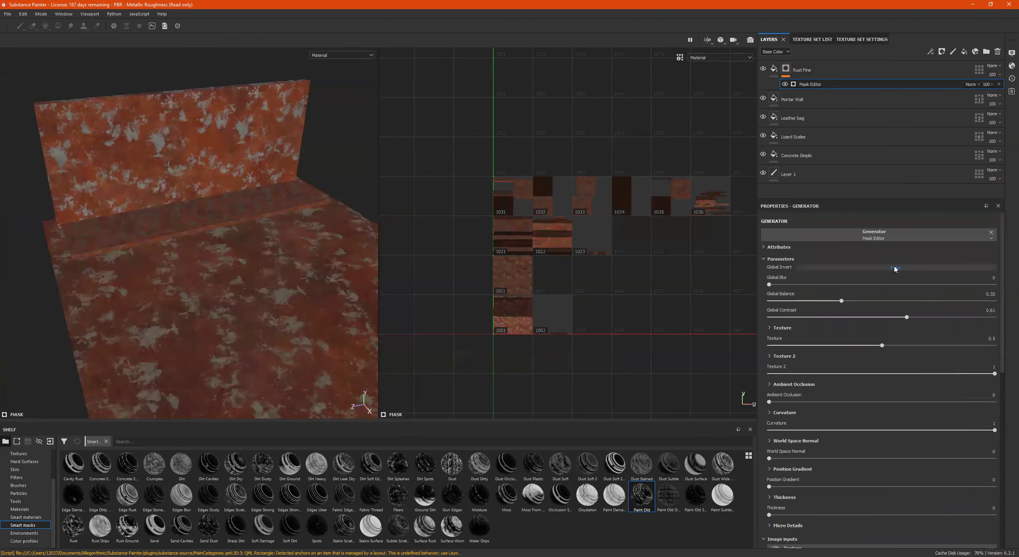
pyautogui.click(895, 269)
pyautogui.click(894, 269)
pyautogui.click(894, 269)
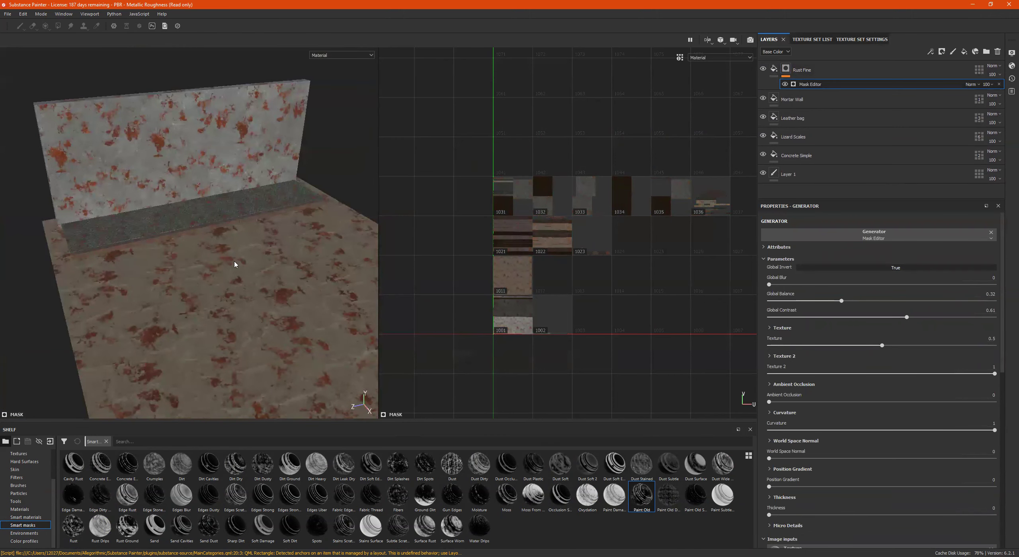
pyautogui.click(914, 270)
pyautogui.click(914, 270)
pyautogui.click(914, 269)
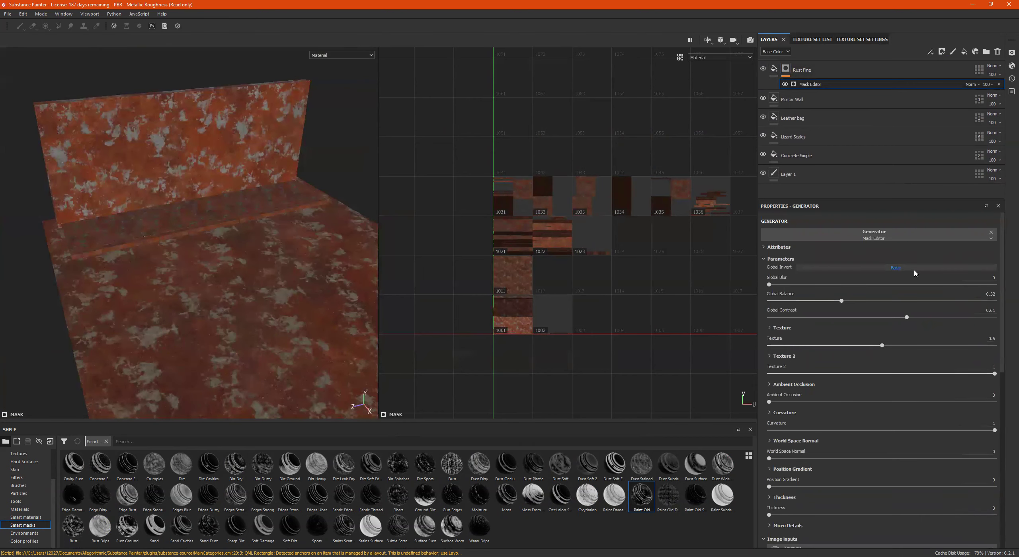
pyautogui.click(914, 270)
pyautogui.click(914, 270)
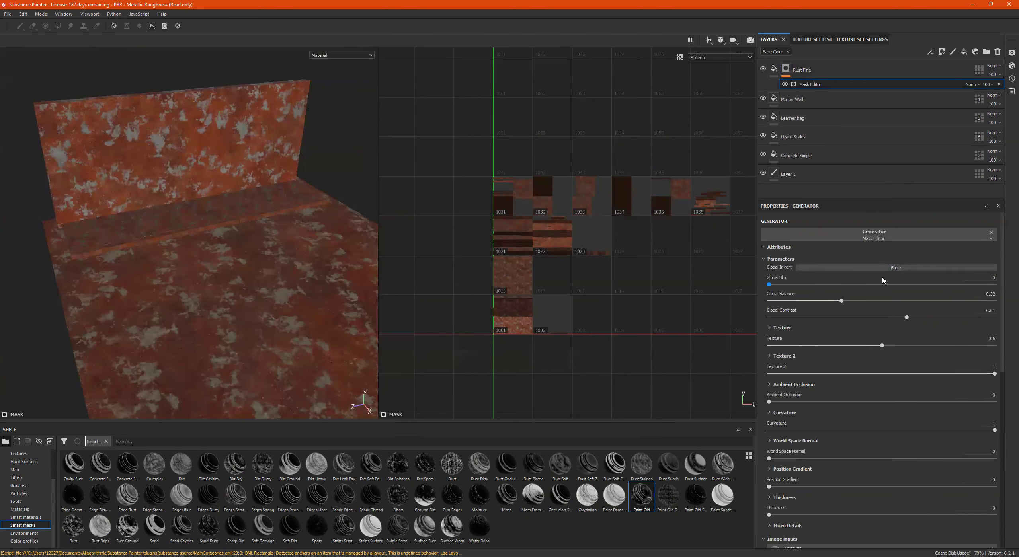
# Step: Lower the Global Balance, Global Contrast and Texture amount in the Rust Fine mask's Mask Editor generator
pyautogui.moveTo(841, 301); pyautogui.dragTo(789, 304)
pyautogui.click(813, 320)
pyautogui.moveTo(843, 345); pyautogui.dragTo(812, 346)
# Step: Delete the Rust Fine layer together with its mask
pyautogui.click(788, 71)
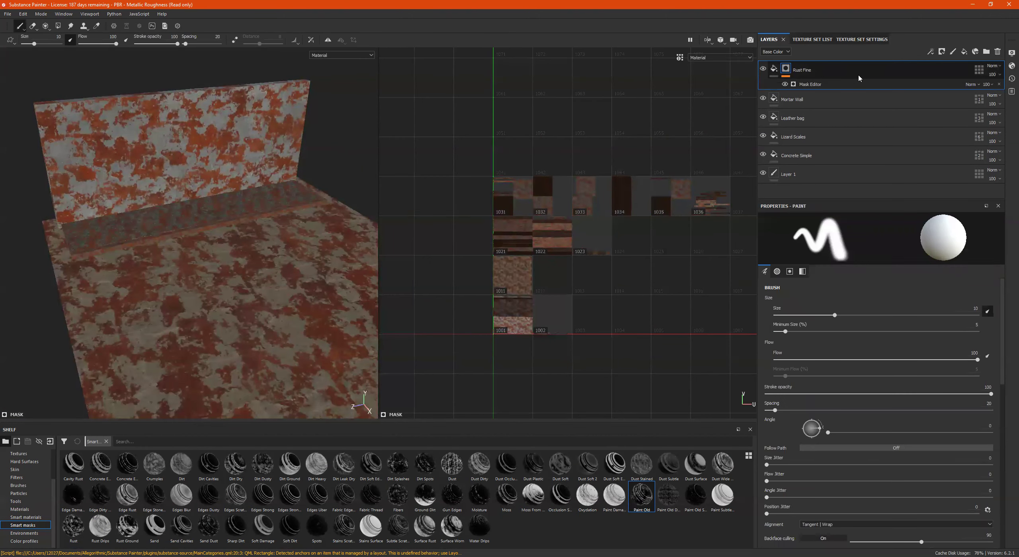
pyautogui.press('Delete')
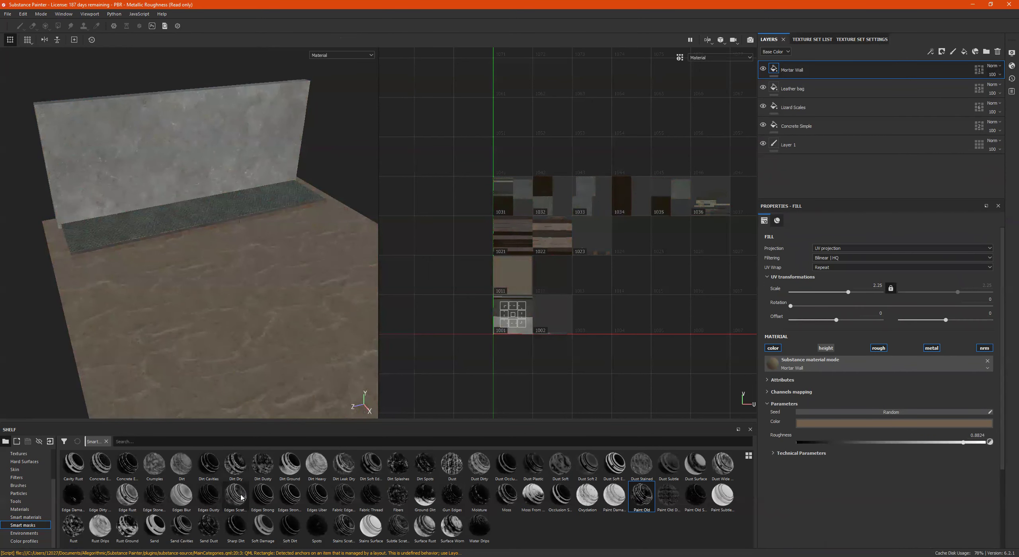
# Step: Try the Dirt Dry and Dirt Spots smart masks on the Mortar Wall layer, undoing each one
pyautogui.moveTo(243, 468); pyautogui.dragTo(791, 69)
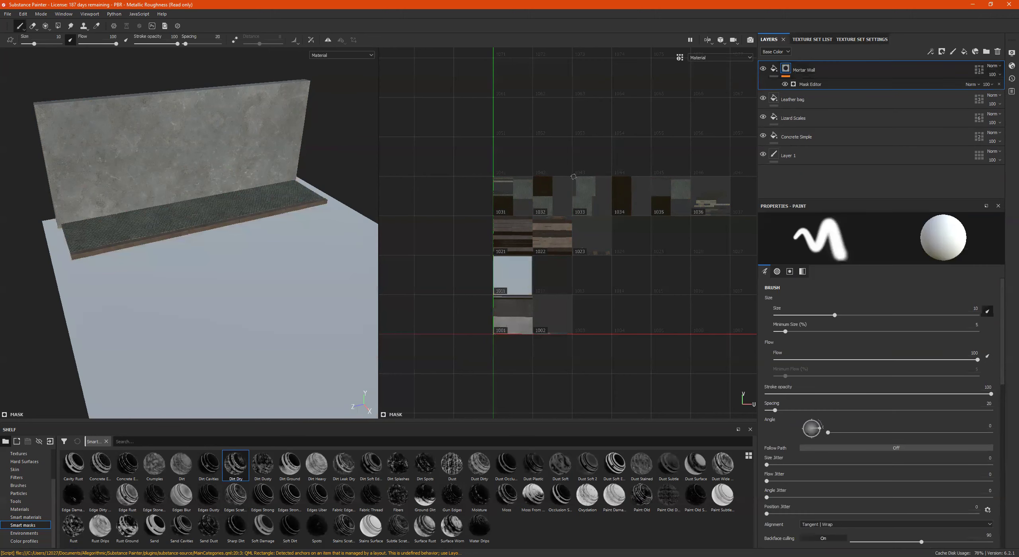
pyautogui.keyDown('alt'); pyautogui.moveTo(231, 238); pyautogui.dragTo(265, 238); pyautogui.keyUp('alt')
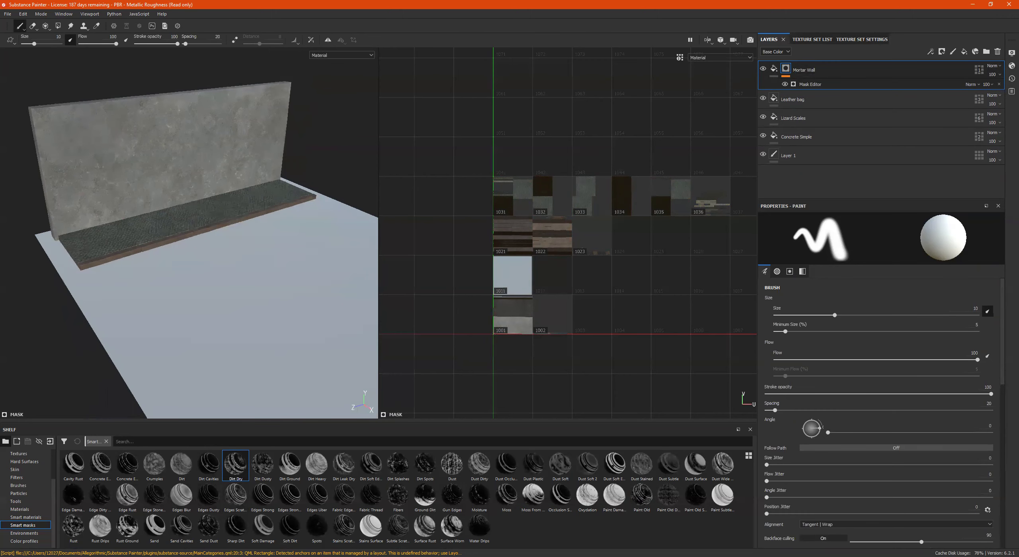
pyautogui.hotkey('ctrl', 'z')
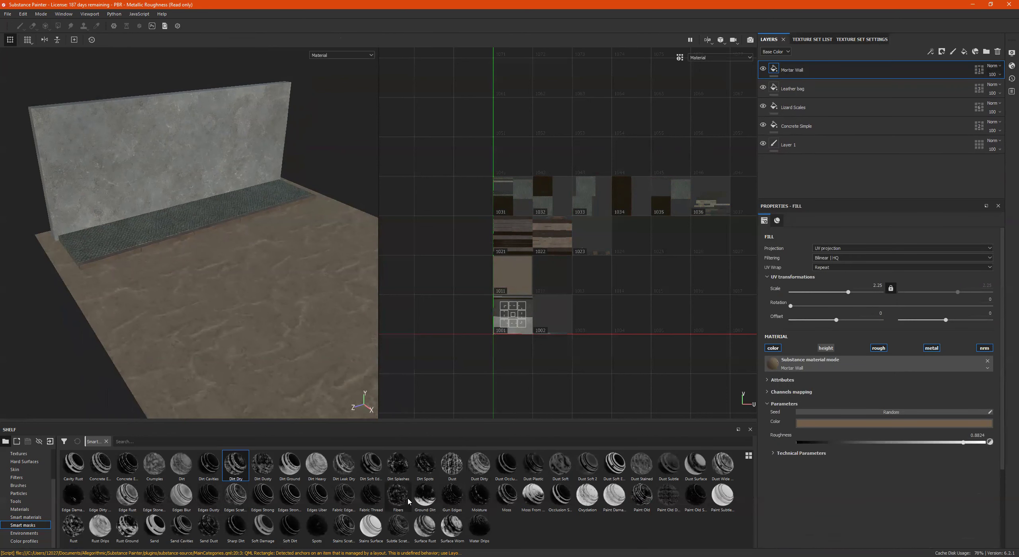
pyautogui.moveTo(425, 464); pyautogui.dragTo(790, 73)
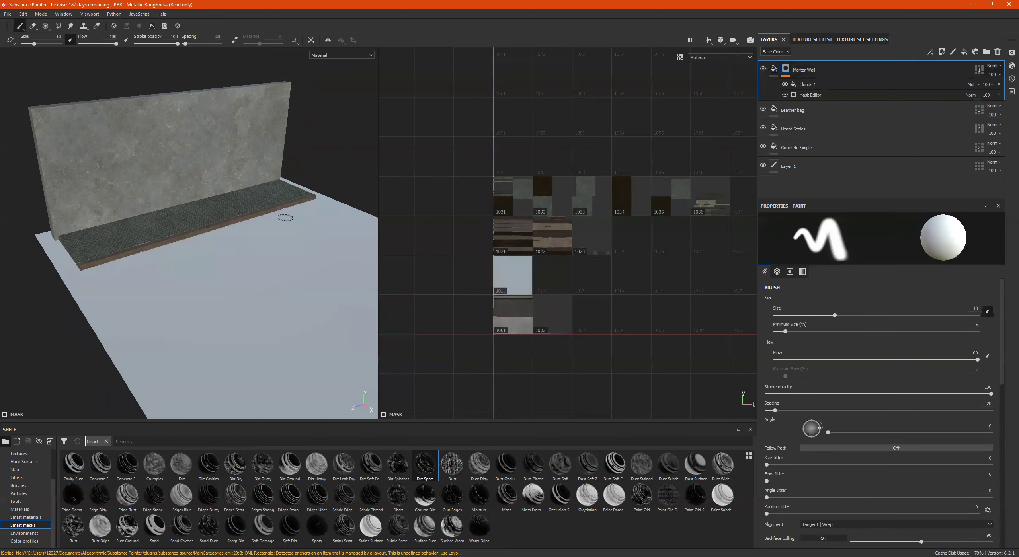
pyautogui.hotkey('ctrl', 'z')
pyautogui.keyDown('alt'); pyautogui.moveTo(179, 243); pyautogui.dragTo(149, 242); pyautogui.keyUp('alt')
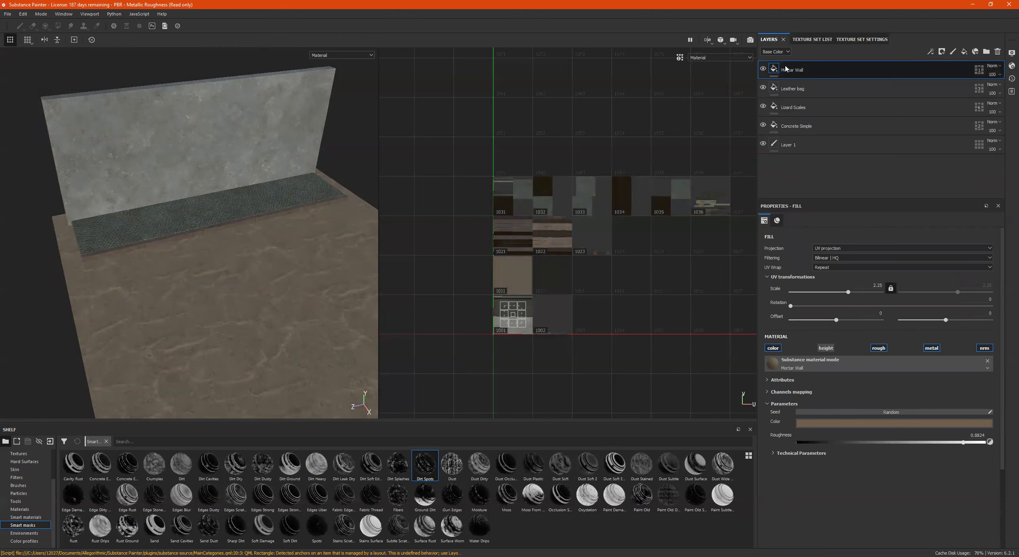
# Step: Search the whole shelf for rust, add Rust Coarse as the top fill layer and apply the Edges Scratched smart mask to it
pyautogui.click(114, 442)
pyautogui.press('BackSpace')
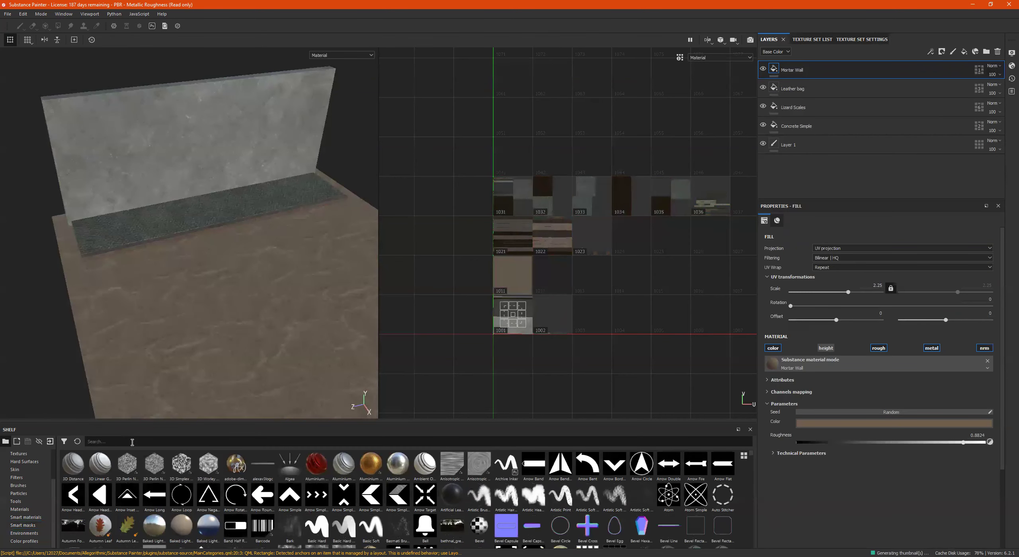
pyautogui.write('rust')
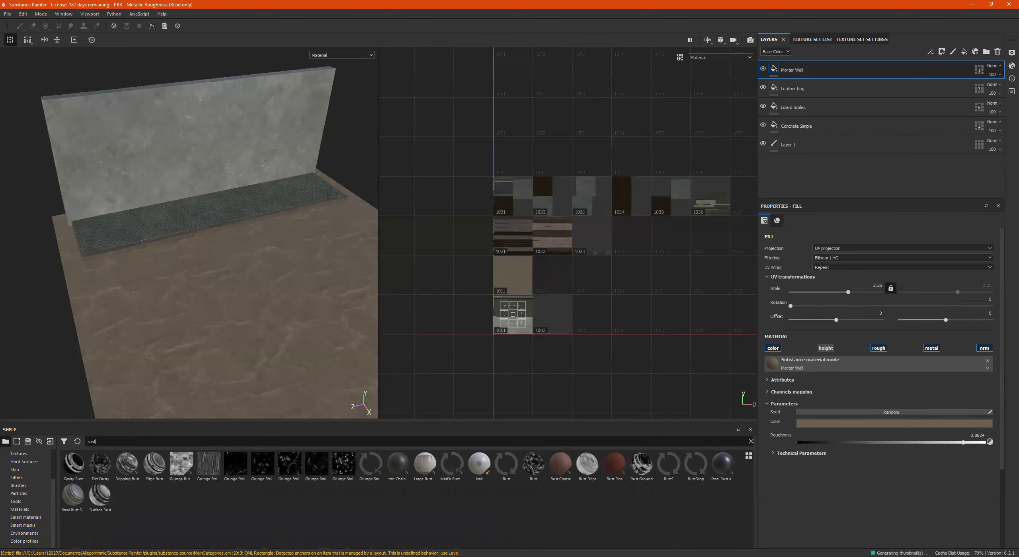
pyautogui.moveTo(615, 464); pyautogui.dragTo(794, 70)
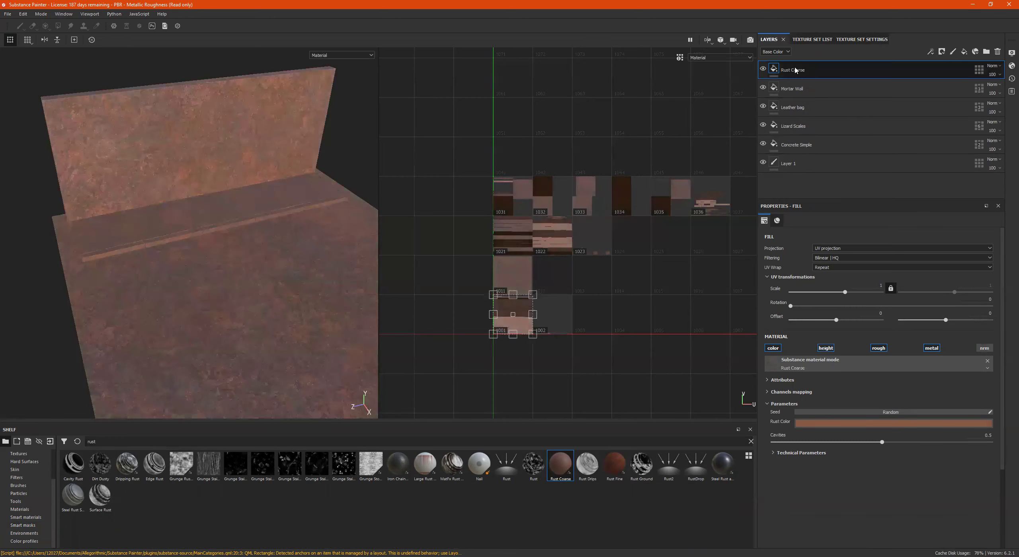
pyautogui.click(22, 525)
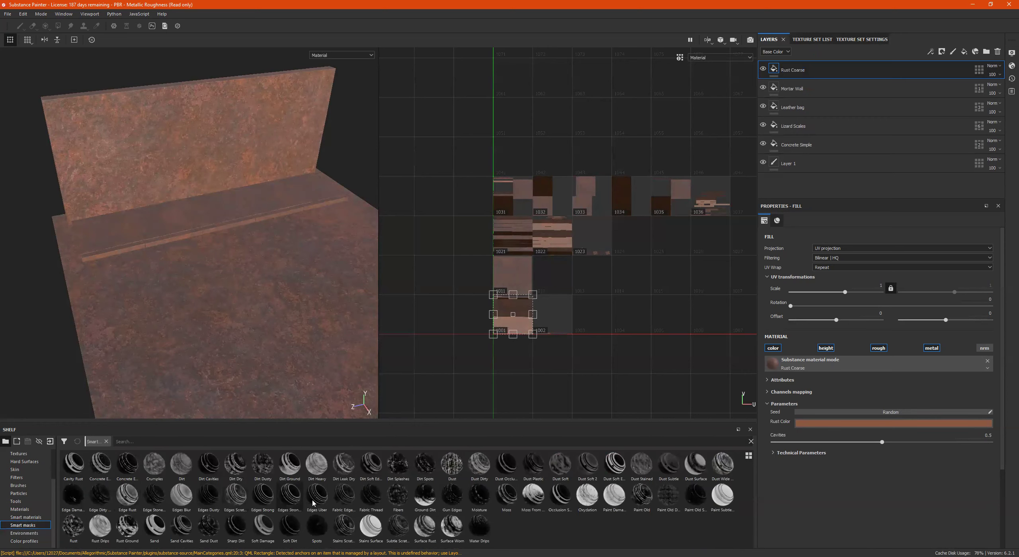
pyautogui.moveTo(239, 495)
pyautogui.mouseDown()
pyautogui.moveTo(747, 167)
pyautogui.moveTo(820, 80)
pyautogui.moveTo(817, 69)
pyautogui.mouseUp()
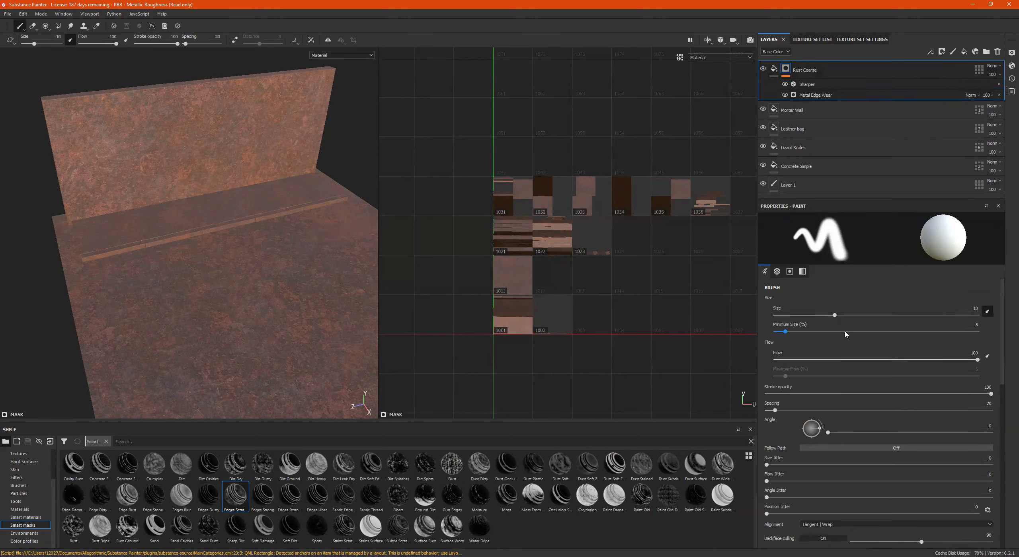
# Step: Set the wear level of the Rust Coarse mask's Metal Edge Wear generator to 0.01
pyautogui.click(823, 95)
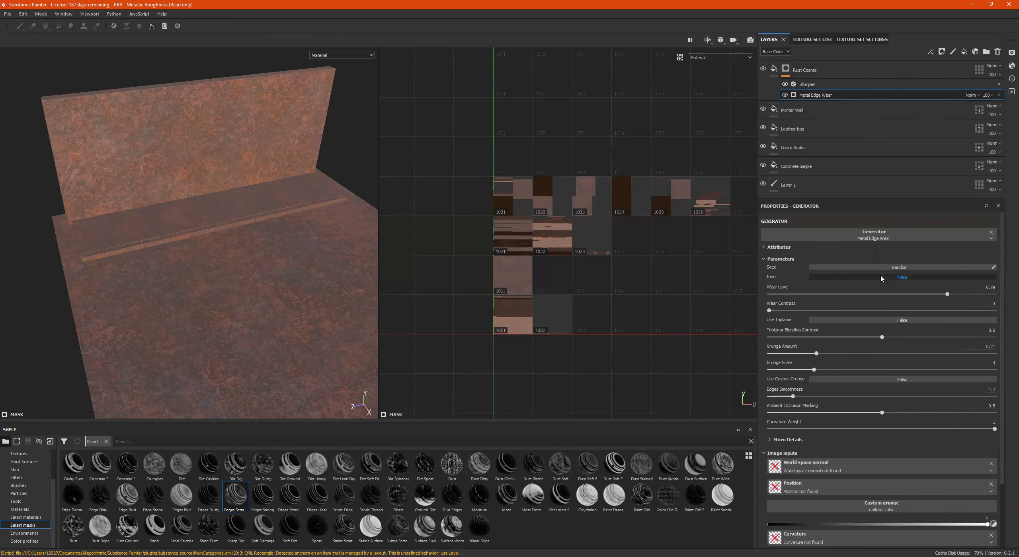
pyautogui.keyDown('alt'); pyautogui.moveTo(119, 266); pyautogui.dragTo(133, 240); pyautogui.keyUp('alt')
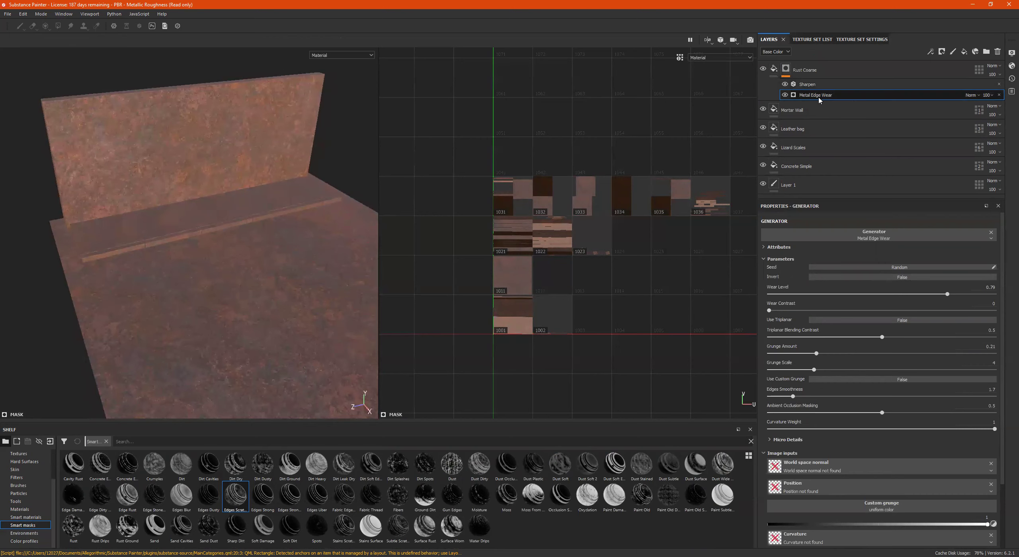
pyautogui.moveTo(905, 294); pyautogui.dragTo(742, 292)
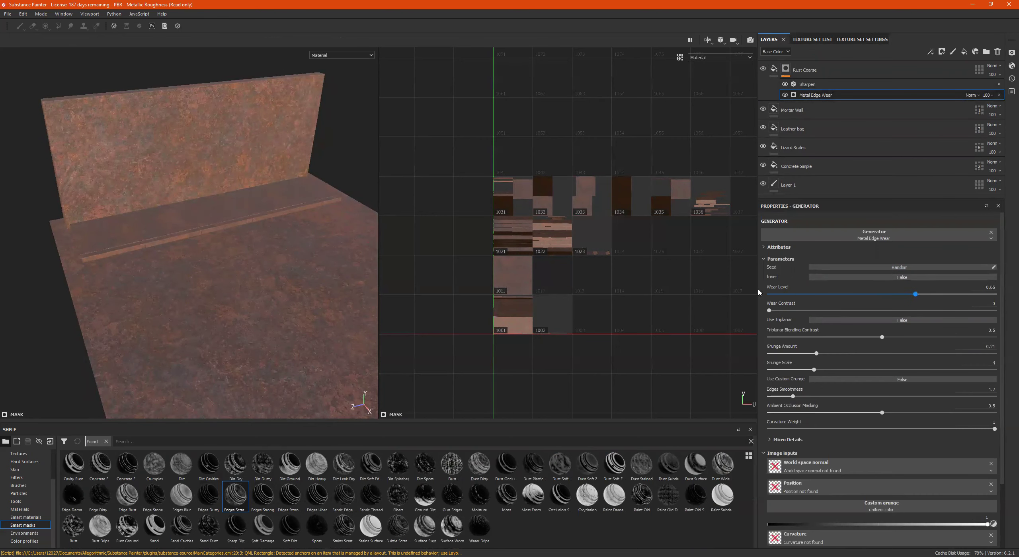
pyautogui.click(834, 294)
pyautogui.moveTo(814, 294); pyautogui.dragTo(772, 294)
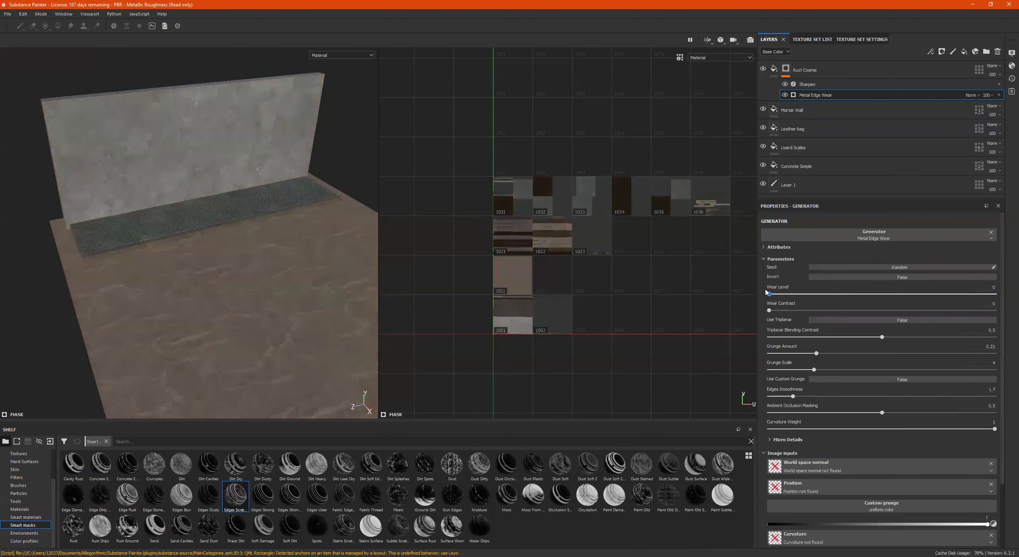
pyautogui.keyDown('alt'); pyautogui.moveTo(298, 284); pyautogui.dragTo(290, 253); pyautogui.keyUp('alt')
pyautogui.keyDown('alt'); pyautogui.moveTo(252, 218); pyautogui.dragTo(187, 225, button='right'); pyautogui.keyUp('alt')
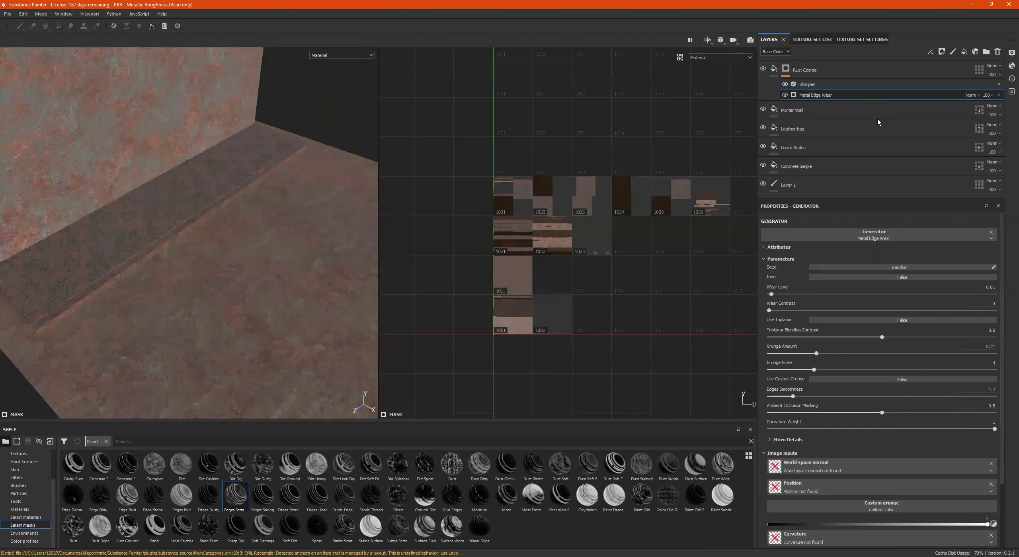
# Step: Discard a newly added paint layer and add a paint effect to the Rust Coarse mask instead
pyautogui.click(953, 52)
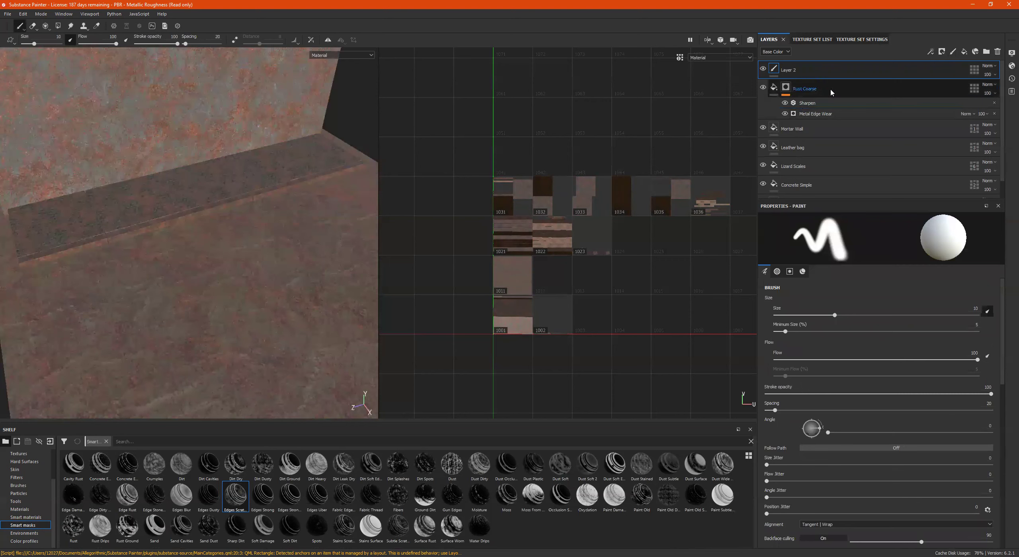
pyautogui.press('Delete')
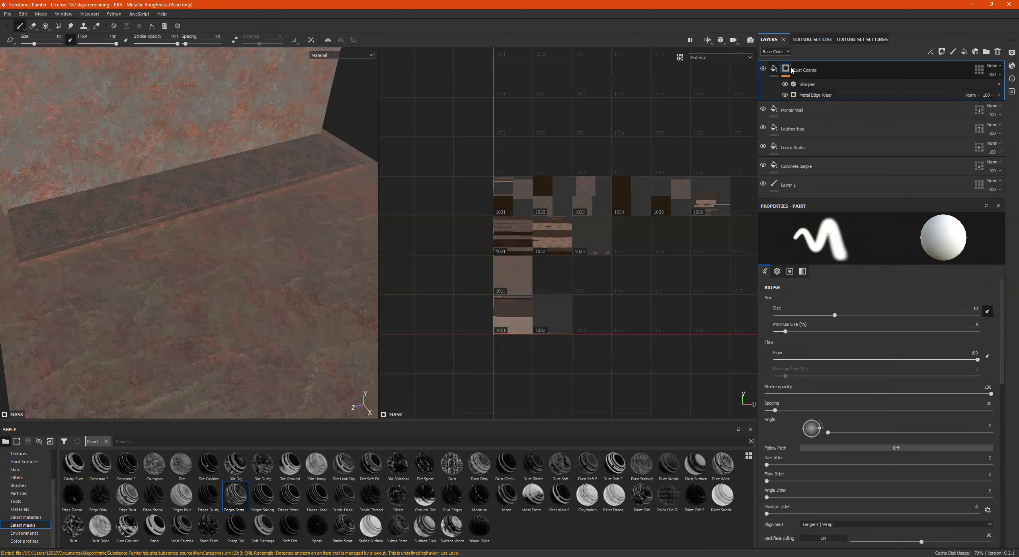
pyautogui.rightClick(798, 97)
pyautogui.click(825, 237)
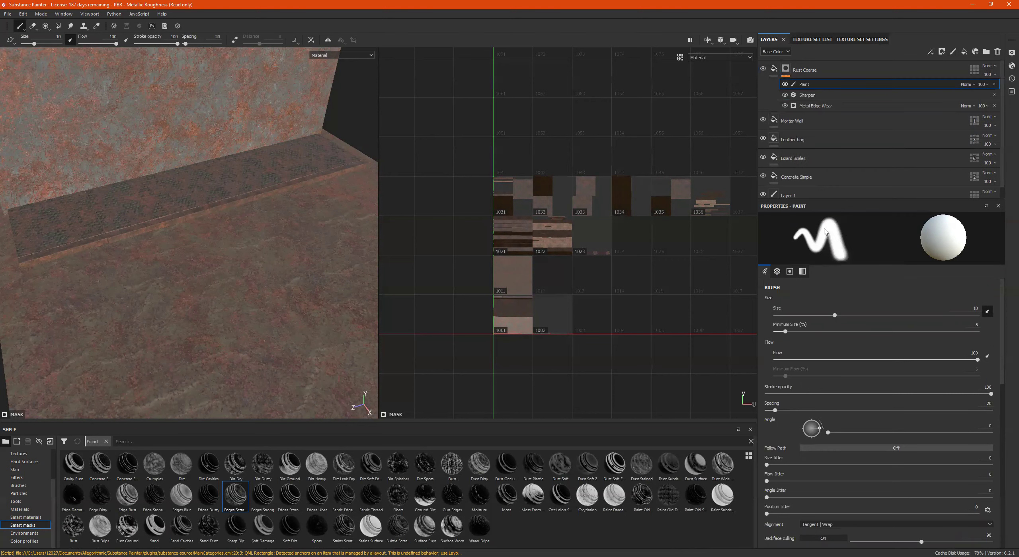
# Step: Choose the second Dirt Spots brush for the mask's paint effect and set its size to about 44
pyautogui.keyDown('alt'); pyautogui.moveTo(247, 254); pyautogui.dragTo(231, 270, button='right'); pyautogui.keyUp('alt')
pyautogui.moveTo(35, 45); pyautogui.dragTo(42, 45)
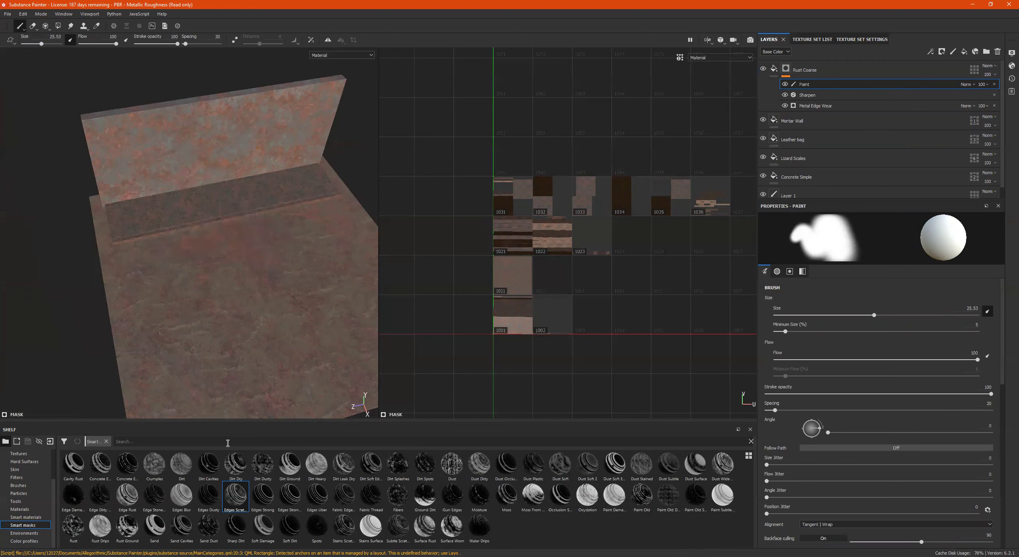
pyautogui.scroll(3, 36, 490)
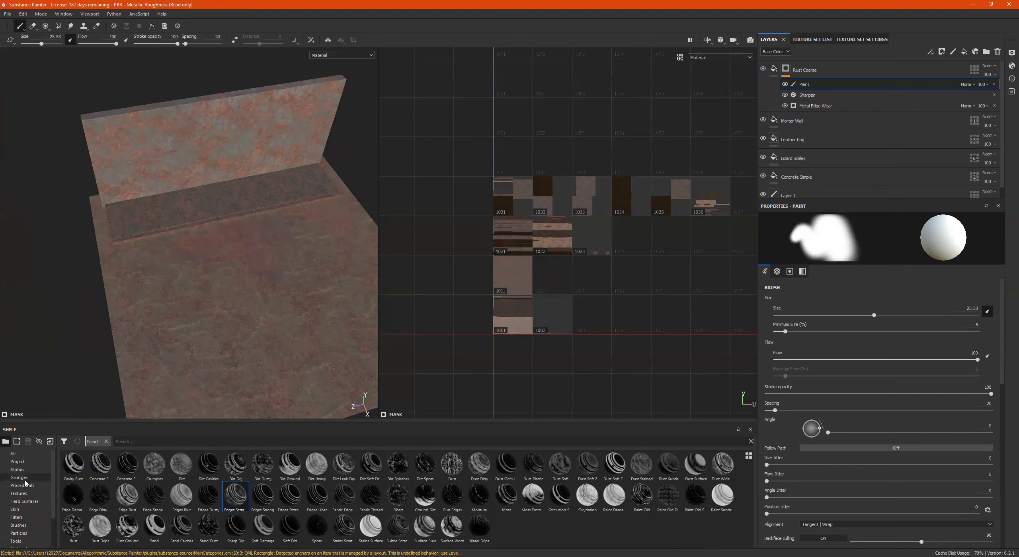
pyautogui.click(23, 525)
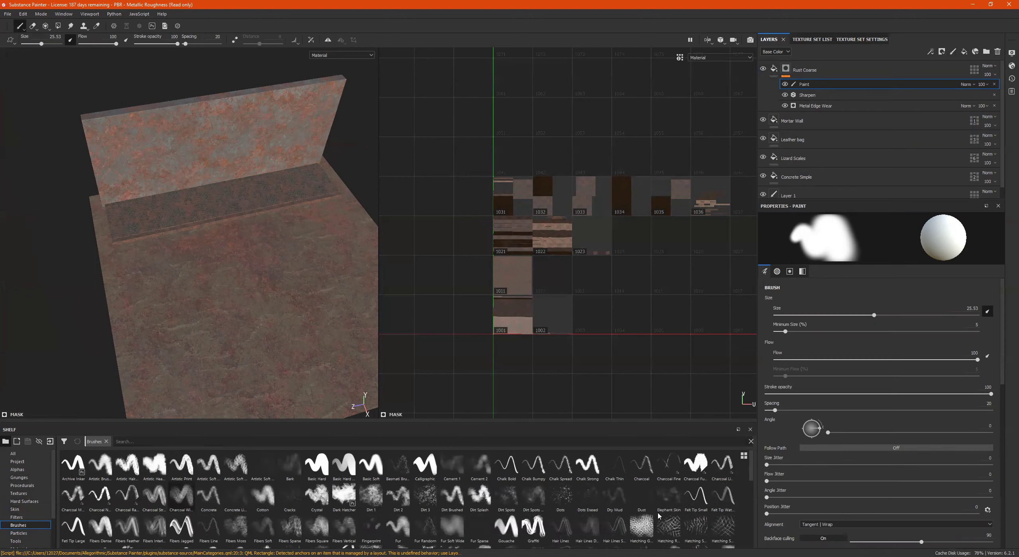
pyautogui.click(531, 502)
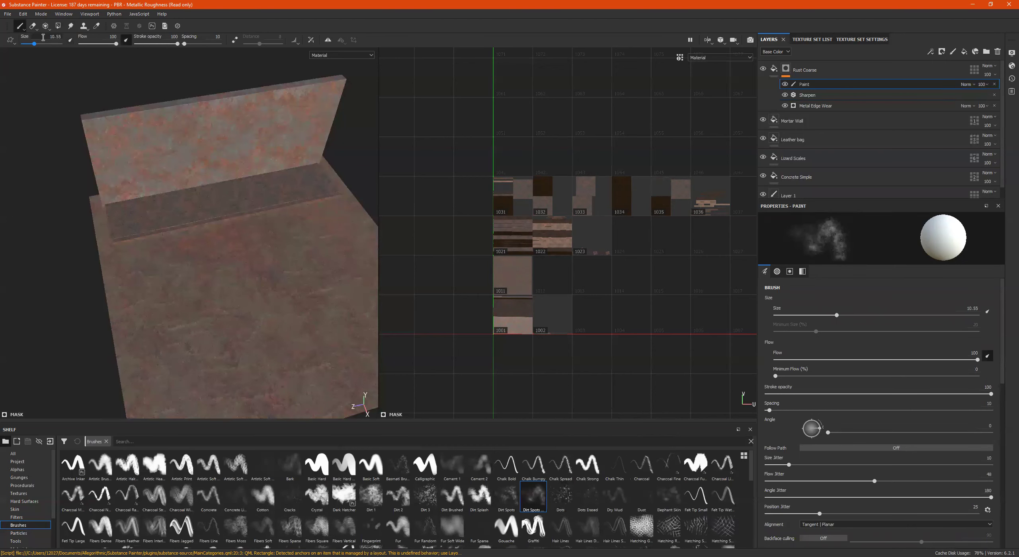
pyautogui.moveTo(34, 44); pyautogui.dragTo(48, 44)
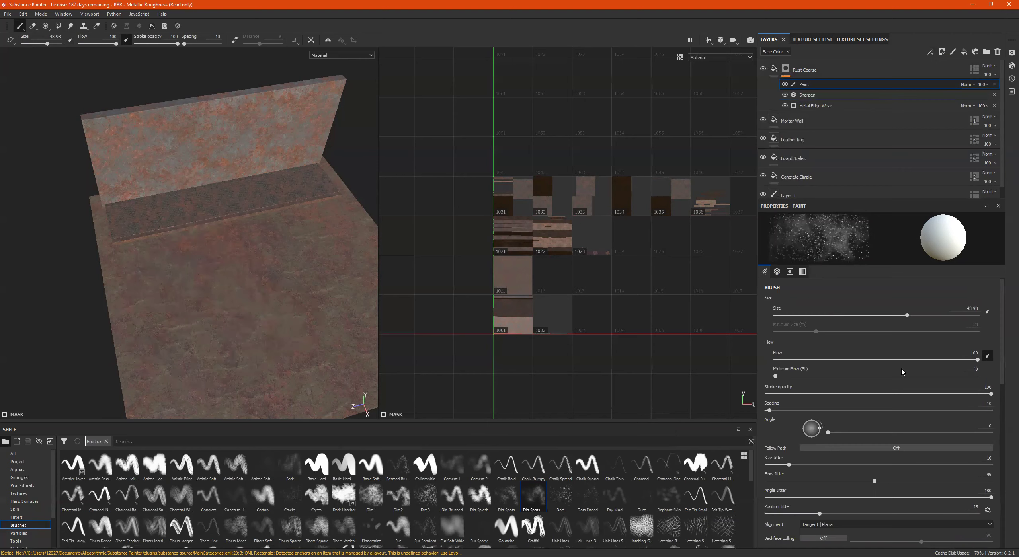
# Step: Set the brush's grayscale to 0 and paint away parts of the rust on the wall, the ledge and the ground
pyautogui.scroll(-10, 915, 481)
pyautogui.moveTo(834, 353); pyautogui.dragTo(764, 354)
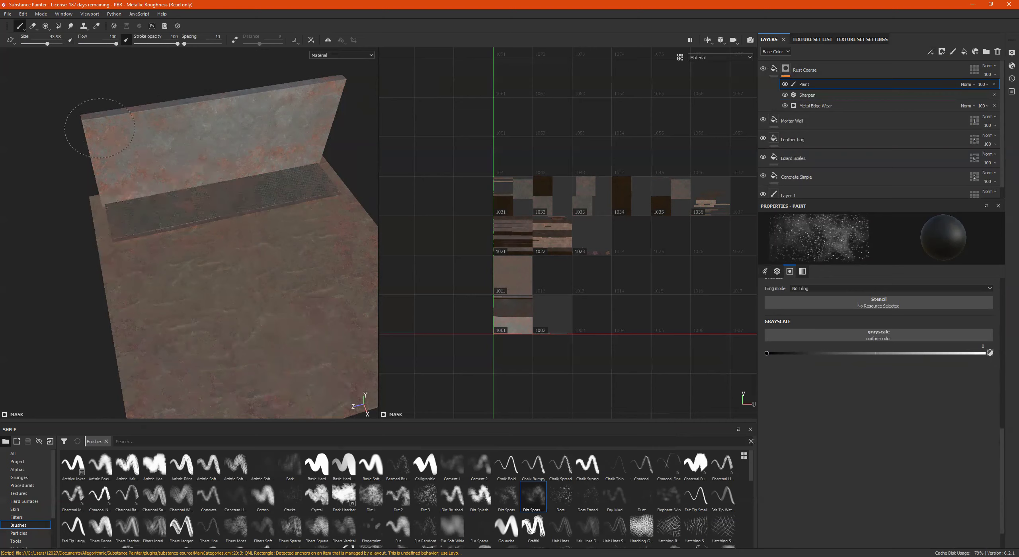
pyautogui.moveTo(340, 281)
pyautogui.keyDown('alt'); pyautogui.mouseDown(button='middle')
pyautogui.moveTo(172, 247)
pyautogui.moveTo(196, 215)
pyautogui.moveTo(265, 235)
pyautogui.mouseUp(button='middle'); pyautogui.keyUp('alt')
pyautogui.keyDown('alt'); pyautogui.moveTo(266, 235); pyautogui.dragTo(310, 179); pyautogui.keyUp('alt')
pyautogui.keyDown('alt'); pyautogui.moveTo(309, 179); pyautogui.dragTo(331, 168, button='right'); pyautogui.keyUp('alt')
# Step: Set the Rust Coarse layer's rust color to a darker, more saturated reddish brown with a value of about 0.43
pyautogui.click(774, 69)
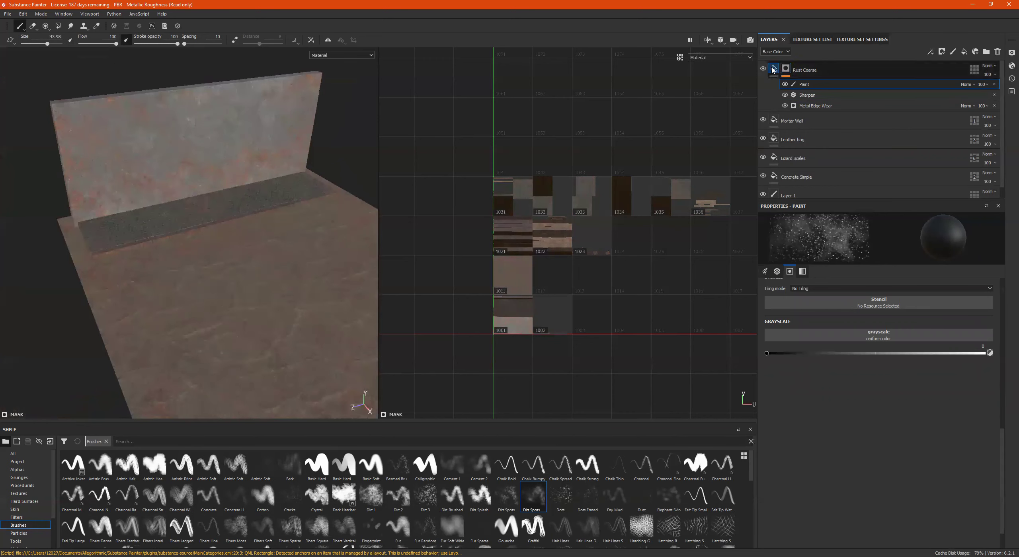
pyautogui.click(891, 423)
pyautogui.moveTo(885, 468)
pyautogui.mouseDown()
pyautogui.moveTo(906, 488)
pyautogui.moveTo(898, 494)
pyautogui.moveTo(897, 476)
pyautogui.mouseUp()
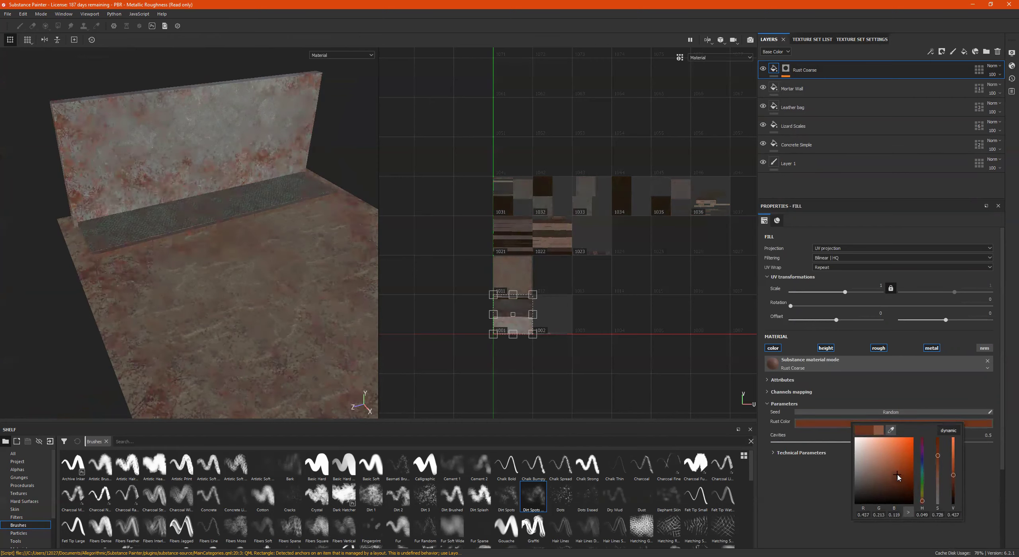
pyautogui.keyDown('alt'); pyautogui.moveTo(230, 291); pyautogui.dragTo(163, 259); pyautogui.keyUp('alt')
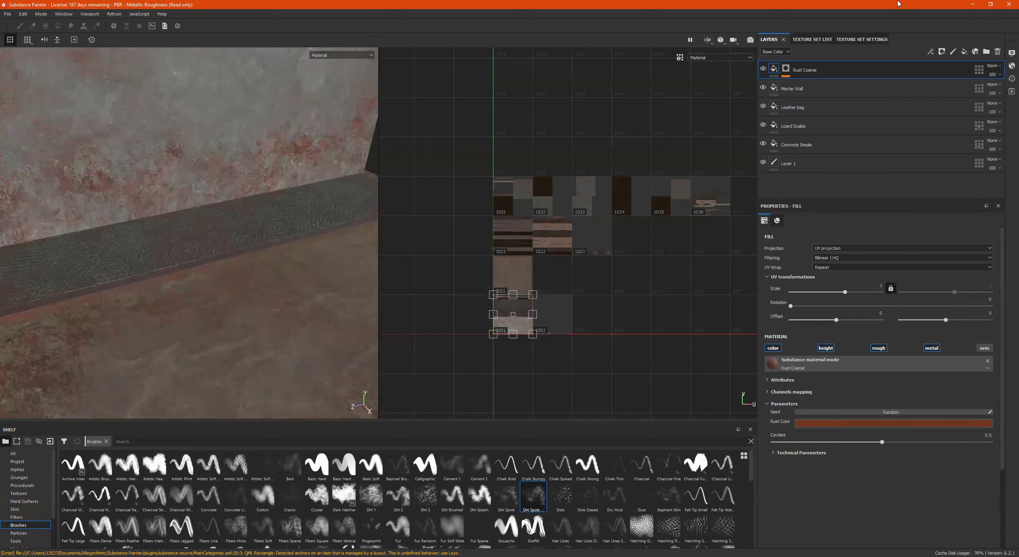
pyautogui.press('f')
# Step: Bake all the mesh maps for the selected UV tiles at an output size of 512
pyautogui.click(862, 40)
pyautogui.scroll(-4, 971, 119)
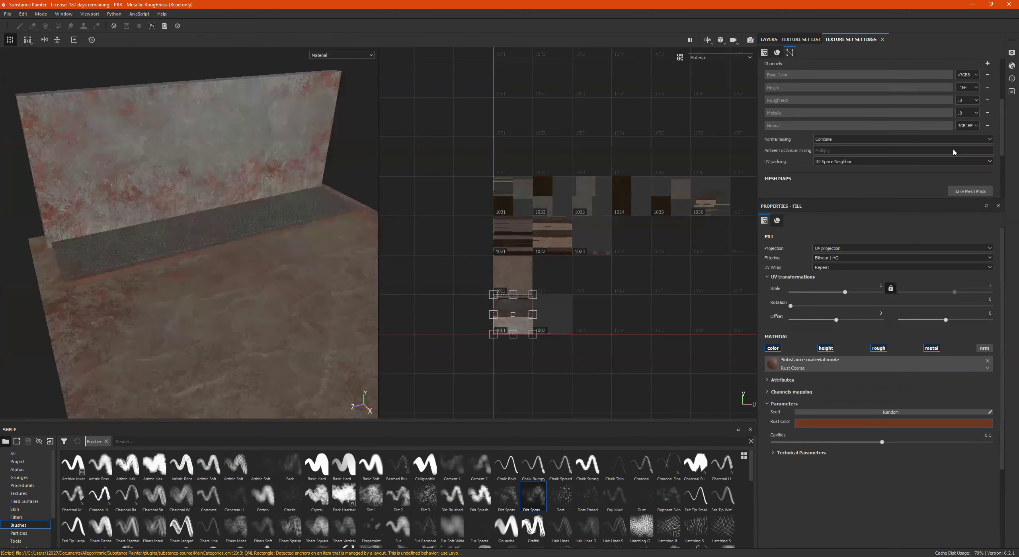
pyautogui.click(980, 121)
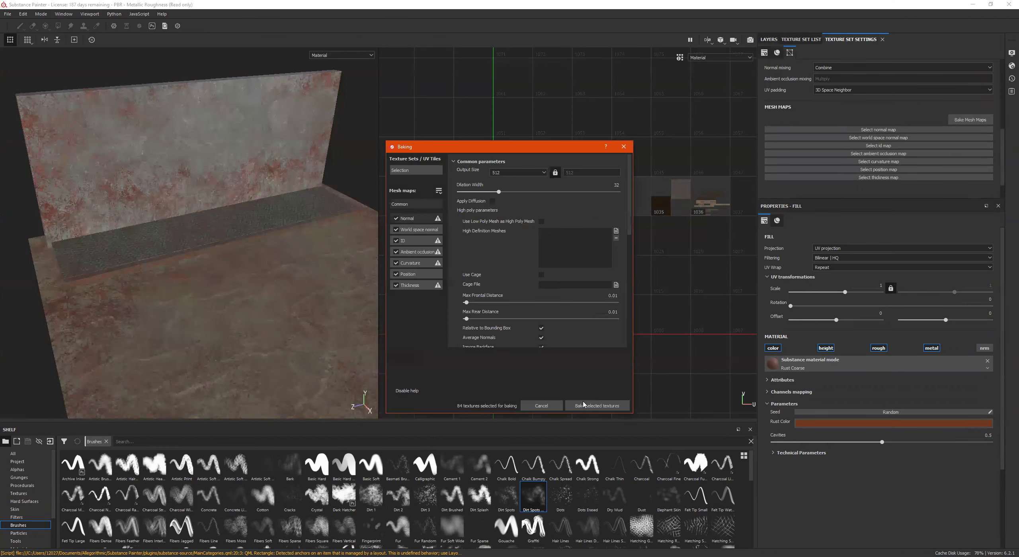
pyautogui.click(597, 406)
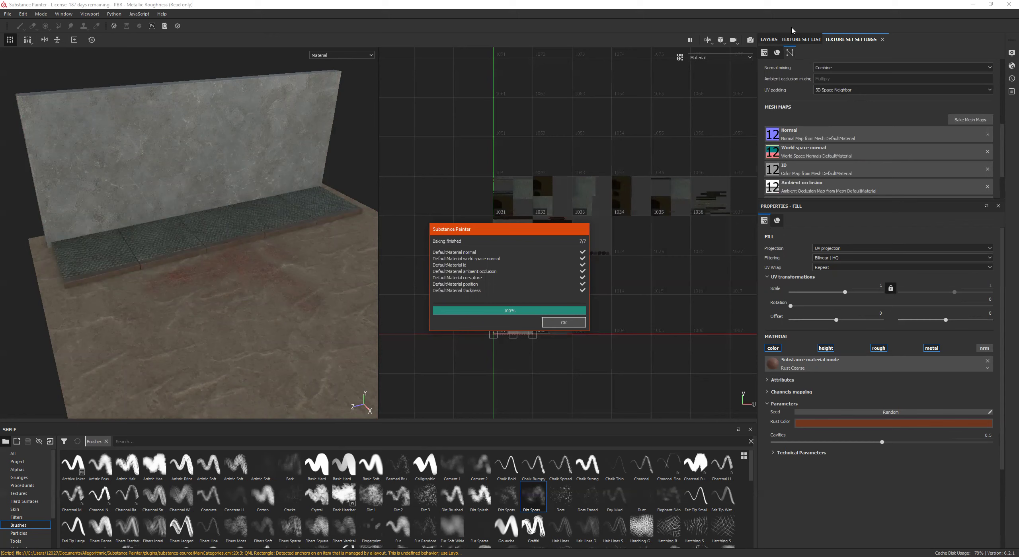
pyautogui.click(564, 322)
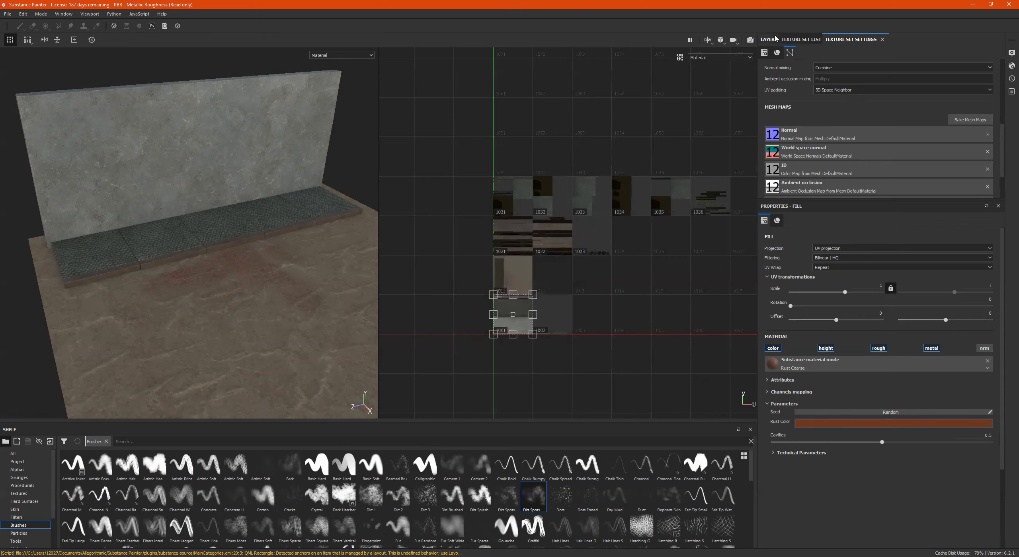
# Step: Hide and show the paint effect in the Rust Coarse mask to compare the rust with and without it
pyautogui.click(786, 69)
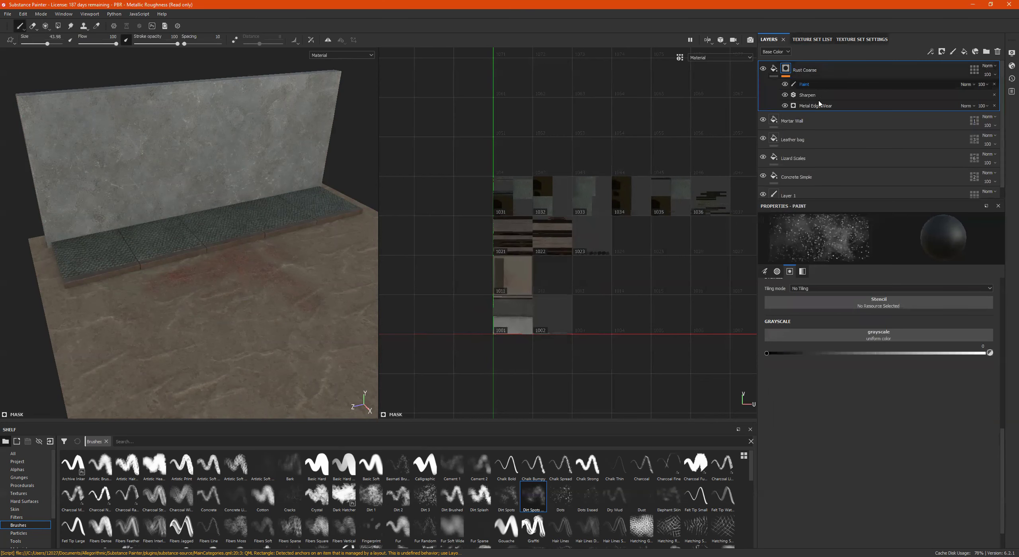
pyautogui.click(784, 83)
pyautogui.click(784, 83)
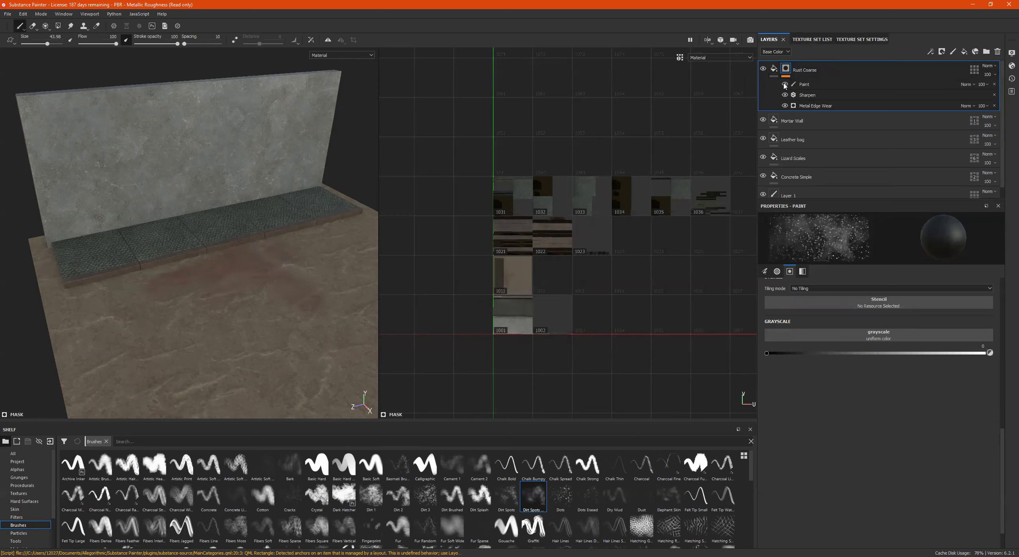
# Step: Raise the Rust Coarse mask paint's grayscale to 1 and paint rust patches across the wall, the ledge and the ground
pyautogui.click(786, 85)
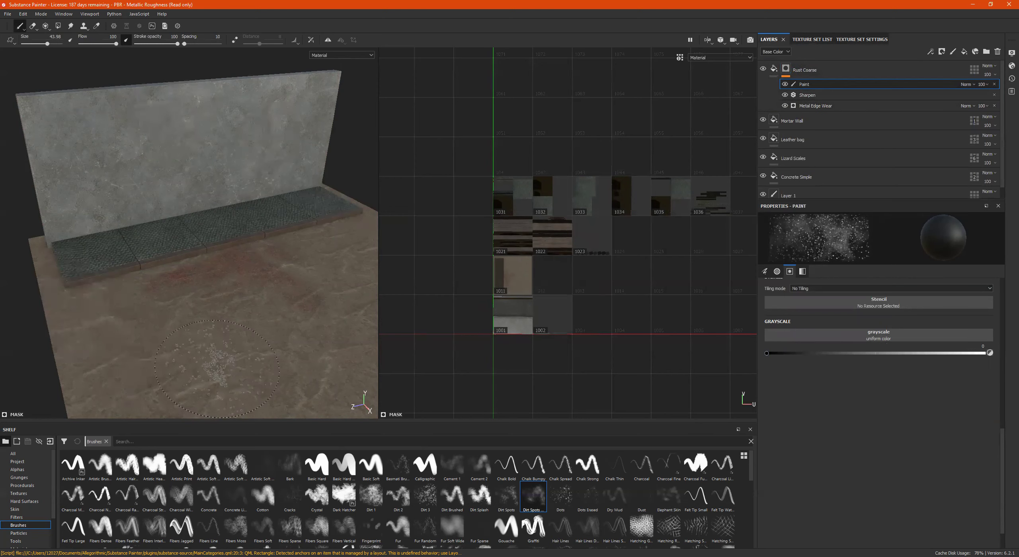
pyautogui.moveTo(850, 354); pyautogui.dragTo(986, 354)
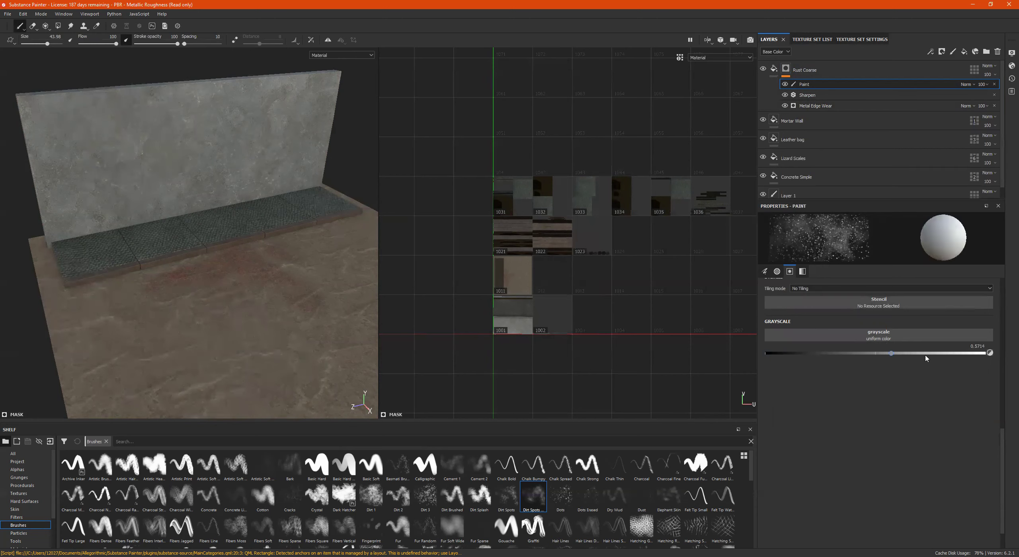
pyautogui.moveTo(58, 187)
pyautogui.mouseDown()
pyautogui.moveTo(64, 159)
pyautogui.moveTo(92, 128)
pyautogui.moveTo(343, 91)
pyautogui.moveTo(317, 106)
pyautogui.moveTo(265, 93)
pyautogui.moveTo(314, 160)
pyautogui.moveTo(116, 237)
pyautogui.mouseUp()
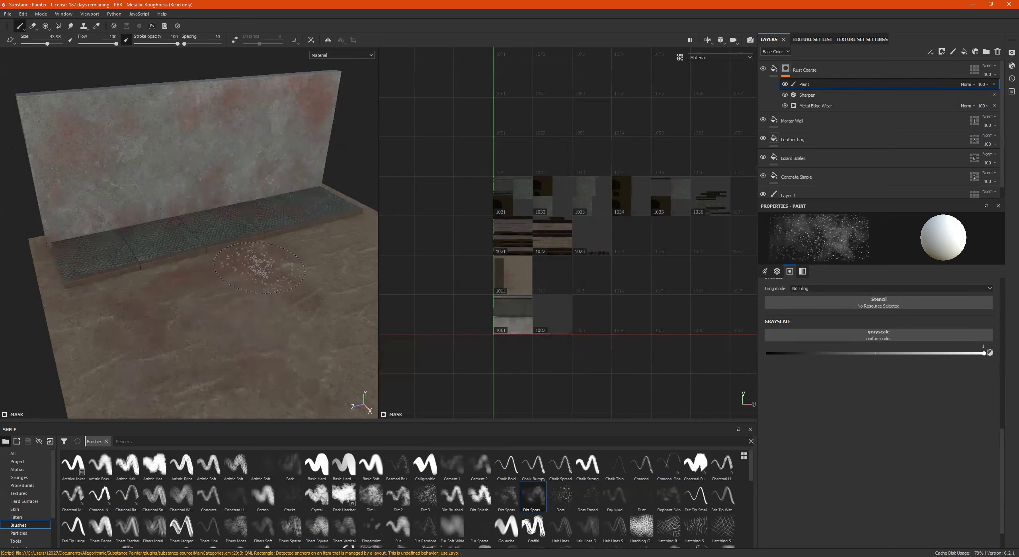
pyautogui.scroll(-5, 225, 282)
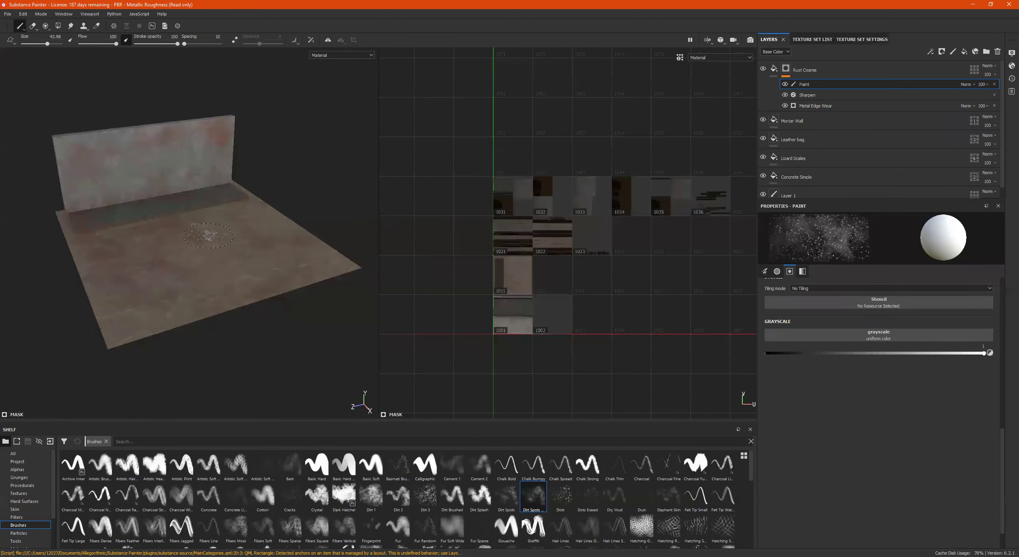
pyautogui.keyDown('alt'); pyautogui.moveTo(195, 304); pyautogui.dragTo(273, 156); pyautogui.keyUp('alt')
pyautogui.keyDown('alt'); pyautogui.moveTo(273, 155); pyautogui.dragTo(158, 156, button='right'); pyautogui.keyUp('alt')
pyautogui.scroll(2, 156, 155)
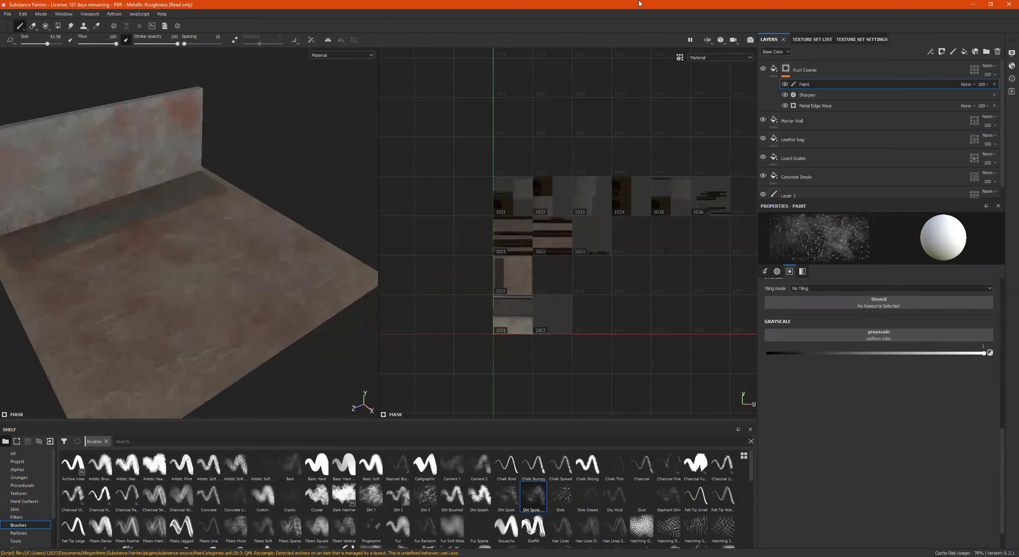
# Step: Switch the viewport layout to show only the 3D view
pyautogui.click(708, 40)
pyautogui.click(729, 52)
pyautogui.click(708, 41)
pyautogui.click(725, 62)
# Step: Paint denser rust onto the left end of the wall, from its middle up to the upper corner
pyautogui.keyDown('alt'); pyautogui.moveTo(201, 278); pyautogui.dragTo(342, 231); pyautogui.keyUp('alt')
pyautogui.keyDown('alt'); pyautogui.moveTo(342, 231); pyautogui.dragTo(371, 244, button='middle'); pyautogui.keyUp('alt')
pyautogui.keyDown('alt'); pyautogui.moveTo(371, 245); pyautogui.dragTo(359, 261); pyautogui.keyUp('alt')
pyautogui.keyDown('alt'); pyautogui.moveTo(573, 175); pyautogui.dragTo(676, 198, button='right'); pyautogui.keyUp('alt')
pyautogui.keyDown('alt'); pyautogui.moveTo(370, 247); pyautogui.dragTo(370, 271); pyautogui.keyUp('alt')
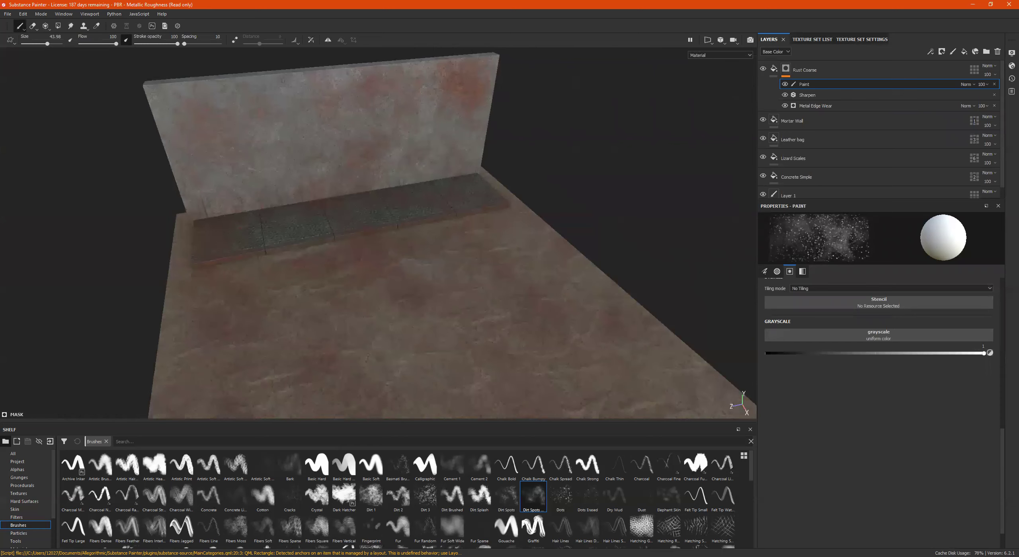
pyautogui.keyDown('alt'); pyautogui.moveTo(467, 235); pyautogui.dragTo(466, 189); pyautogui.keyUp('alt')
pyautogui.keyDown('alt'); pyautogui.moveTo(466, 189); pyautogui.dragTo(549, 197, button='right'); pyautogui.keyUp('alt')
pyautogui.moveTo(141, 187); pyautogui.dragTo(156, 177)
pyautogui.moveTo(125, 90); pyautogui.dragTo(130, 80)
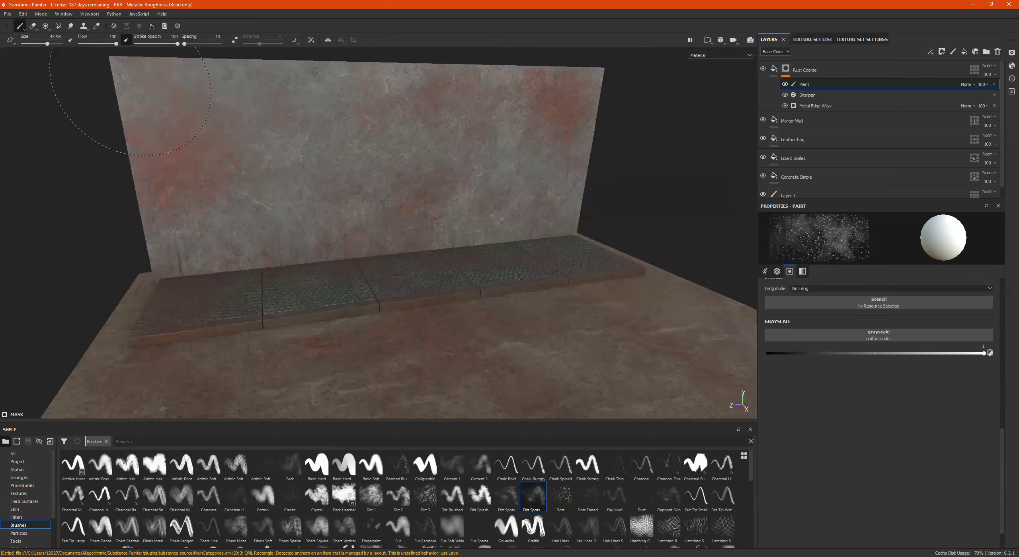
pyautogui.moveTo(144, 114); pyautogui.dragTo(152, 135)
pyautogui.moveTo(231, 207)
pyautogui.keyDown('alt'); pyautogui.mouseDown()
pyautogui.moveTo(278, 191)
pyautogui.moveTo(343, 193)
pyautogui.moveTo(40, 191)
pyautogui.moveTo(76, 219)
pyautogui.mouseUp(); pyautogui.keyUp('alt')
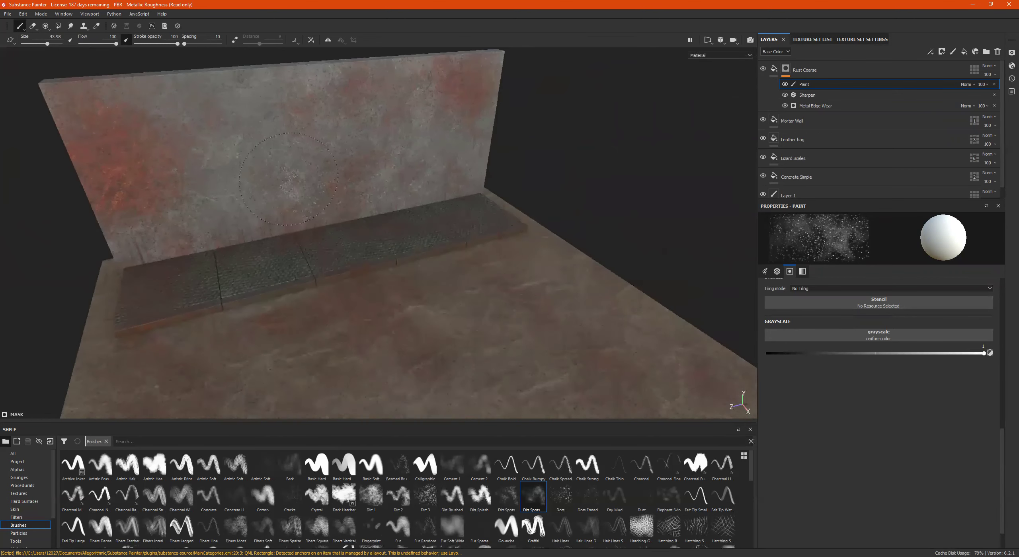
pyautogui.keyDown('alt'); pyautogui.moveTo(345, 169); pyautogui.dragTo(325, 175); pyautogui.keyUp('alt')
pyautogui.keyDown('alt'); pyautogui.moveTo(325, 175); pyautogui.dragTo(350, 201, button='middle'); pyautogui.keyUp('alt')
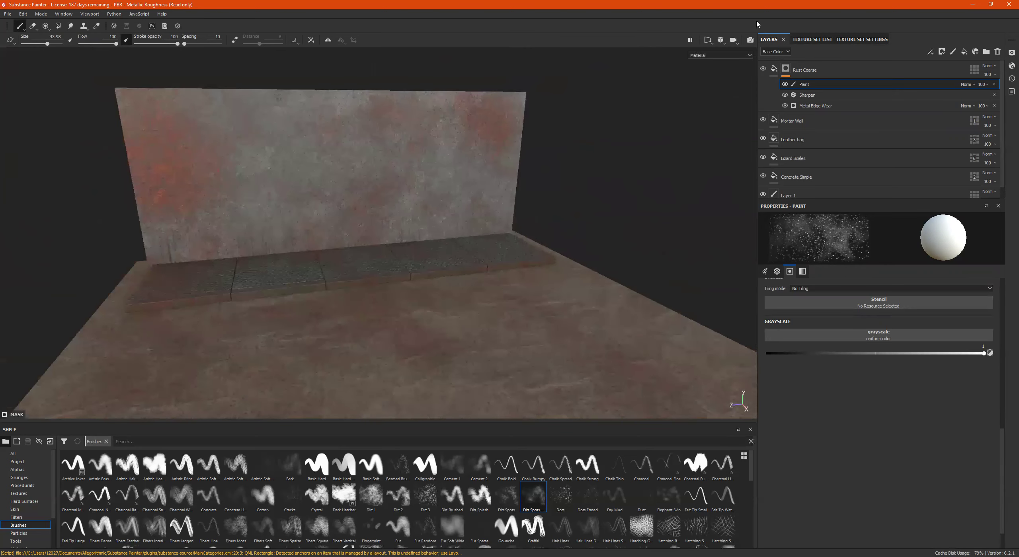
# Step: Add a new fill layer above the Rust Coarse layer
pyautogui.click(779, 71)
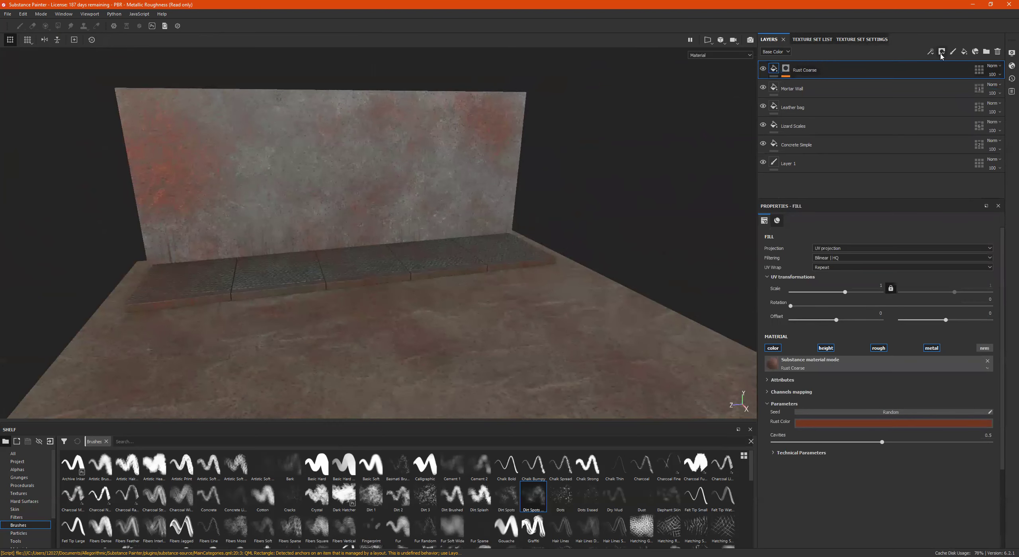
pyautogui.click(964, 52)
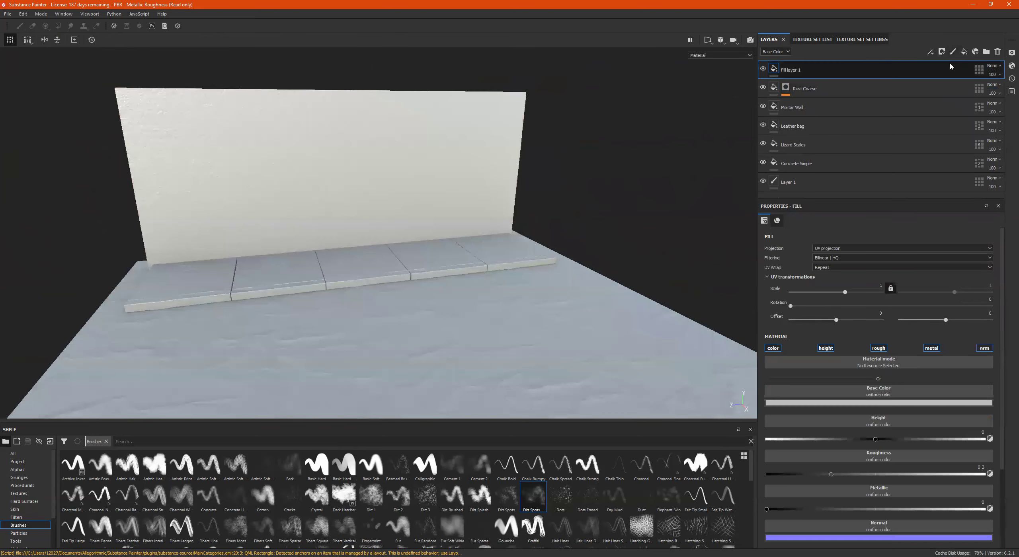
pyautogui.keyDown('alt'); pyautogui.moveTo(354, 237); pyautogui.dragTo(362, 255); pyautogui.keyUp('alt')
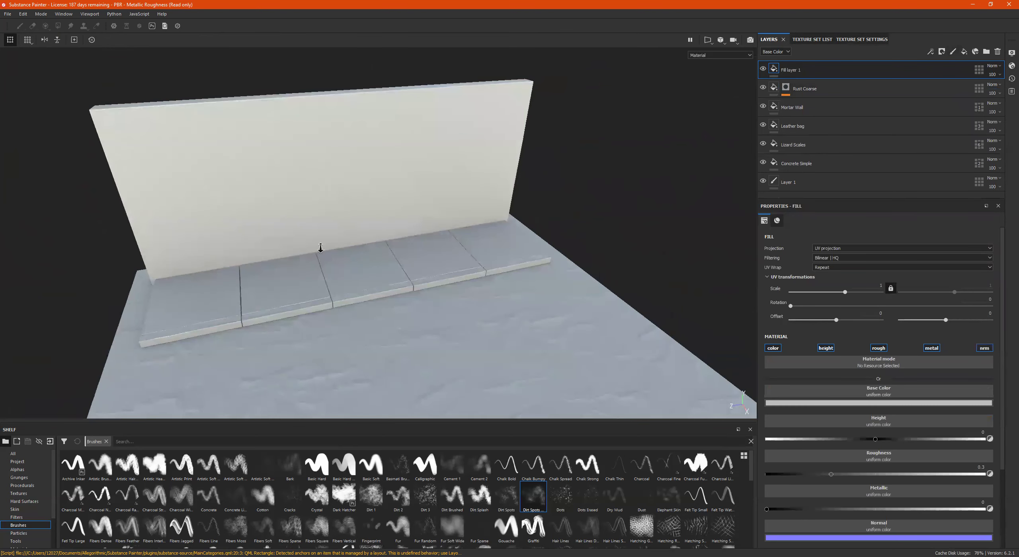
pyautogui.keyDown('alt'); pyautogui.moveTo(321, 248); pyautogui.dragTo(445, 233, button='right'); pyautogui.keyUp('alt')
pyautogui.keyDown('alt'); pyautogui.moveTo(446, 236); pyautogui.dragTo(512, 199); pyautogui.keyUp('alt')
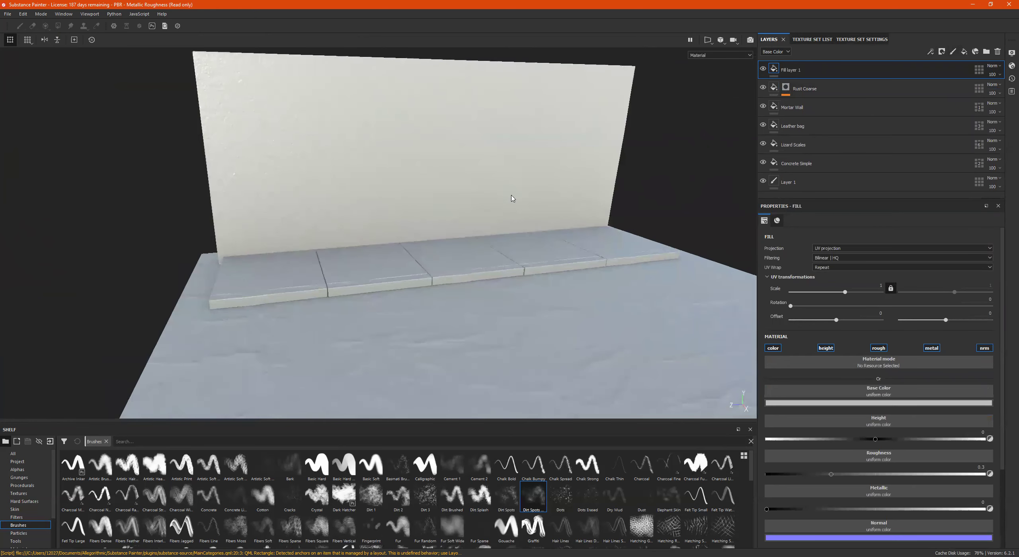
# Step: Turn off the new fill layer's color, roughness and metallic channels, keeping height and normal enabled
pyautogui.click(773, 348)
pyautogui.click(826, 348)
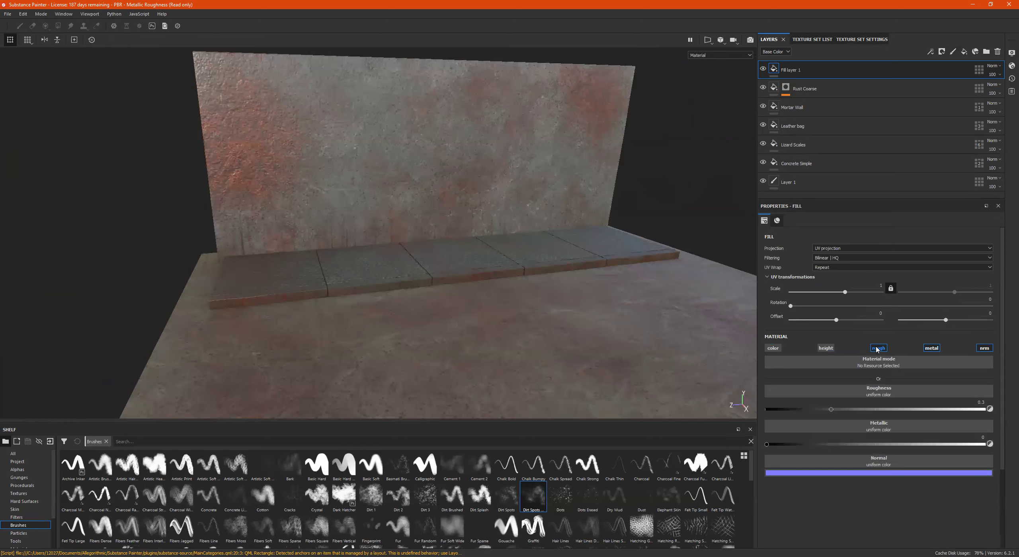
pyautogui.click(827, 349)
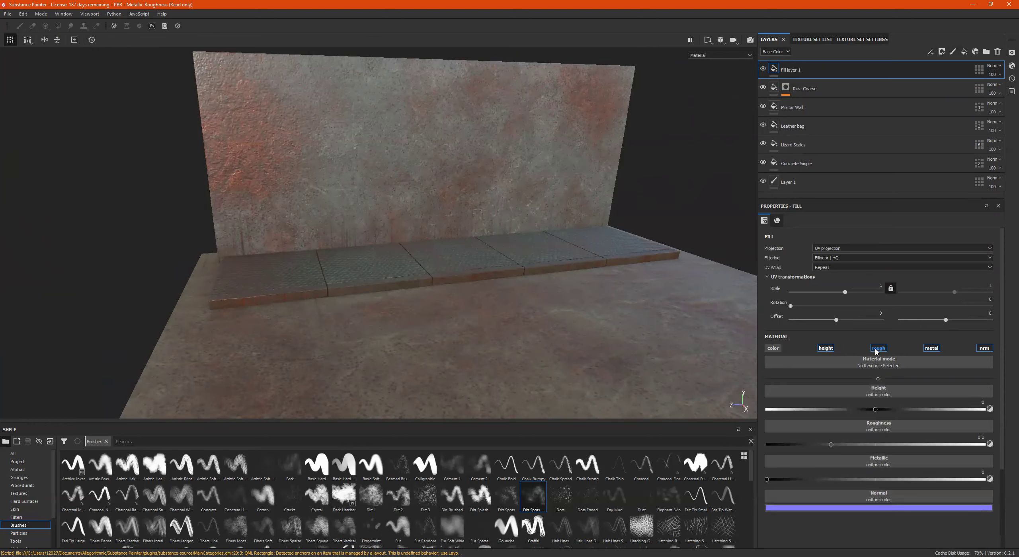
pyautogui.click(929, 348)
pyautogui.click(878, 348)
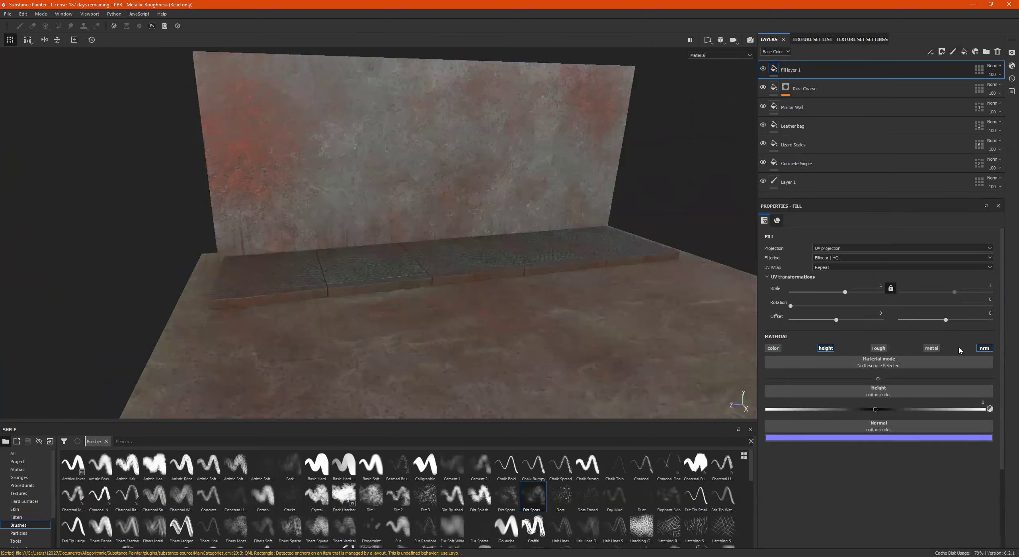
pyautogui.keyDown('alt'); pyautogui.moveTo(413, 215); pyautogui.dragTo(441, 207); pyautogui.keyUp('alt')
pyautogui.keyDown('alt'); pyautogui.moveTo(441, 207); pyautogui.dragTo(417, 246, button='middle'); pyautogui.keyUp('alt')
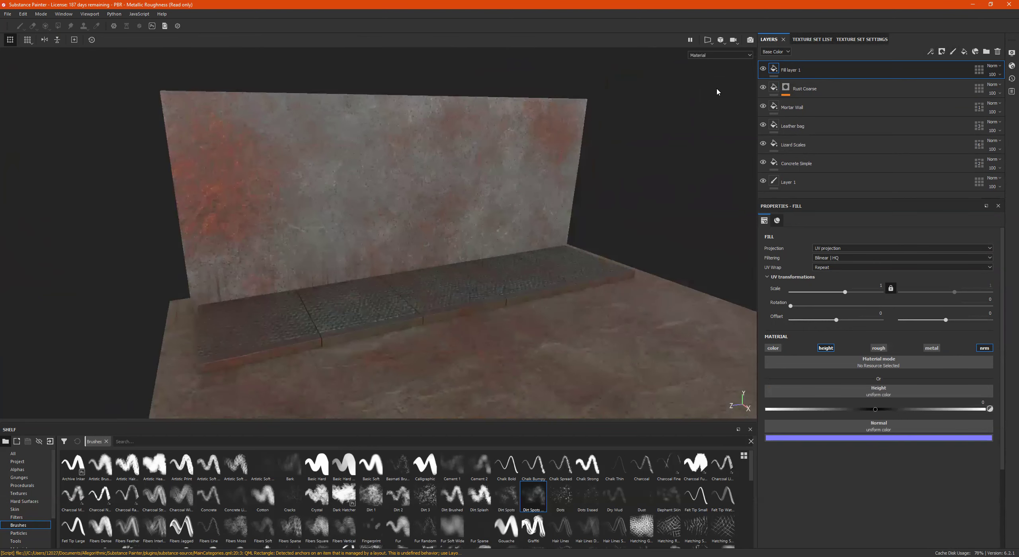
pyautogui.keyDown('alt'); pyautogui.moveTo(414, 206); pyautogui.dragTo(493, 220); pyautogui.keyUp('alt')
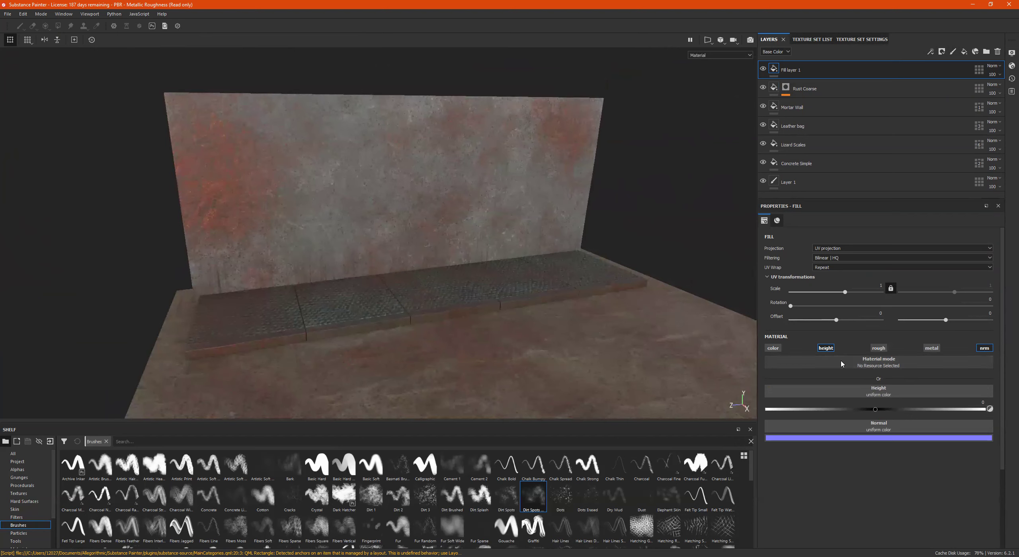
# Step: Add a black mask to Fill layer 1 and enable its color channel
pyautogui.rightClick(773, 68)
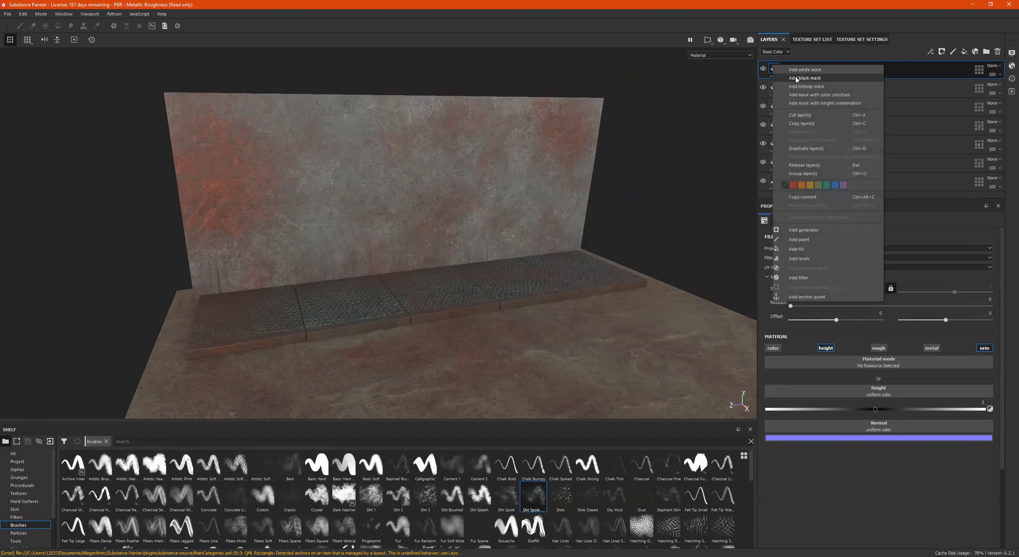
pyautogui.click(796, 78)
pyautogui.click(773, 68)
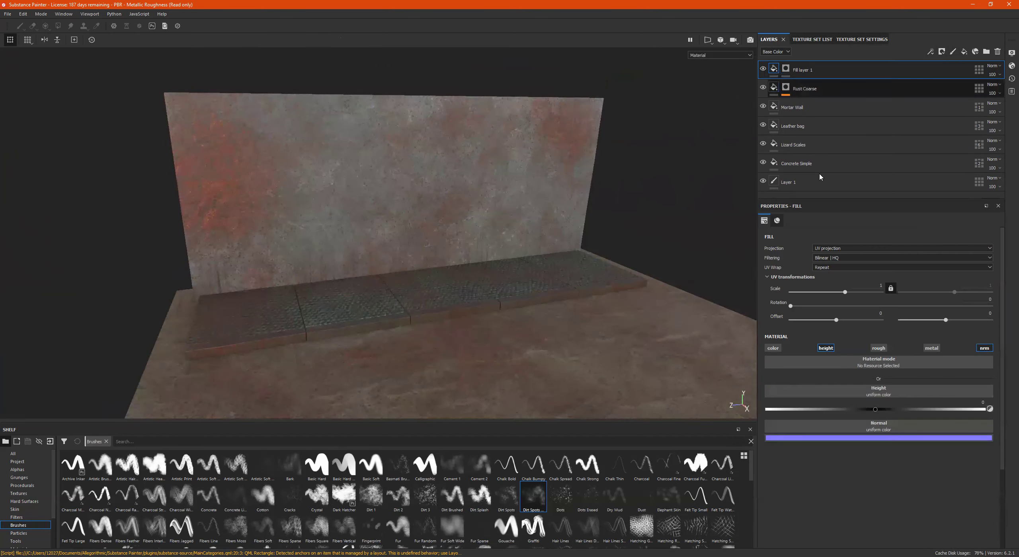
pyautogui.click(772, 349)
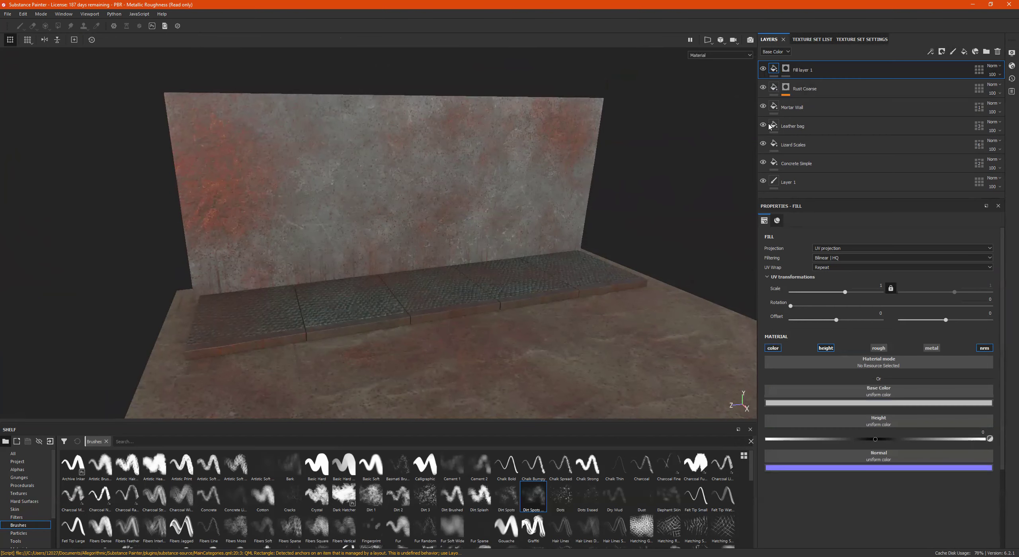
# Step: Activate painting on Fill layer 1's mask and choose the Archive Inker brush
pyautogui.click(786, 70)
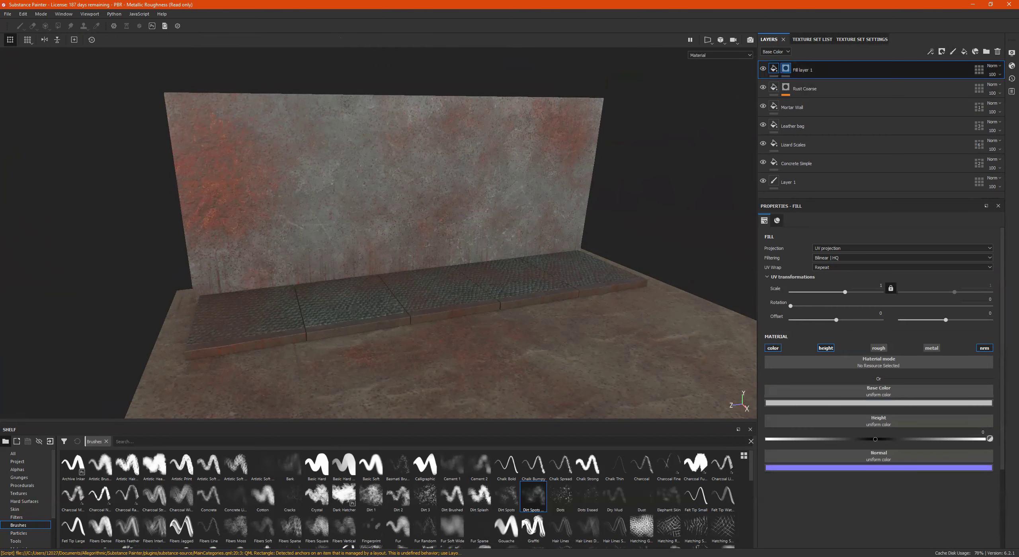
pyautogui.press('1')
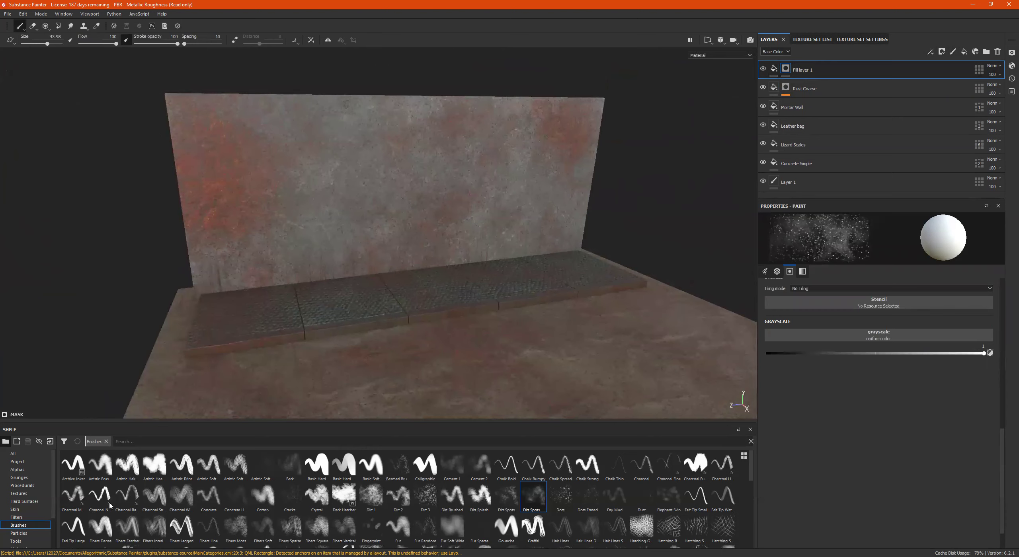
pyautogui.click(73, 464)
pyautogui.moveTo(261, 129)
pyautogui.mouseDown()
pyautogui.moveTo(375, 241)
pyautogui.moveTo(407, 250)
pyautogui.mouseUp()
pyautogui.moveTo(403, 131); pyautogui.dragTo(336, 168)
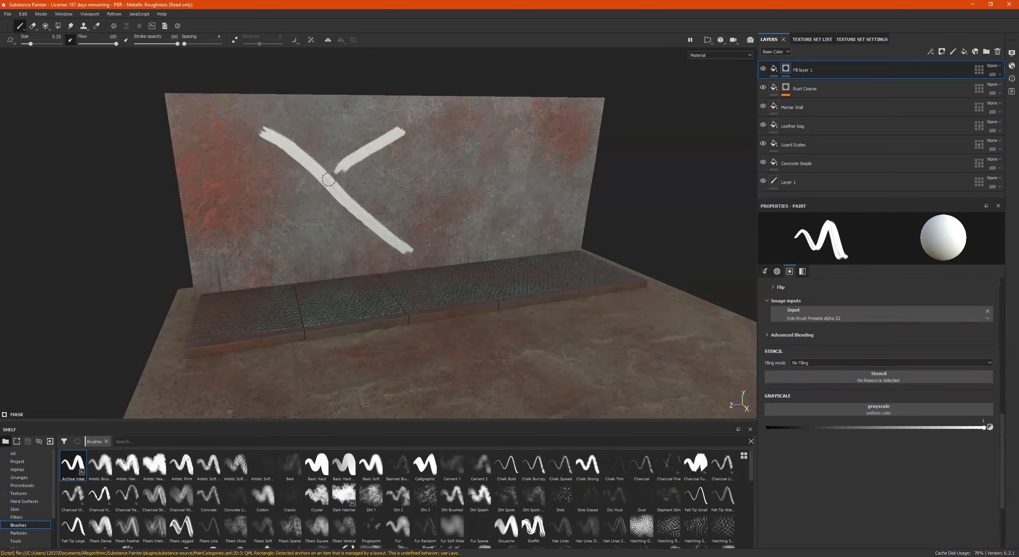
pyautogui.hotkey('ctrl', 'z')
pyautogui.hotkey('ctrl', 'z')
# Step: Paint the large letters "WIL" across the wall on Fill layer 1's mask with the Archive Inker brush
pyautogui.keyDown('alt'); pyautogui.moveTo(378, 167); pyautogui.dragTo(377, 142, button='right'); pyautogui.keyUp('alt')
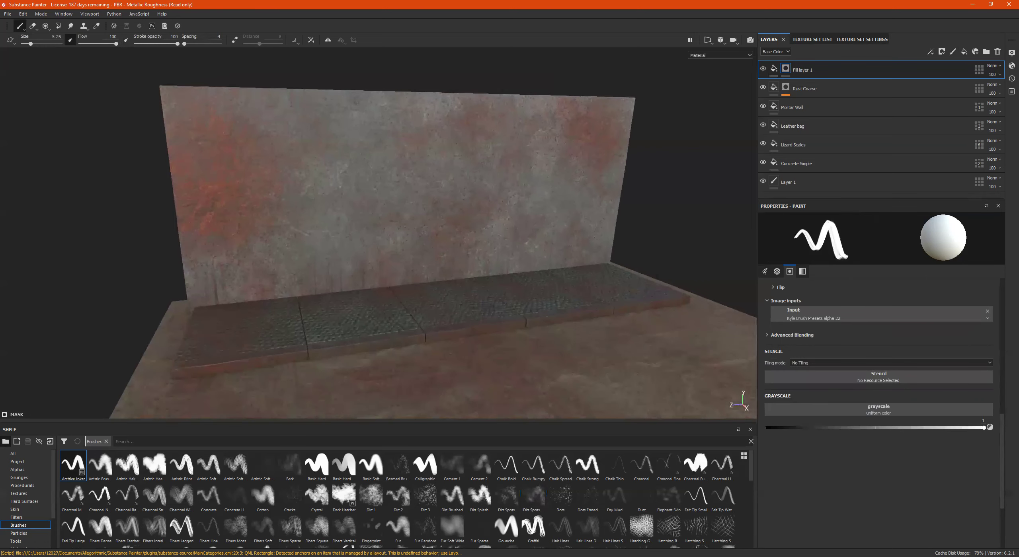
pyautogui.keyDown('alt'); pyautogui.moveTo(243, 157); pyautogui.dragTo(230, 126, button='right'); pyautogui.keyUp('alt')
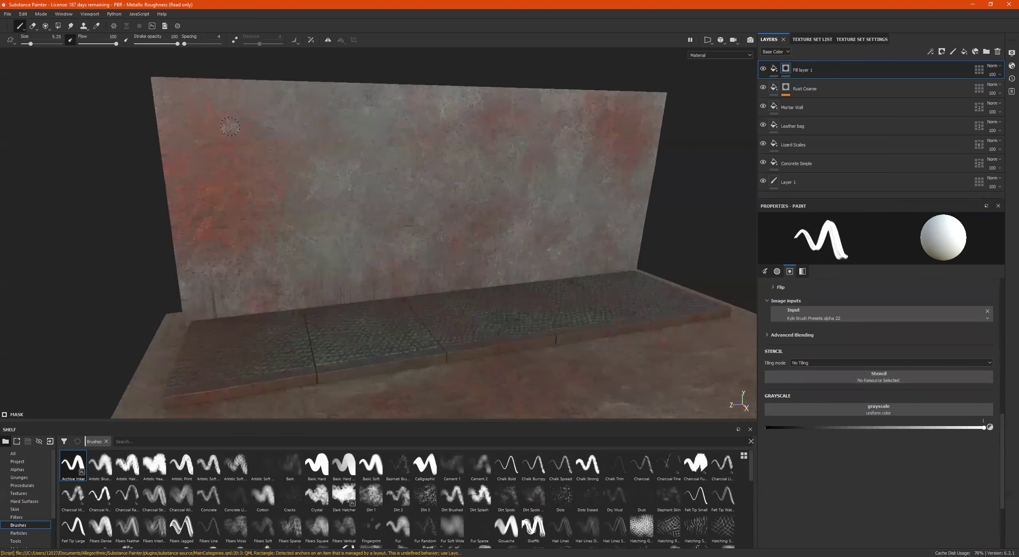
pyautogui.moveTo(230, 127)
pyautogui.mouseDown()
pyautogui.moveTo(270, 179)
pyautogui.moveTo(398, 265)
pyautogui.moveTo(360, 219)
pyautogui.moveTo(322, 100)
pyautogui.mouseUp()
pyautogui.moveTo(379, 160)
pyautogui.mouseDown()
pyautogui.moveTo(434, 155)
pyautogui.moveTo(412, 215)
pyautogui.mouseUp()
pyautogui.moveTo(374, 217); pyautogui.dragTo(482, 216)
pyautogui.moveTo(475, 118)
pyautogui.mouseDown()
pyautogui.moveTo(494, 263)
pyautogui.moveTo(575, 236)
pyautogui.moveTo(538, 190)
pyautogui.mouseUp()
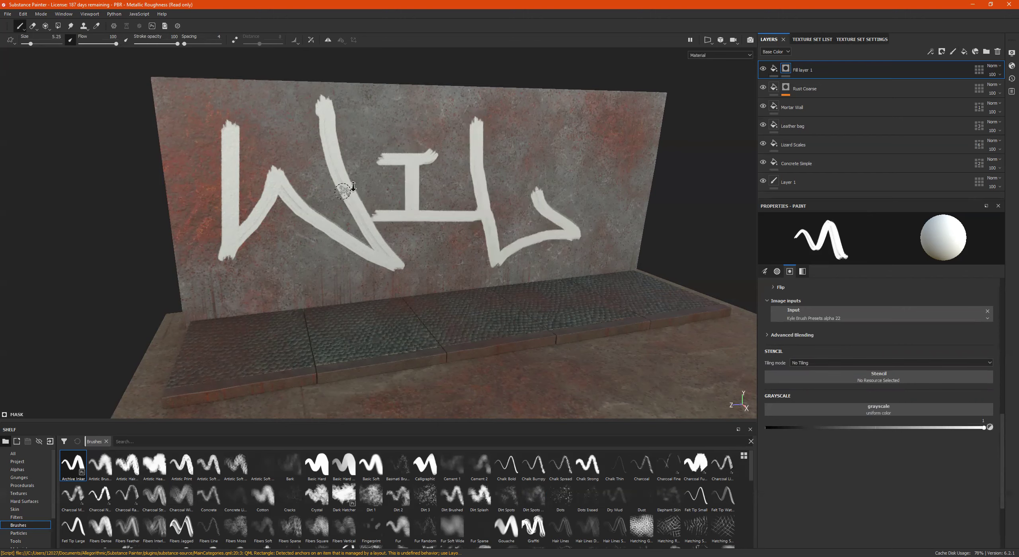
pyautogui.scroll(3, 446, 160)
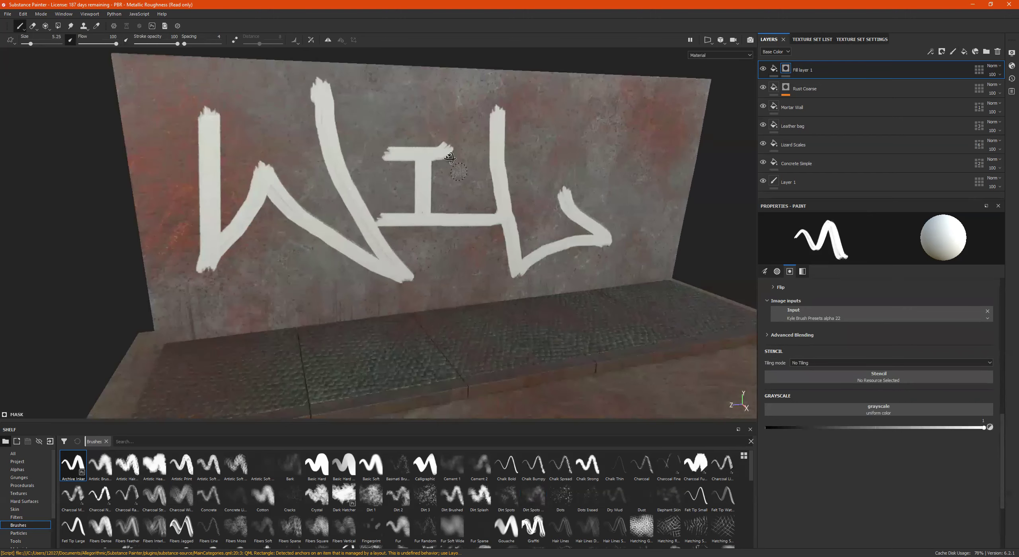
# Step: Try a height of about 0.7 and a height of -1 on Fill layer 1, checking the letters from the side
pyautogui.click(785, 70)
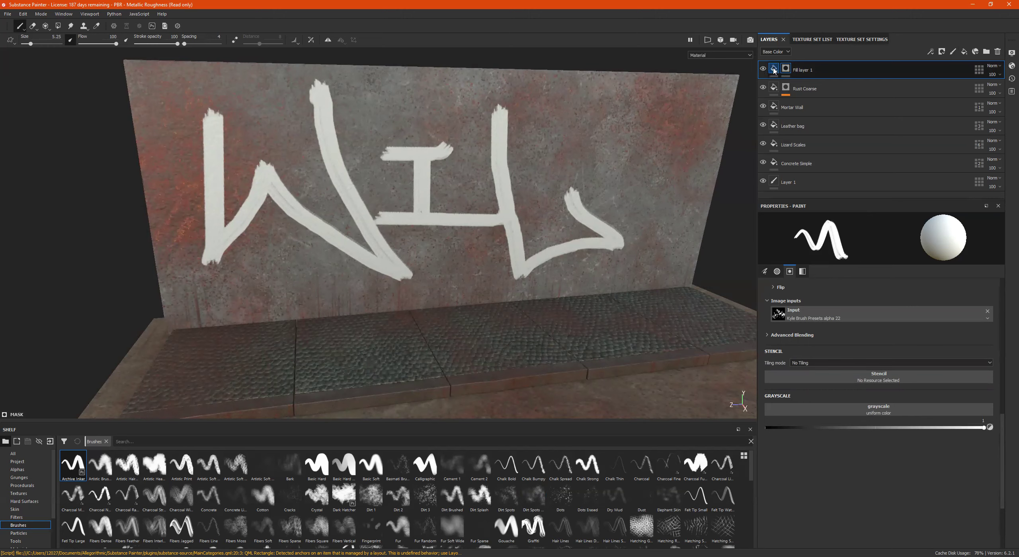
pyautogui.moveTo(881, 441); pyautogui.dragTo(953, 441)
pyautogui.moveTo(263, 247)
pyautogui.keyDown('alt'); pyautogui.mouseDown()
pyautogui.moveTo(157, 189)
pyautogui.moveTo(382, 172)
pyautogui.moveTo(377, 160)
pyautogui.mouseUp(); pyautogui.keyUp('alt')
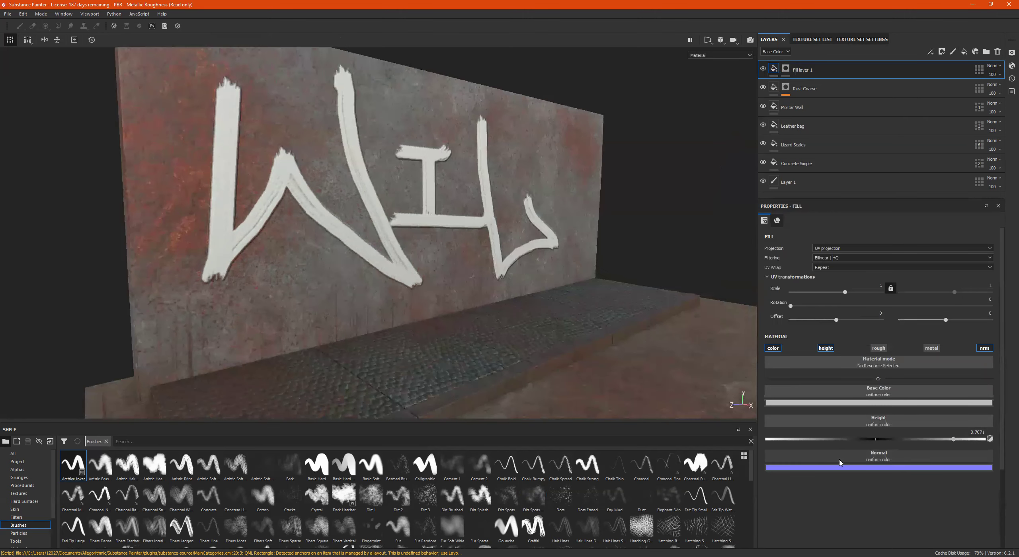
pyautogui.moveTo(965, 439)
pyautogui.mouseDown()
pyautogui.moveTo(836, 439)
pyautogui.moveTo(758, 456)
pyautogui.mouseUp()
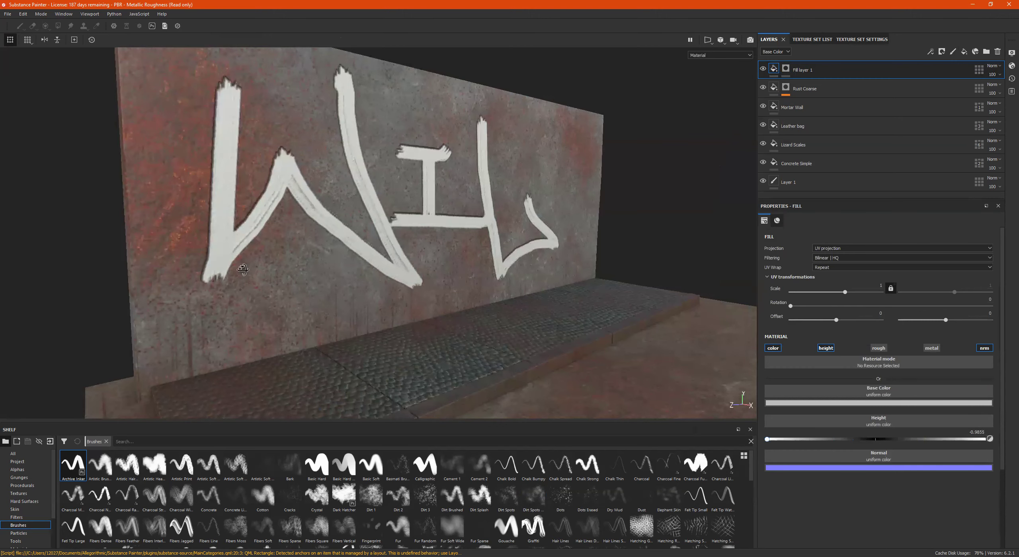
pyautogui.keyDown('alt'); pyautogui.moveTo(240, 263); pyautogui.dragTo(341, 306); pyautogui.keyUp('alt')
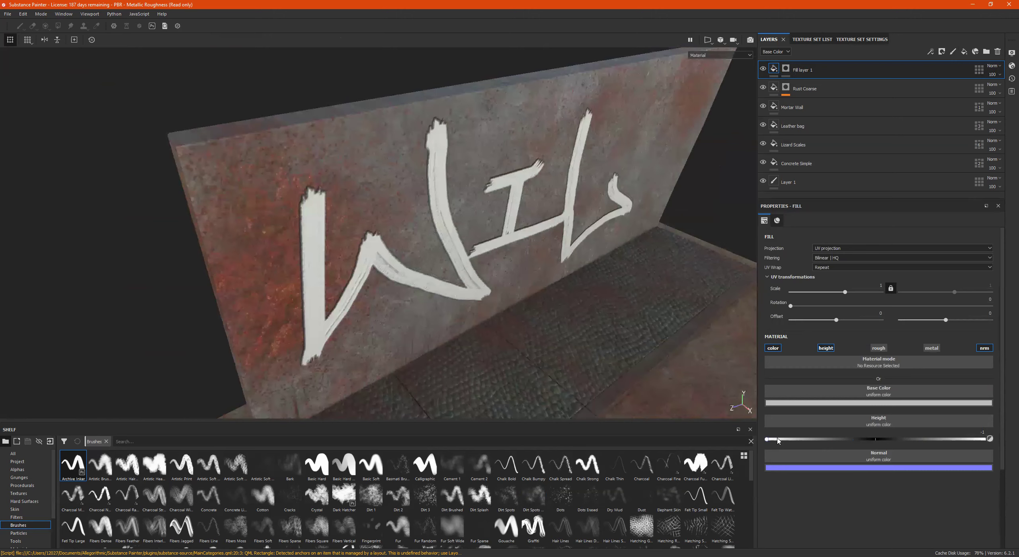
# Step: Set Fill layer 1's height to 1 and inspect the painted letters from several angles
pyautogui.moveTo(778, 441); pyautogui.dragTo(1007, 444)
pyautogui.keyDown('alt'); pyautogui.moveTo(451, 225); pyautogui.dragTo(345, 171); pyautogui.keyUp('alt')
pyautogui.keyDown('alt'); pyautogui.moveTo(344, 171); pyautogui.dragTo(475, 174, button='right'); pyautogui.keyUp('alt')
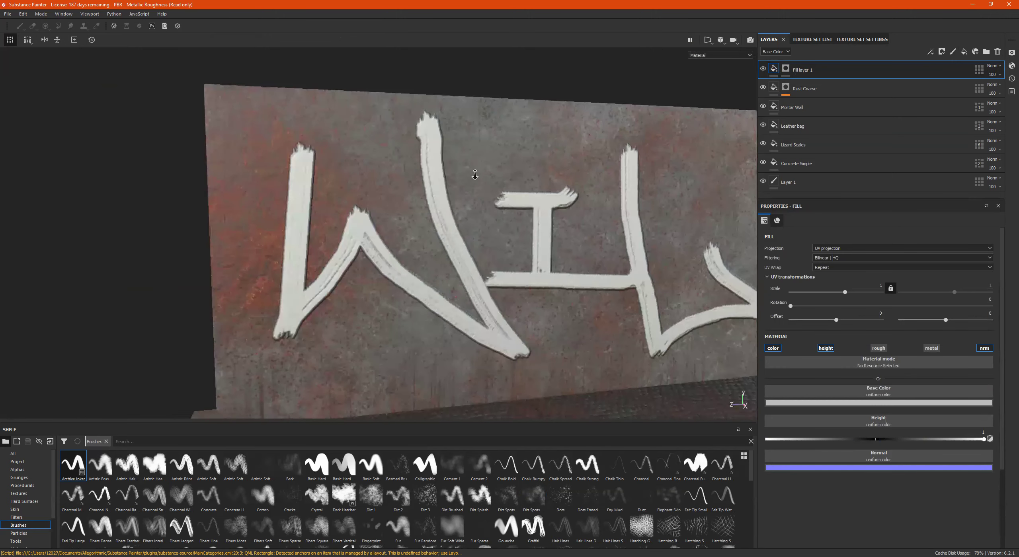
pyautogui.keyDown('alt'); pyautogui.moveTo(429, 194); pyautogui.dragTo(489, 259); pyautogui.keyUp('alt')
pyautogui.keyDown('shift'); pyautogui.moveTo(476, 258); pyautogui.dragTo(505, 257, button='right'); pyautogui.keyUp('shift')
pyautogui.keyDown('alt'); pyautogui.moveTo(544, 219); pyautogui.dragTo(516, 202, button='middle'); pyautogui.keyUp('alt')
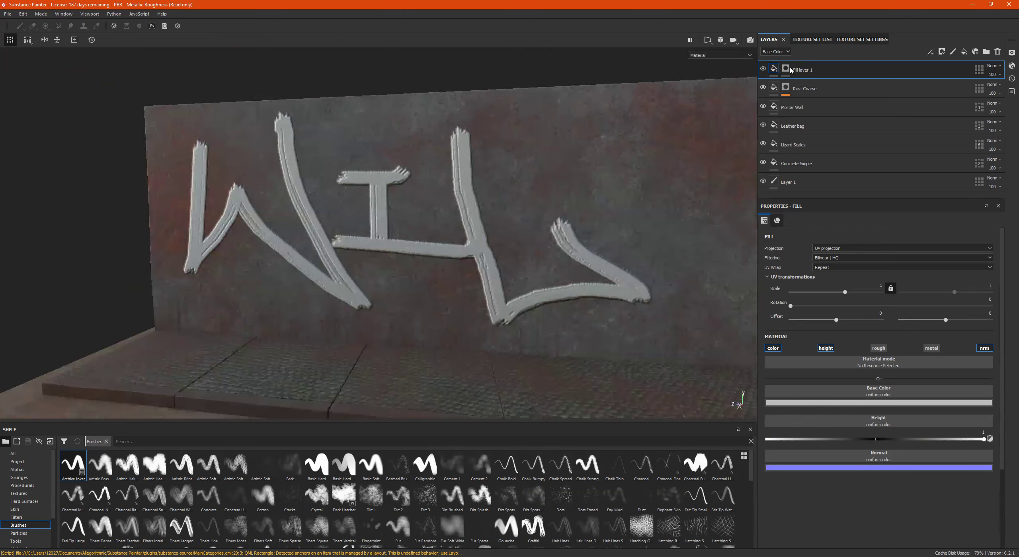
# Step: Paint a loose ring of short dabs on the wall above the L's hook on Fill layer 1's mask
pyautogui.click(787, 68)
pyautogui.moveTo(548, 163); pyautogui.dragTo(558, 162)
pyautogui.moveTo(609, 174); pyautogui.dragTo(609, 185)
pyautogui.click(606, 197)
pyautogui.click(519, 177)
pyautogui.moveTo(559, 156)
pyautogui.mouseDown()
pyautogui.moveTo(574, 157)
pyautogui.moveTo(533, 171)
pyautogui.mouseUp()
pyautogui.moveTo(525, 197); pyautogui.dragTo(526, 201)
pyautogui.click(531, 218)
pyautogui.click(551, 202)
pyautogui.moveTo(573, 203); pyautogui.dragTo(583, 203)
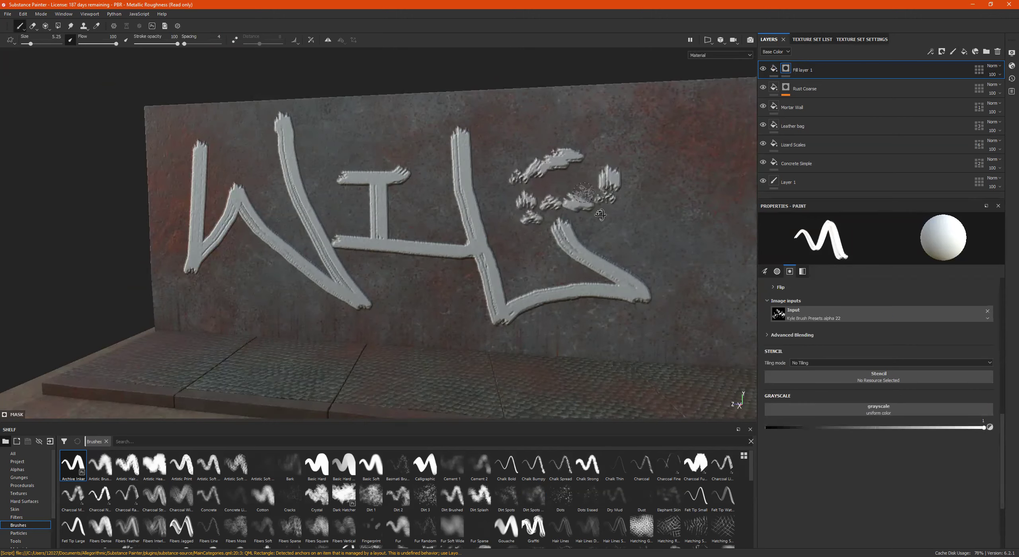
# Step: Disable Fill layer 1's color channel and inspect the height-only strokes from a low side angle
pyautogui.click(774, 67)
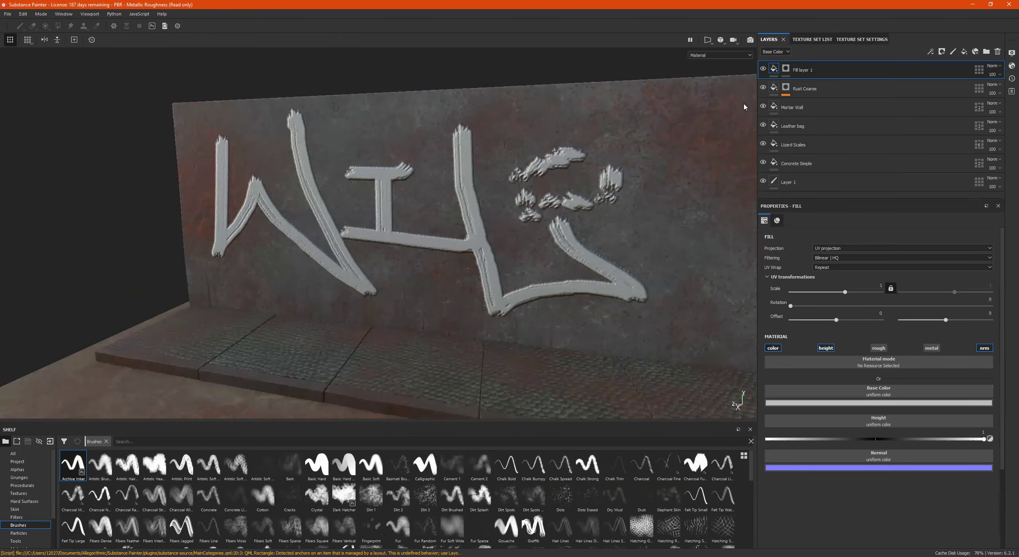
pyautogui.click(773, 348)
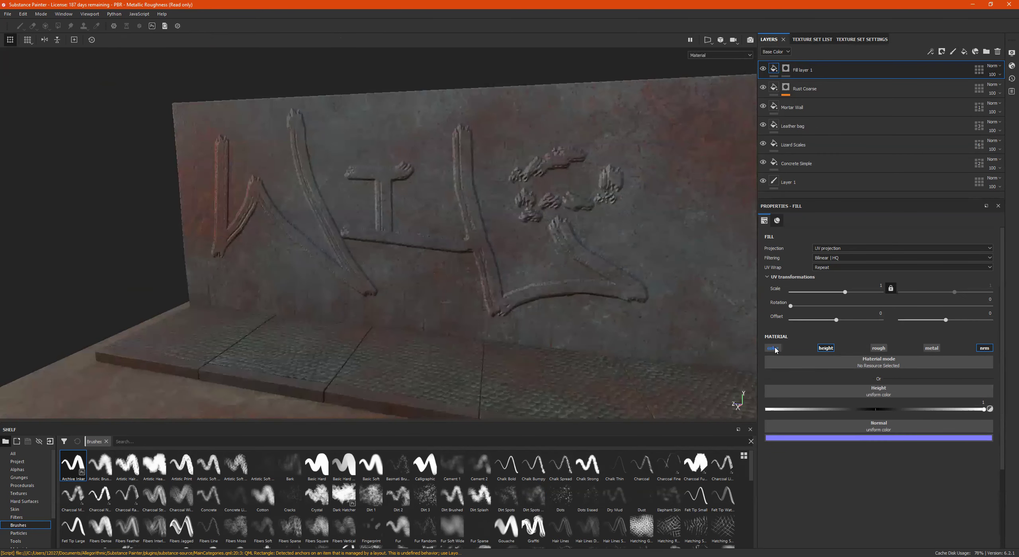
pyautogui.keyDown('alt'); pyautogui.moveTo(470, 238); pyautogui.dragTo(400, 204); pyautogui.keyUp('alt')
pyautogui.keyDown('alt'); pyautogui.moveTo(343, 198); pyautogui.dragTo(332, 228); pyautogui.keyUp('alt')
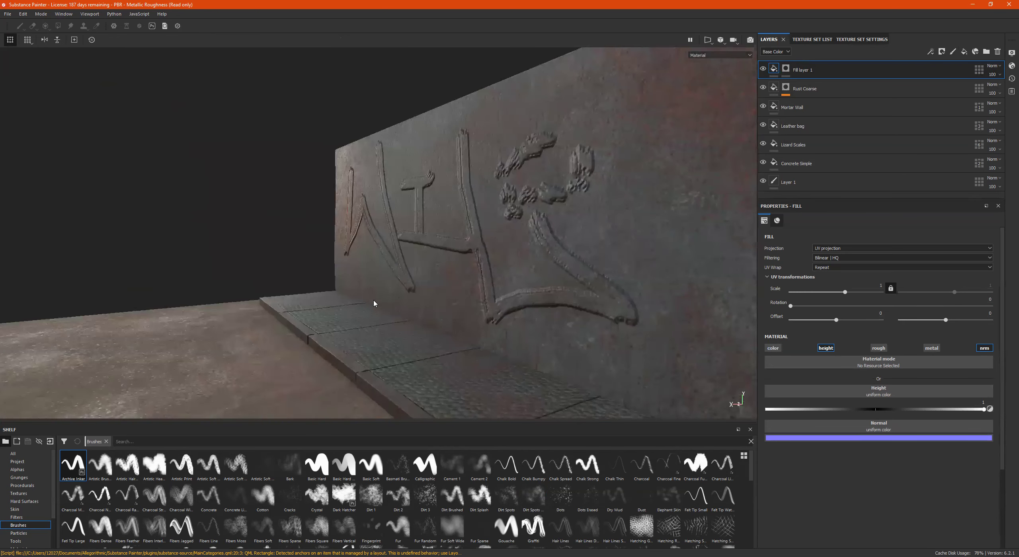
pyautogui.keyDown('alt'); pyautogui.moveTo(373, 301); pyautogui.dragTo(394, 310); pyautogui.keyUp('alt')
pyautogui.click(393, 310)
# Step: Paint speckled relief on the floor, the tiles and the wall on Fill layer 1's mask with the Dirt Spots brush
pyautogui.click(786, 69)
pyautogui.keyDown('alt'); pyautogui.moveTo(492, 352); pyautogui.dragTo(504, 363); pyautogui.keyUp('alt')
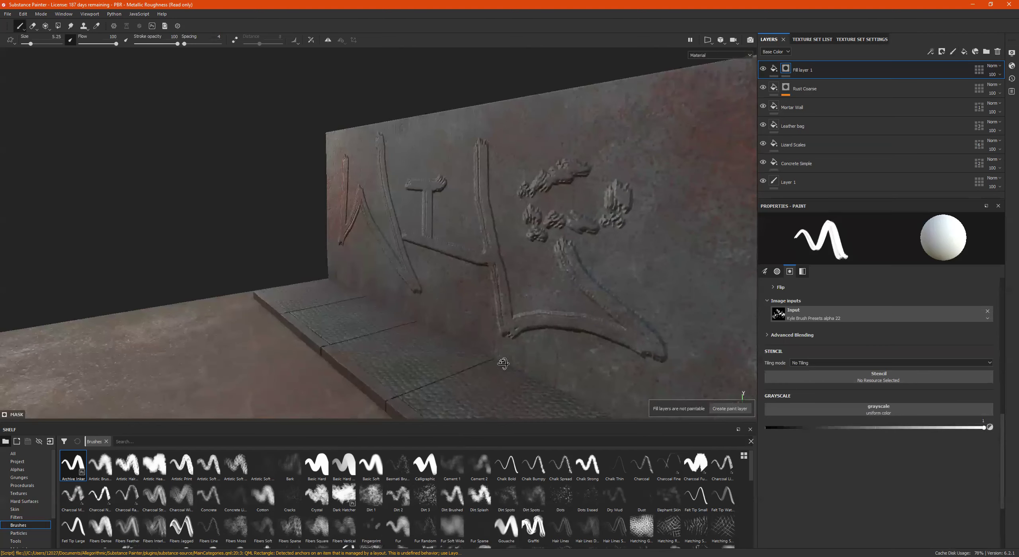
pyautogui.keyDown('alt'); pyautogui.moveTo(407, 390); pyautogui.dragTo(448, 376); pyautogui.keyUp('alt')
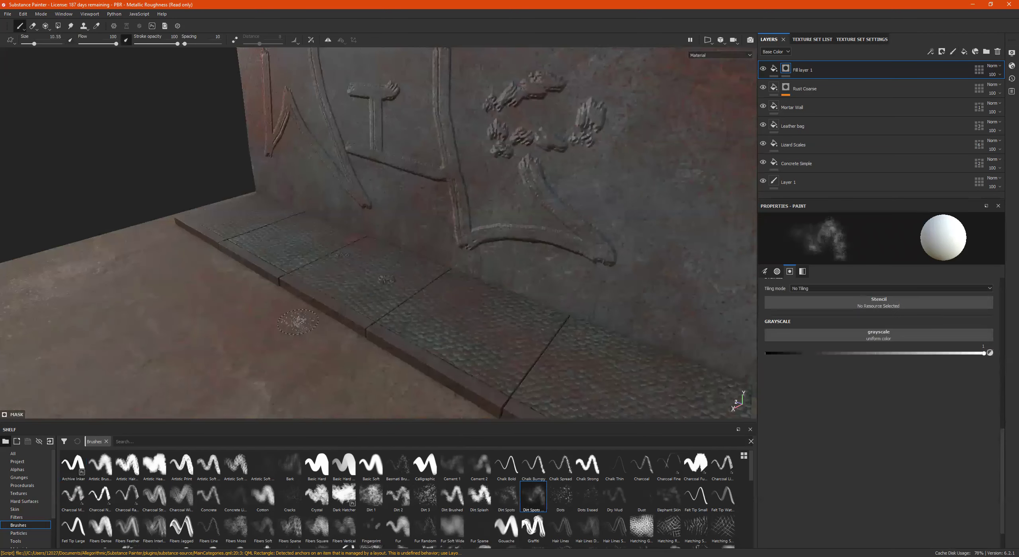
pyautogui.moveTo(297, 322); pyautogui.dragTo(233, 300)
pyautogui.click(381, 279)
pyautogui.moveTo(198, 374); pyautogui.dragTo(234, 351)
pyautogui.moveTo(512, 251)
pyautogui.keyDown('alt'); pyautogui.mouseDown()
pyautogui.moveTo(533, 212)
pyautogui.moveTo(570, 268)
pyautogui.moveTo(564, 287)
pyautogui.moveTo(581, 272)
pyautogui.mouseUp(); pyautogui.keyUp('alt')
pyautogui.scroll(1, 585, 256)
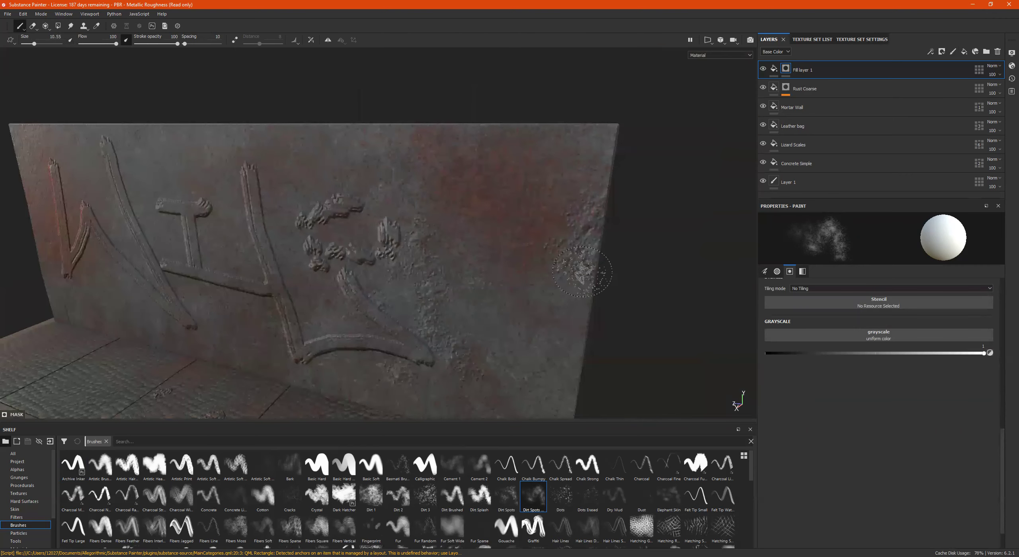
# Step: Paint rough strokes on the wall beside the ring of dabs with the Graffiti brush
pyautogui.click(543, 528)
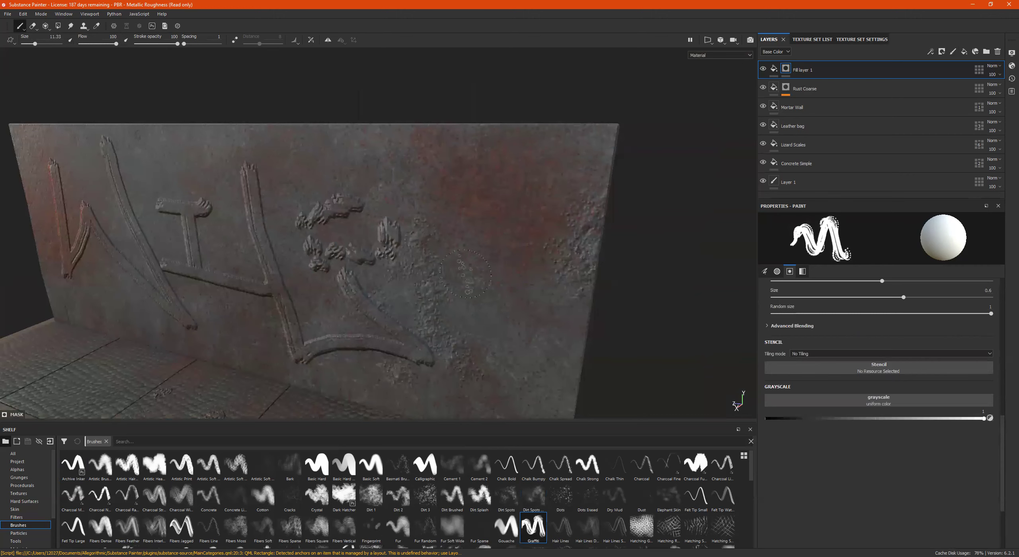
pyautogui.moveTo(424, 155); pyautogui.dragTo(452, 302)
pyautogui.moveTo(408, 198); pyautogui.dragTo(522, 235)
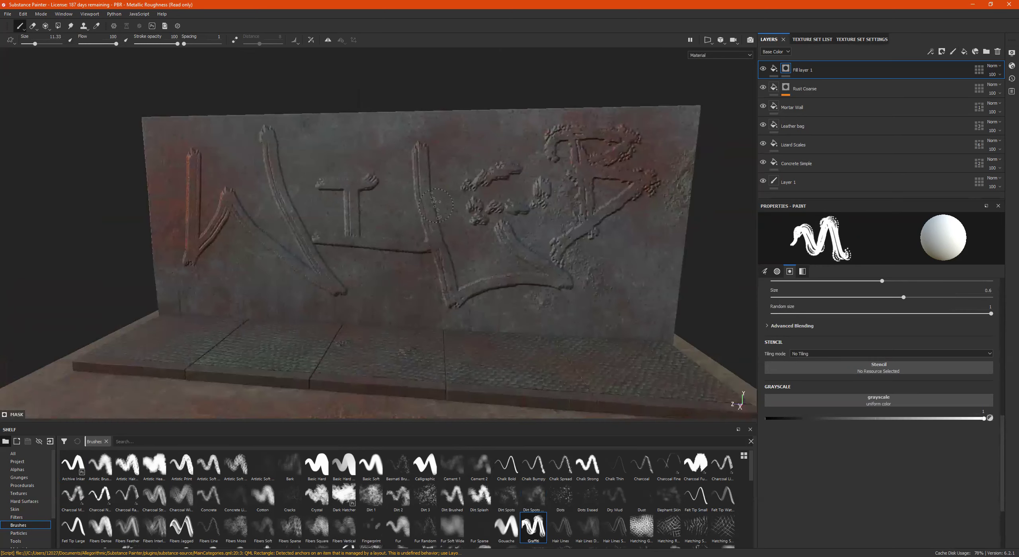
pyautogui.keyDown('alt'); pyautogui.moveTo(492, 228); pyautogui.dragTo(500, 235); pyautogui.keyUp('alt')
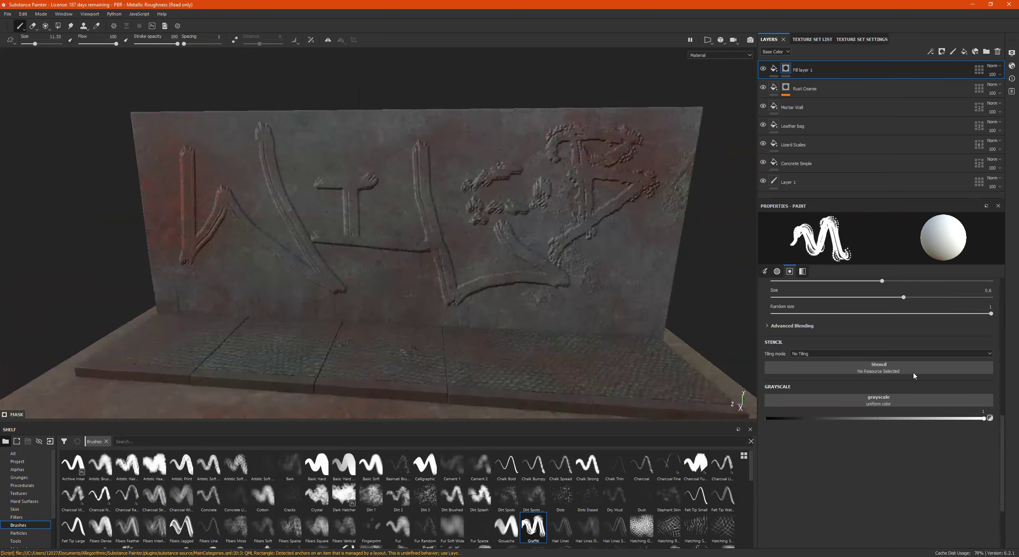
# Step: Duplicate Fill layer 1 together with its mask
pyautogui.rightClick(786, 71)
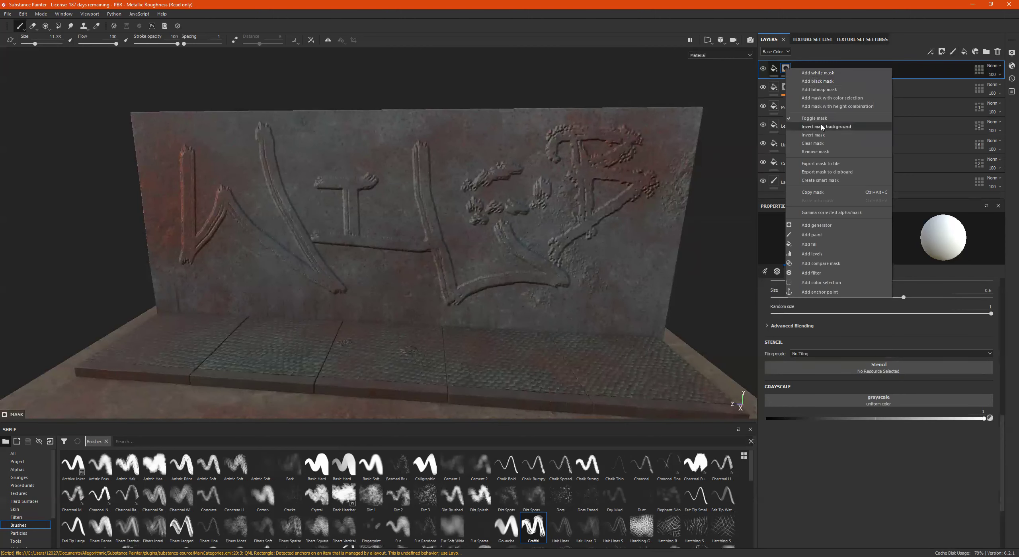
pyautogui.click(890, 24)
pyautogui.click(774, 68)
pyautogui.rightClick(776, 71)
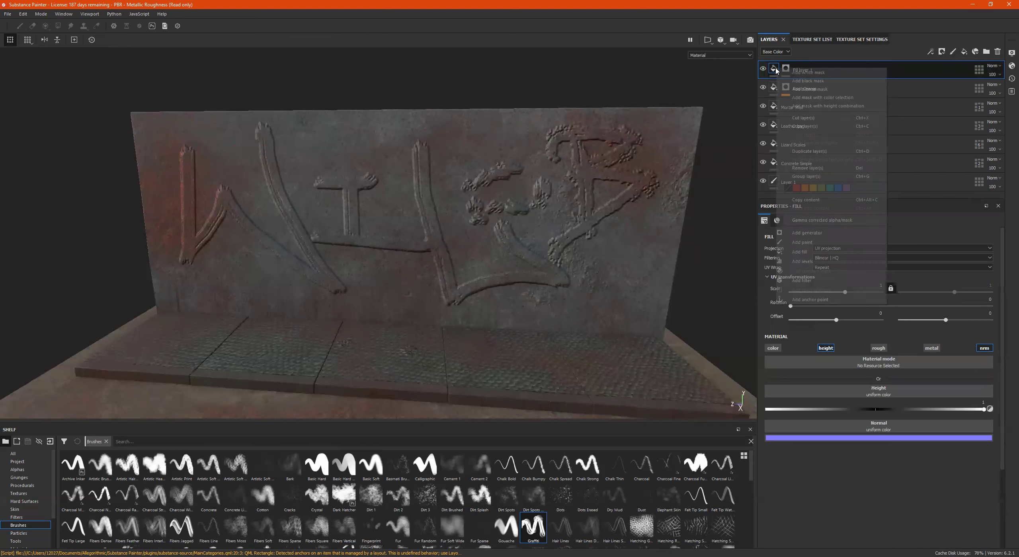
pyautogui.click(825, 151)
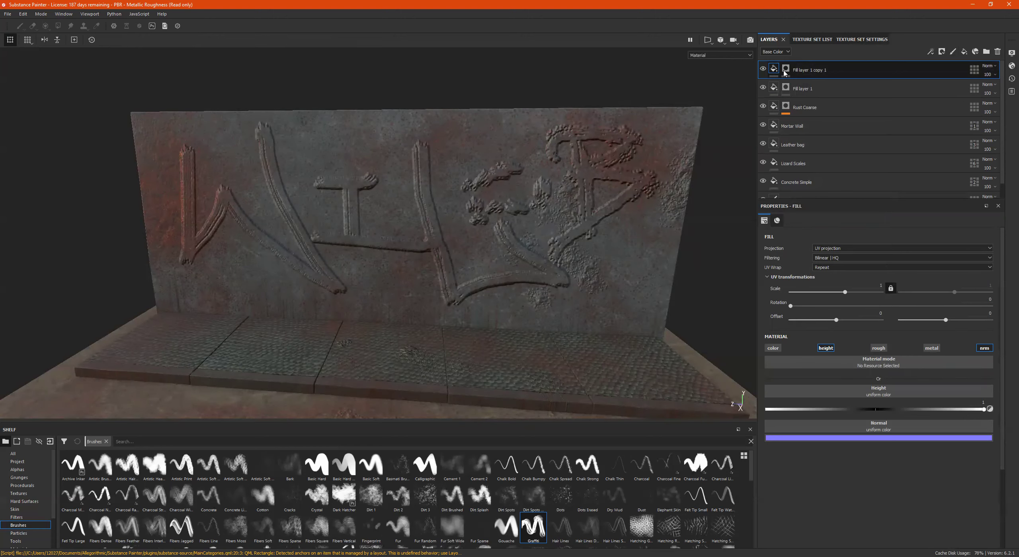
# Step: Hide the original Fill layer 1 and clear the mask of Fill layer 1 copy 1
pyautogui.rightClick(823, 87)
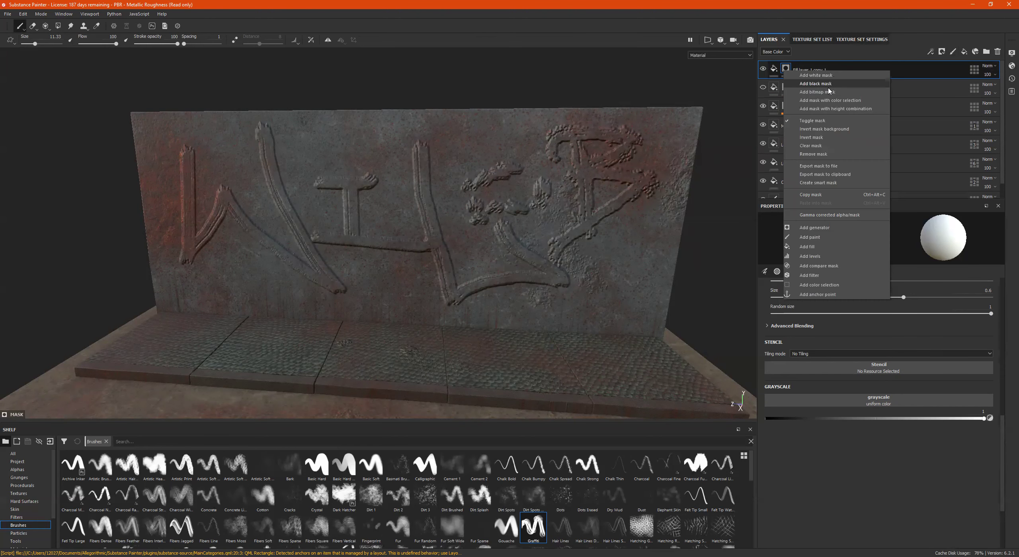
pyautogui.click(820, 141)
# Step: Paint the word "BRUSH" in large letters across the wall on the copied layer's mask with the Graffiti brush
pyautogui.moveTo(300, 183)
pyautogui.keyDown('alt'); pyautogui.mouseDown()
pyautogui.moveTo(428, 163)
pyautogui.moveTo(270, 193)
pyautogui.moveTo(272, 174)
pyautogui.moveTo(320, 277)
pyautogui.mouseUp(); pyautogui.keyUp('alt')
pyautogui.moveTo(244, 209)
pyautogui.mouseDown()
pyautogui.moveTo(340, 157)
pyautogui.moveTo(283, 216)
pyautogui.moveTo(394, 237)
pyautogui.moveTo(274, 308)
pyautogui.mouseUp()
pyautogui.moveTo(388, 154); pyautogui.dragTo(394, 287)
pyautogui.moveTo(360, 171)
pyautogui.mouseDown()
pyautogui.moveTo(434, 145)
pyautogui.moveTo(389, 195)
pyautogui.moveTo(472, 252)
pyautogui.mouseUp()
pyautogui.moveTo(469, 162)
pyautogui.mouseDown()
pyautogui.moveTo(459, 213)
pyautogui.moveTo(517, 175)
pyautogui.moveTo(515, 119)
pyautogui.mouseUp()
pyautogui.moveTo(589, 175)
pyautogui.mouseDown()
pyautogui.moveTo(578, 138)
pyautogui.moveTo(542, 176)
pyautogui.moveTo(576, 240)
pyautogui.moveTo(535, 217)
pyautogui.moveTo(554, 222)
pyautogui.mouseUp()
pyautogui.moveTo(621, 127); pyautogui.dragTo(615, 269)
pyautogui.moveTo(679, 106); pyautogui.dragTo(676, 293)
pyautogui.moveTo(624, 235); pyautogui.dragTo(709, 201)
pyautogui.moveTo(639, 203)
pyautogui.keyDown('alt'); pyautogui.mouseDown()
pyautogui.moveTo(501, 179)
pyautogui.moveTo(359, 171)
pyautogui.moveTo(391, 177)
pyautogui.mouseUp(); pyautogui.keyUp('alt')
pyautogui.moveTo(360, 238)
pyautogui.keyDown('alt'); pyautogui.mouseDown()
pyautogui.moveTo(422, 227)
pyautogui.moveTo(470, 235)
pyautogui.moveTo(429, 238)
pyautogui.mouseUp(); pyautogui.keyUp('alt')
pyautogui.keyDown('alt'); pyautogui.moveTo(430, 239); pyautogui.dragTo(406, 205, button='middle'); pyautogui.keyUp('alt')
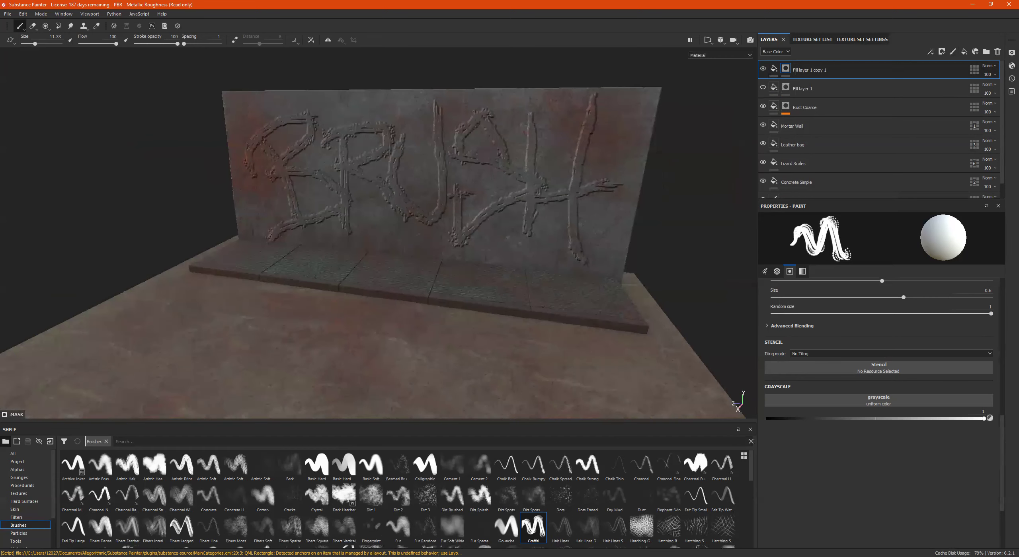
pyautogui.keyDown('alt'); pyautogui.moveTo(406, 205); pyautogui.dragTo(422, 202); pyautogui.keyUp('alt')
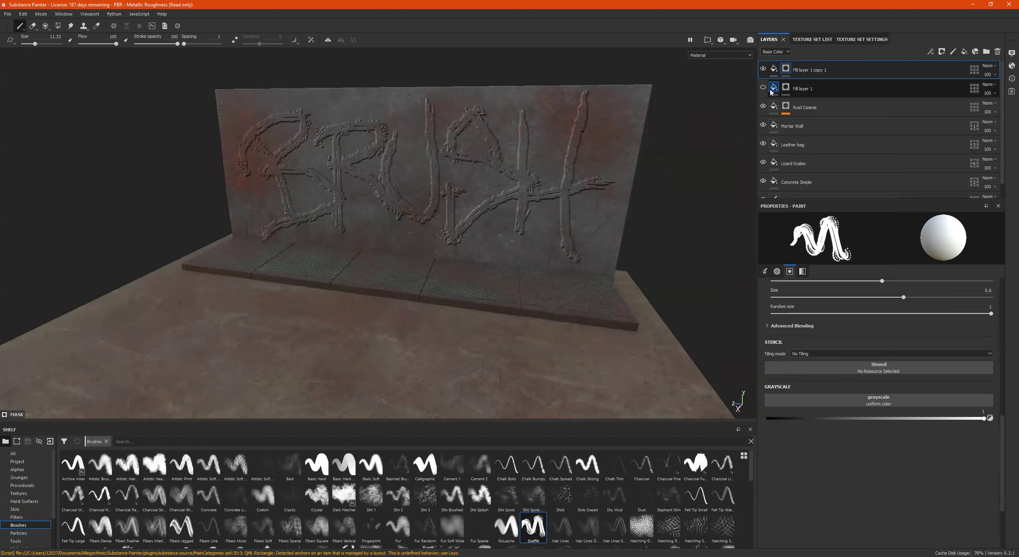
# Step: Show the original Fill layer 1 again and clear its mask
pyautogui.keyDown('alt'); pyautogui.moveTo(348, 246); pyautogui.dragTo(351, 267); pyautogui.keyUp('alt')
pyautogui.keyDown('alt'); pyautogui.moveTo(351, 267); pyautogui.dragTo(330, 238, button='middle'); pyautogui.keyUp('alt')
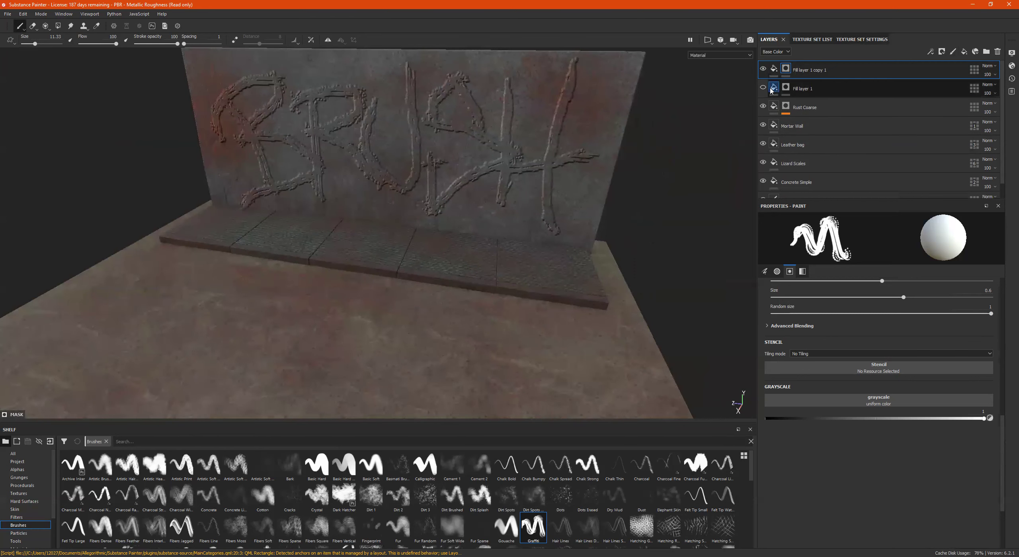
pyautogui.click(762, 87)
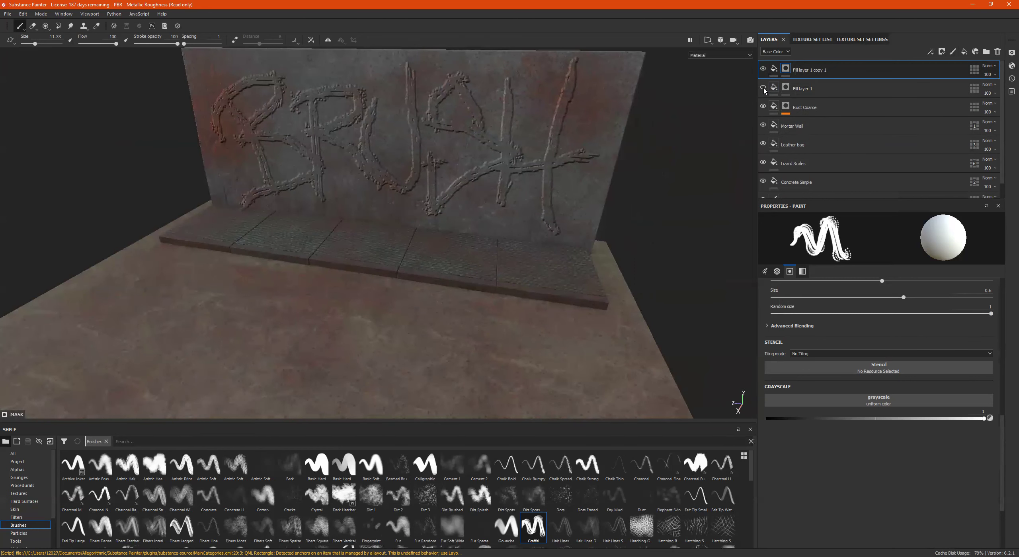
pyautogui.click(786, 90)
pyautogui.rightClick(786, 85)
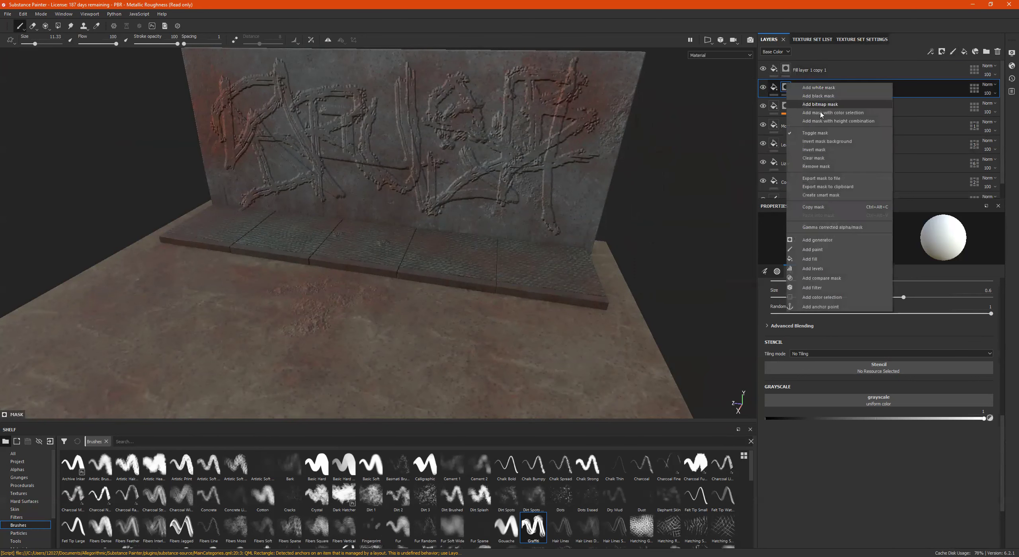
pyautogui.click(822, 159)
# Step: Paint a wide patch of raised debris on the floor in front of the ledge with the Dirt 3 brush at size 36.57
pyautogui.scroll(-1, 561, 197)
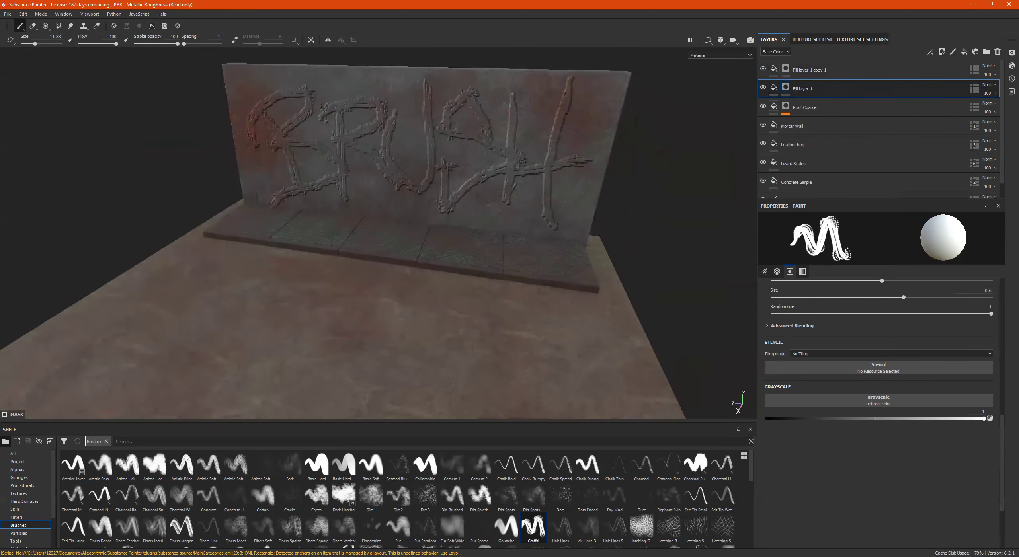
pyautogui.keyDown('alt'); pyautogui.moveTo(430, 248); pyautogui.dragTo(431, 269); pyautogui.keyUp('alt')
pyautogui.click(425, 496)
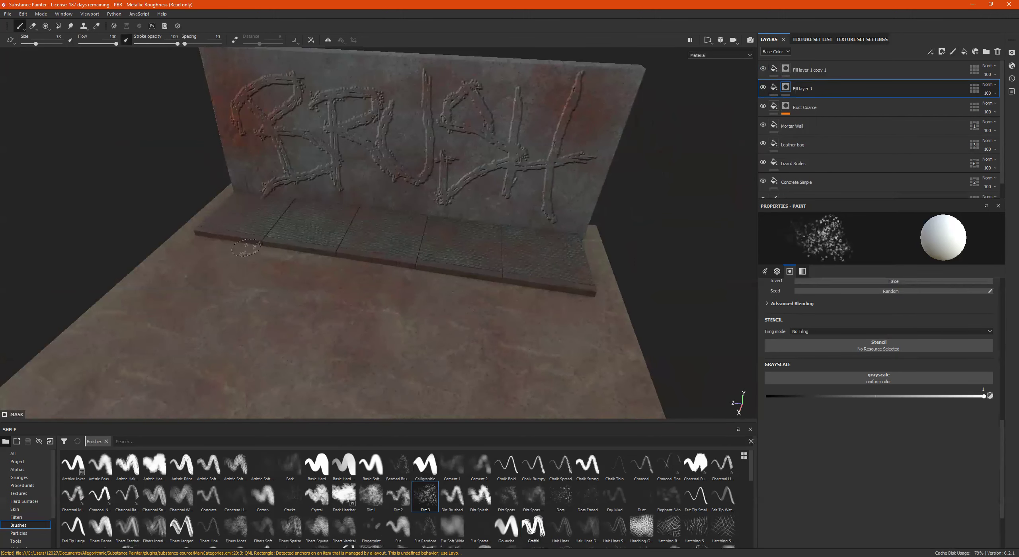
pyautogui.moveTo(36, 44); pyautogui.dragTo(45, 44)
pyautogui.moveTo(257, 300)
pyautogui.mouseDown()
pyautogui.moveTo(356, 313)
pyautogui.moveTo(342, 279)
pyautogui.moveTo(251, 302)
pyautogui.moveTo(470, 314)
pyautogui.moveTo(213, 283)
pyautogui.moveTo(279, 319)
pyautogui.mouseUp()
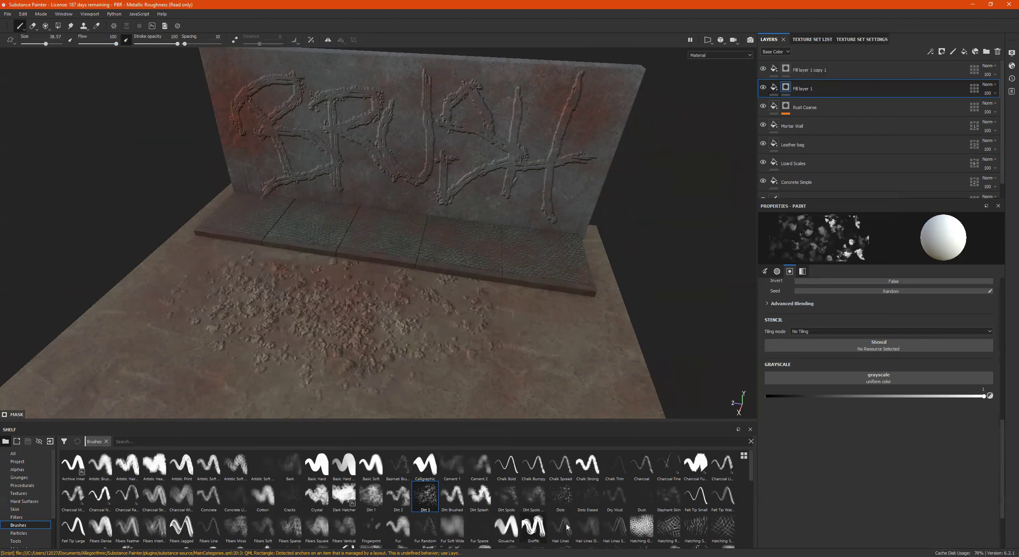
# Step: Paint a few cross-hatched patches on the floor beside the dirt with the dense Hatching brush
pyautogui.click(641, 530)
pyautogui.moveTo(549, 326)
pyautogui.mouseDown()
pyautogui.moveTo(597, 342)
pyautogui.moveTo(533, 378)
pyautogui.moveTo(592, 389)
pyautogui.mouseUp()
pyautogui.keyDown('alt'); pyautogui.moveTo(590, 332); pyautogui.dragTo(583, 280, button='middle'); pyautogui.keyUp('alt')
pyautogui.scroll(1, 584, 280)
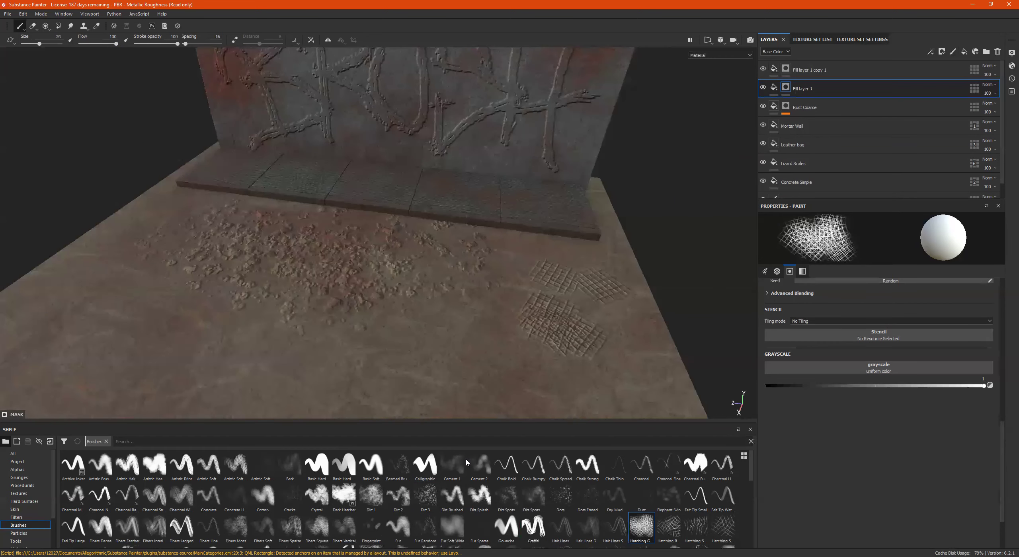
# Step: Stamp groups of curled shapes on the floor in front of the dirt patch with a Leaf Curved brush
pyautogui.scroll(-8, 479, 487)
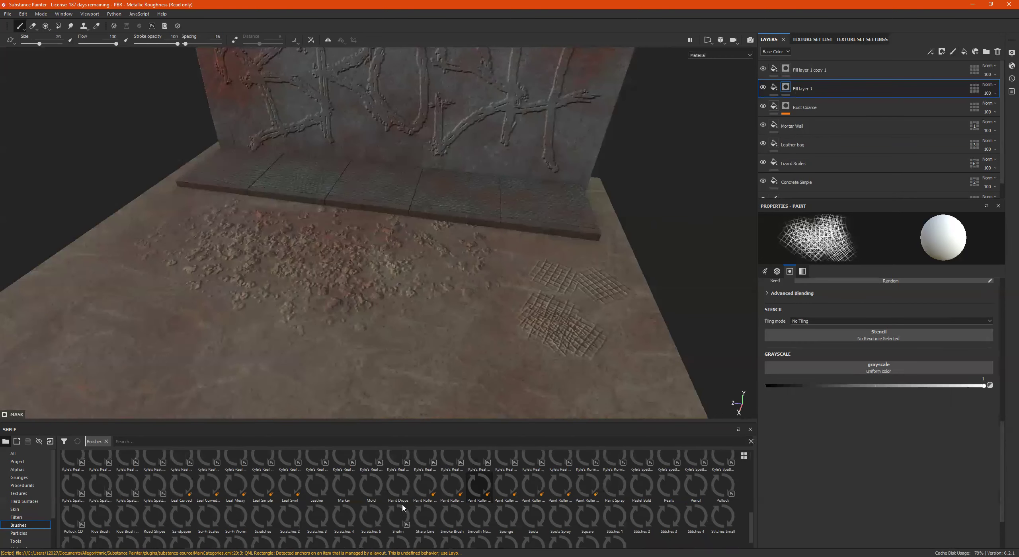
pyautogui.click(208, 474)
pyautogui.click(146, 302)
pyautogui.moveTo(147, 348); pyautogui.dragTo(153, 368)
pyautogui.moveTo(301, 348)
pyautogui.mouseDown()
pyautogui.moveTo(329, 335)
pyautogui.moveTo(374, 382)
pyautogui.moveTo(372, 400)
pyautogui.mouseUp()
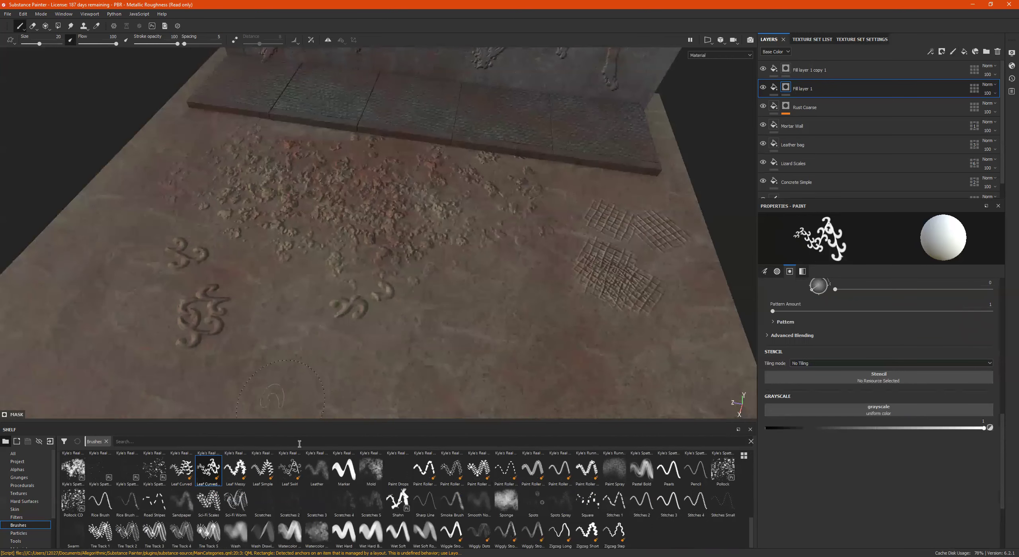
# Step: Stamp several single leaves on the floor around the curled shapes with the Leaf Simple brush
pyautogui.click(270, 477)
pyautogui.click(48, 304)
pyautogui.click(189, 345)
pyautogui.click(277, 351)
pyautogui.click(306, 305)
pyautogui.click(294, 350)
# Step: Splatter raised drops over the floor, ledge and lower wall with the Pollock CD brush at size 120.12
pyautogui.click(73, 504)
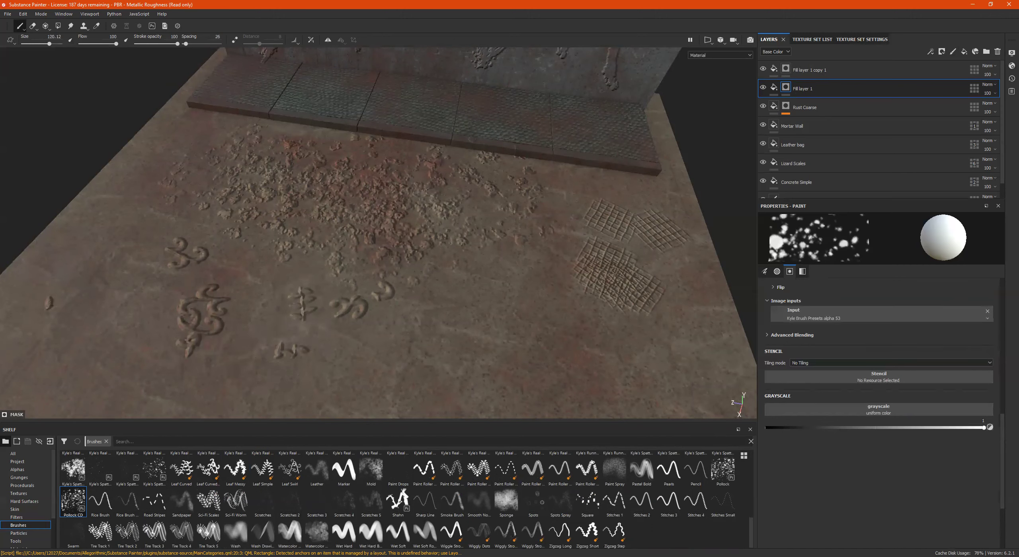
pyautogui.keyDown('alt'); pyautogui.moveTo(358, 279); pyautogui.dragTo(384, 258); pyautogui.keyUp('alt')
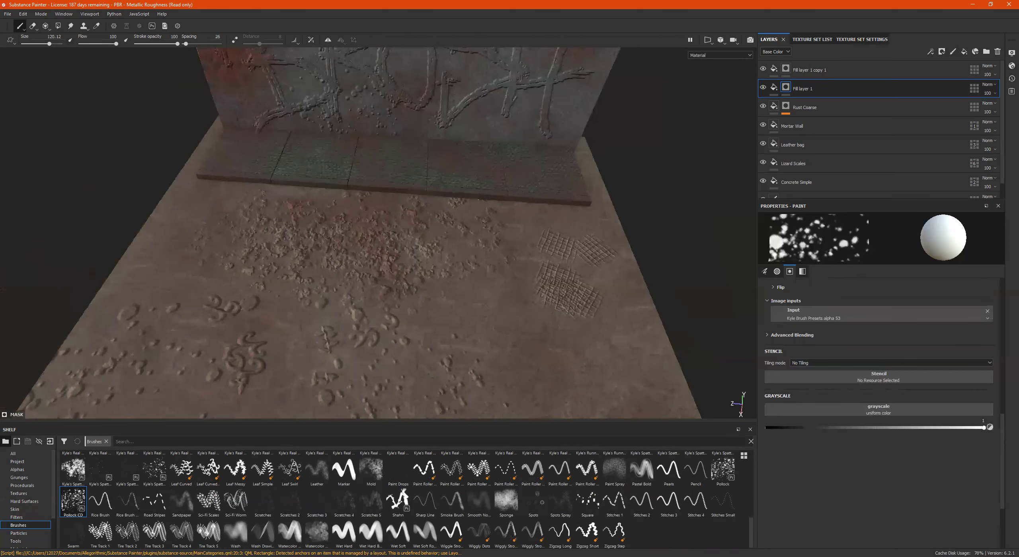
pyautogui.keyDown('alt'); pyautogui.moveTo(378, 179); pyautogui.dragTo(309, 273, button='middle'); pyautogui.keyUp('alt')
pyautogui.click(286, 247)
pyautogui.scroll(2, 286, 246)
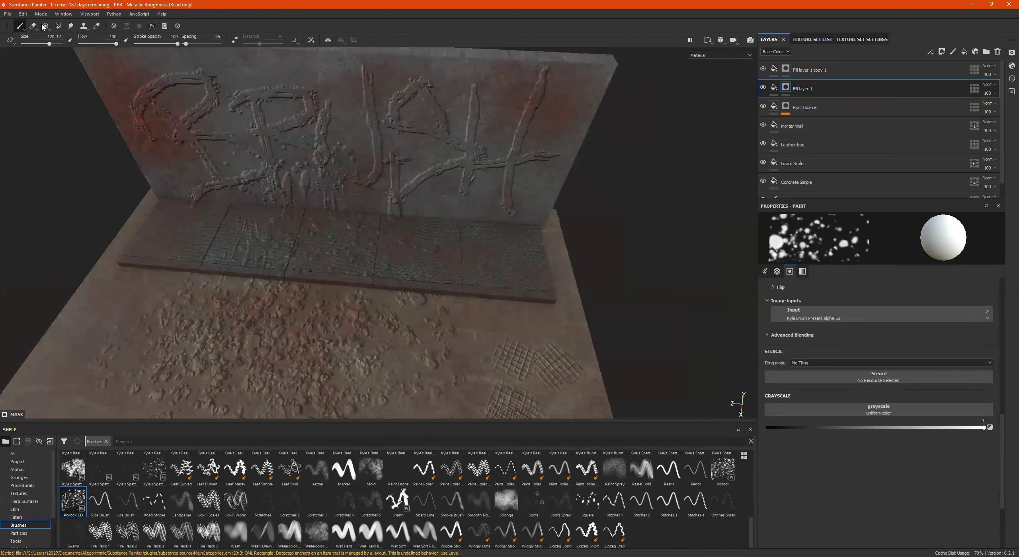
# Step: Reduce the Pollock CD brush to size 2.68 and paint fine speckled strokes on the ledge beneath the wall
pyautogui.click(26, 44)
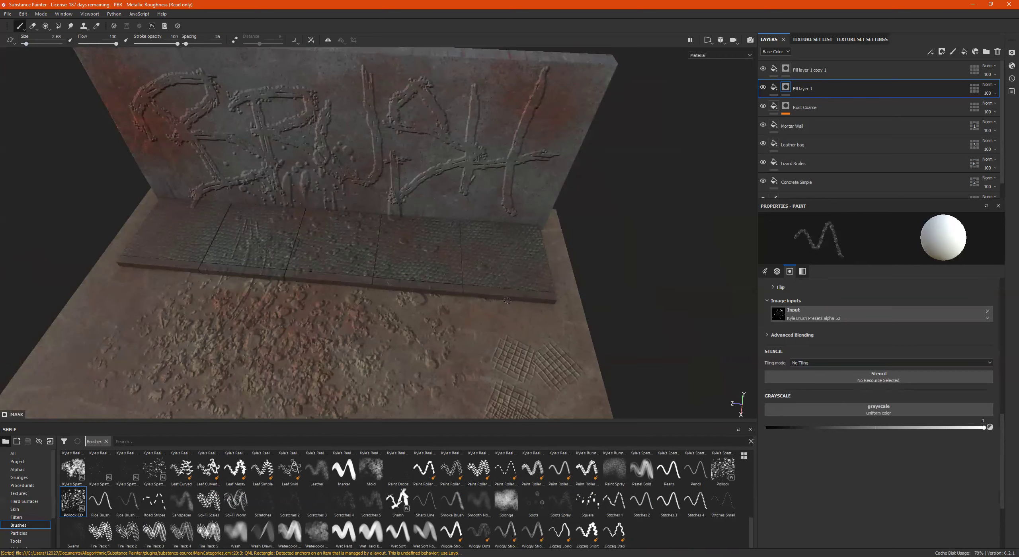
pyautogui.keyDown('alt'); pyautogui.moveTo(486, 288); pyautogui.dragTo(754, 287, button='right'); pyautogui.keyUp('alt')
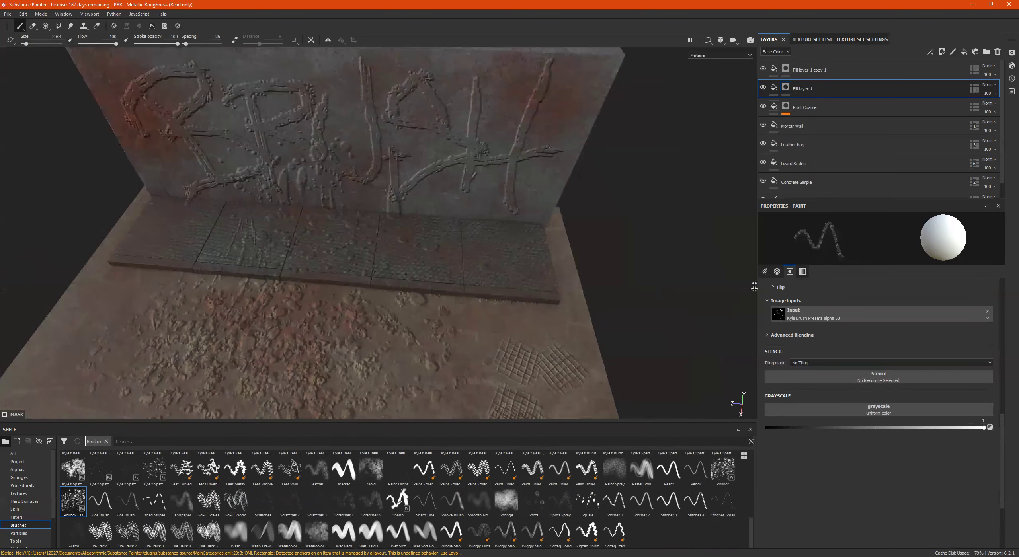
pyautogui.keyDown('alt'); pyautogui.moveTo(553, 281); pyautogui.dragTo(774, 289, button='right'); pyautogui.keyUp('alt')
pyautogui.keyDown('alt'); pyautogui.moveTo(143, 267); pyautogui.dragTo(176, 266, button='right'); pyautogui.keyUp('alt')
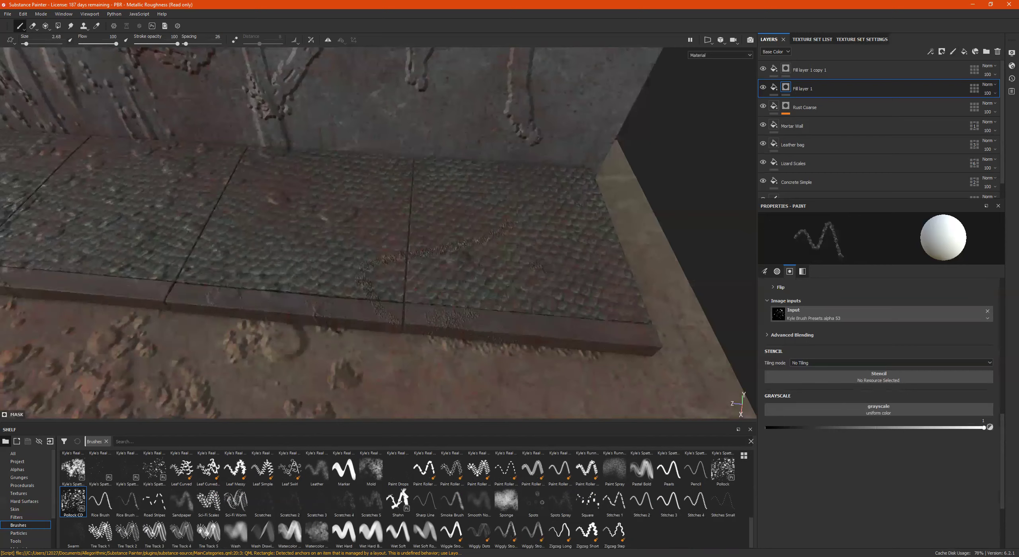
pyautogui.keyDown('alt'); pyautogui.moveTo(533, 270); pyautogui.dragTo(318, 274, button='middle'); pyautogui.keyUp('alt')
pyautogui.keyDown('alt'); pyautogui.moveTo(358, 262); pyautogui.dragTo(246, 255, button='right'); pyautogui.keyUp('alt')
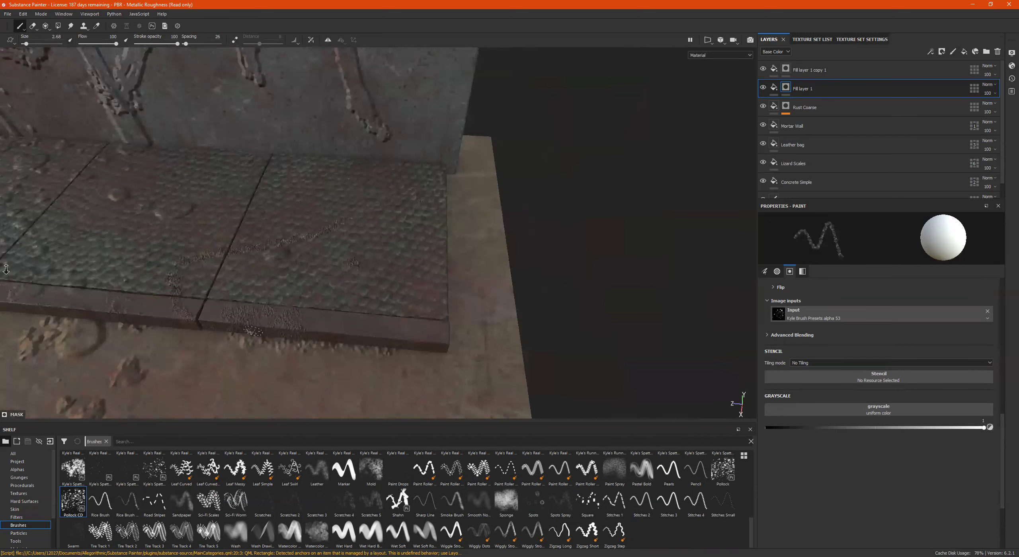
pyautogui.keyDown('alt'); pyautogui.moveTo(358, 286); pyautogui.dragTo(7, 265); pyautogui.keyUp('alt')
pyautogui.keyDown('alt'); pyautogui.moveTo(391, 272); pyautogui.dragTo(30, 65); pyautogui.keyUp('alt')
# Step: Open the texture export settings and select the PBR Metallic Roughness output template
pyautogui.click(8, 14)
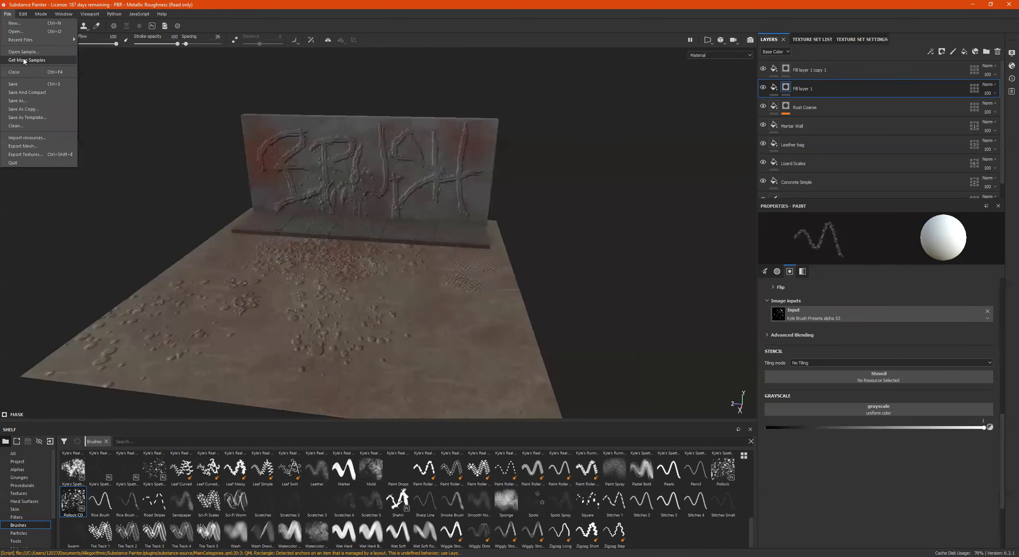
pyautogui.click(25, 155)
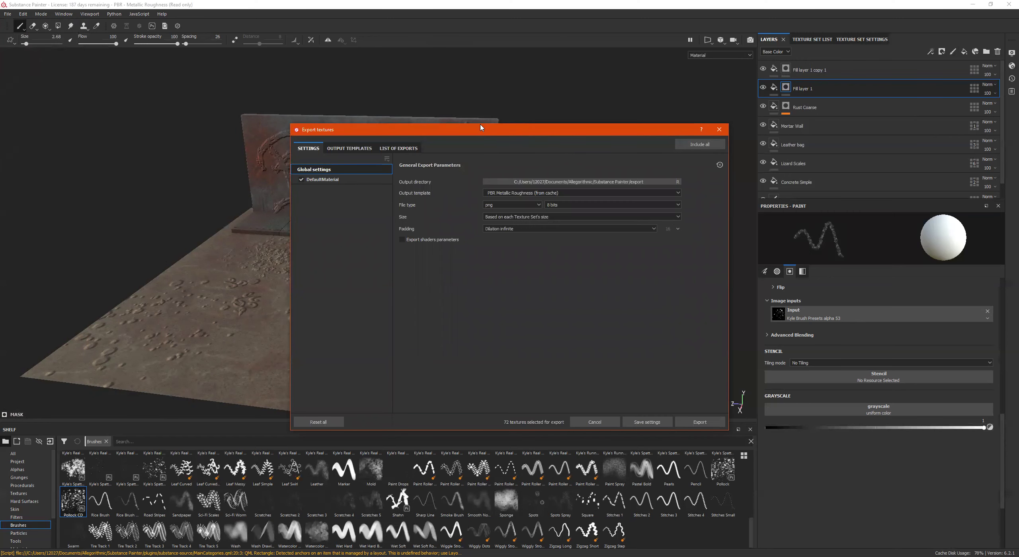
pyautogui.moveTo(487, 134); pyautogui.dragTo(292, 92)
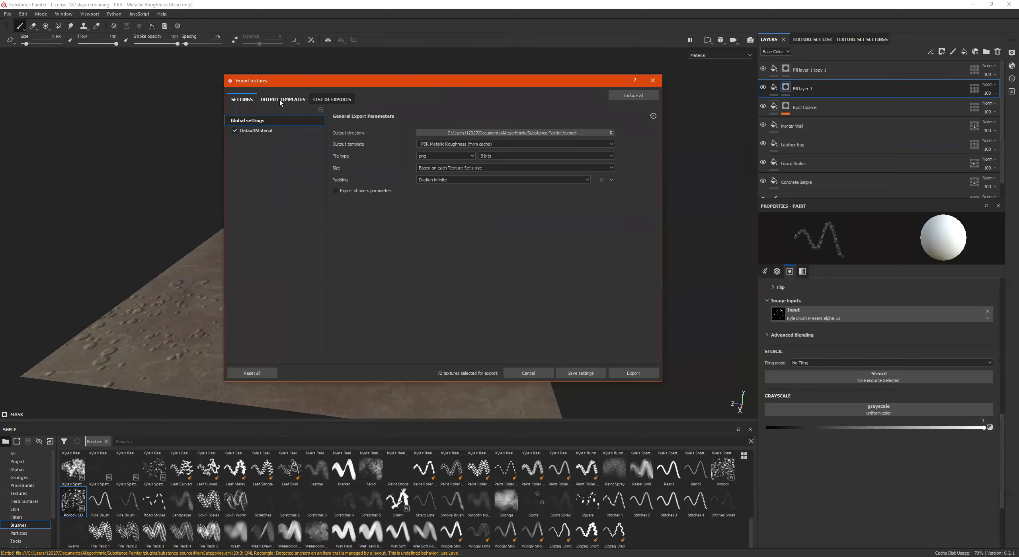
pyautogui.click(280, 100)
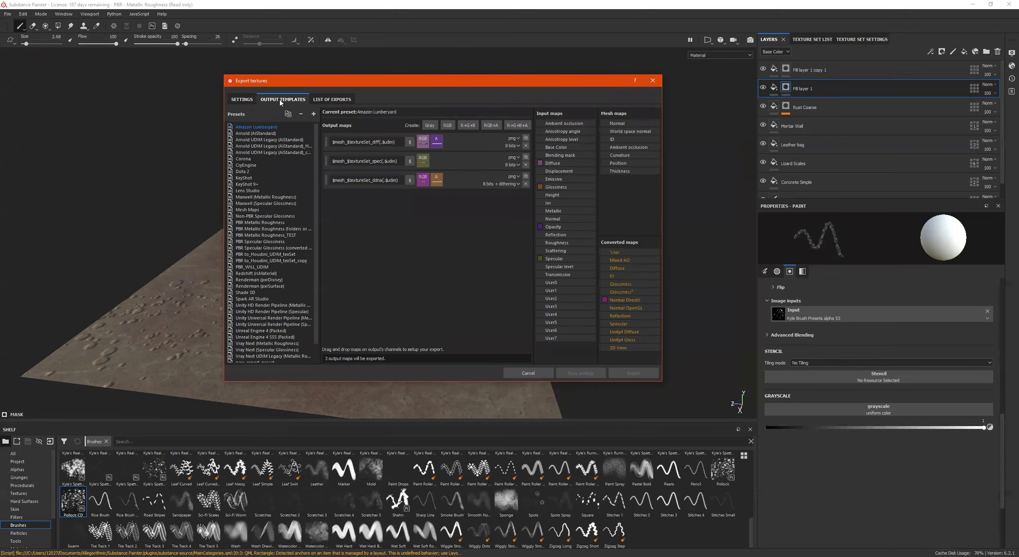
pyautogui.scroll(-2, 311, 201)
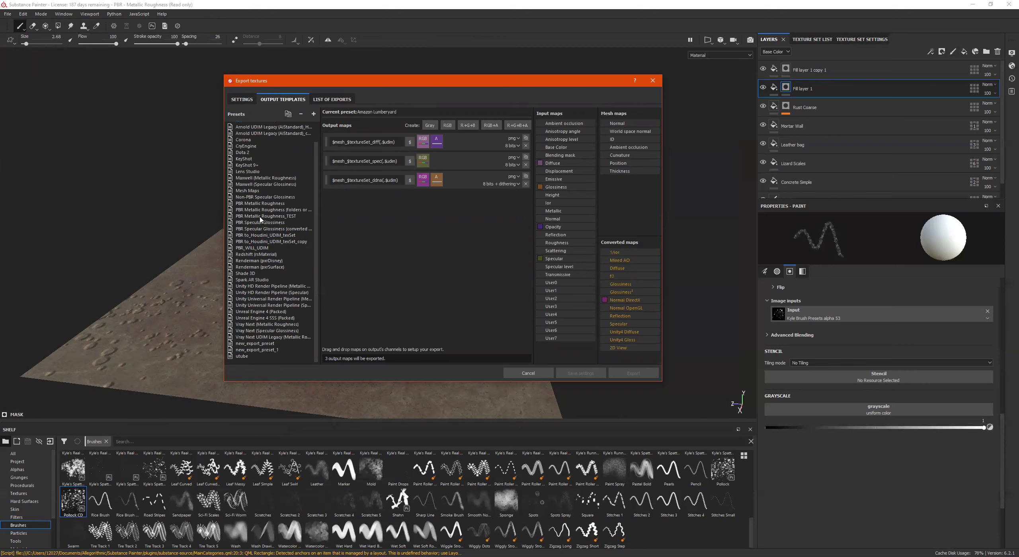
pyautogui.click(267, 204)
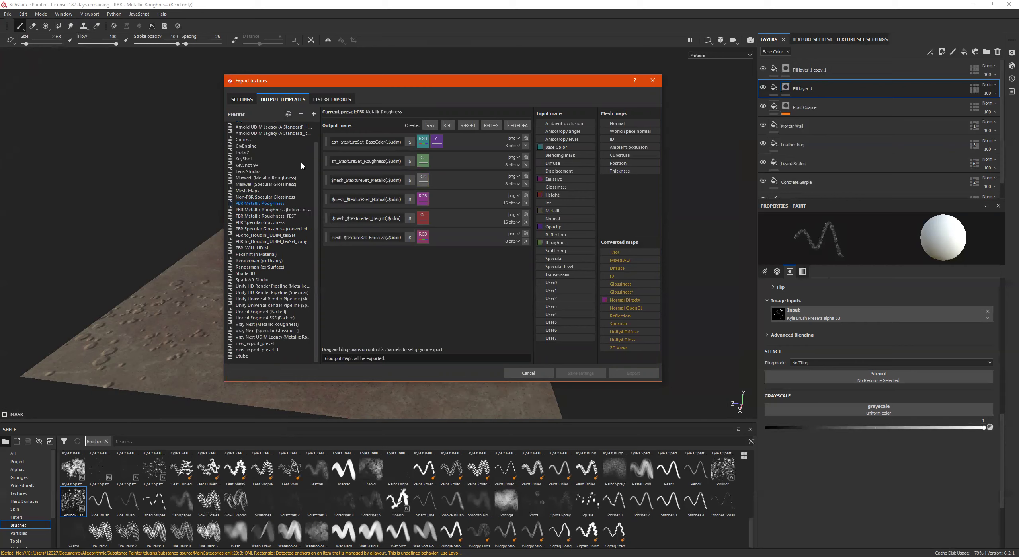
# Step: Duplicate the PBR Metallic Roughness preset and rename the copy PBR Metallic Roughness_Houdini
pyautogui.click(287, 114)
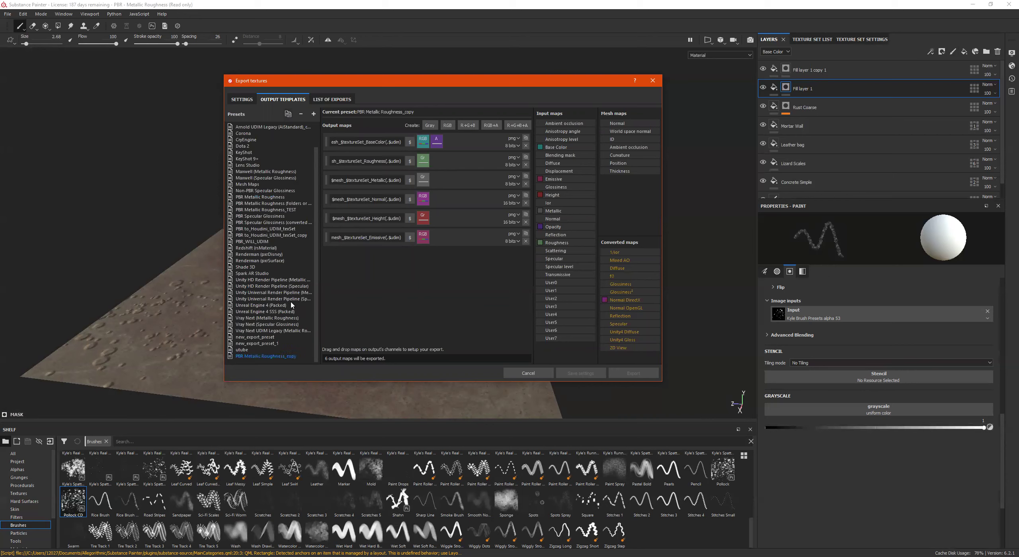
pyautogui.doubleClick(292, 356)
pyautogui.press('BackSpace')
pyautogui.press('BackSpace')
pyautogui.press('BackSpace')
pyautogui.press('Return')
# Step: Compare the output maps of the Non-PBR Specular Glossiness preset and the neighbouring PBR Metallic Roughness presets
pyautogui.click(271, 197)
pyautogui.click(271, 193)
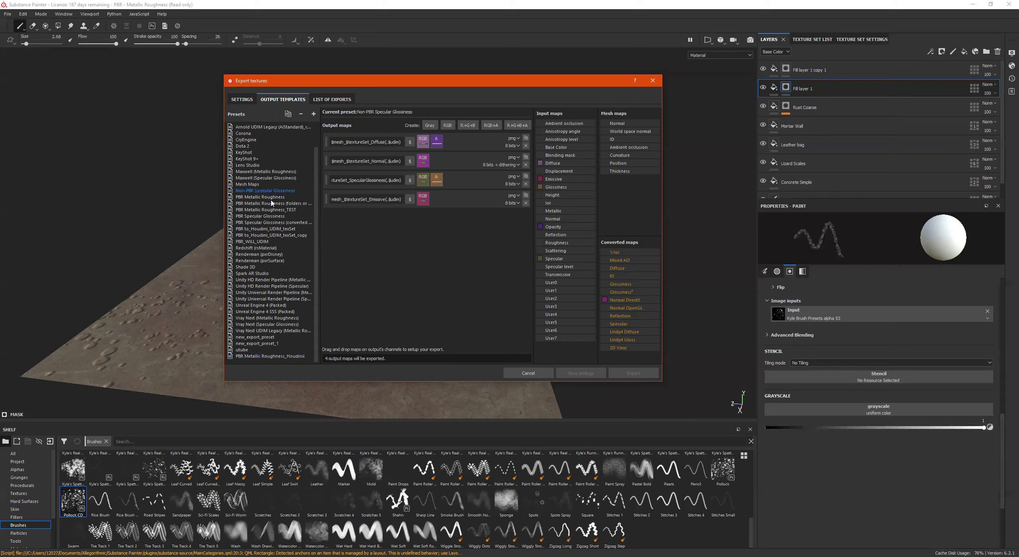
pyautogui.click(271, 203)
pyautogui.click(271, 192)
pyautogui.click(271, 205)
pyautogui.click(272, 211)
pyautogui.click(273, 198)
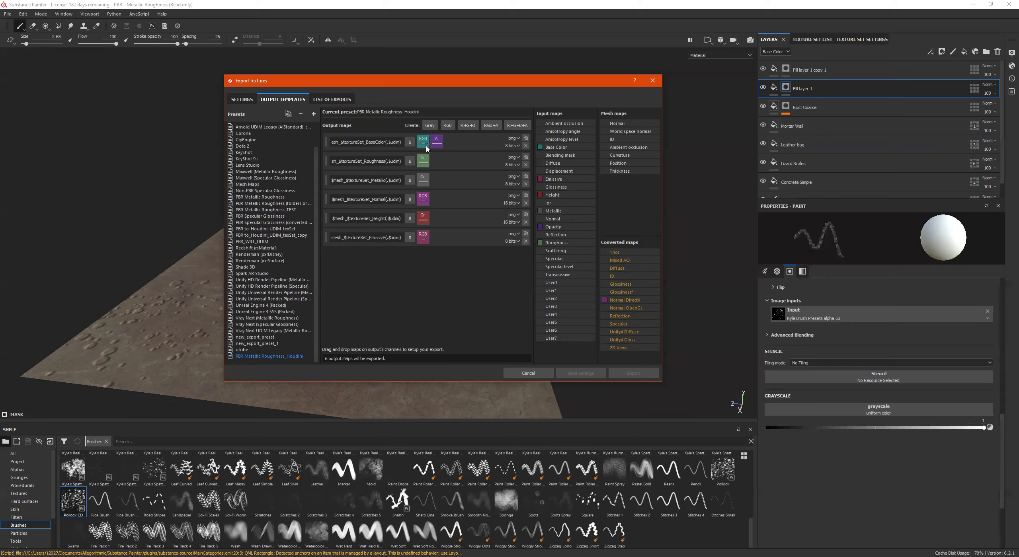
# Step: Try appending an extra $udim token to the Base Color map's file name in the PBR Metallic Roughness_Houdini preset
pyautogui.click(410, 143)
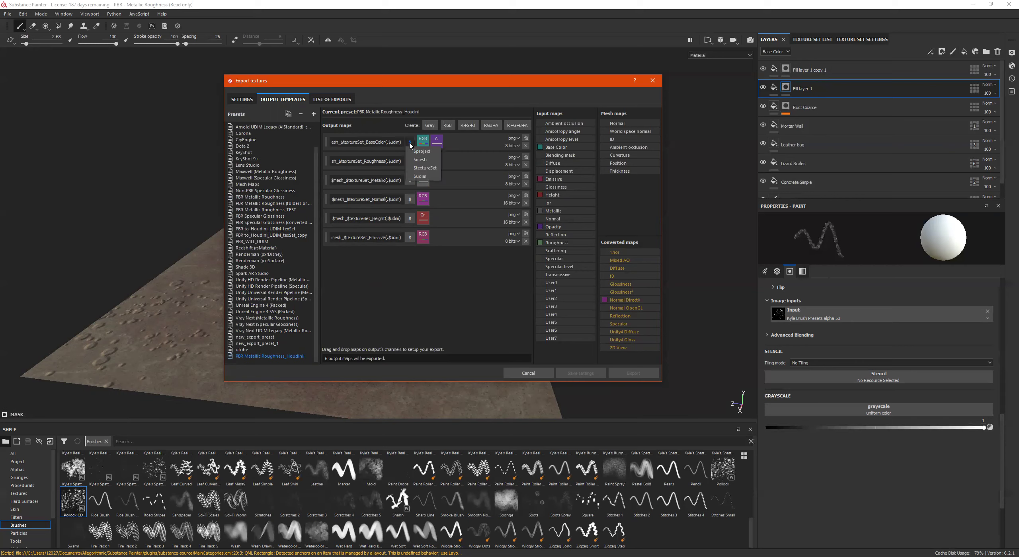
pyautogui.click(419, 176)
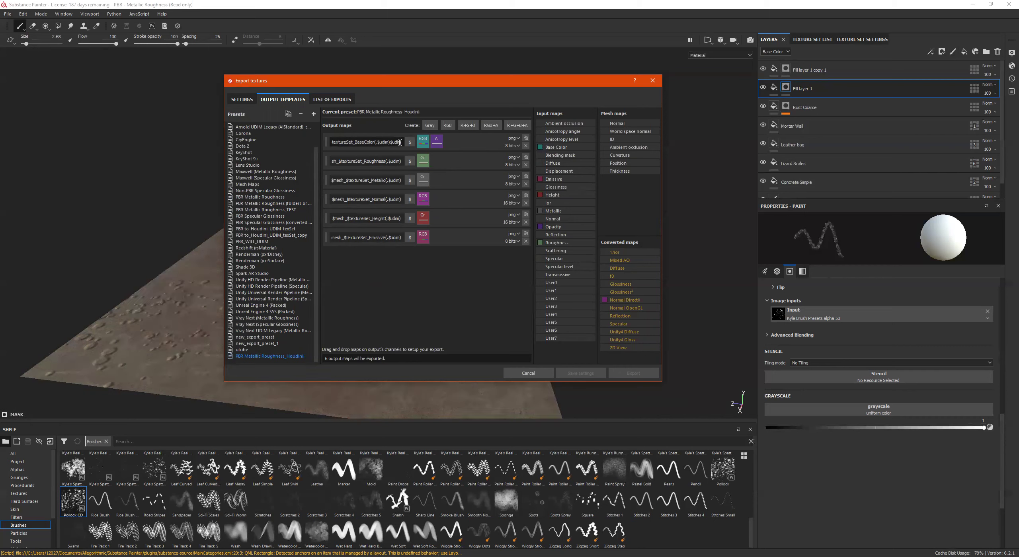
pyautogui.moveTo(402, 143); pyautogui.dragTo(389, 142)
pyautogui.press('BackSpace')
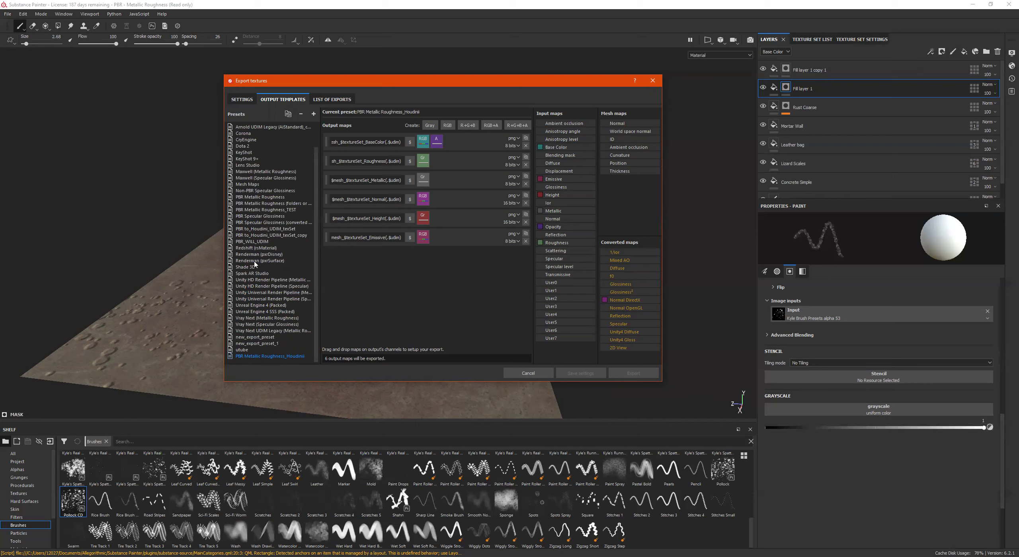
# Step: Set the file type of all six output maps in the PBR Metallic Roughness_Houdini preset to exr
pyautogui.click(513, 139)
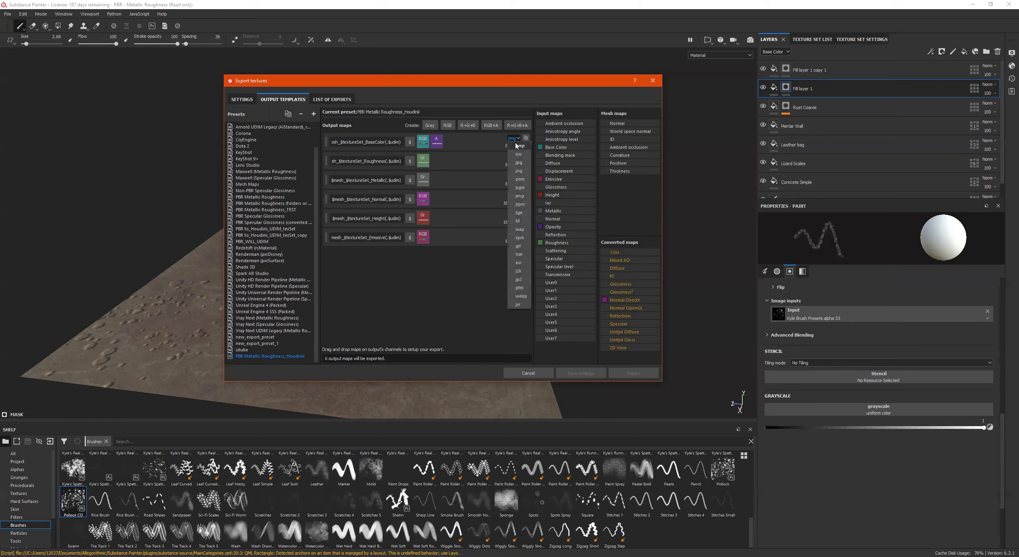
pyautogui.click(519, 263)
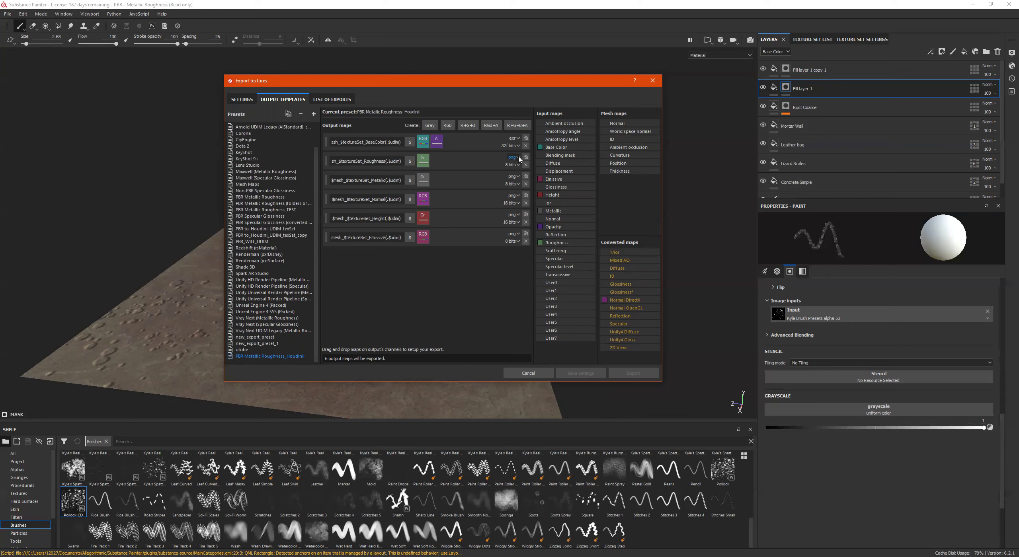
pyautogui.click(514, 157)
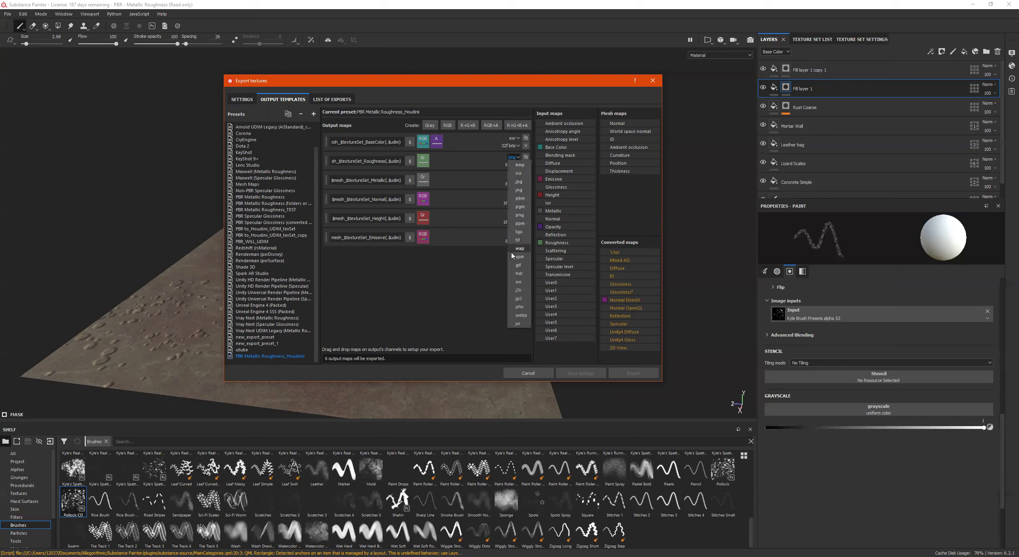
pyautogui.click(518, 281)
pyautogui.click(515, 176)
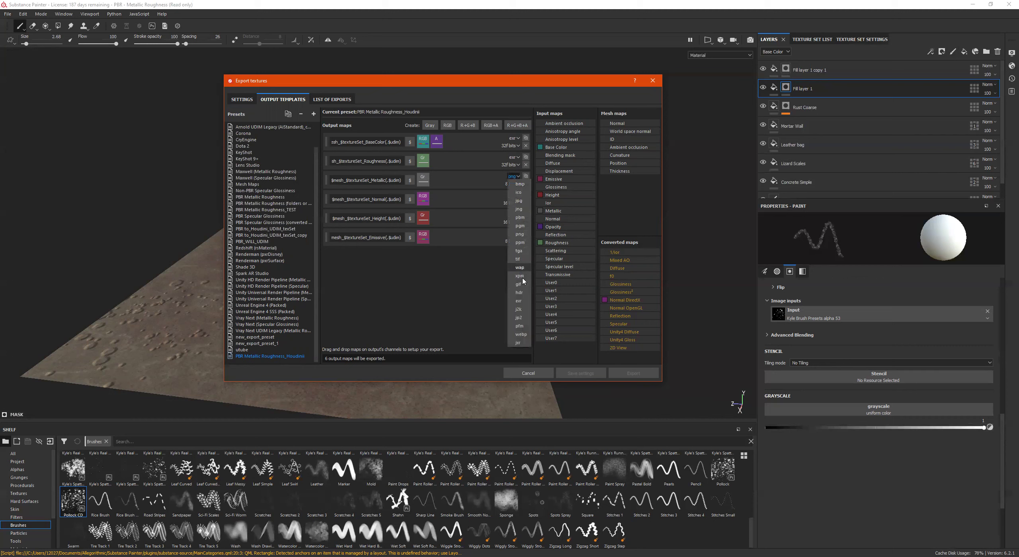
pyautogui.click(518, 301)
pyautogui.click(514, 195)
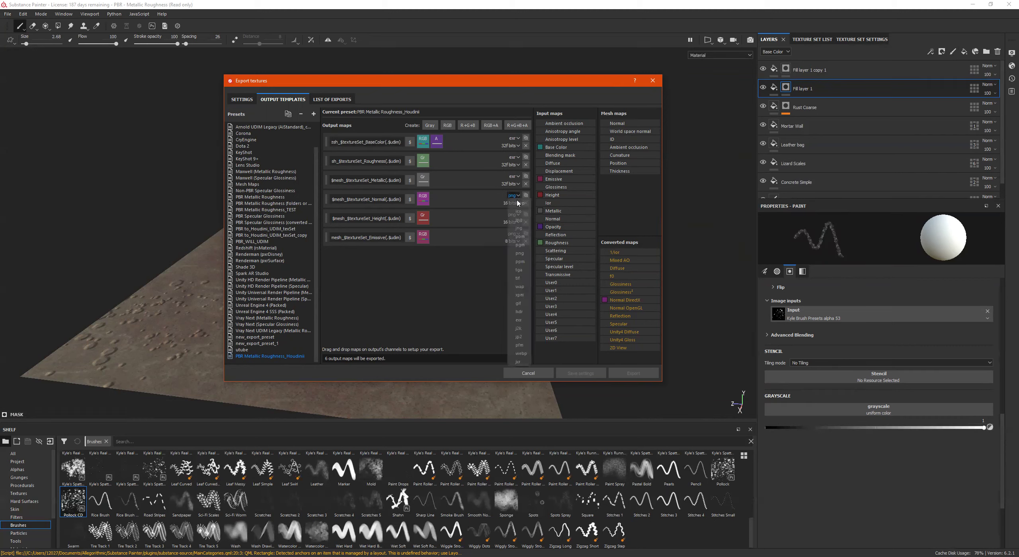
pyautogui.click(524, 322)
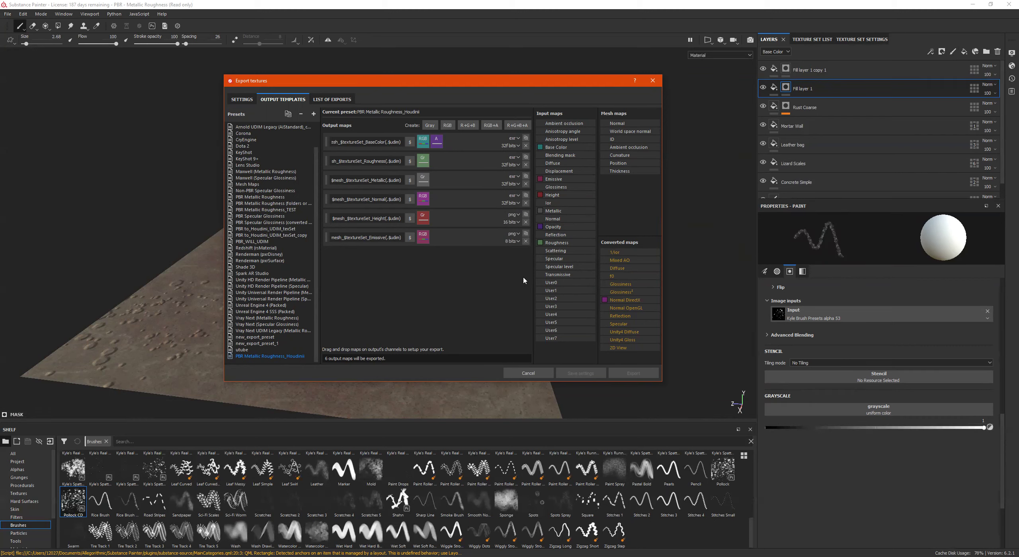
pyautogui.click(519, 215)
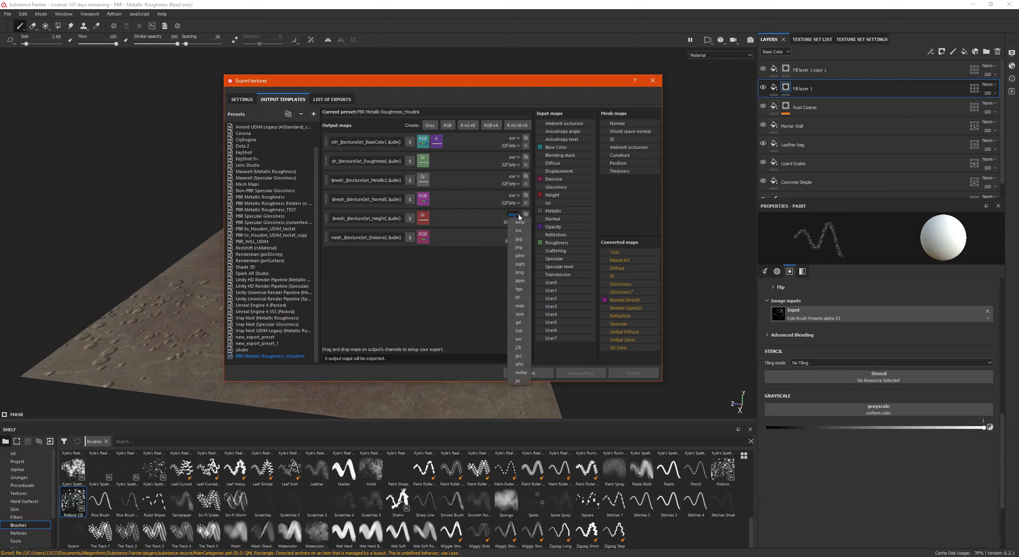
pyautogui.click(520, 338)
pyautogui.click(514, 234)
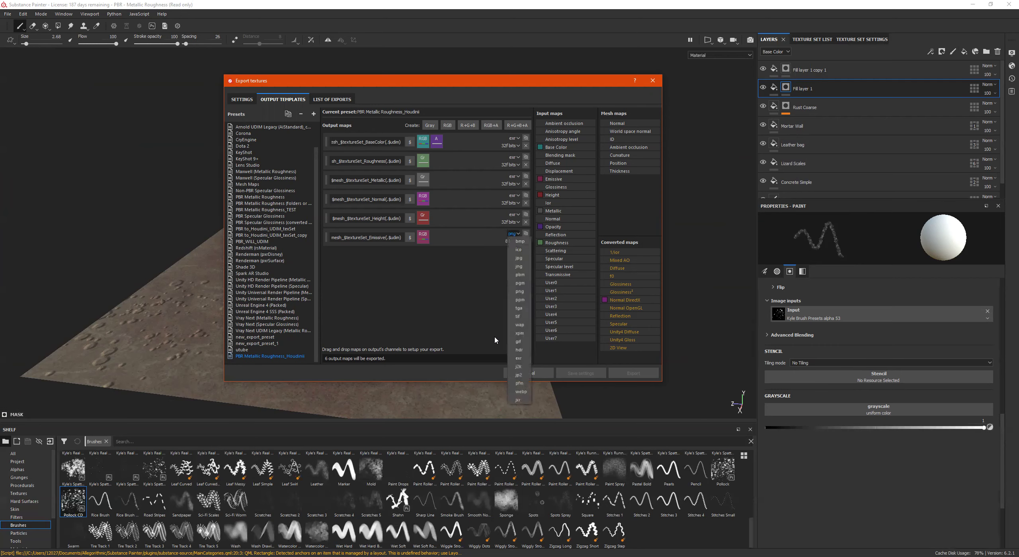
pyautogui.click(520, 360)
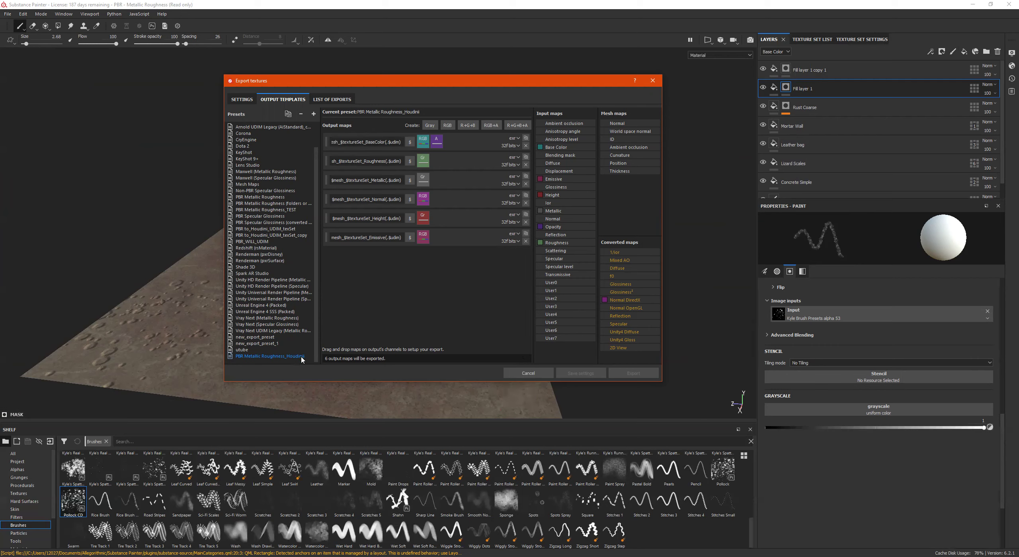
# Step: In the general export parameters, choose PBR Metallic Roughness_Houdini as the output template and exr as the file type
pyautogui.click(243, 100)
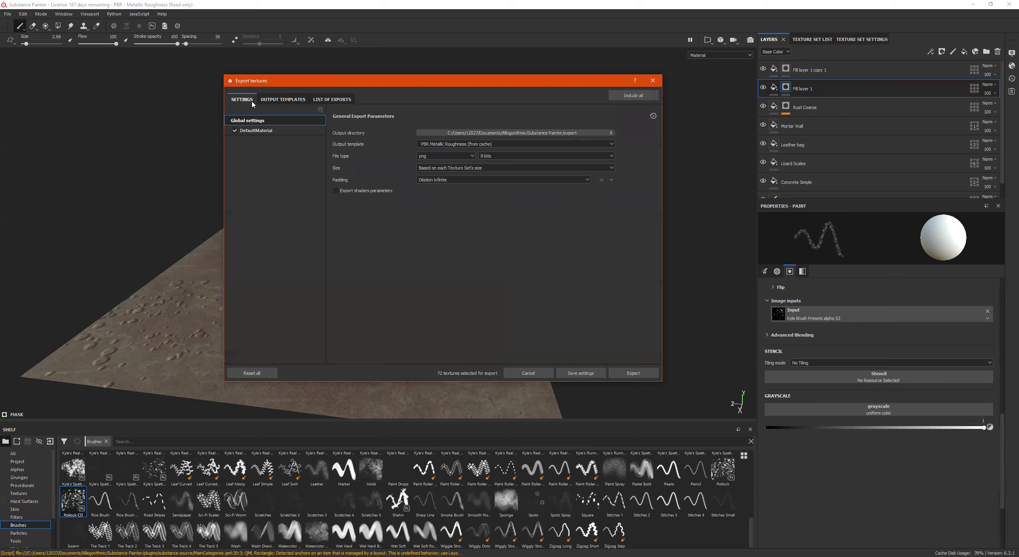
pyautogui.click(472, 145)
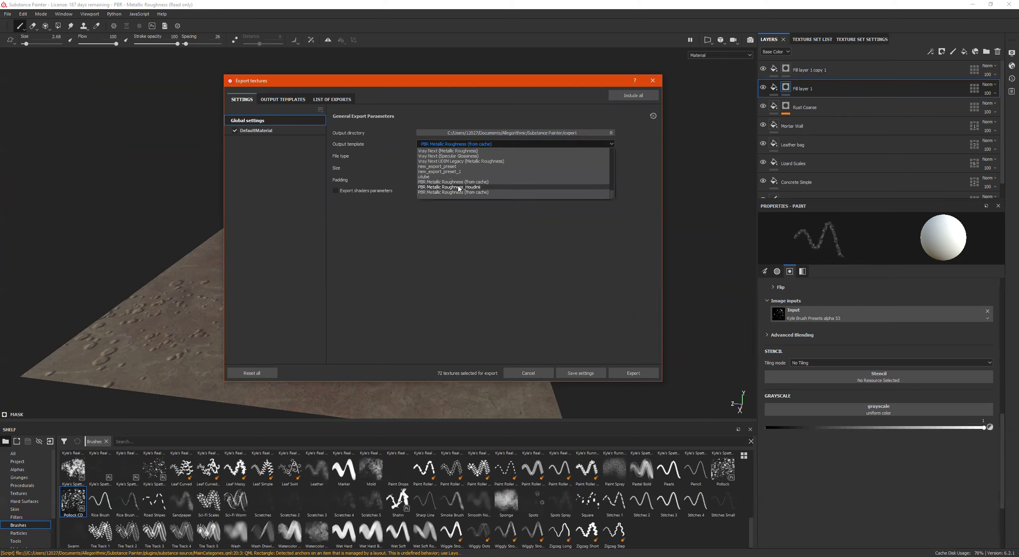
pyautogui.click(472, 187)
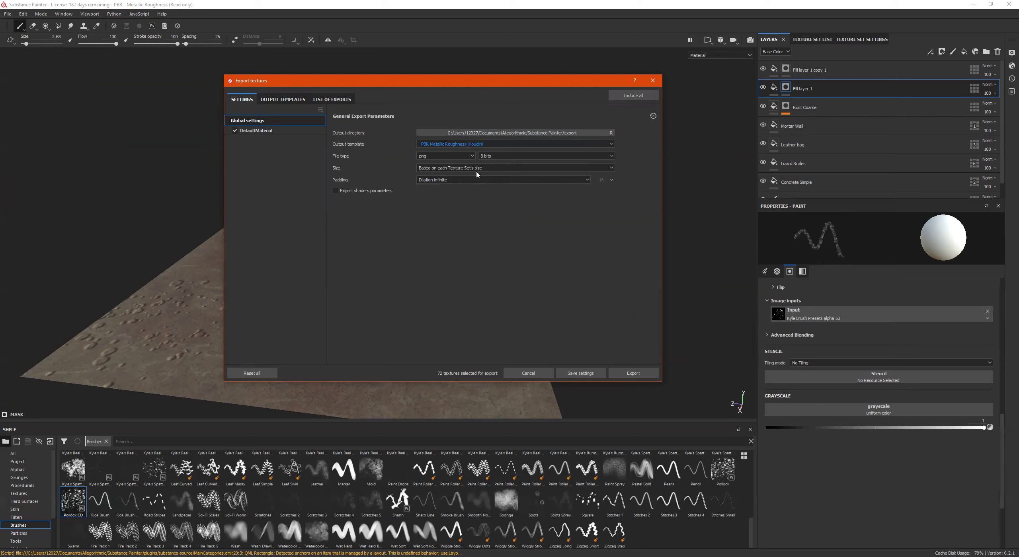
pyautogui.click(462, 156)
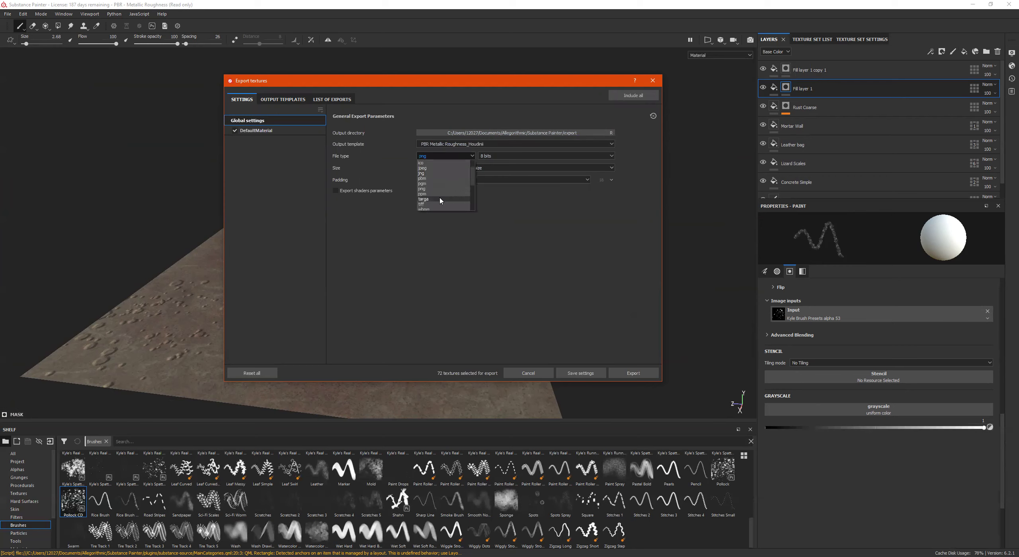
pyautogui.scroll(-2, 441, 188)
pyautogui.click(422, 199)
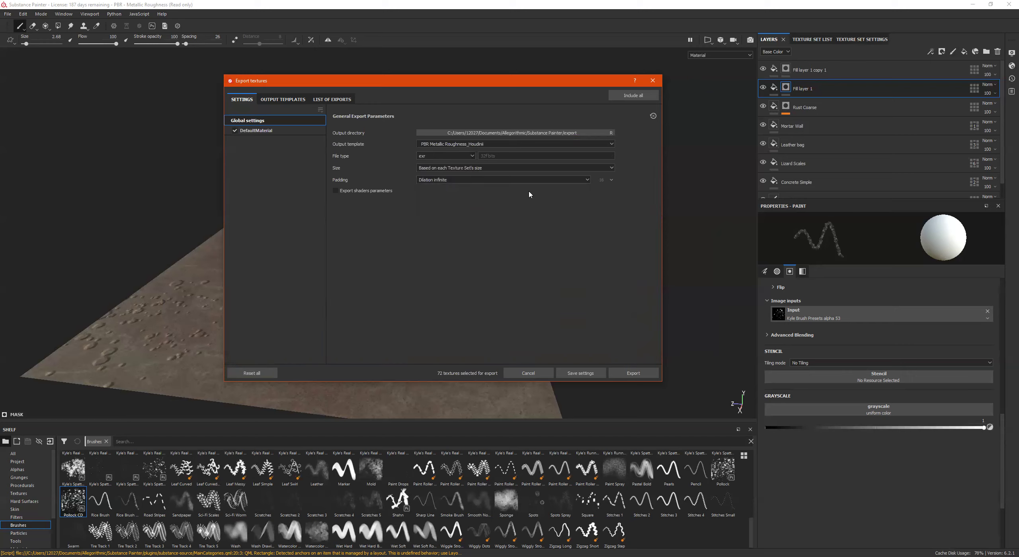
# Step: Create a folder named Wall_2_Houdini inside Rookies_Kombi on the VFX (E:) drive and set it as the output directory
pyautogui.click(539, 134)
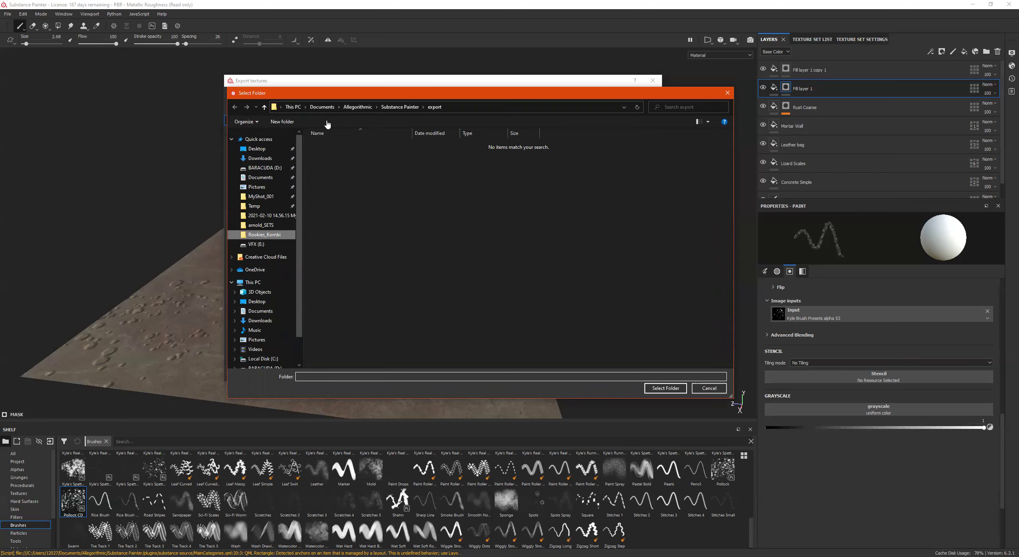
pyautogui.click(264, 234)
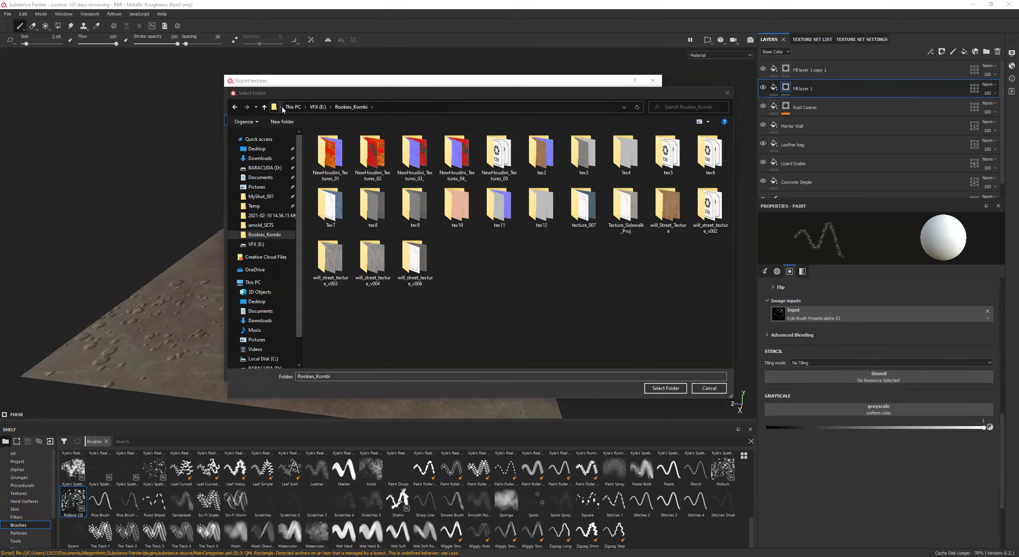
pyautogui.click(282, 121)
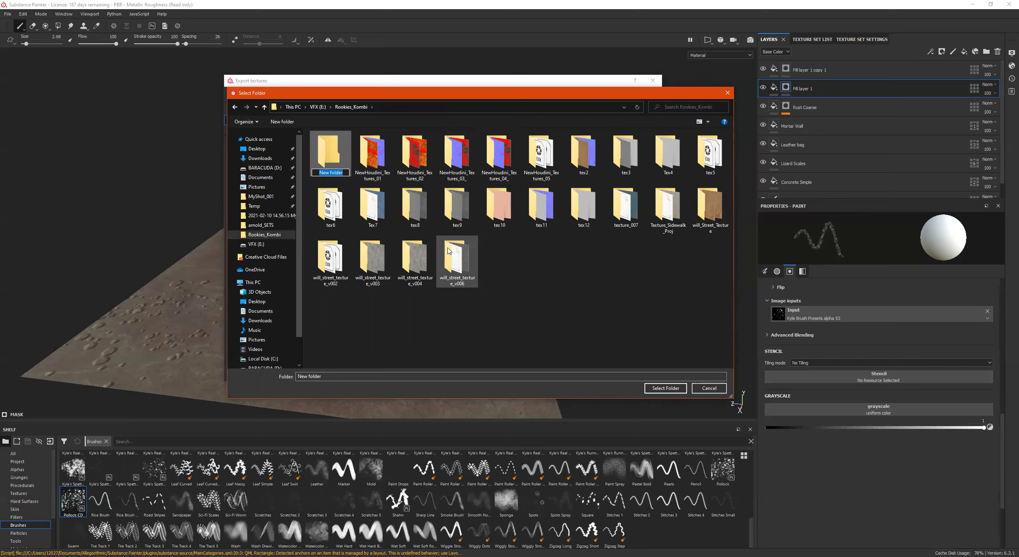
pyautogui.write('Hou')
pyautogui.write('_')
pyautogui.press('BackSpace')
pyautogui.press('BackSpace')
pyautogui.press('BackSpace')
pyautogui.press('BackSpace')
pyautogui.write('Wall_2_Houdini')
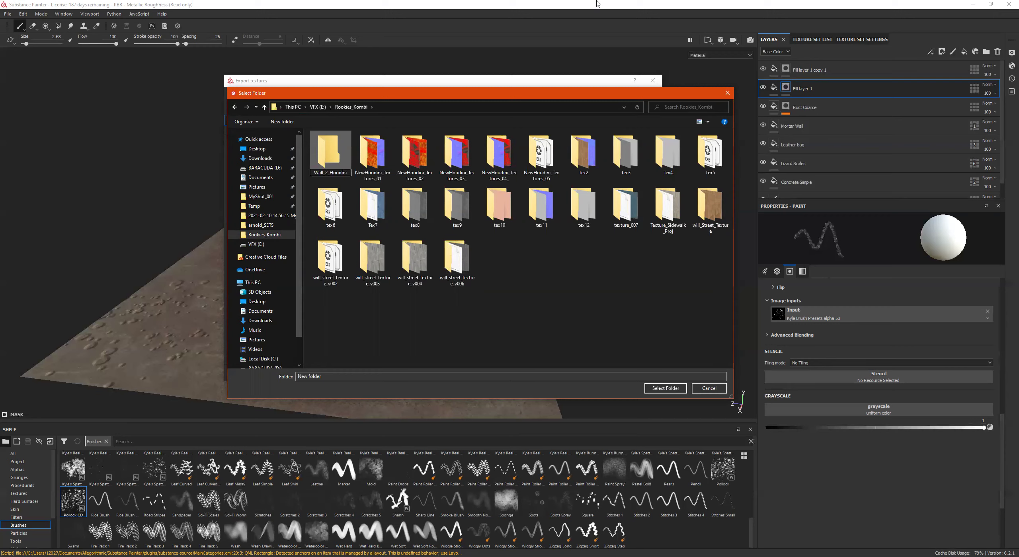
pyautogui.press('Return')
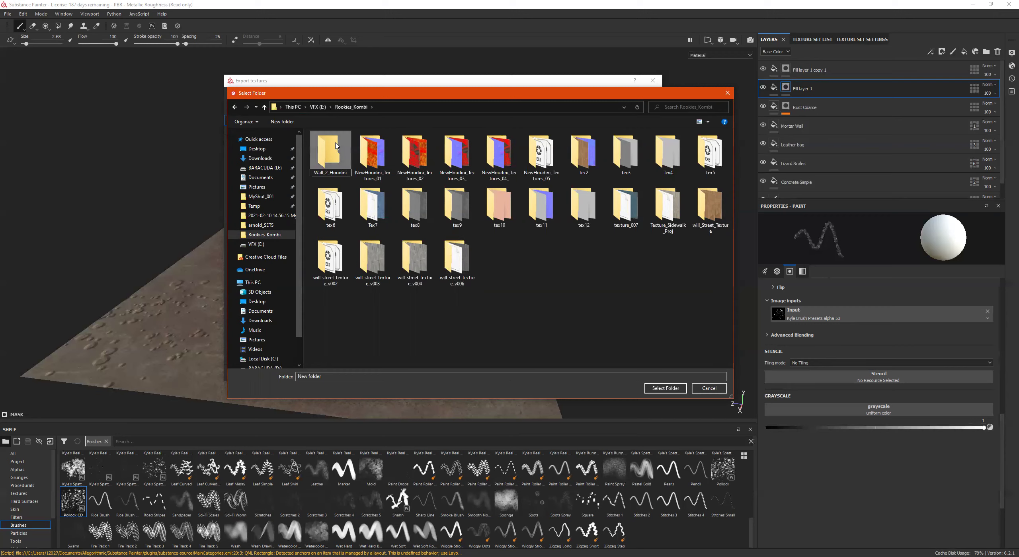
pyautogui.click(337, 148)
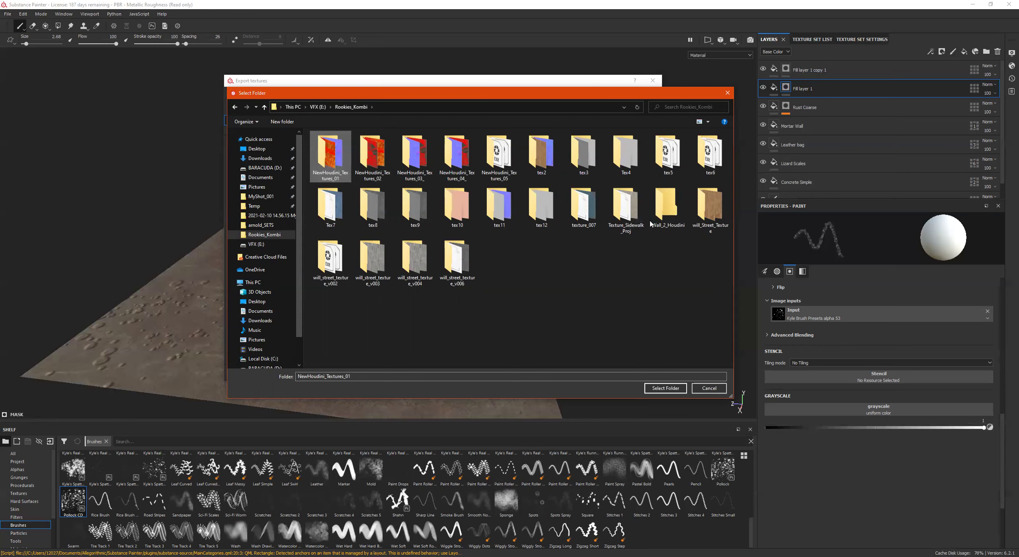
pyautogui.doubleClick(662, 210)
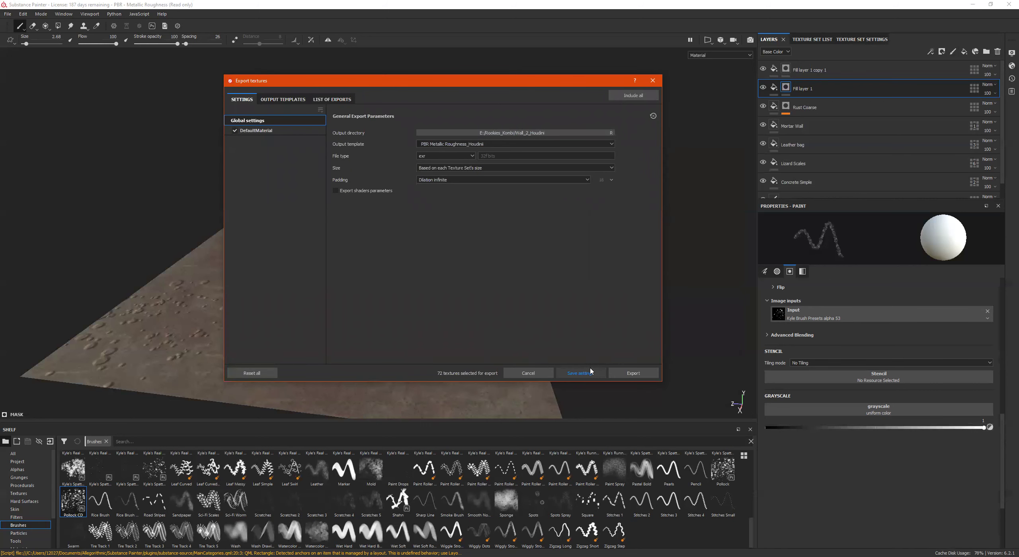
# Step: Export all textures in the list of exports and open their output directory
pyautogui.click(274, 100)
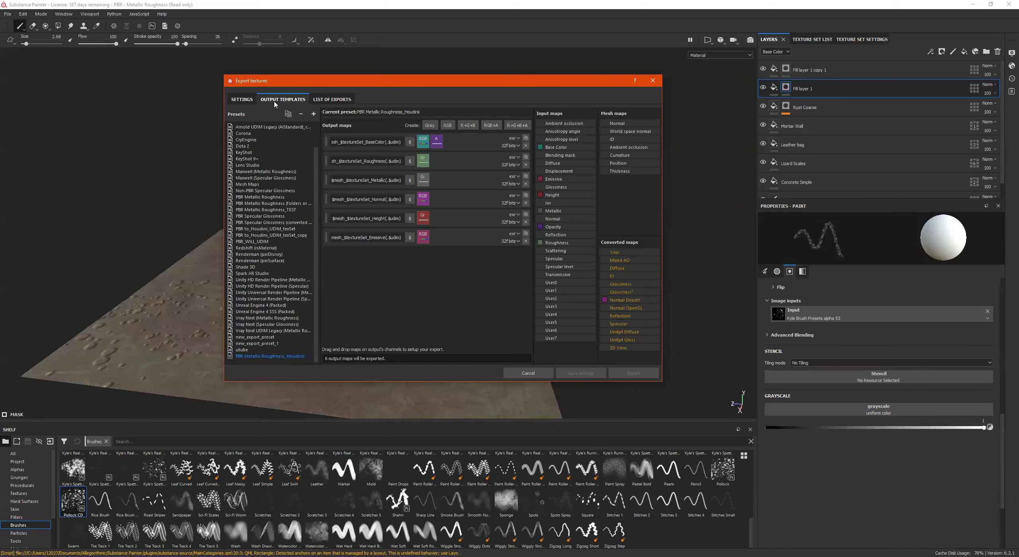
pyautogui.click(315, 100)
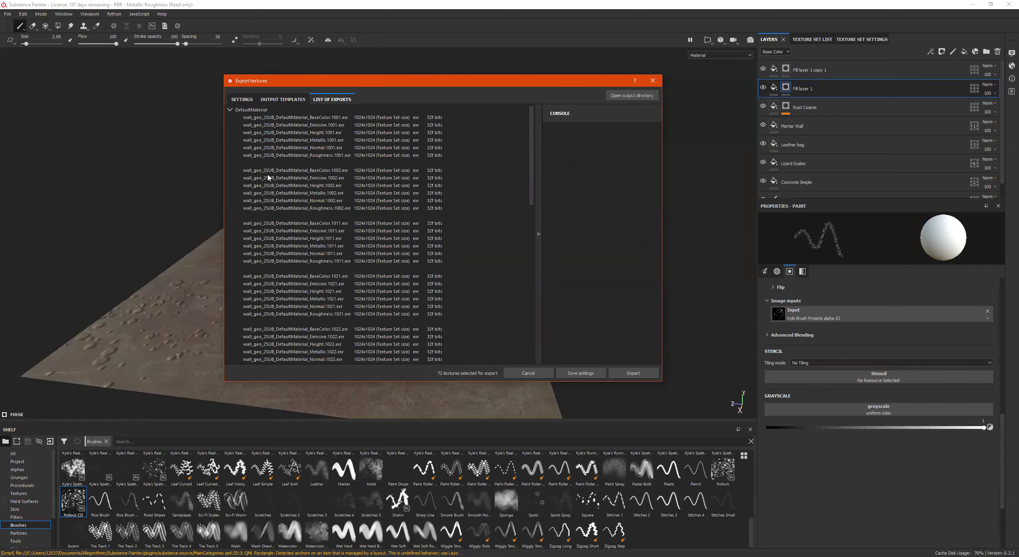
pyautogui.scroll(-6, 274, 277)
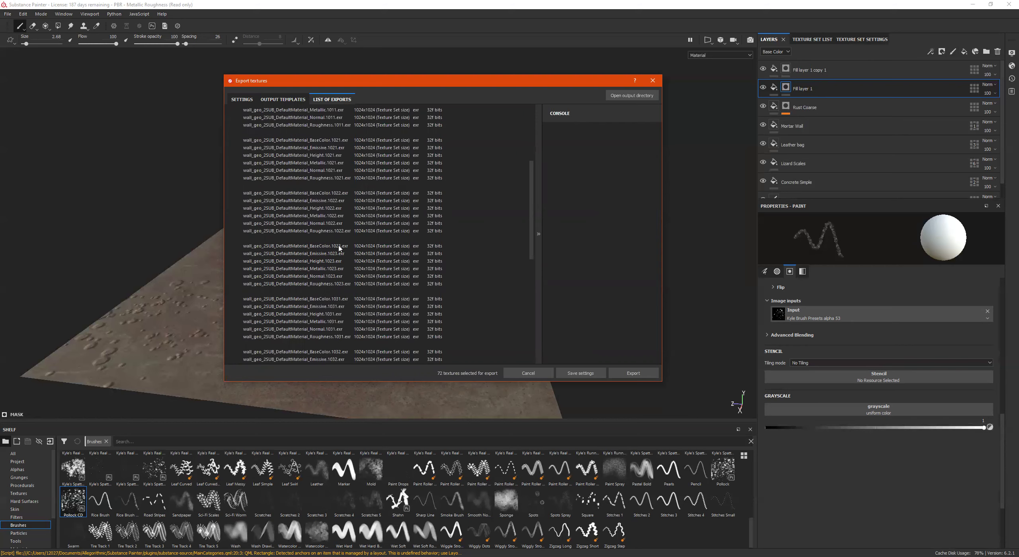
pyautogui.click(629, 374)
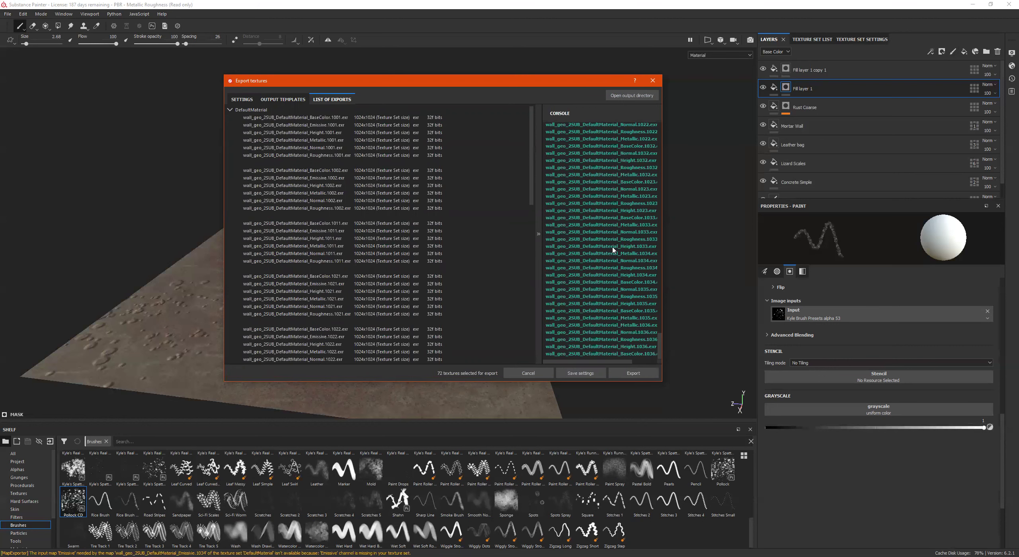
pyautogui.click(641, 97)
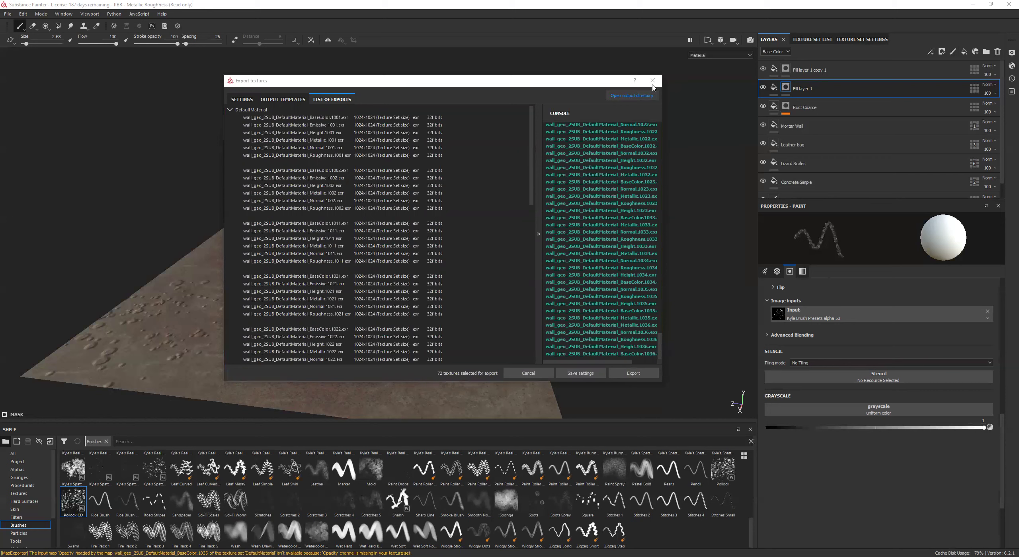
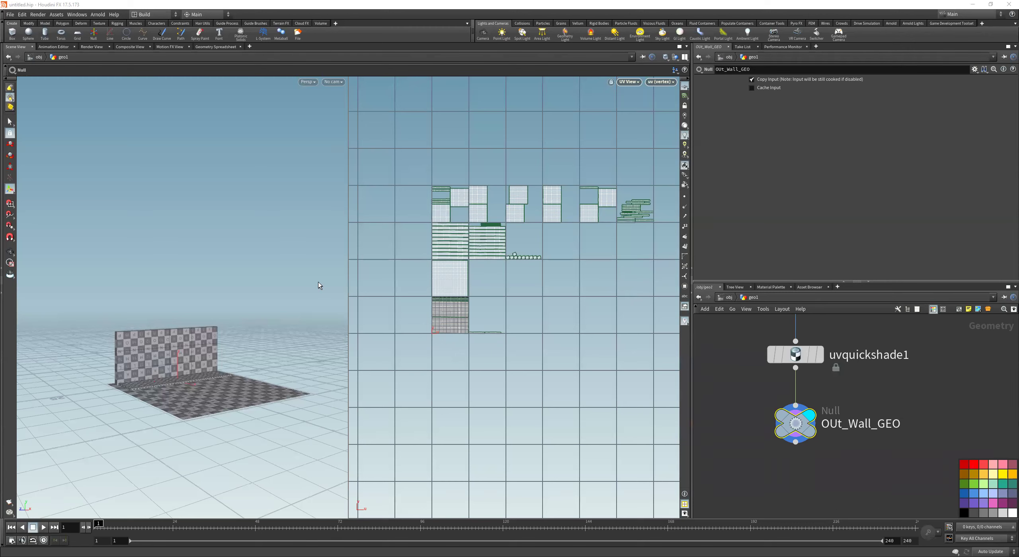
# Step: Switch to Houdini and change the split viewport to a single perspective view of the wall geometry
pyautogui.press('Escape')
pyautogui.keyDown('alt'); pyautogui.moveTo(280, 310); pyautogui.dragTo(295, 281, button='middle'); pyautogui.keyUp('alt')
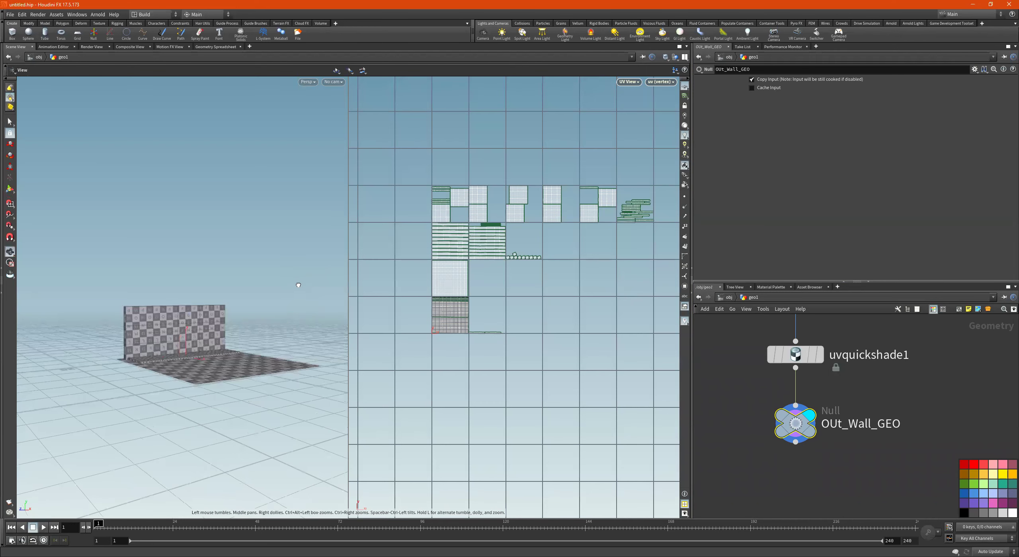
pyautogui.keyDown('alt'); pyautogui.moveTo(295, 282); pyautogui.dragTo(312, 269); pyautogui.keyUp('alt')
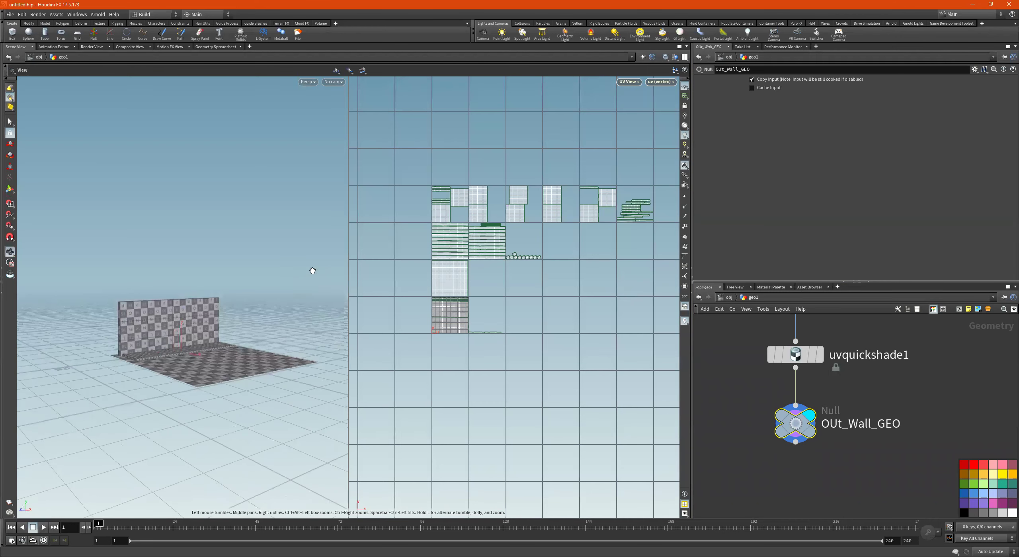
pyautogui.click(684, 57)
pyautogui.click(707, 68)
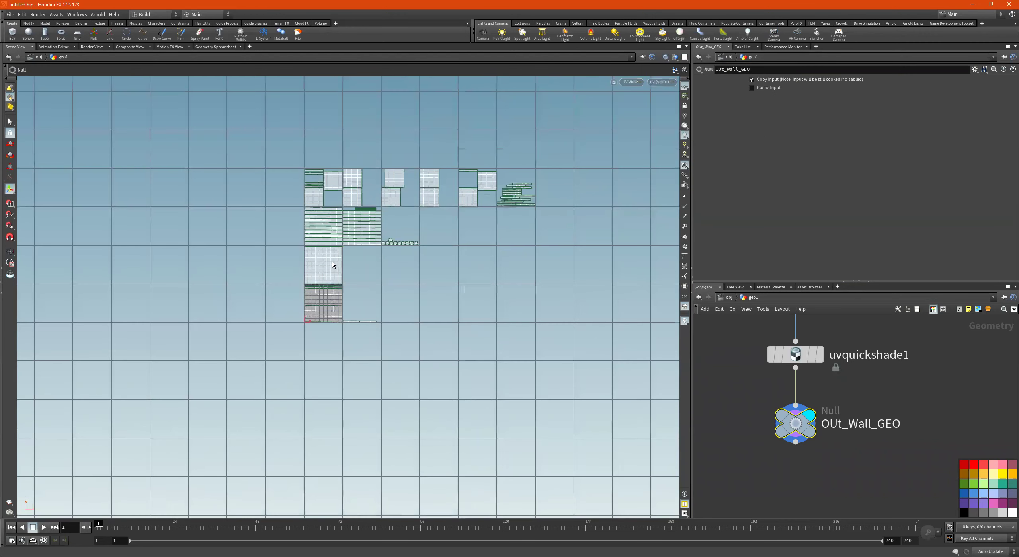
pyautogui.hotkey('space', '1')
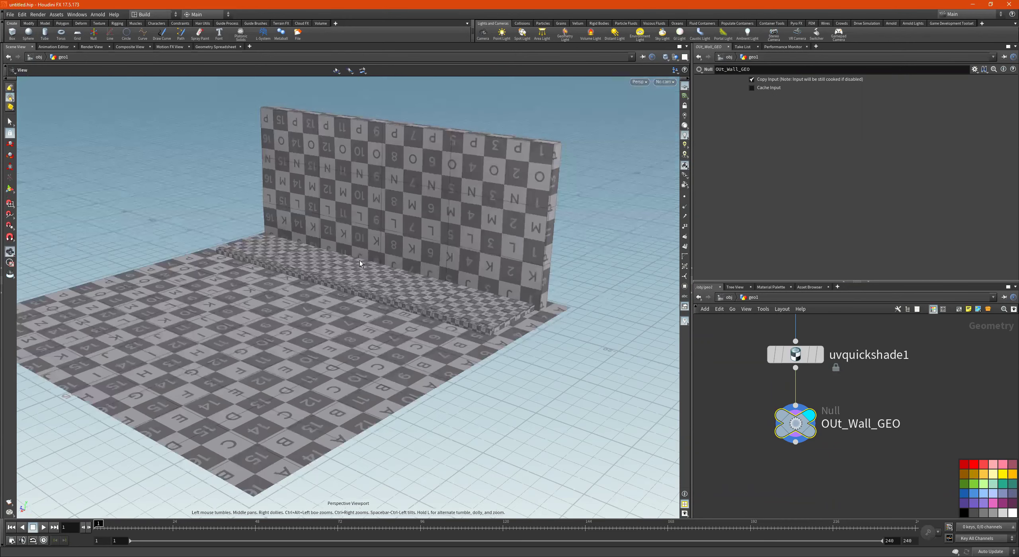
pyautogui.click(639, 83)
pyautogui.moveTo(653, 98)
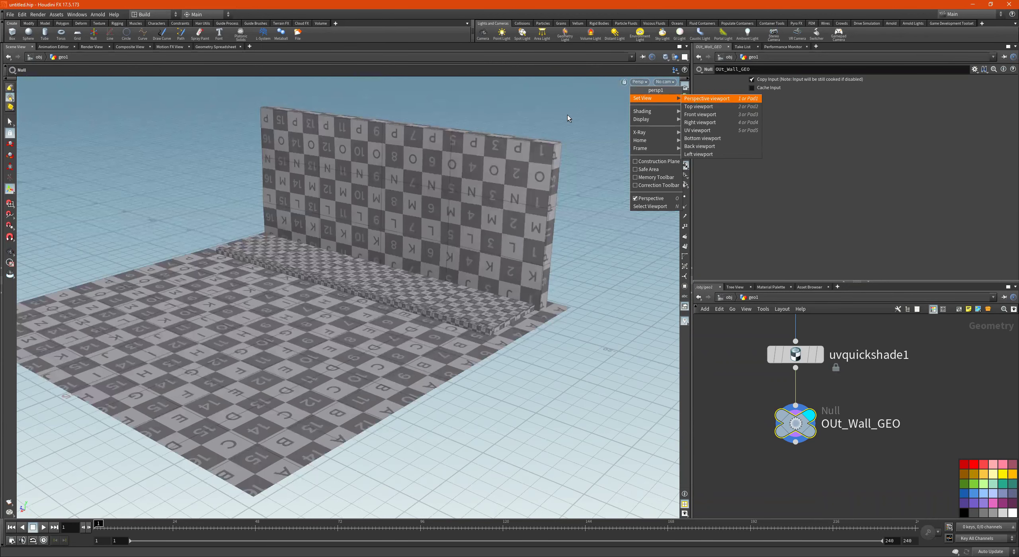
pyautogui.keyDown('alt'); pyautogui.moveTo(370, 235); pyautogui.dragTo(342, 247); pyautogui.keyUp('alt')
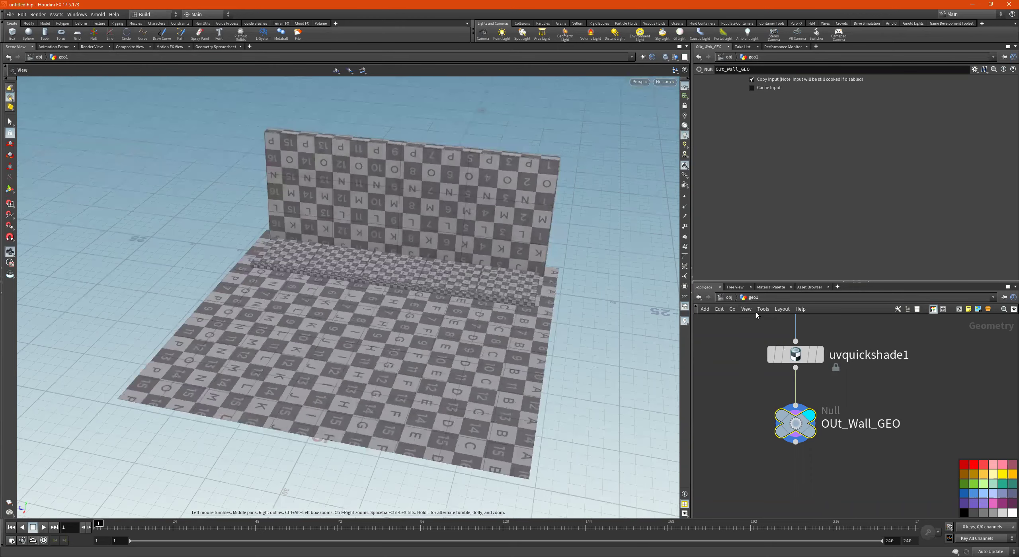
# Step: Leave the wall's geometry network and open the mat network
pyautogui.press('u')
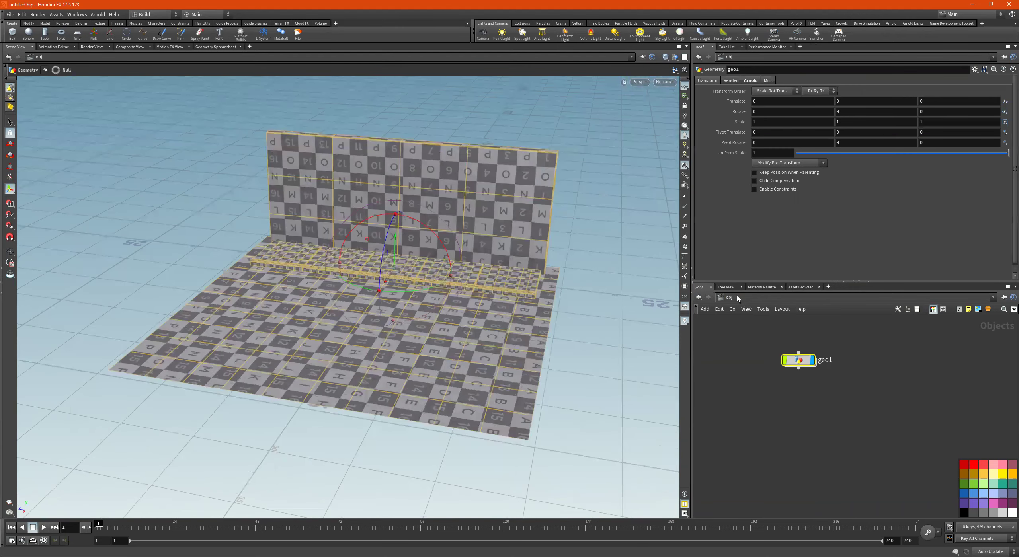
pyautogui.click(737, 296)
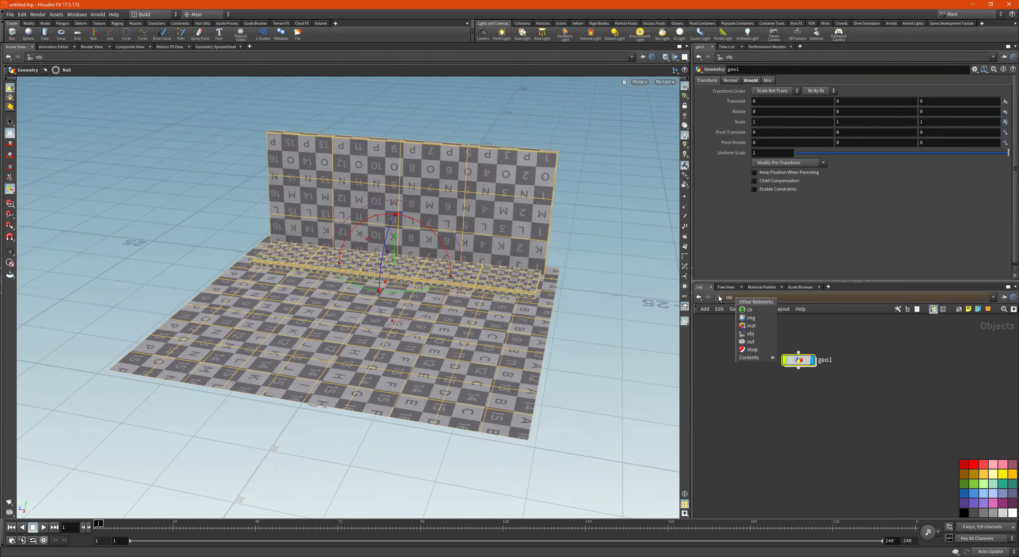
pyautogui.click(720, 298)
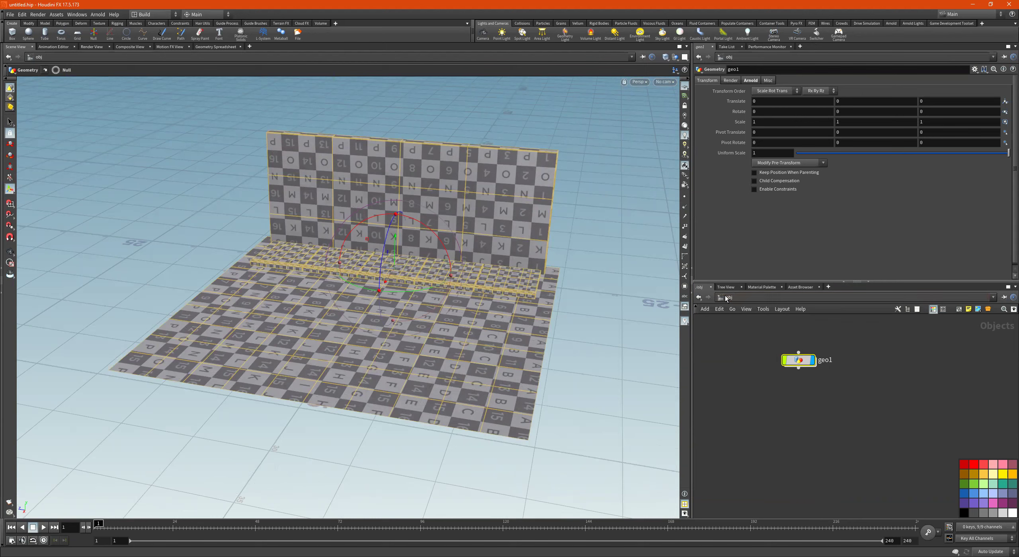
pyautogui.click(726, 299)
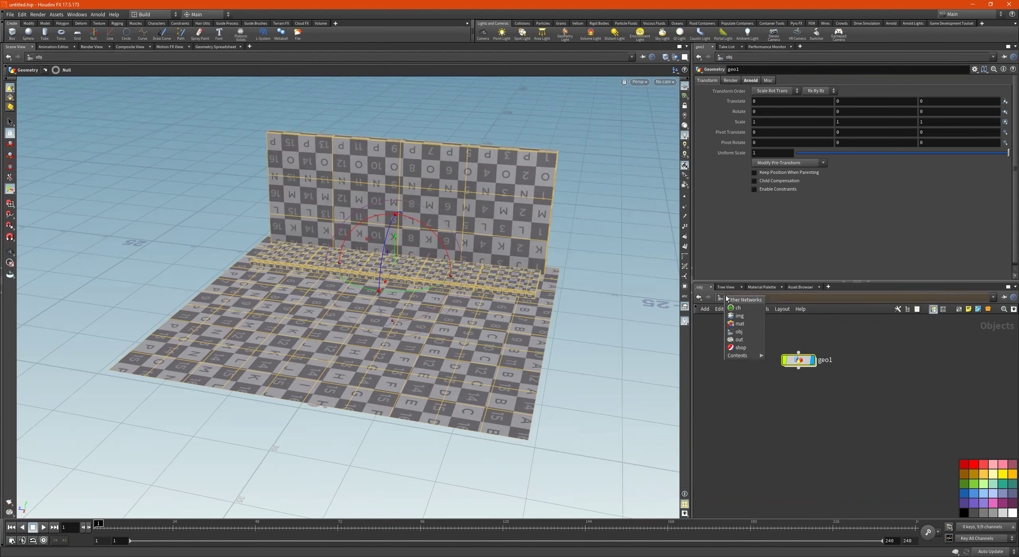
pyautogui.click(739, 324)
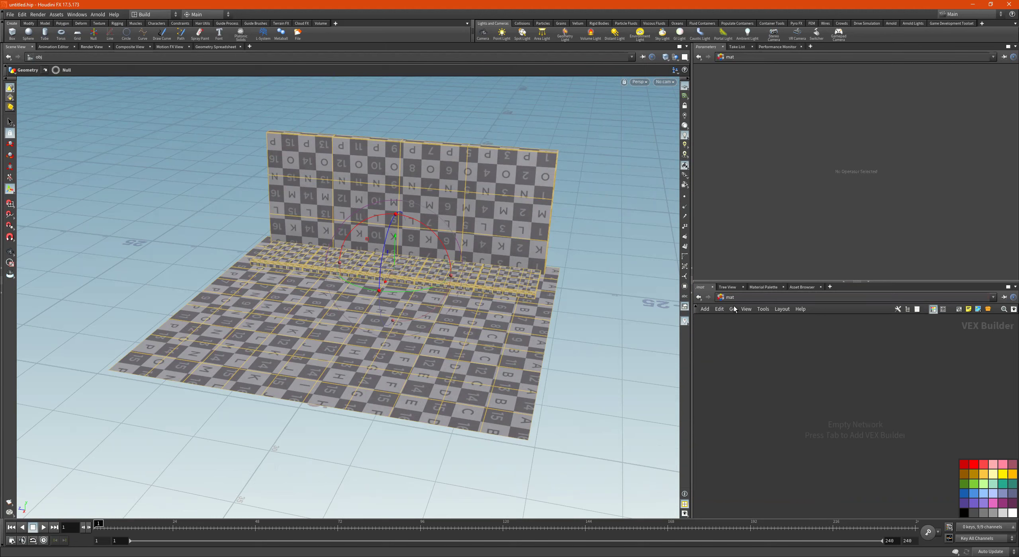
# Step: Return to the obj network and open the mat network once more
pyautogui.click(737, 298)
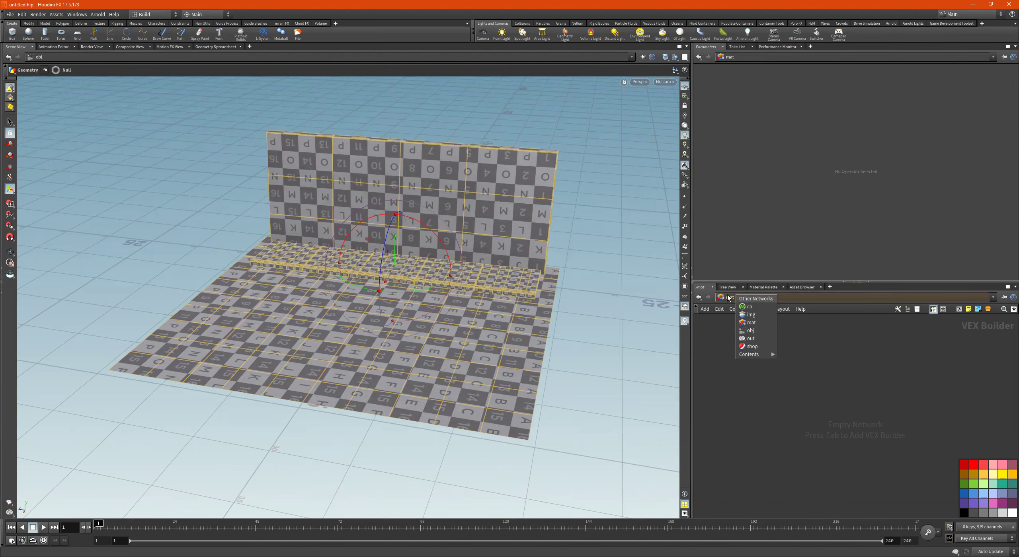
pyautogui.click(747, 331)
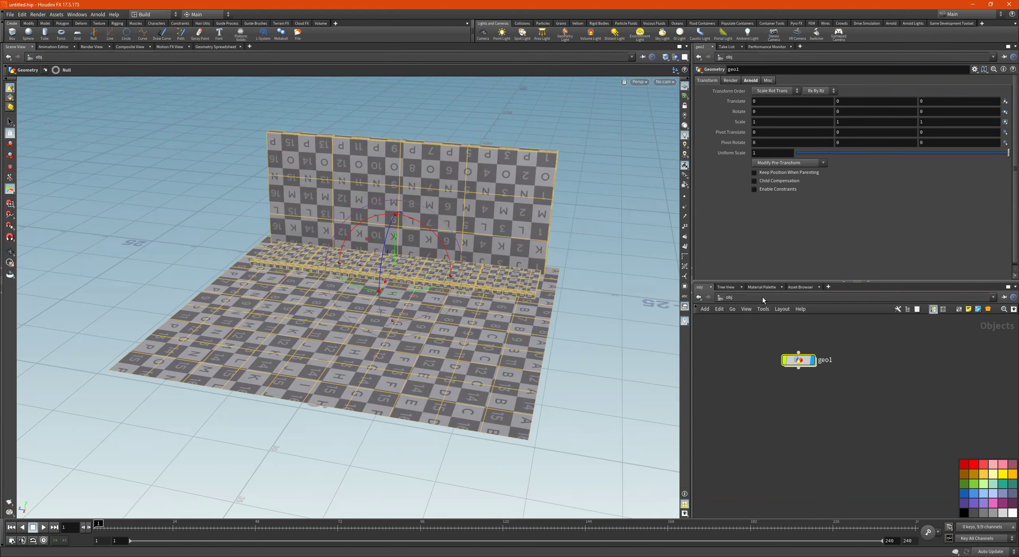
pyautogui.click(762, 297)
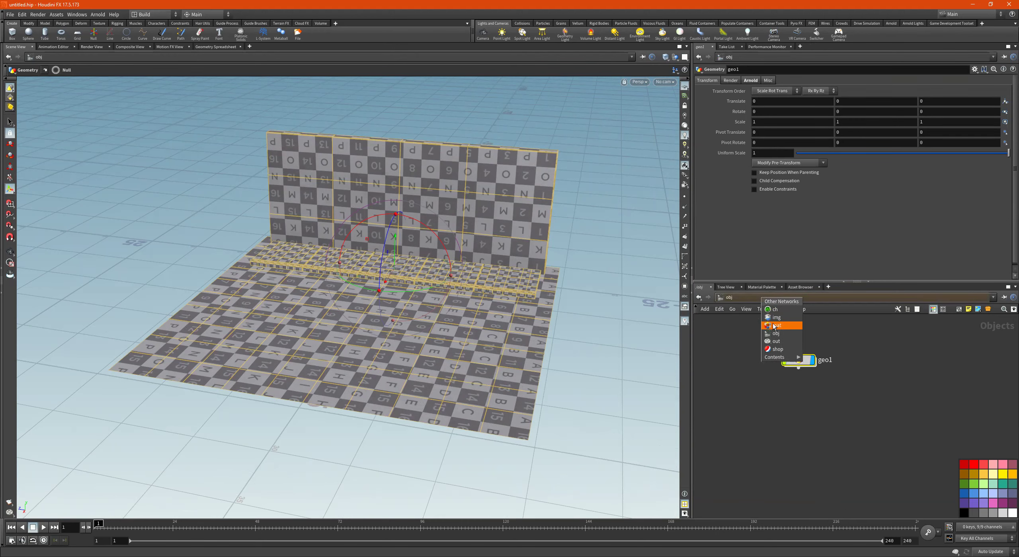
pyautogui.press('Return')
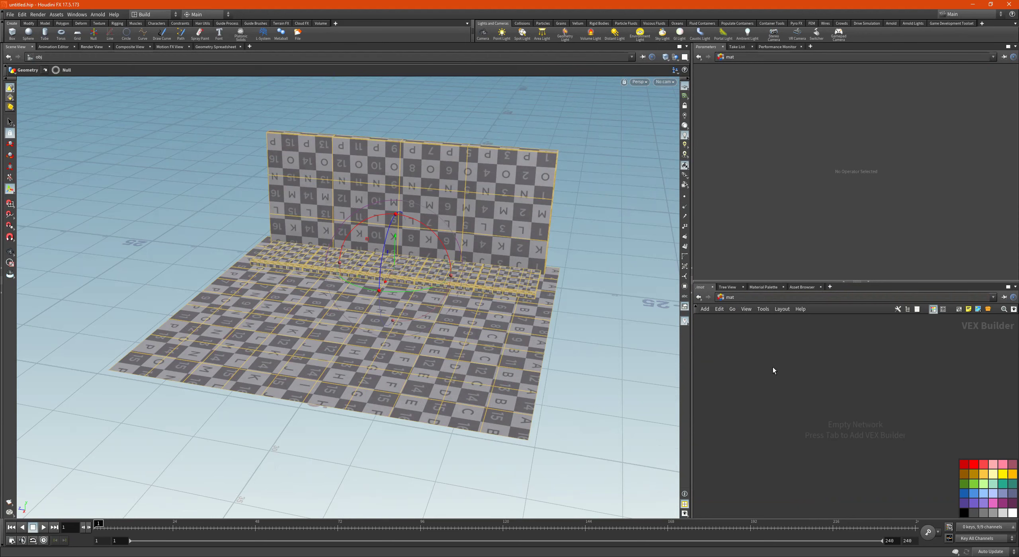
# Step: Add a Principled Shader node to the empty material network and enlarge the parameter area to review its surface settings
pyautogui.press('Tab')
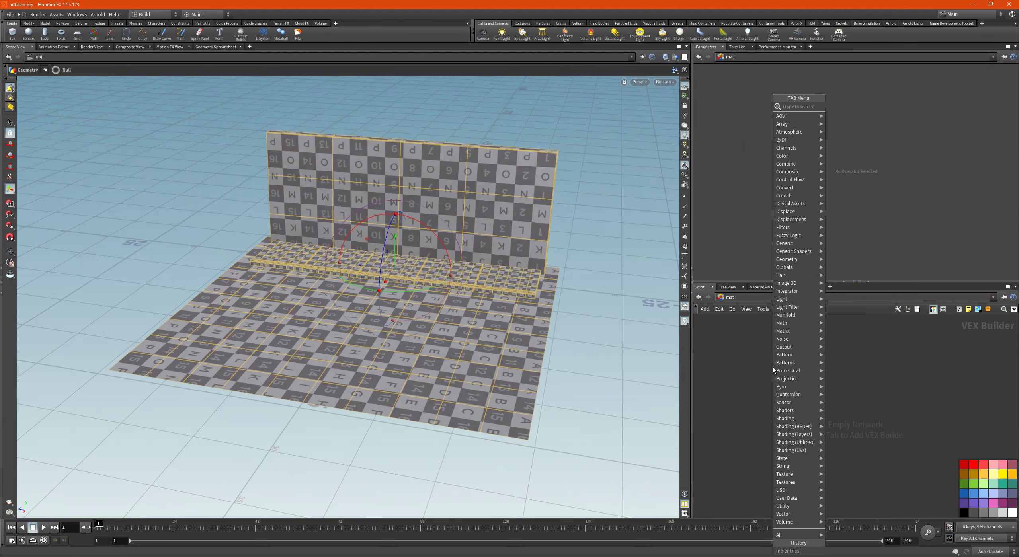
pyautogui.write('p')
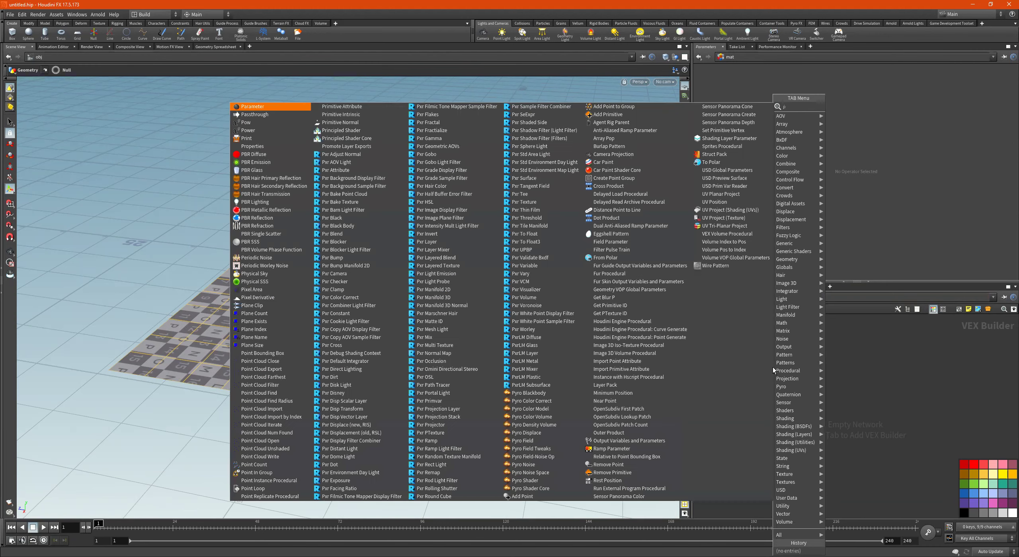
pyautogui.write('rinc')
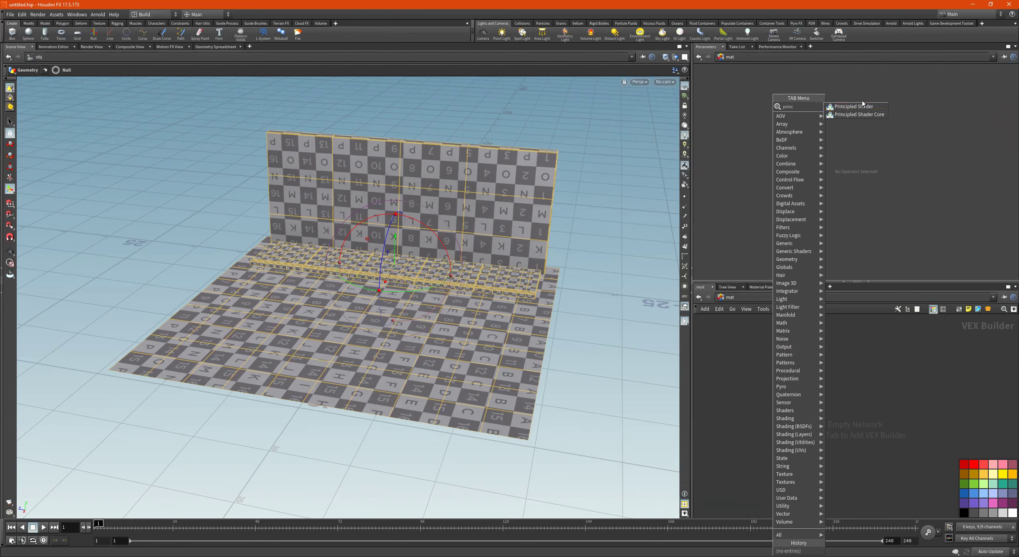
pyautogui.press('Return')
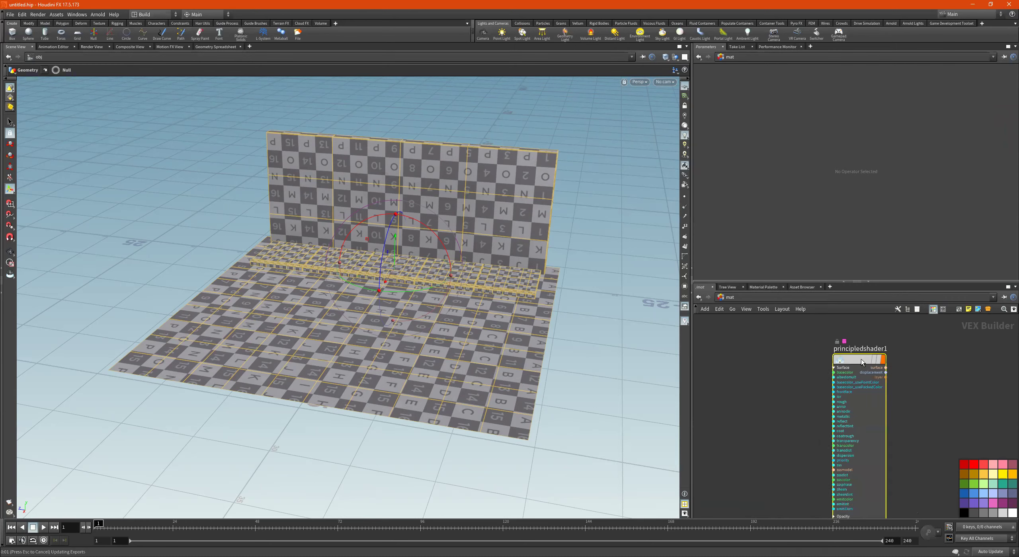
pyautogui.click(861, 359)
pyautogui.moveTo(944, 409)
pyautogui.mouseDown(button='middle')
pyautogui.moveTo(916, 376)
pyautogui.moveTo(962, 409)
pyautogui.moveTo(949, 403)
pyautogui.mouseUp(button='middle')
pyautogui.moveTo(857, 282); pyautogui.dragTo(874, 302)
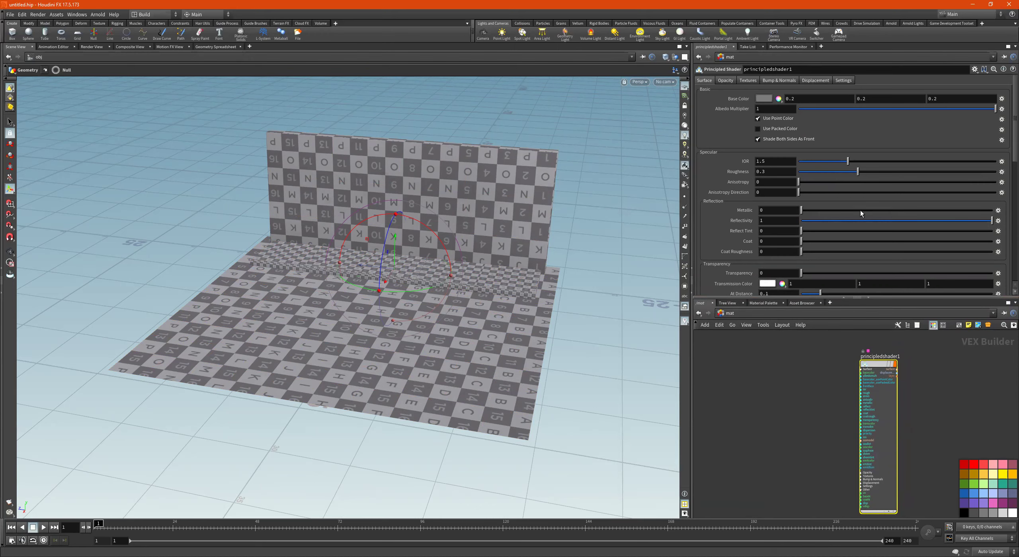
pyautogui.scroll(-4, 795, 196)
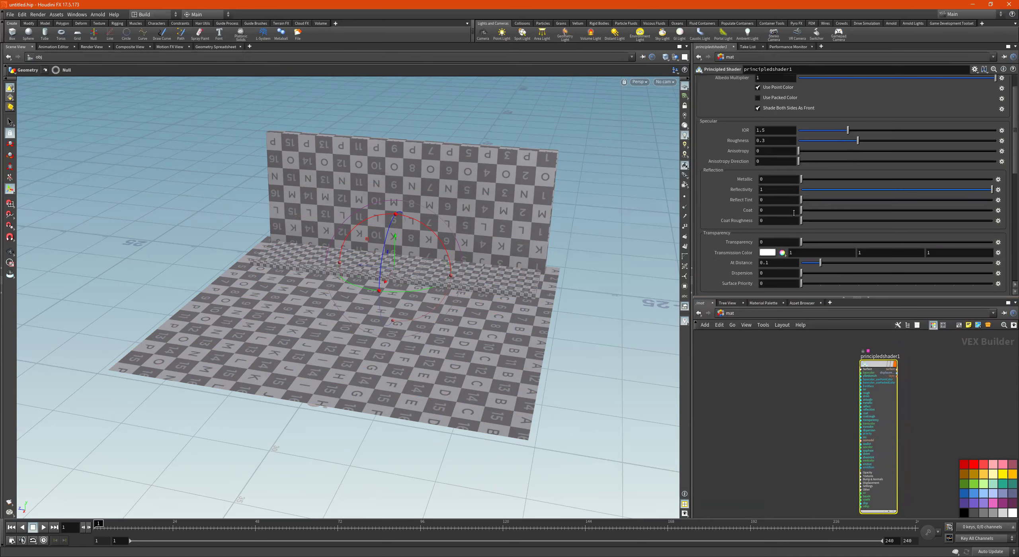
pyautogui.scroll(4, 794, 214)
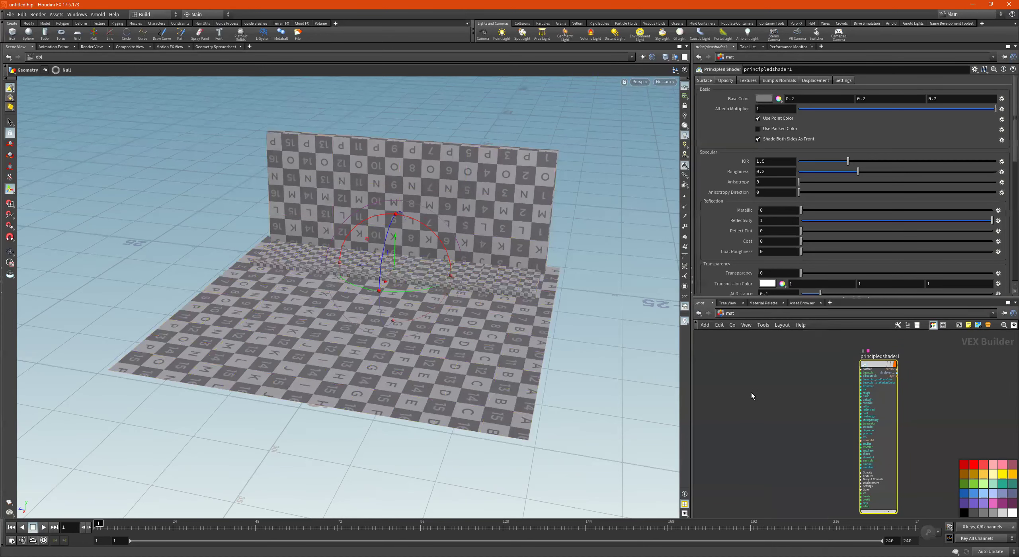
# Step: Add a Texture node to the material network and place it on the input side of the Principled Shader
pyautogui.press('Tab')
pyautogui.write('file')
pyautogui.press('BackSpace')
pyautogui.press('BackSpace')
pyautogui.press('BackSpace')
pyautogui.press('BackSpace')
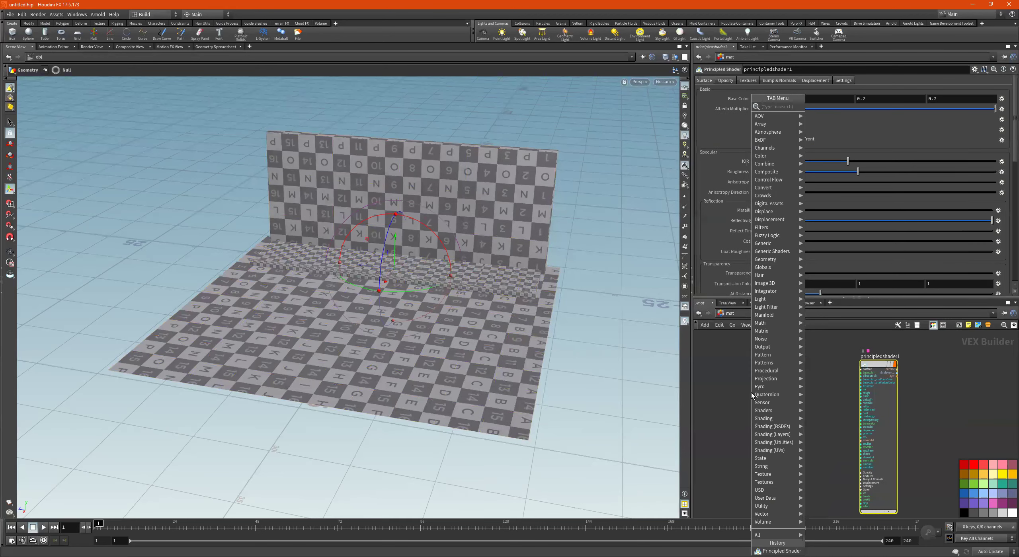
pyautogui.write('text')
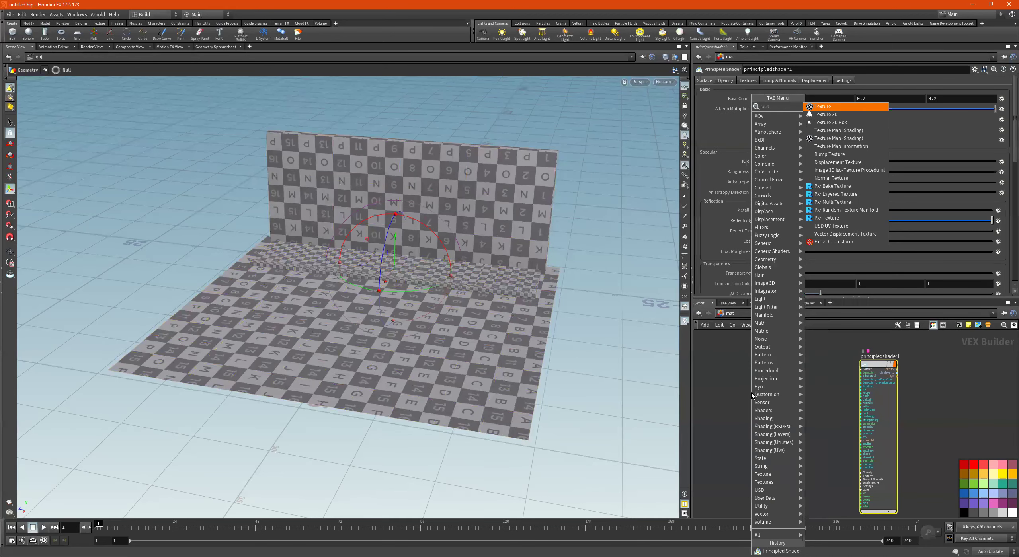
pyautogui.press('Return')
pyautogui.moveTo(717, 389)
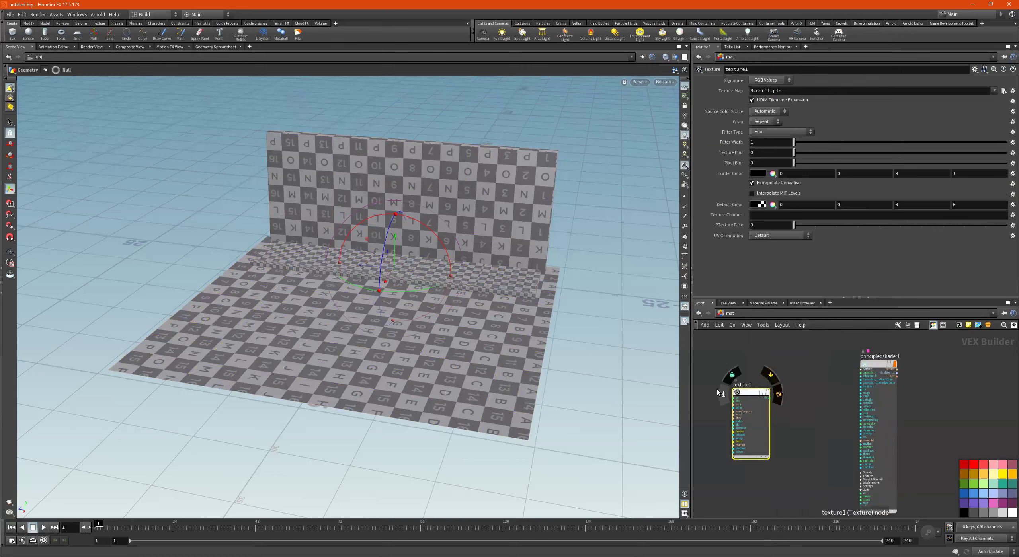
pyautogui.moveTo(747, 393); pyautogui.dragTo(750, 372)
# Step: Connect the Texture node's output to the Principled Shader's base color input
pyautogui.scroll(1, 815, 368)
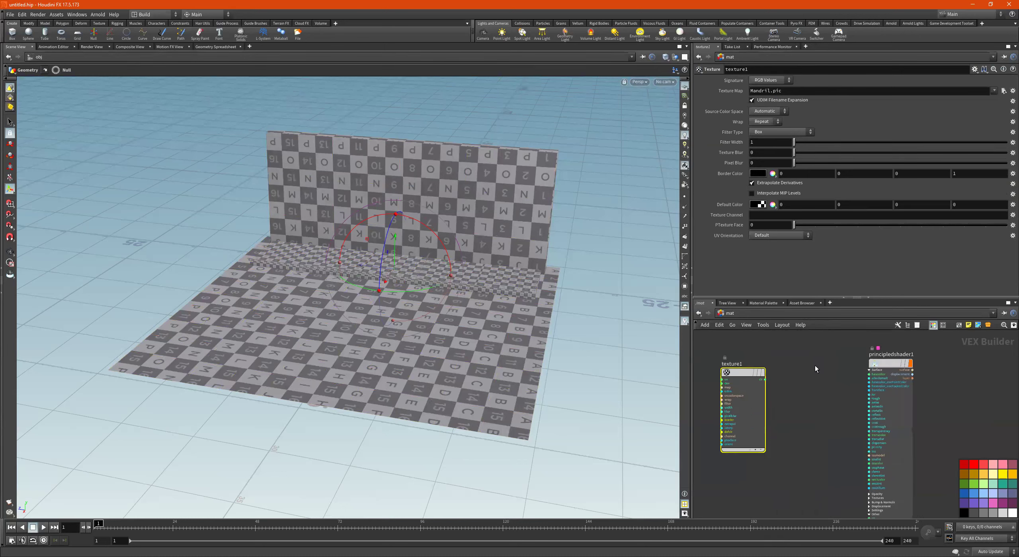
pyautogui.scroll(1, 800, 386)
pyautogui.moveTo(734, 373)
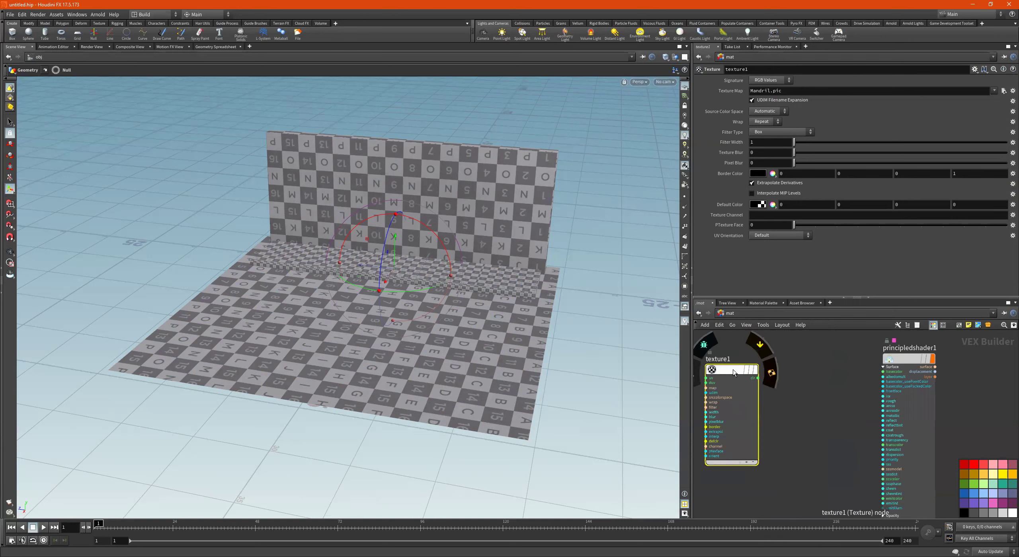
pyautogui.click(759, 378)
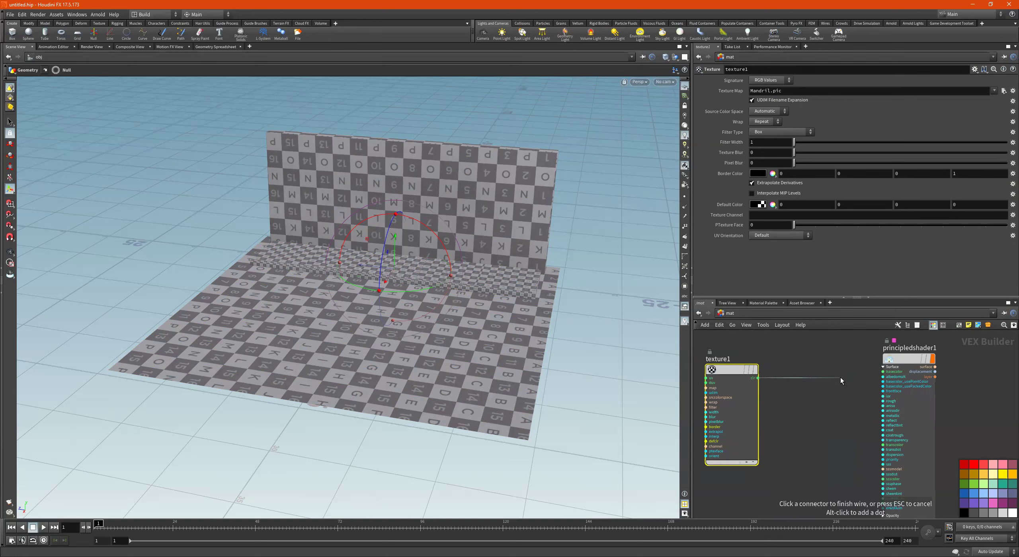
pyautogui.click(869, 372)
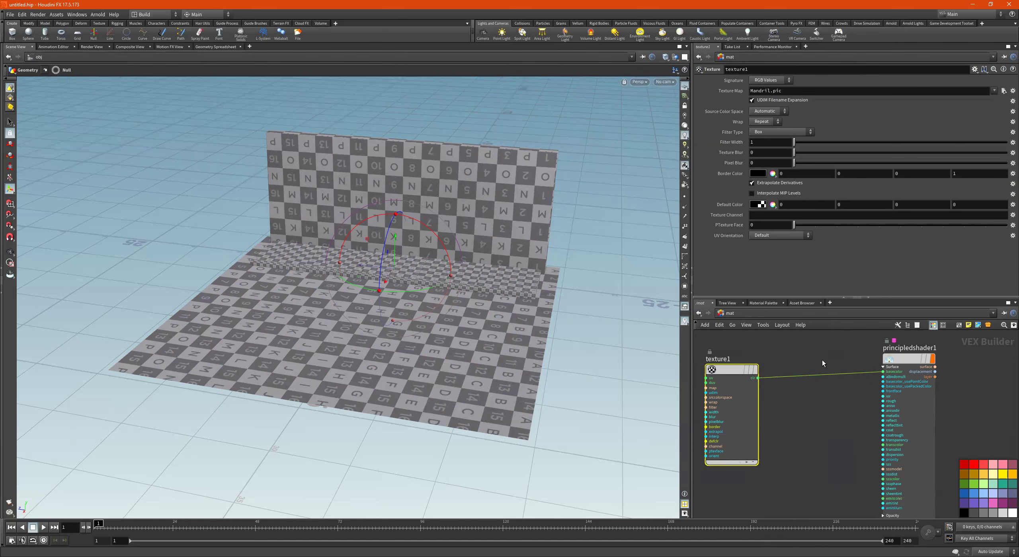
pyautogui.doubleClick(734, 370)
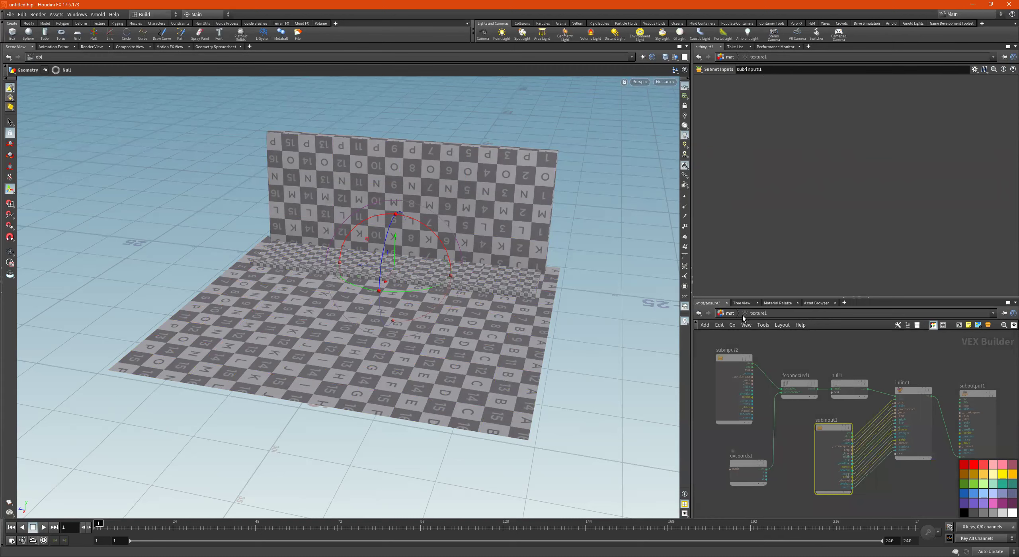
pyautogui.click(729, 313)
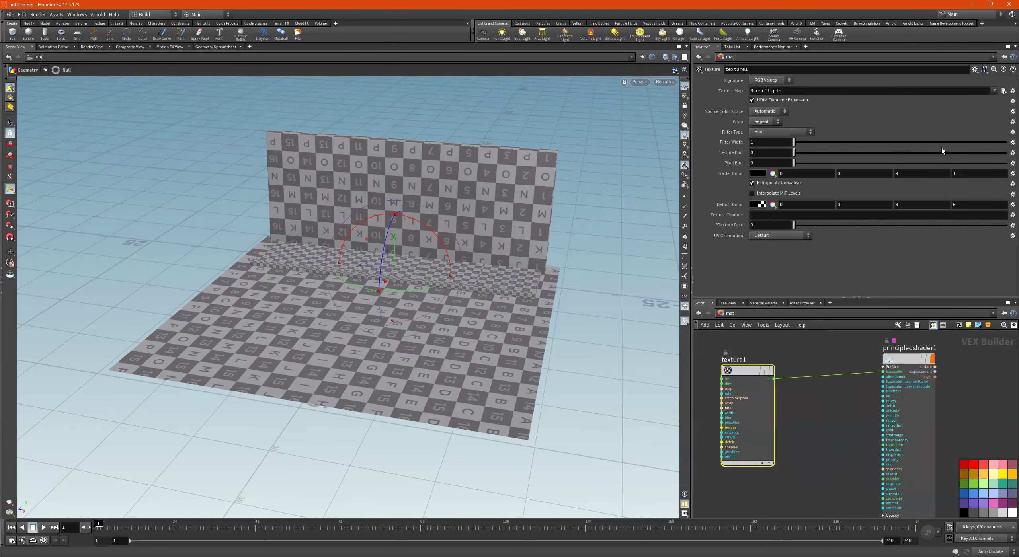
# Step: Load the wall_geo_2SUB_DefaultMaterial_BaseColor exr sequence from E:/Rookies_Kombi/Wall_2_Houdini as the Texture node's texture map
pyautogui.click(1004, 91)
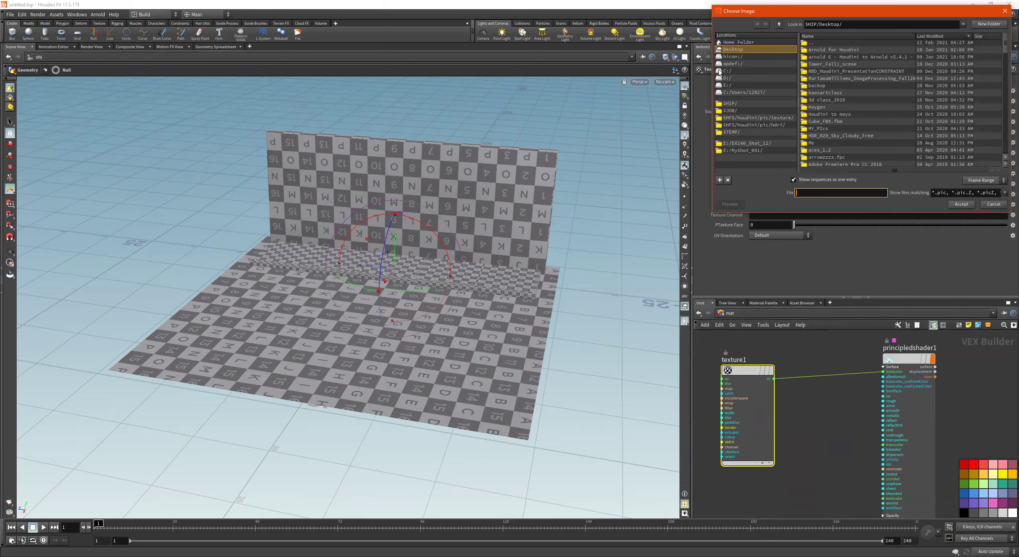
pyautogui.click(727, 85)
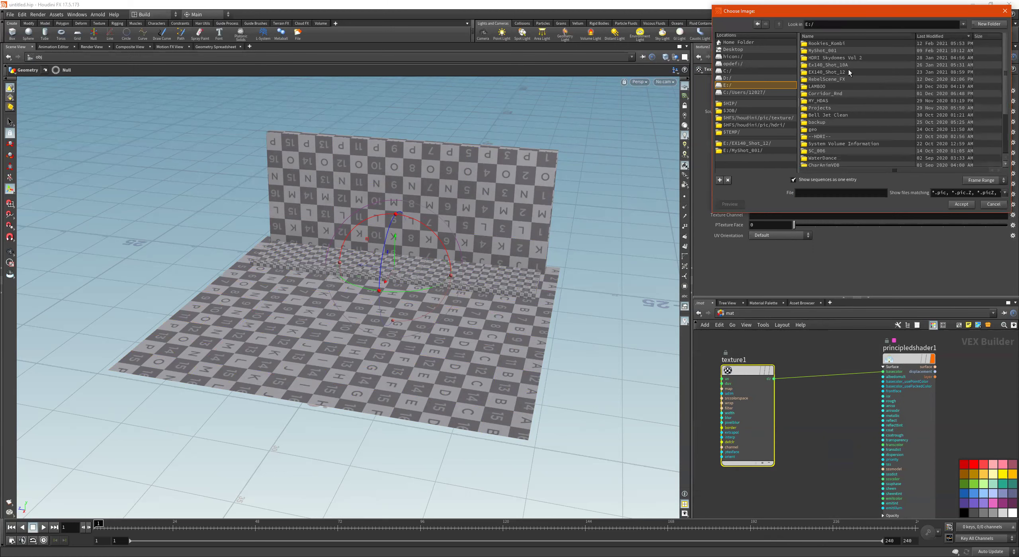
pyautogui.doubleClick(843, 43)
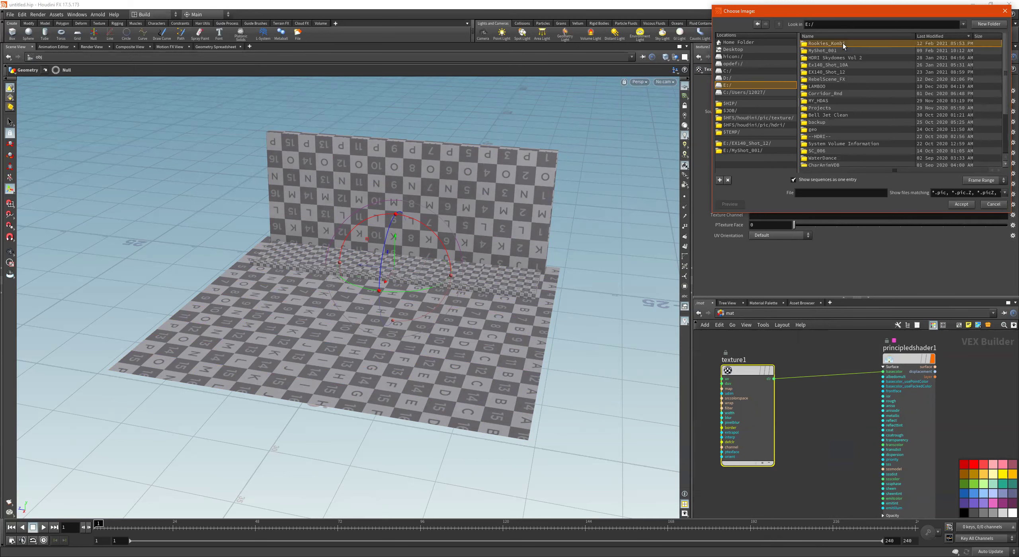
pyautogui.doubleClick(836, 51)
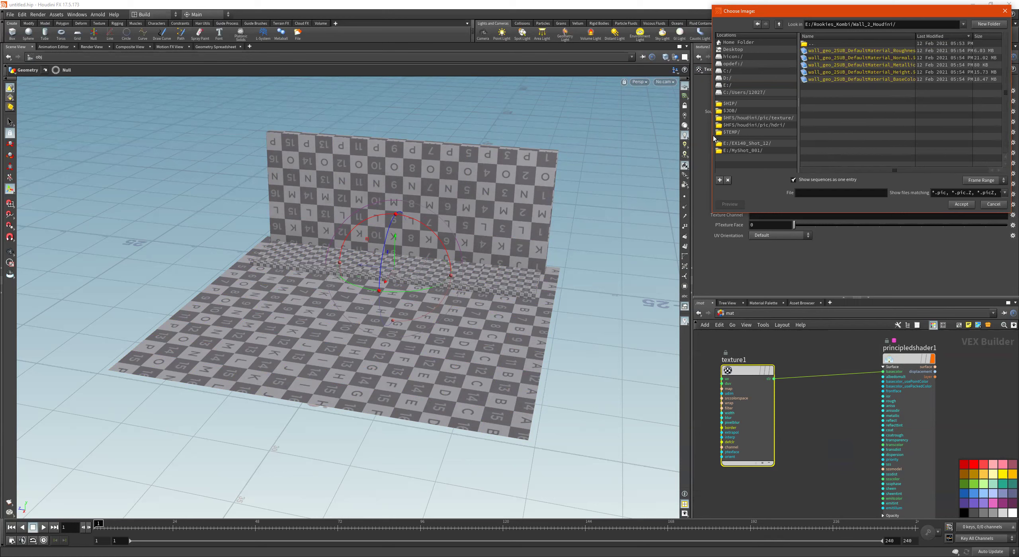
pyautogui.moveTo(711, 136); pyautogui.dragTo(652, 136)
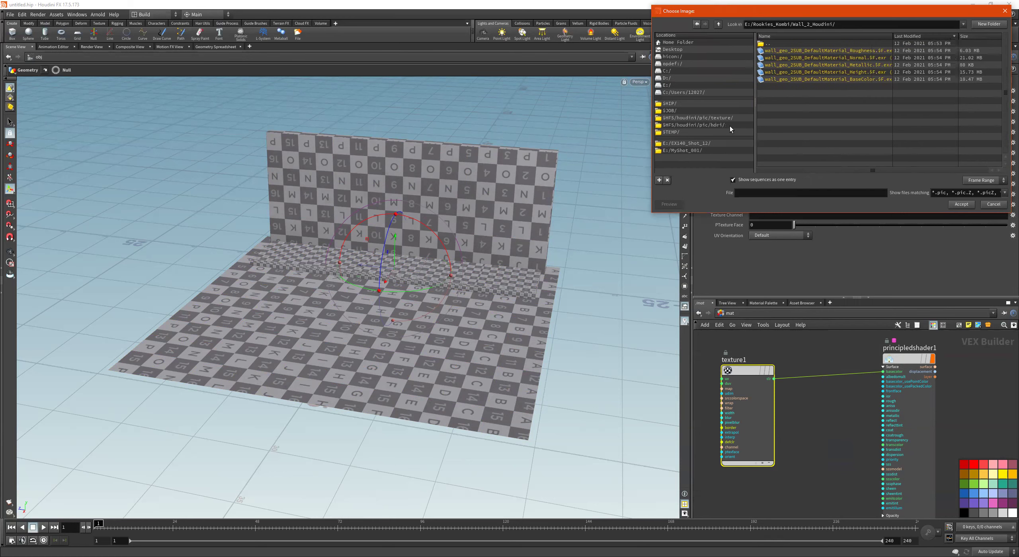
pyautogui.click(801, 79)
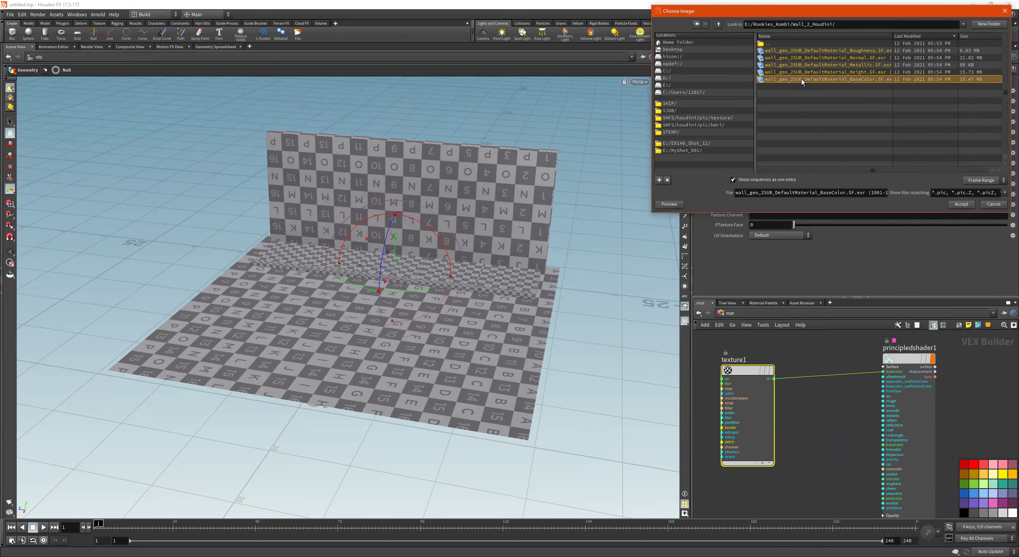
pyautogui.doubleClick(801, 79)
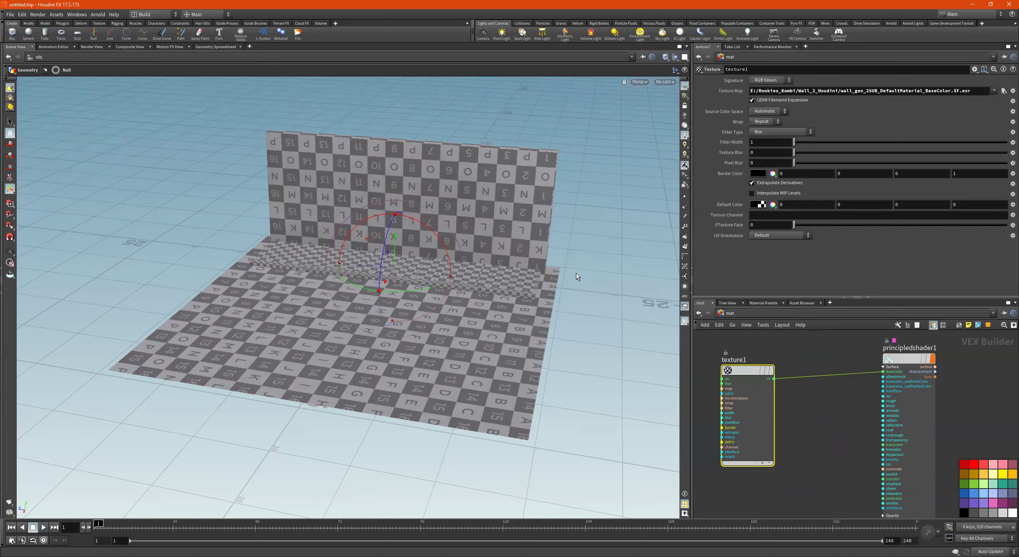
# Step: Switch the viewport to the UV view to examine the wall's UDIM tiles, and shift the Texture node slightly upward
pyautogui.hotkey('space', '5')
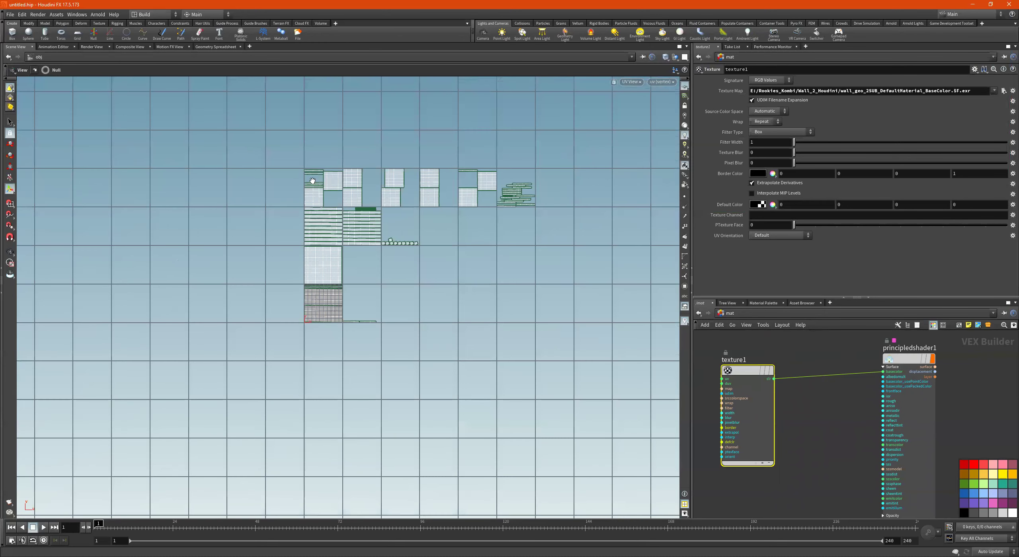
pyautogui.scroll(2, 330, 184)
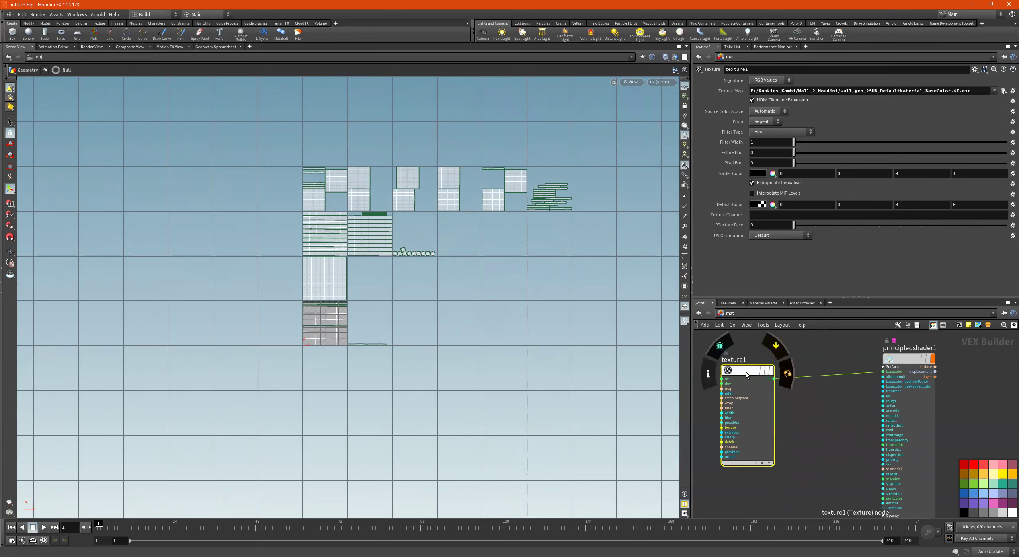
pyautogui.moveTo(747, 371); pyautogui.dragTo(753, 359)
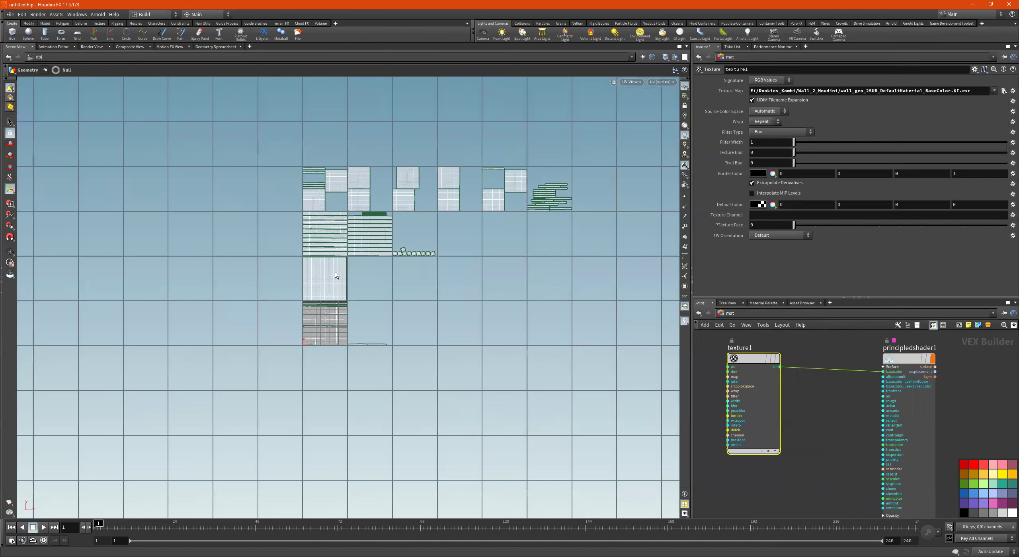
# Step: Replace the frame token in the Texture node's texture map path with %(UDIM).d so the BaseColor exr files load by UDIM tile
pyautogui.click(958, 90)
pyautogui.press('BackSpace')
pyautogui.press('BackSpace')
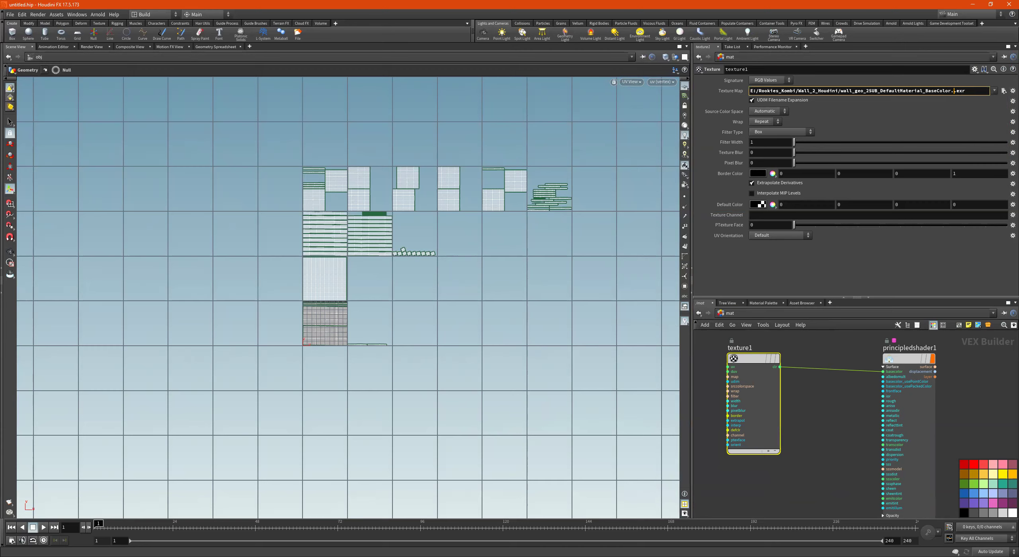
pyautogui.write('%')
pyautogui.write('()')
pyautogui.write('UDIM')
pyautogui.write('.')
pyautogui.write('d')
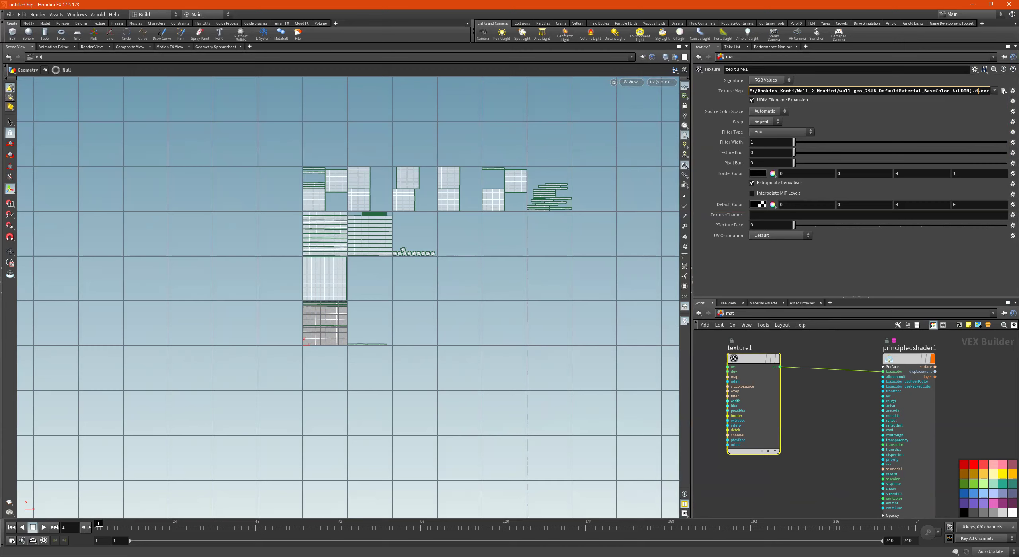
pyautogui.press('Return')
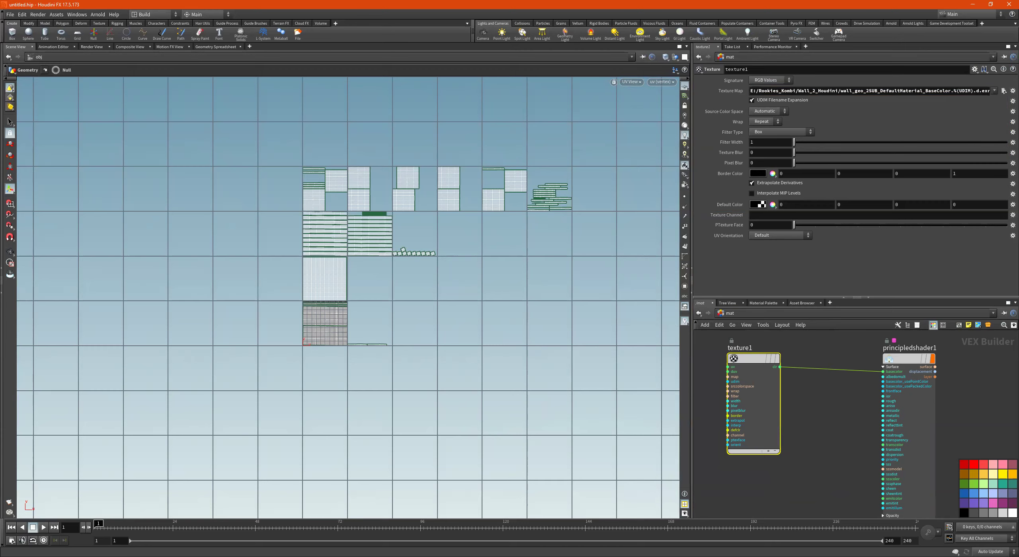
# Step: Return the viewport to the perspective view and go from the mat network into the geo1 object's network
pyautogui.keyDown('alt'); pyautogui.moveTo(483, 290); pyautogui.dragTo(420, 271, button='middle'); pyautogui.keyUp('alt')
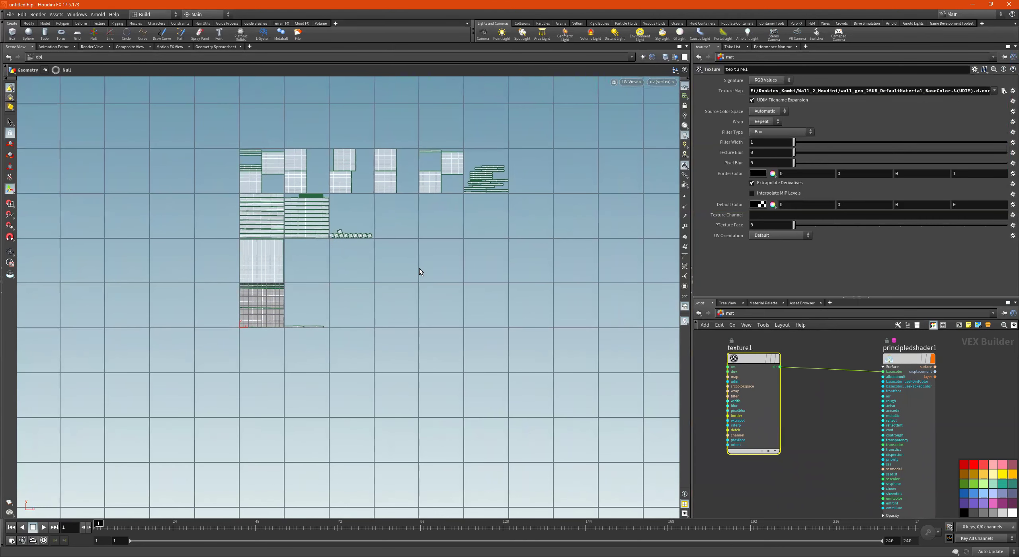
pyautogui.hotkey('space', '1')
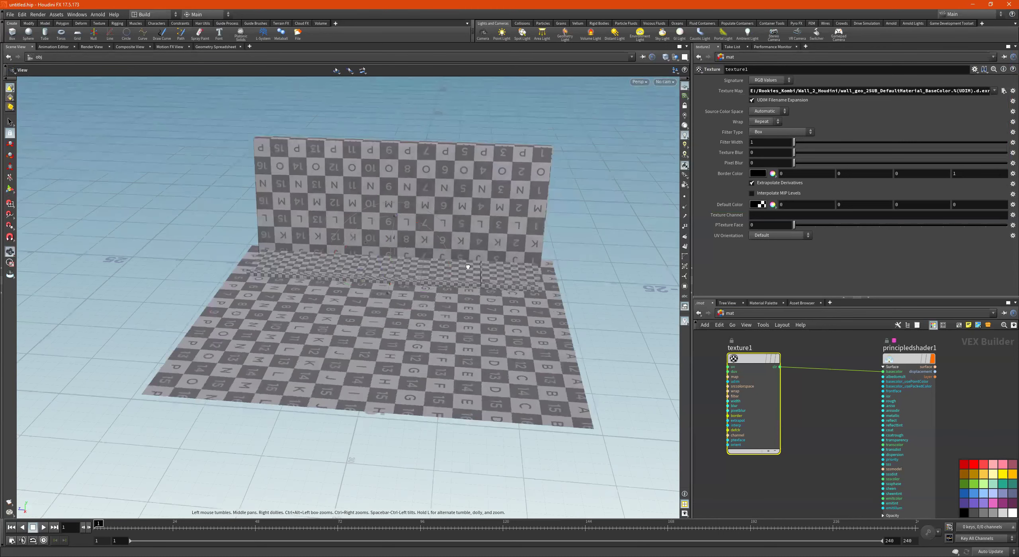
pyautogui.keyDown('alt'); pyautogui.moveTo(791, 344); pyautogui.dragTo(710, 315); pyautogui.keyUp('alt')
pyautogui.click(700, 314)
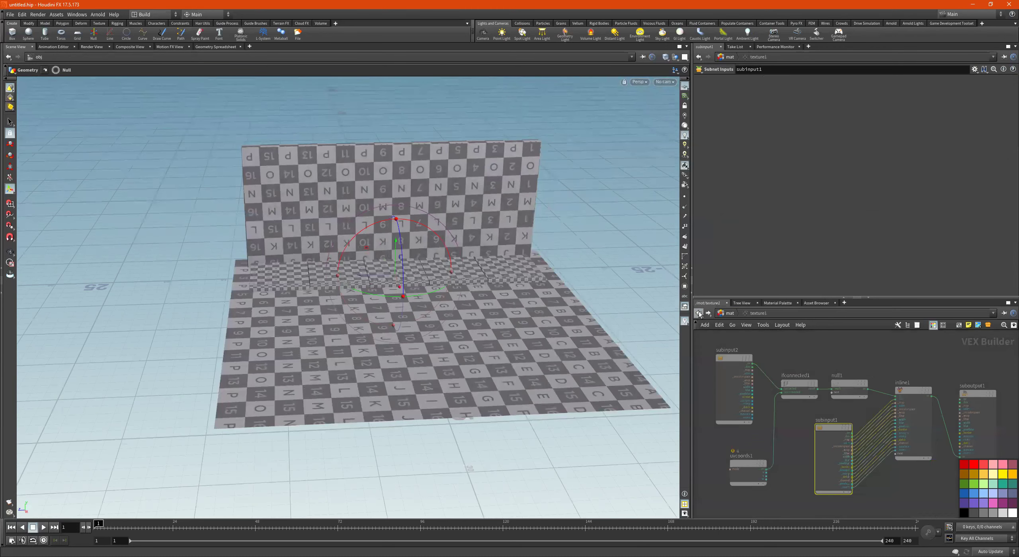
pyautogui.click(727, 313)
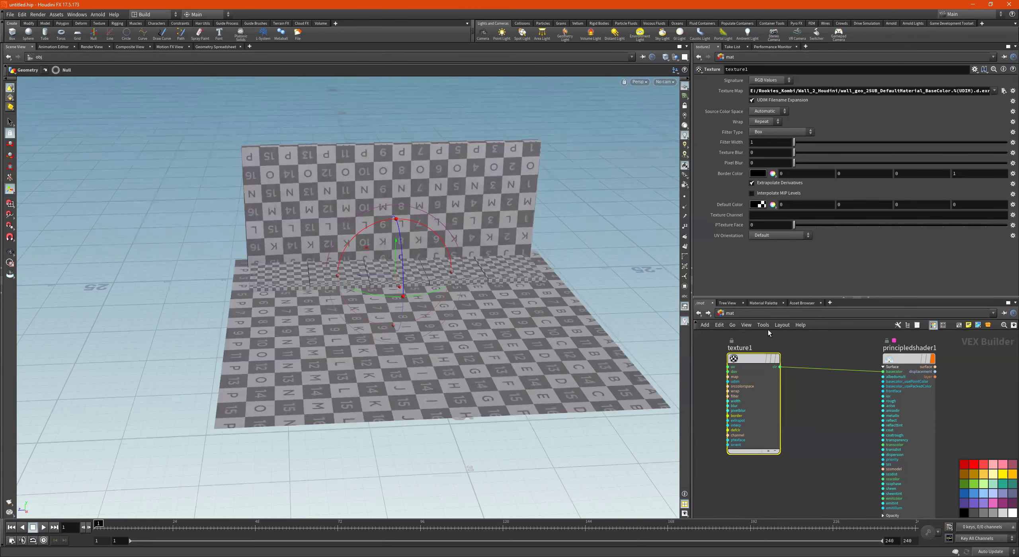
pyautogui.click(727, 313)
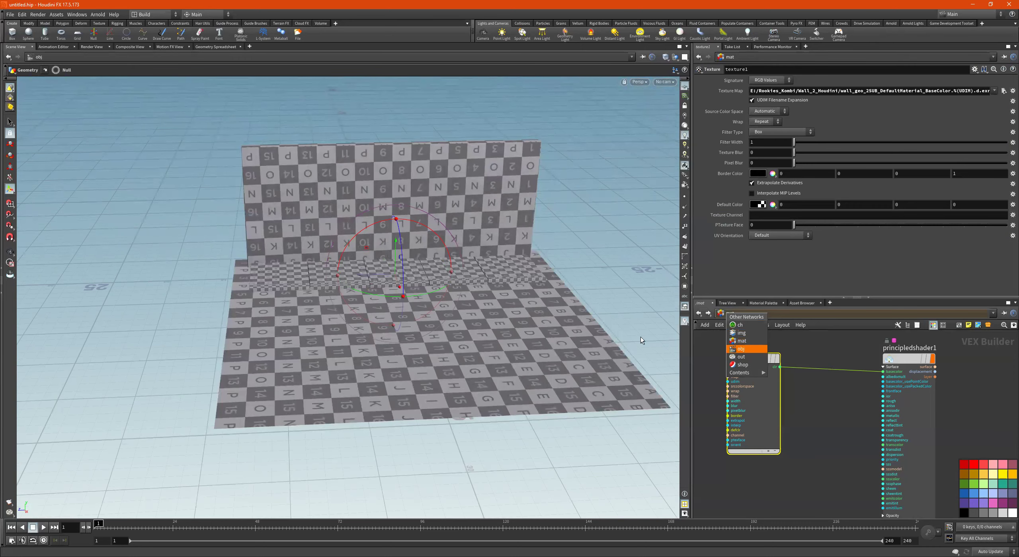
pyautogui.click(745, 349)
pyautogui.doubleClick(803, 375)
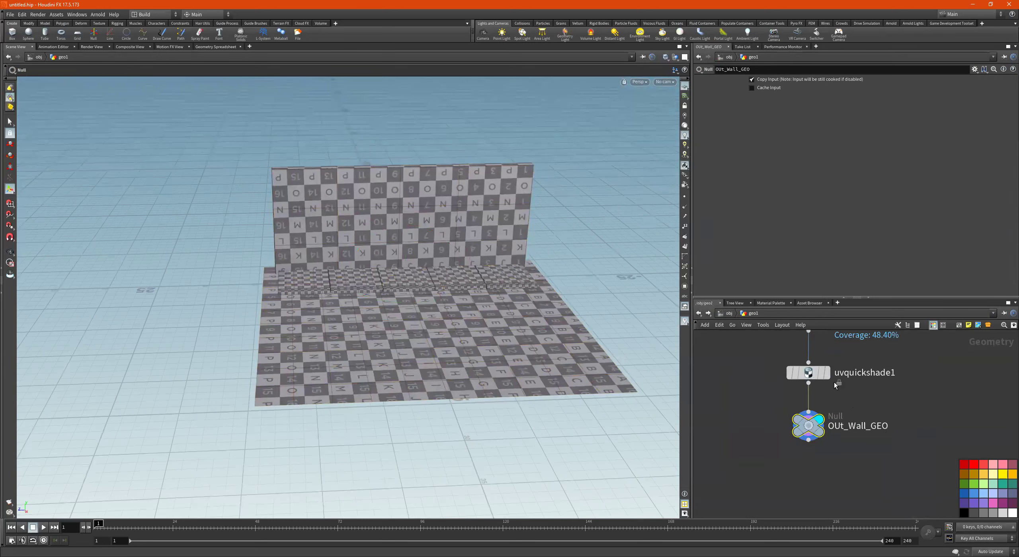
# Step: Move the uvquickshade1 node aside and bypass it to remove the checker pattern from the wall
pyautogui.moveTo(774, 368); pyautogui.dragTo(712, 372)
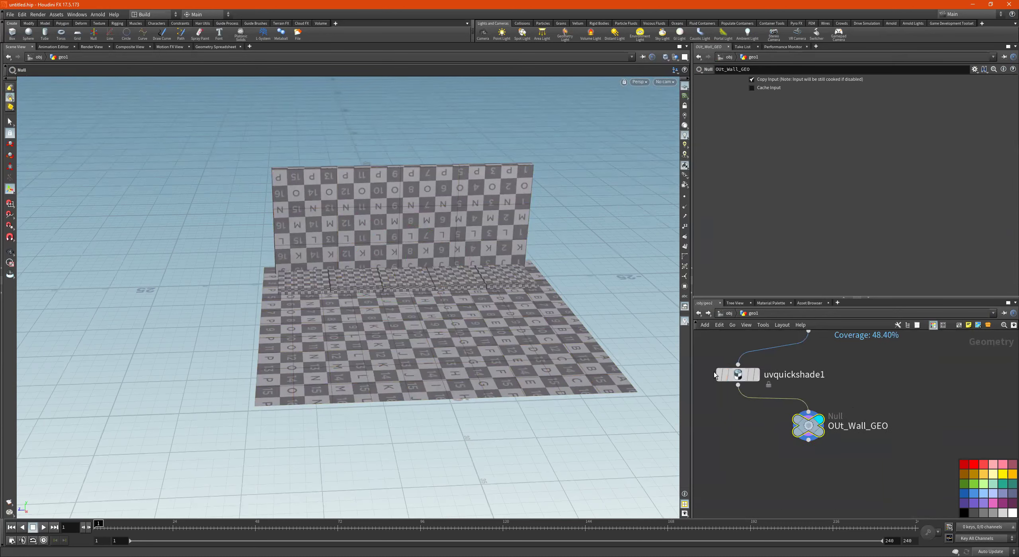
pyautogui.click(718, 375)
pyautogui.moveTo(496, 327); pyautogui.dragTo(637, 321)
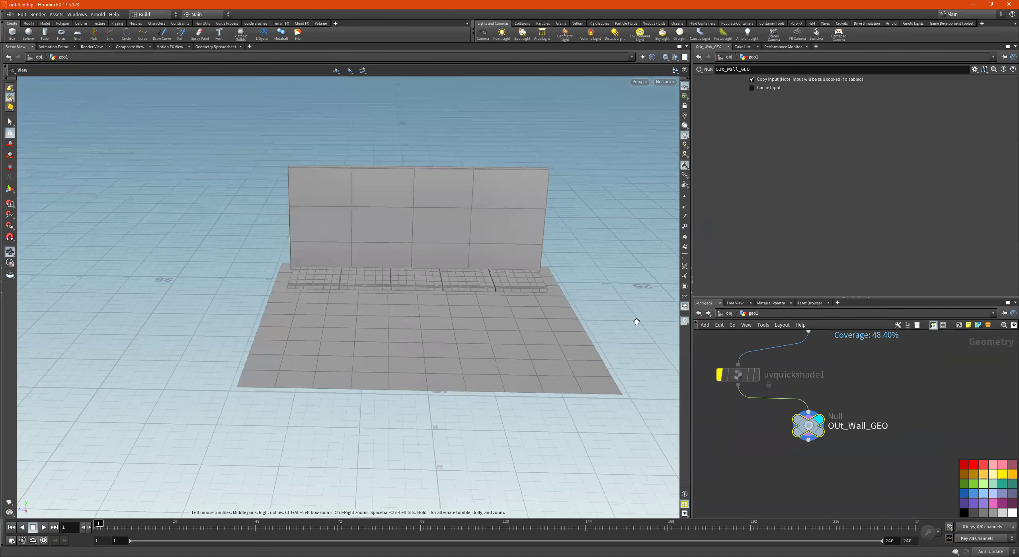
pyautogui.press('Return')
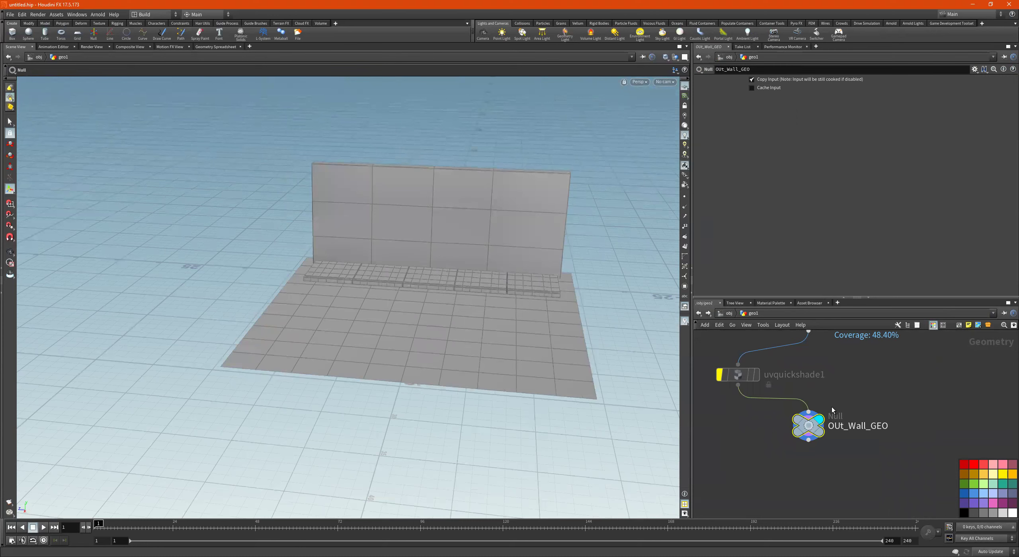
# Step: Add a Material node and insert it on the wire between uvquickshade1 and OUt_Wall_GEO
pyautogui.press('Tab')
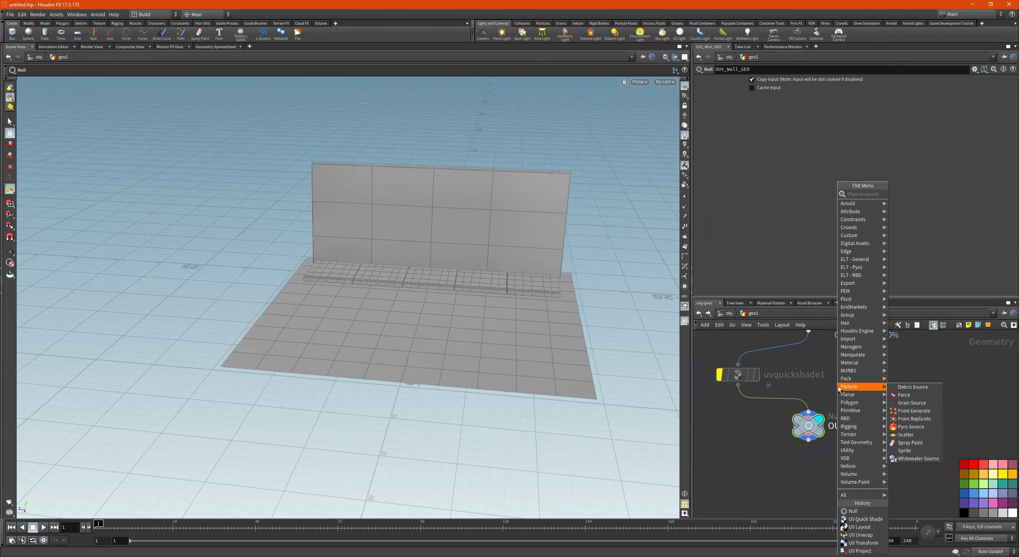
pyautogui.write('matr')
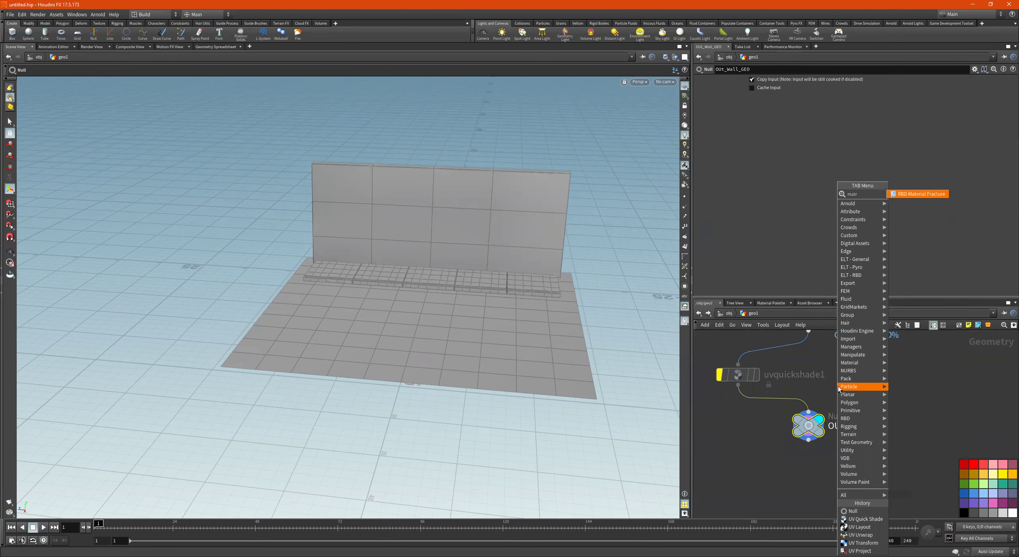
pyautogui.press('BackSpace')
pyautogui.press('Return')
pyautogui.click(838, 386)
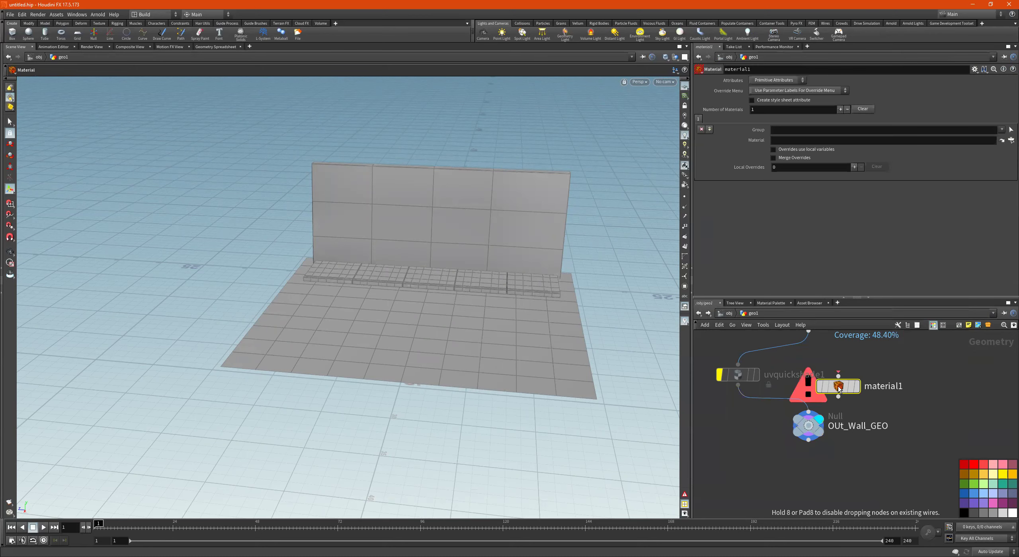
pyautogui.scroll(-2, 830, 438)
pyautogui.moveTo(843, 395)
pyautogui.moveTo(843, 395); pyautogui.dragTo(807, 407)
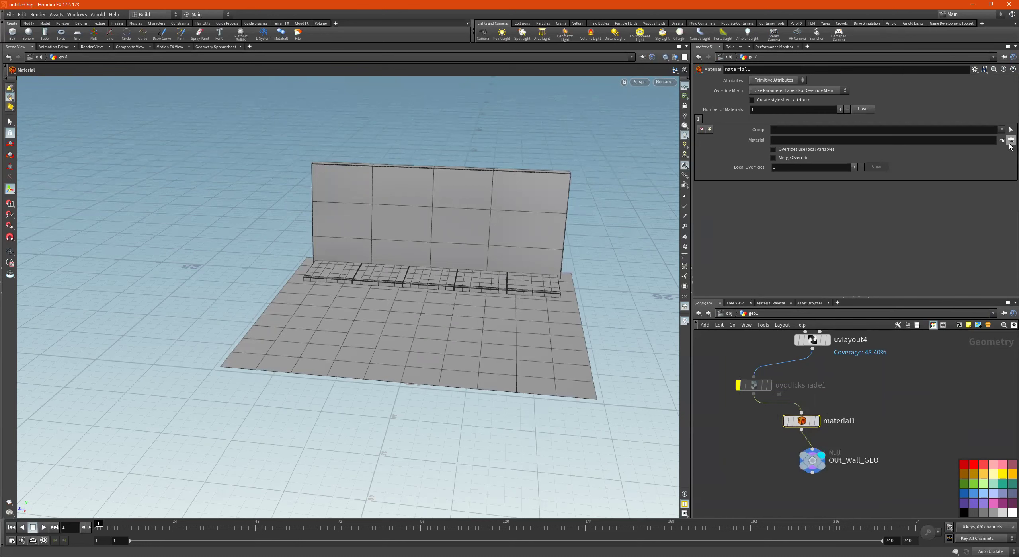
# Step: Assign /mat/principledshader1 as the material of the new Material node
pyautogui.click(1010, 141)
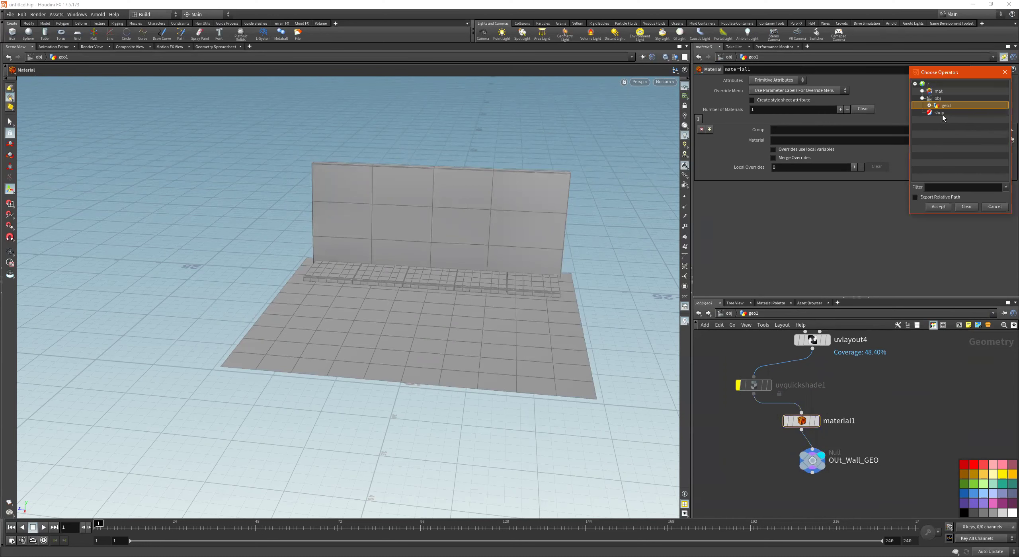
pyautogui.click(927, 91)
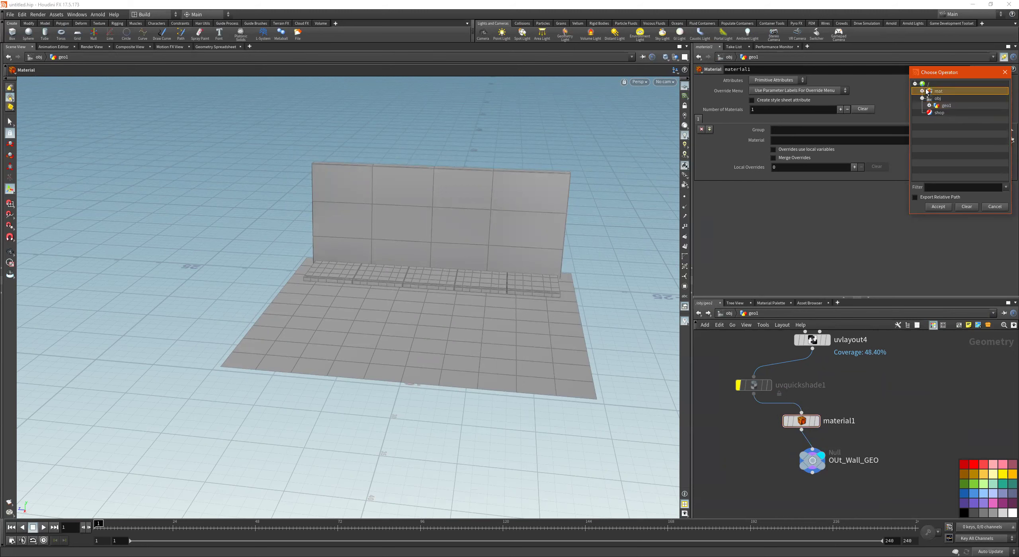
pyautogui.click(921, 92)
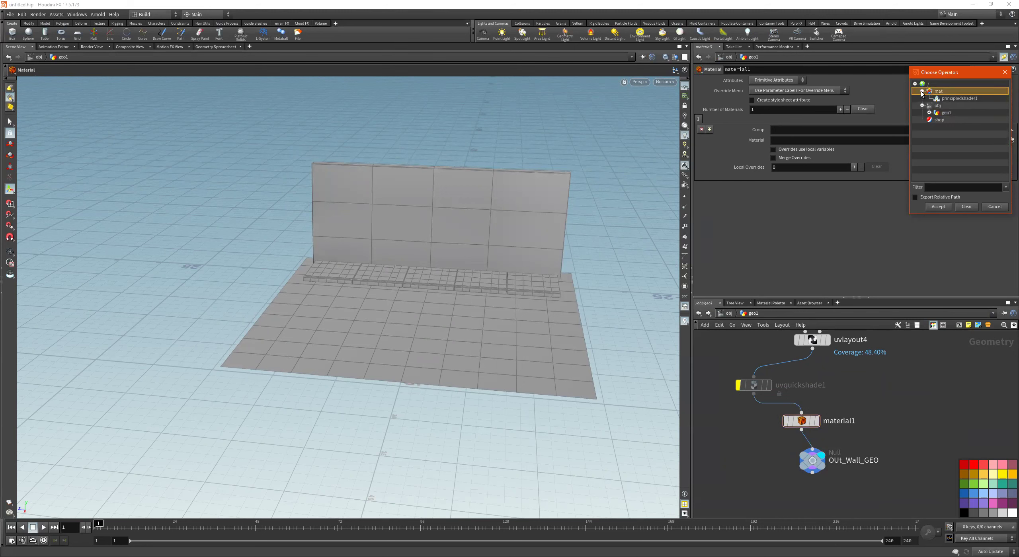
pyautogui.click(950, 98)
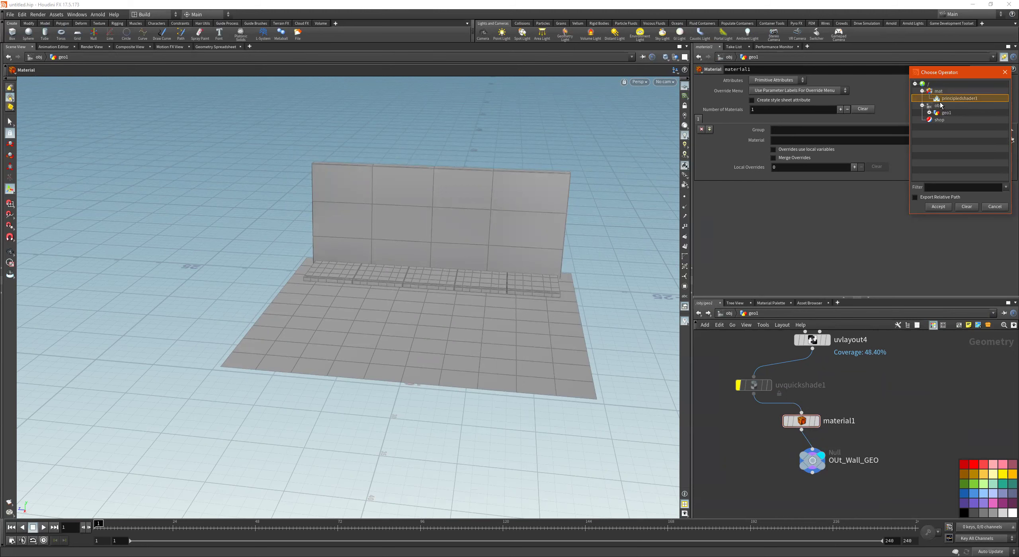
# Step: Examine the wall and floor with the assigned material from several angles in the viewport
pyautogui.moveTo(516, 261)
pyautogui.keyDown('alt'); pyautogui.mouseDown()
pyautogui.moveTo(541, 259)
pyautogui.moveTo(522, 269)
pyautogui.mouseUp(); pyautogui.keyUp('alt')
pyautogui.moveTo(437, 272); pyautogui.dragTo(431, 305)
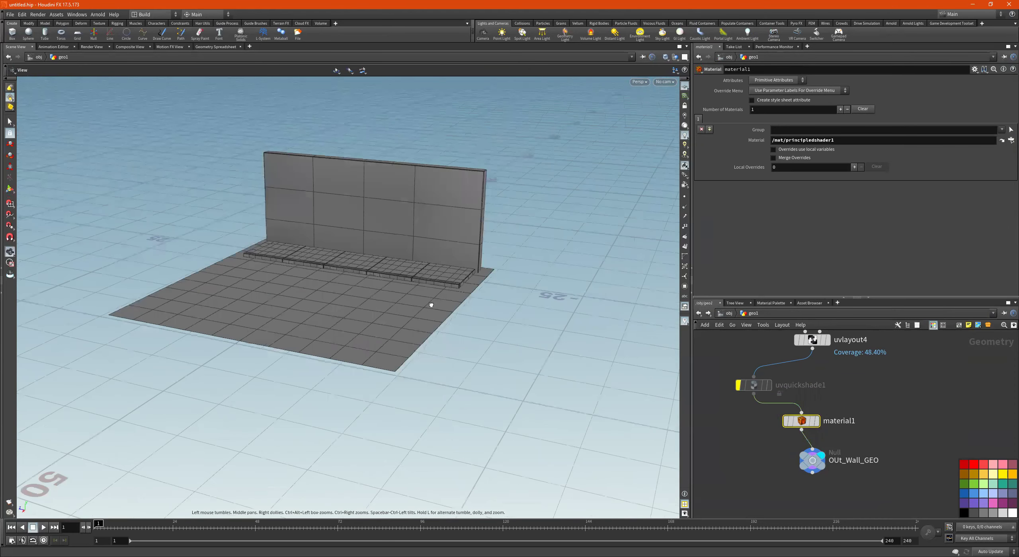
pyautogui.moveTo(495, 313); pyautogui.dragTo(553, 308)
pyautogui.moveTo(493, 297); pyautogui.dragTo(594, 272)
pyautogui.press('Return')
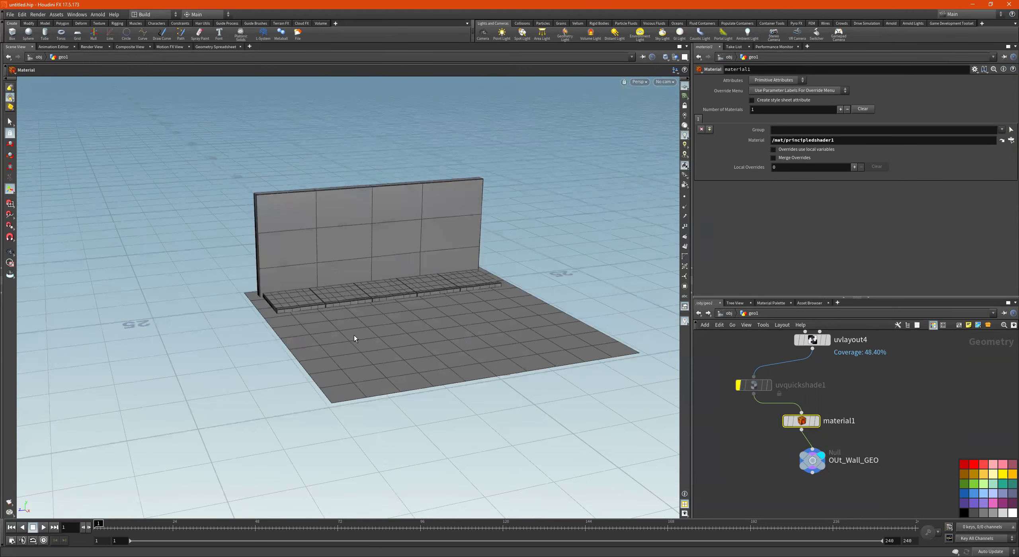
pyautogui.press('Escape')
pyautogui.moveTo(503, 257); pyautogui.dragTo(455, 264)
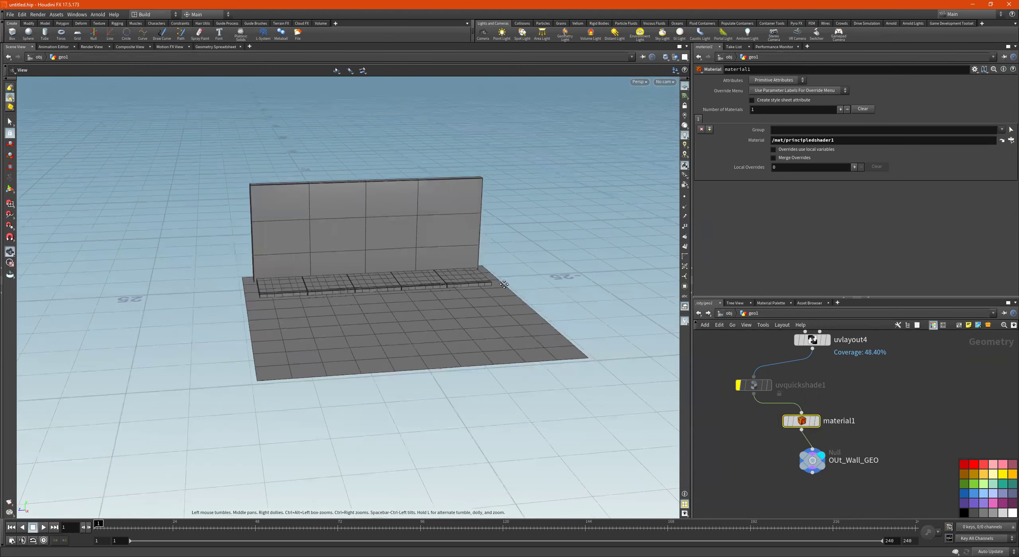
pyautogui.moveTo(517, 287); pyautogui.dragTo(483, 278)
pyautogui.keyDown('alt'); pyautogui.moveTo(688, 251); pyautogui.dragTo(693, 244); pyautogui.keyUp('alt')
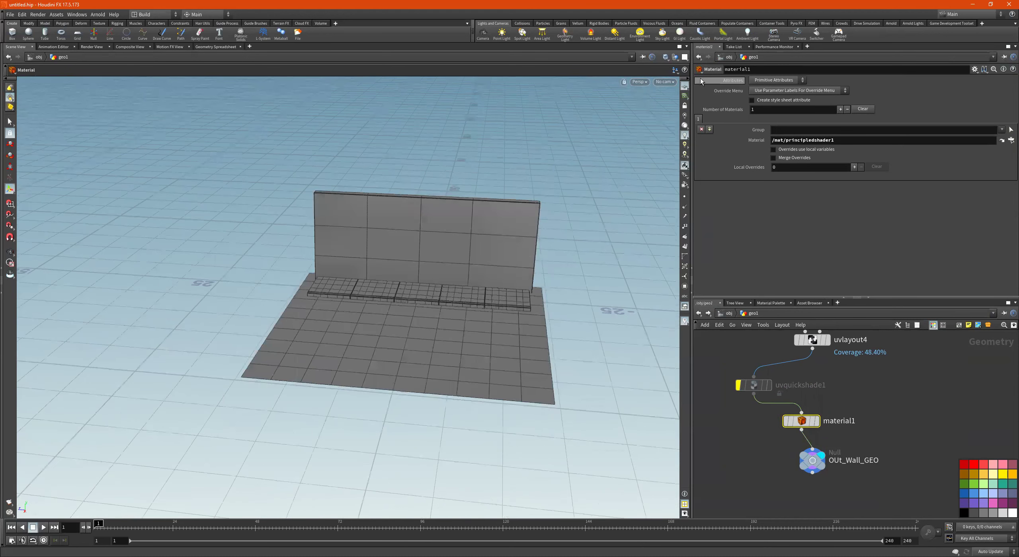
# Step: Add an environment light to the scene and leave it selected in the object network
pyautogui.click(639, 34)
pyautogui.keyDown('alt'); pyautogui.moveTo(480, 338); pyautogui.dragTo(407, 309); pyautogui.keyUp('alt')
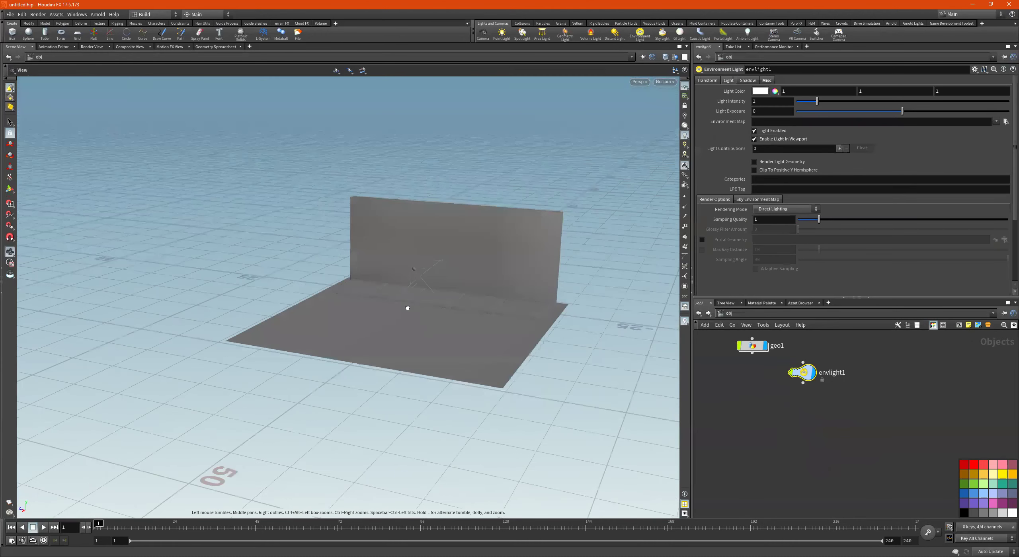
pyautogui.scroll(3, 529, 278)
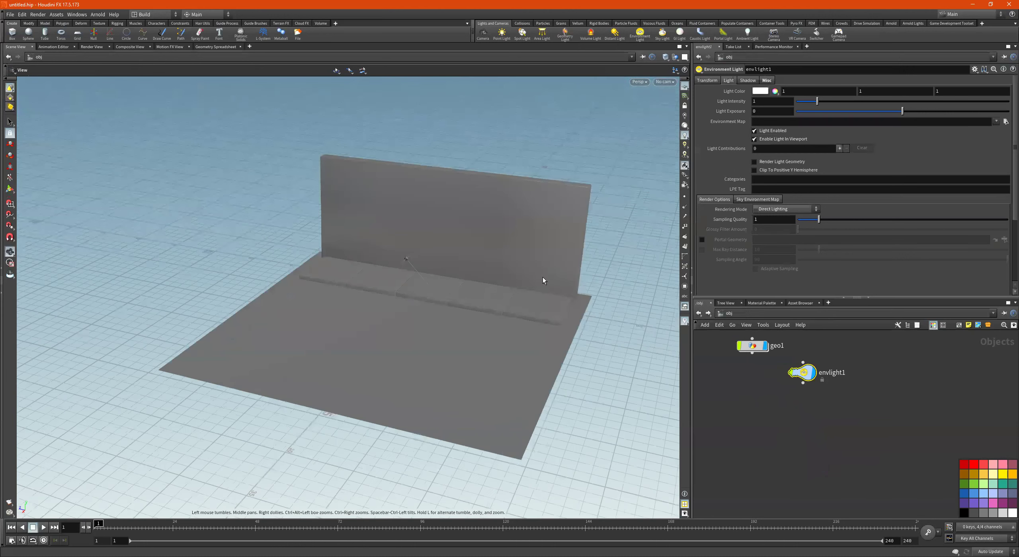
pyautogui.press('Return')
pyautogui.scroll(1, 541, 281)
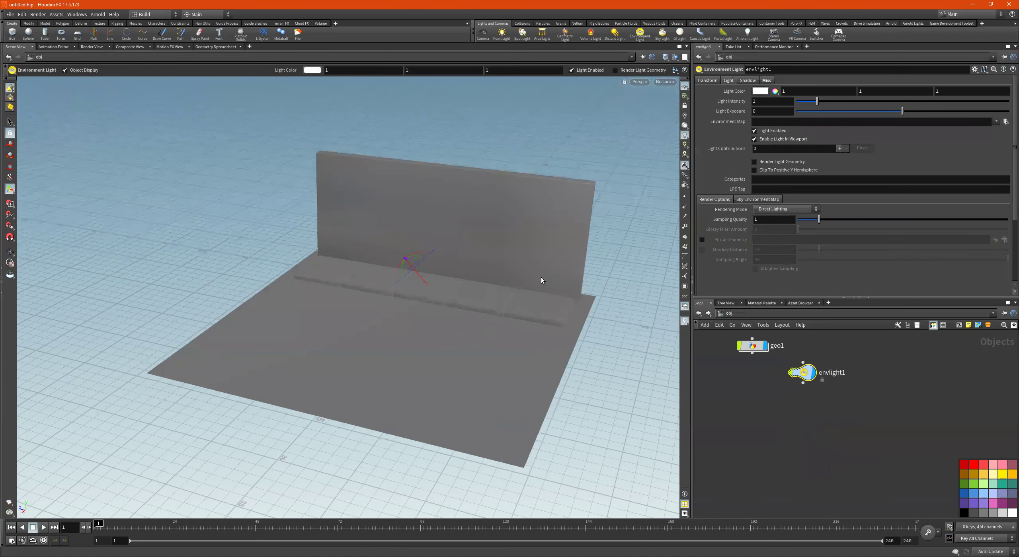
pyautogui.press('Escape')
pyautogui.scroll(-3, 522, 289)
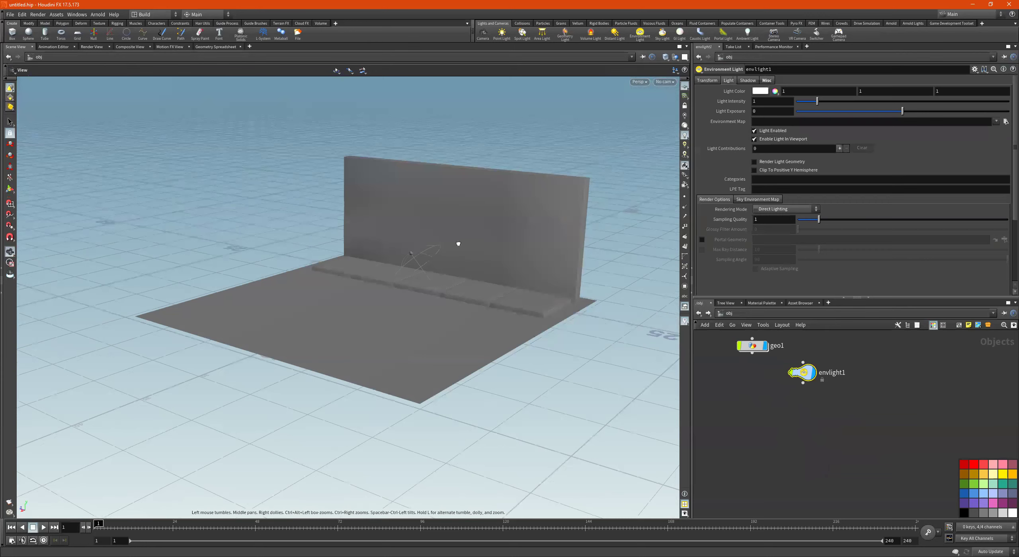
pyautogui.keyDown('alt'); pyautogui.moveTo(481, 278); pyautogui.dragTo(482, 290); pyautogui.keyUp('alt')
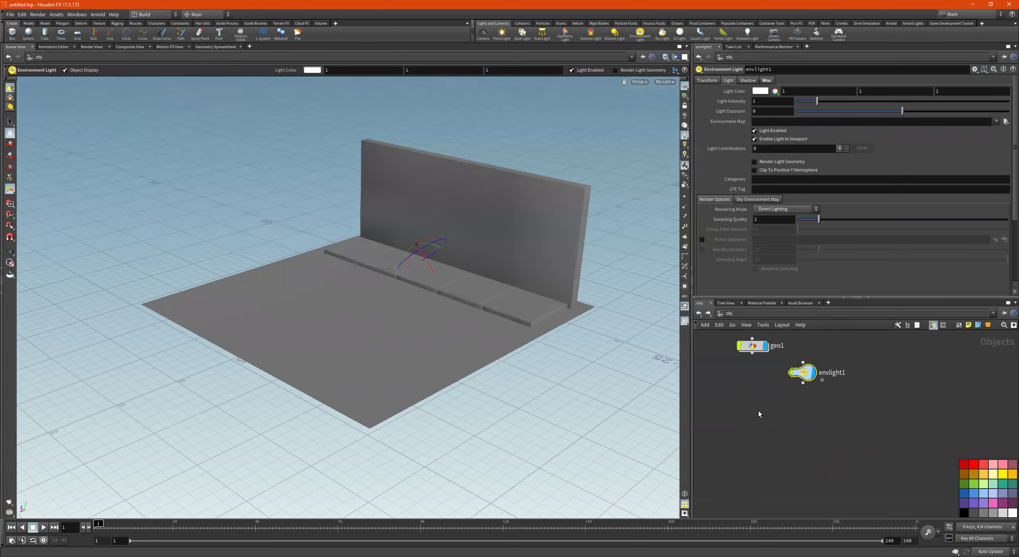
pyautogui.press('h')
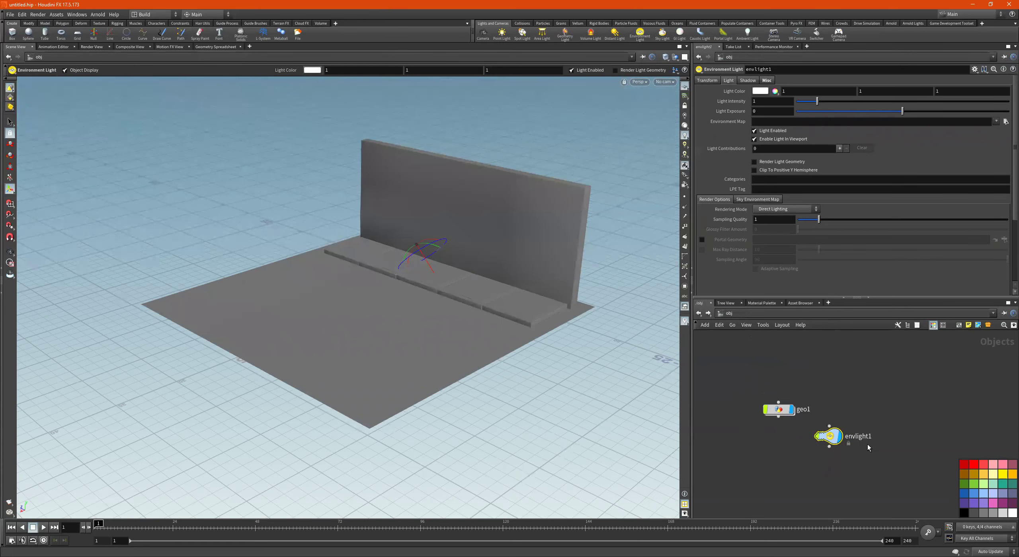
pyautogui.click(747, 314)
pyautogui.click(730, 313)
pyautogui.click(791, 409)
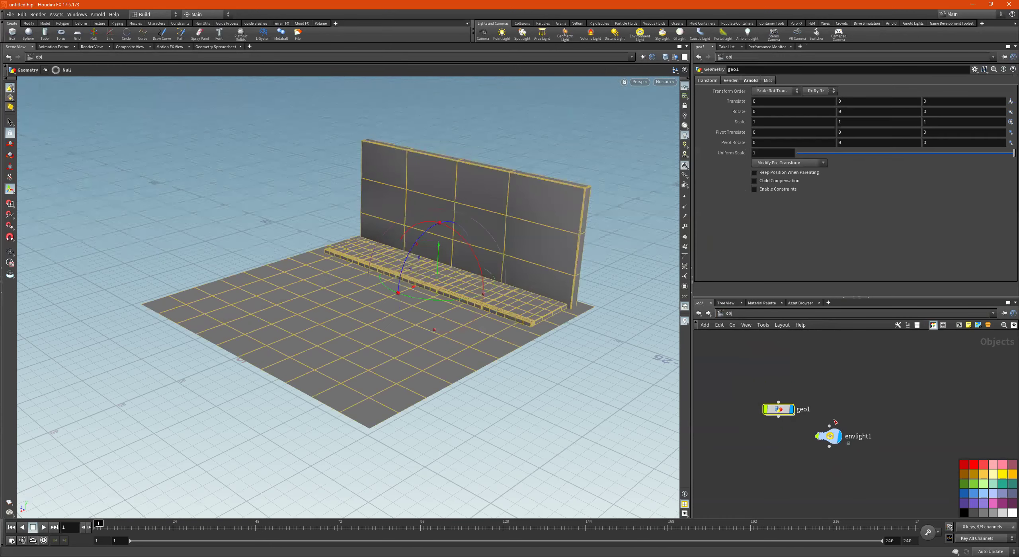
pyautogui.click(831, 438)
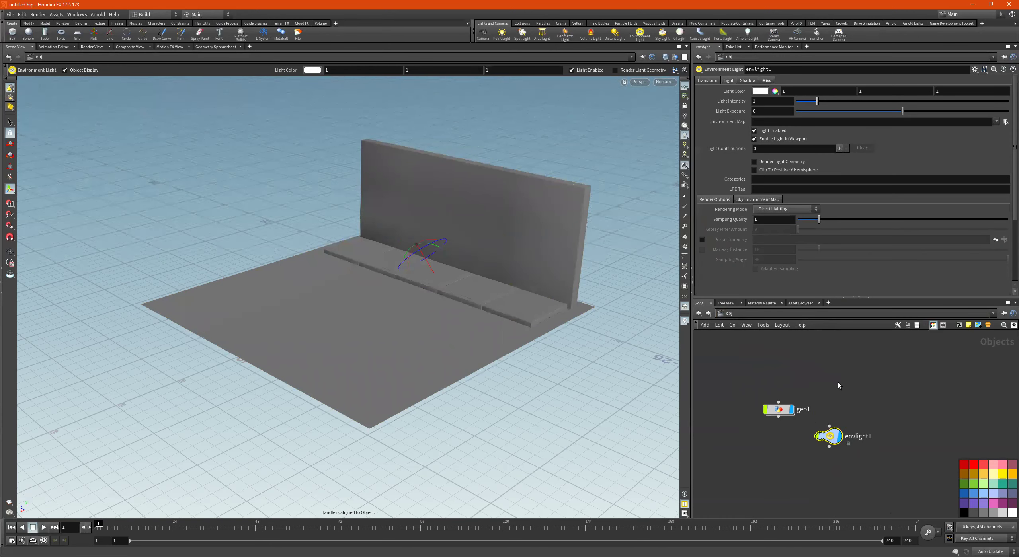
# Step: Face the wall from a low angle in the perspective viewport and switch to the Render View
pyautogui.press('Escape')
pyautogui.moveTo(529, 284)
pyautogui.mouseDown()
pyautogui.moveTo(521, 275)
pyautogui.moveTo(544, 273)
pyautogui.mouseUp()
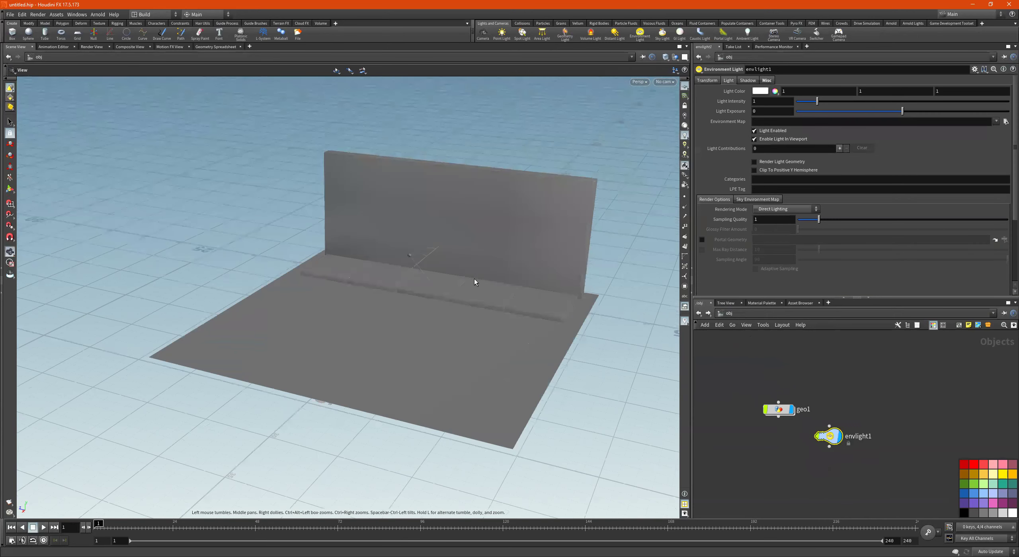
pyautogui.moveTo(425, 265); pyautogui.dragTo(517, 247)
pyautogui.press('Return')
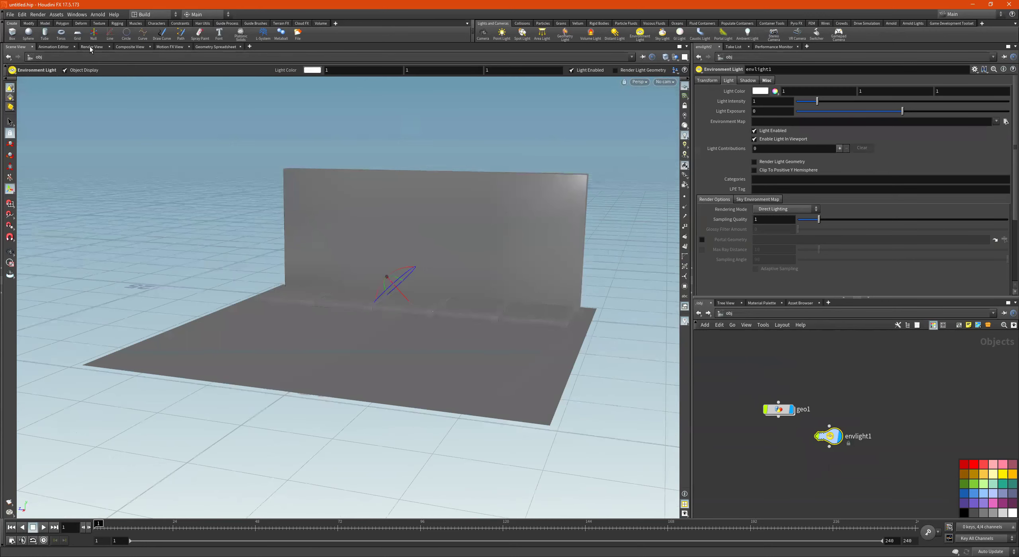
pyautogui.click(91, 47)
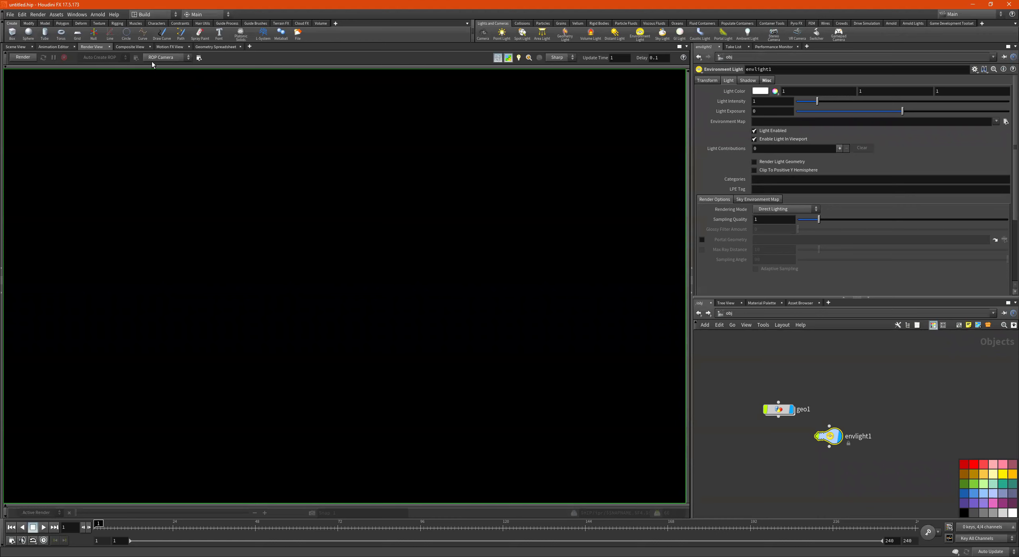
# Step: Render the wall scene with the plain environment light from the current perspective in the Render View, stopping and restarting the render
pyautogui.click(166, 59)
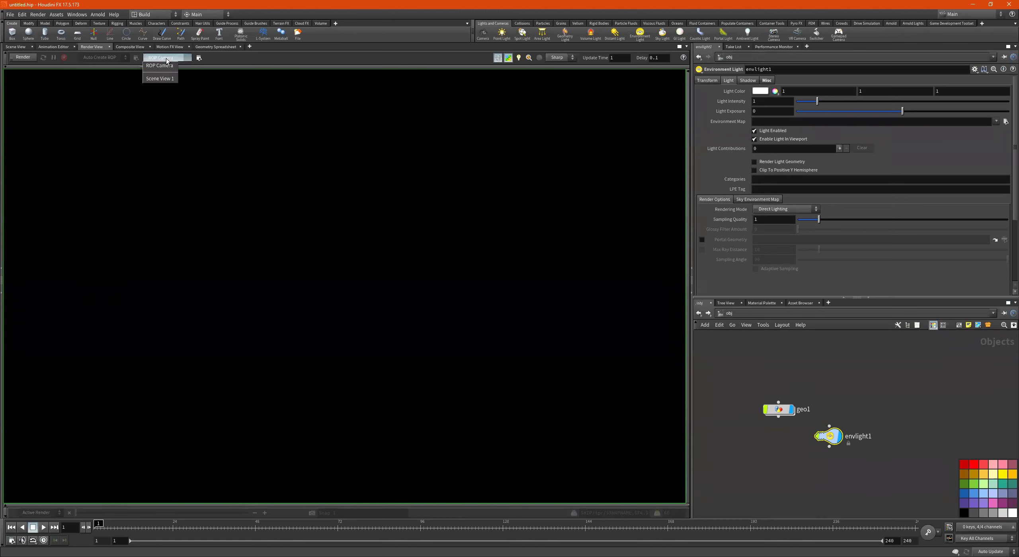
pyautogui.click(180, 58)
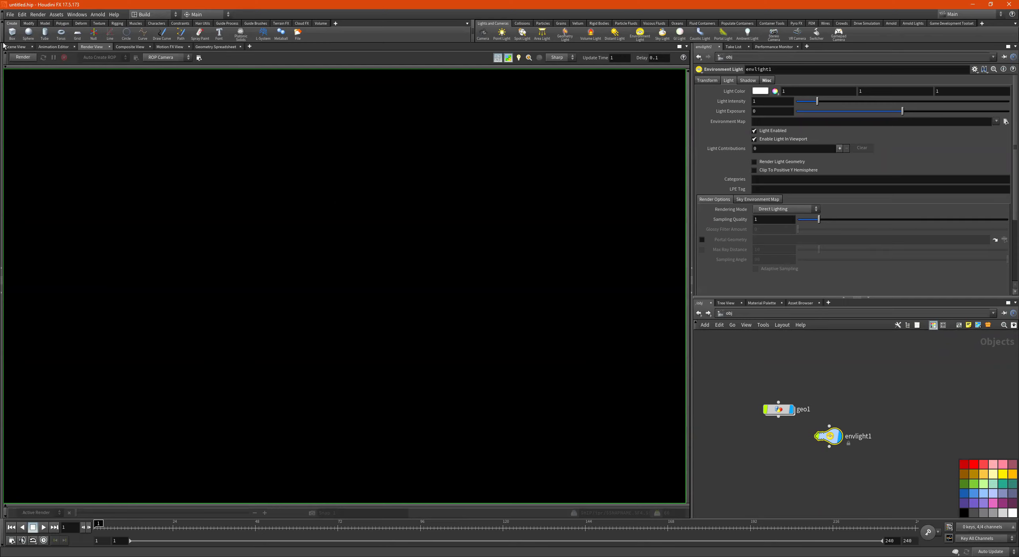
pyautogui.click(16, 47)
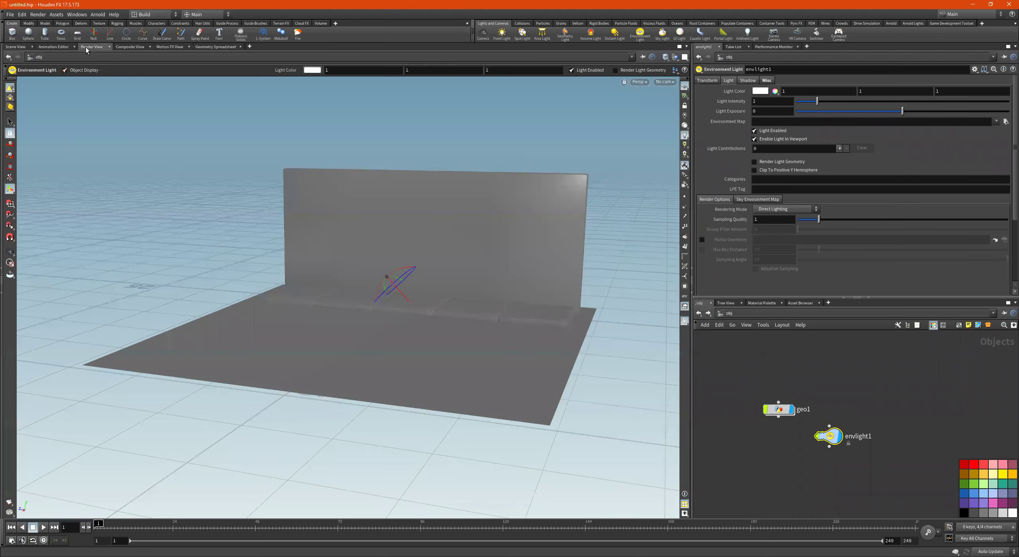
pyautogui.click(92, 47)
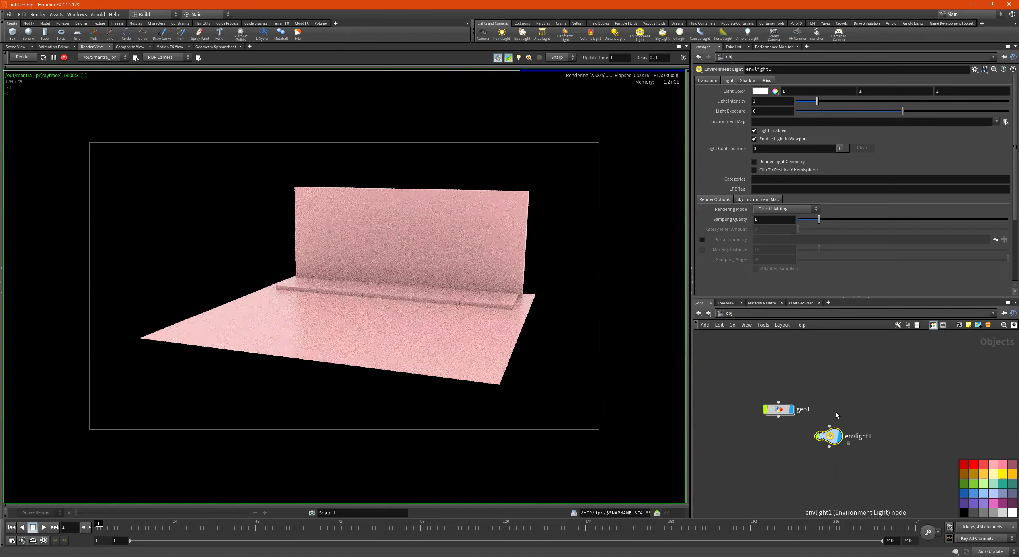
pyautogui.scroll(1, 838, 429)
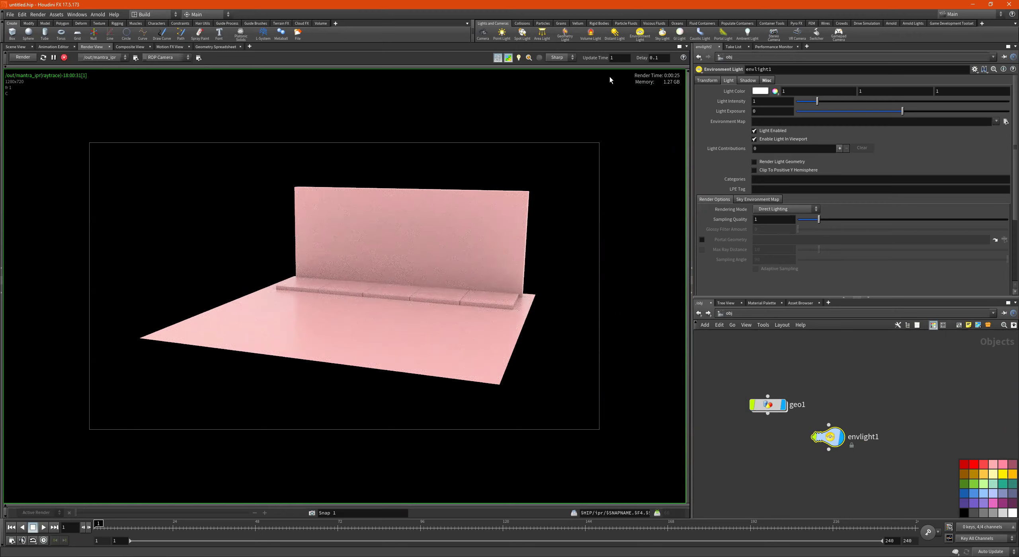
pyautogui.click(64, 58)
pyautogui.click(24, 57)
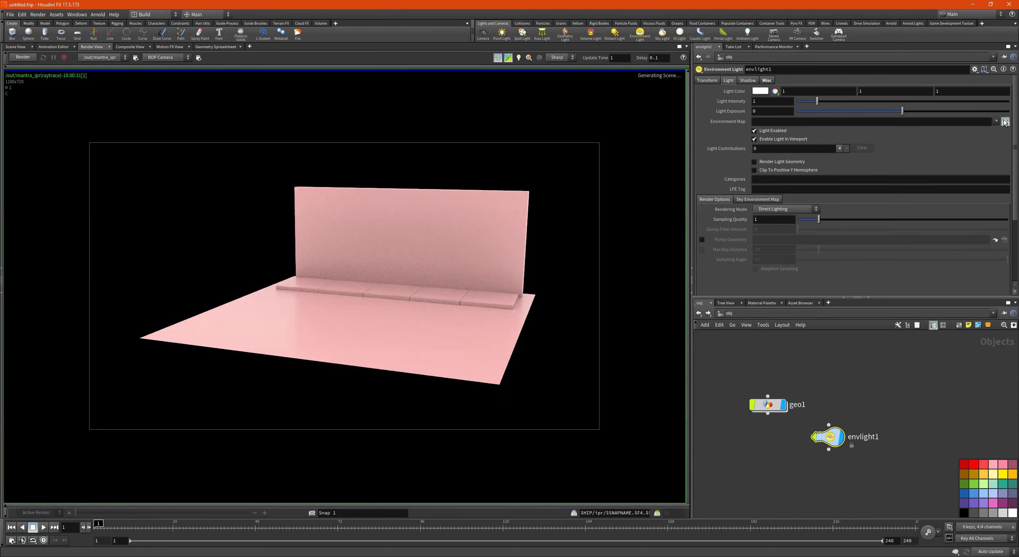
# Step: Load HDRIHaven_kiara_5_noon_2k.rat from the Houdini hdri folder as the light's environment map and render the scene again
pyautogui.click(1004, 120)
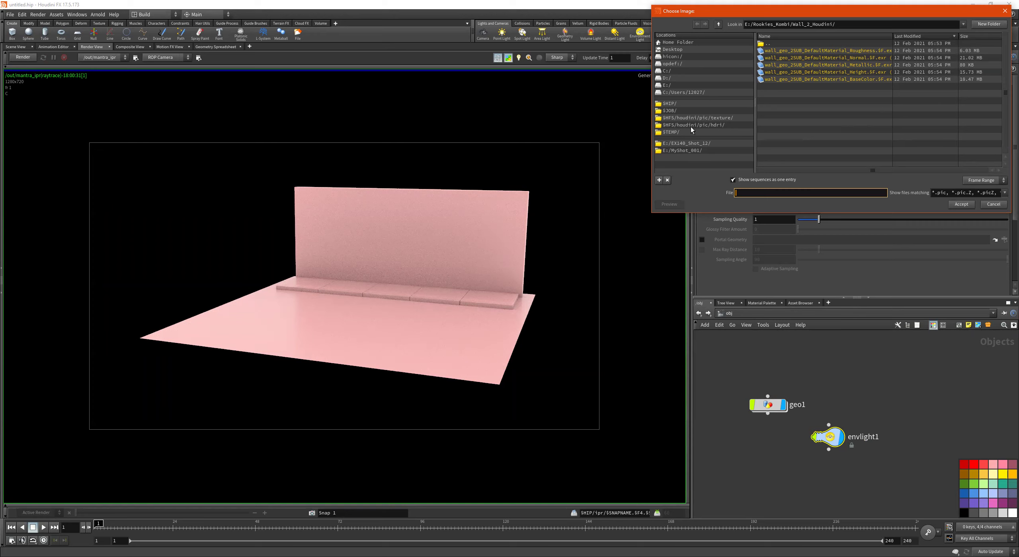
pyautogui.click(711, 125)
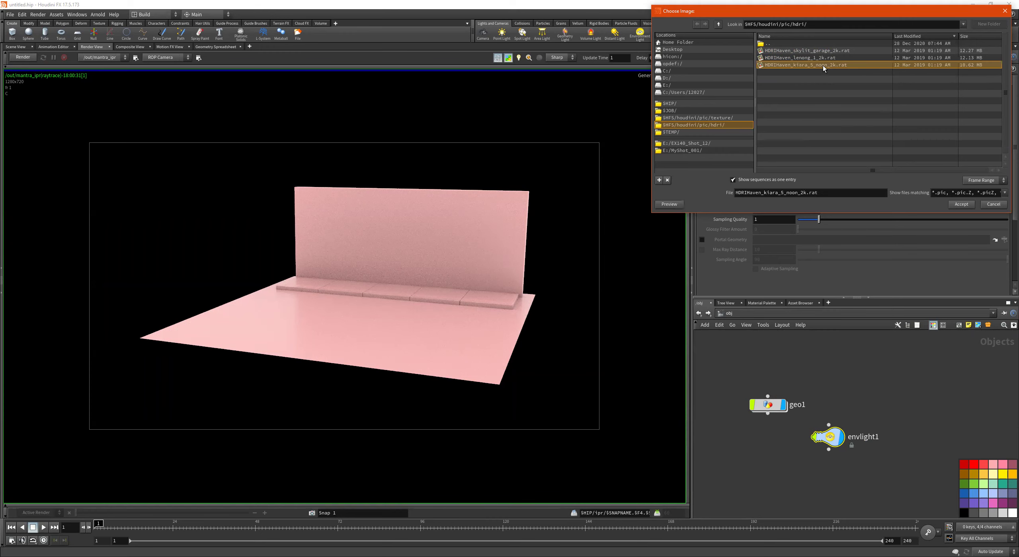
pyautogui.doubleClick(822, 65)
pyautogui.click(22, 56)
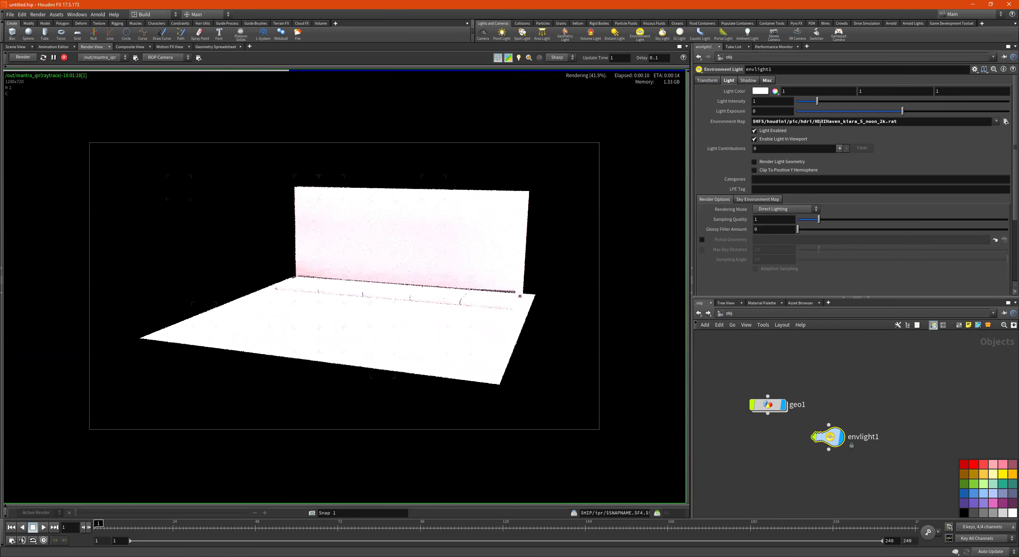
# Step: Enable Render Light Geometry on the environment light and set its light intensity to 0.3
pyautogui.click(770, 162)
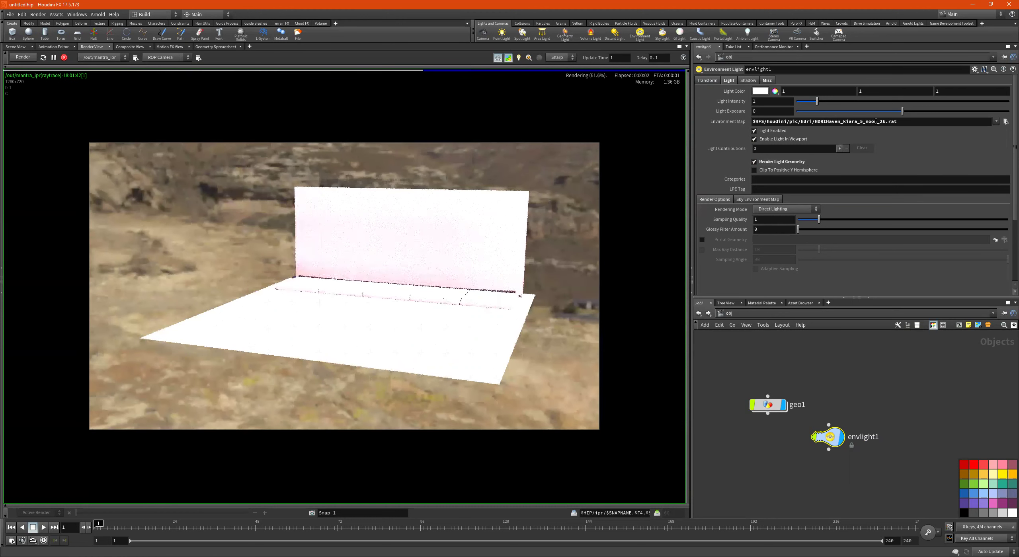
pyautogui.moveTo(816, 102); pyautogui.dragTo(803, 103)
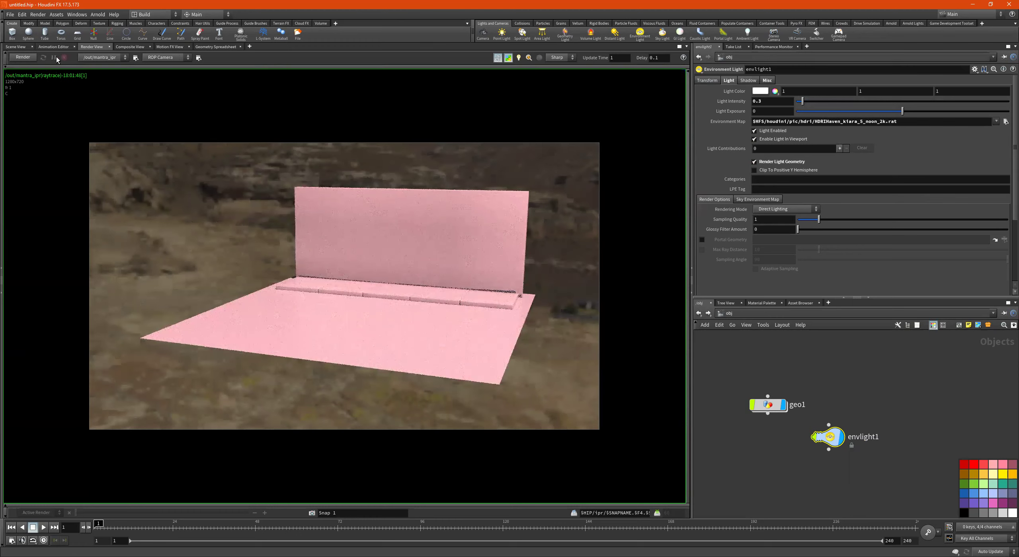
# Step: Inside geo1, pull the material1 node out of the chain between uvquickshade1 and OUt_Wall_GEO
pyautogui.click(15, 48)
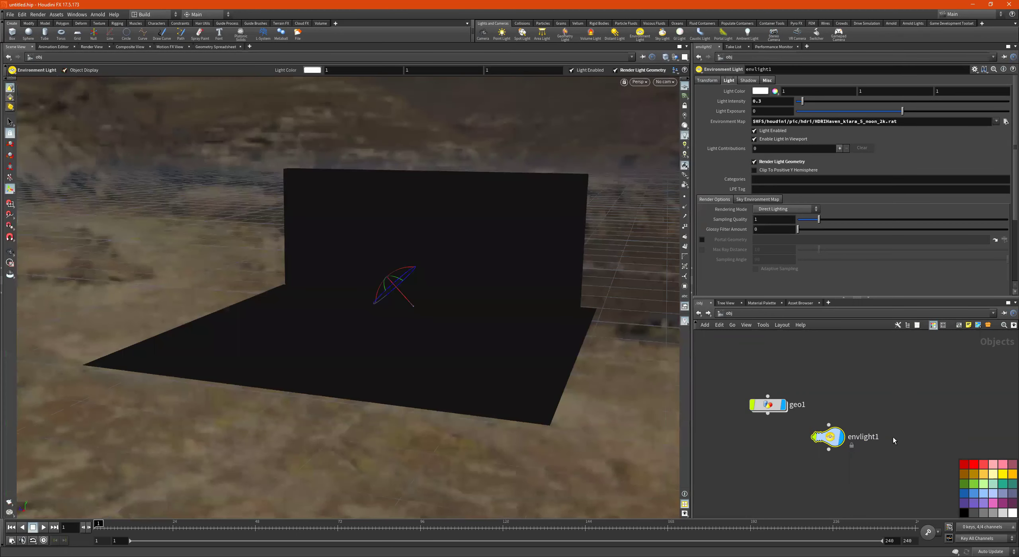
pyautogui.click(767, 405)
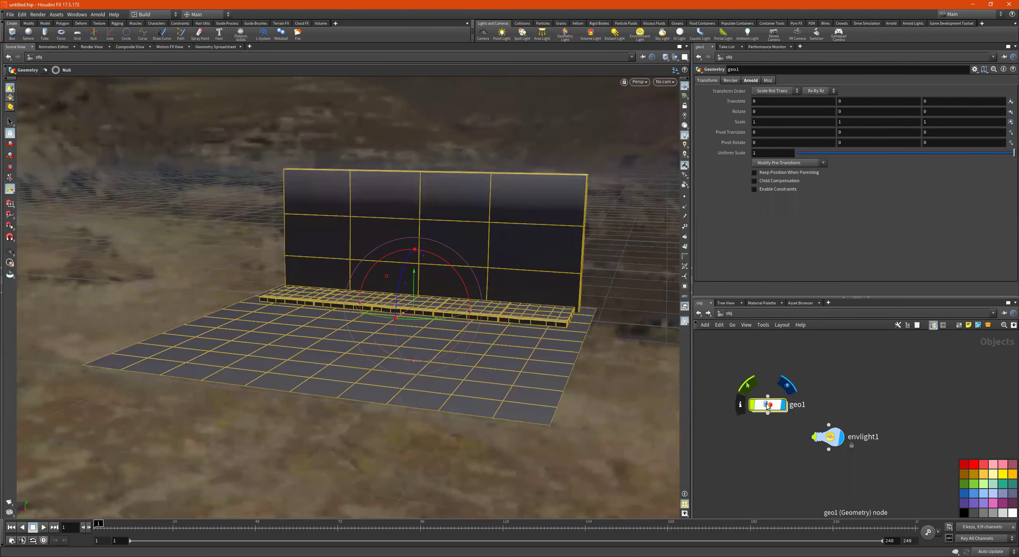
pyautogui.doubleClick(768, 405)
pyautogui.moveTo(790, 424)
pyautogui.moveTo(791, 425); pyautogui.dragTo(900, 433)
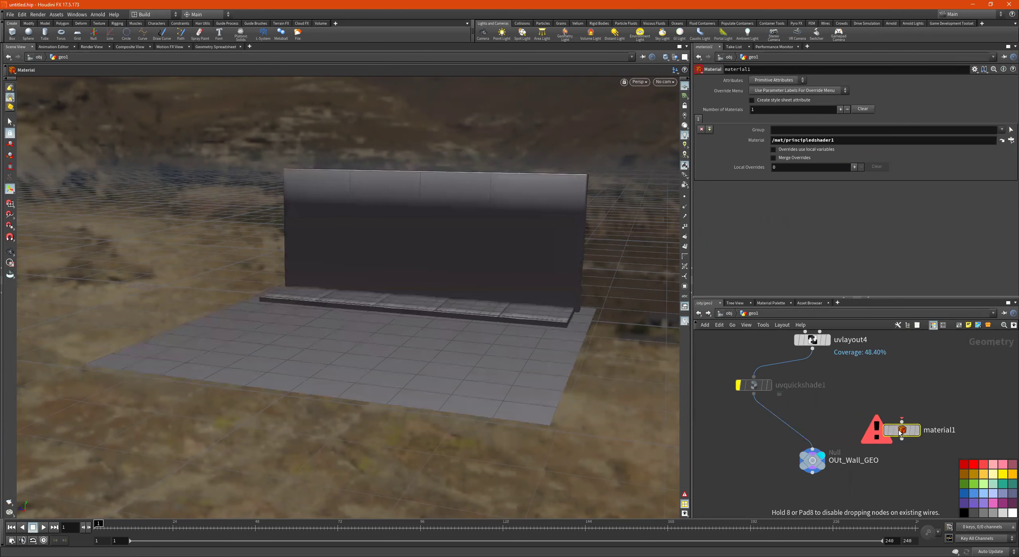
# Step: Assign /mat/principledshader1 as the render material of the geo1 object at object level
pyautogui.click(728, 313)
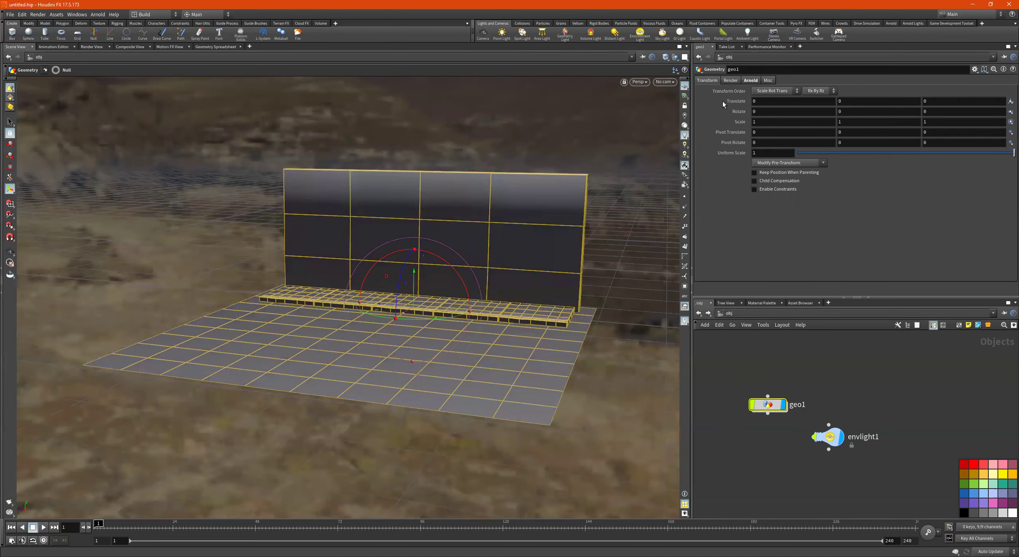
pyautogui.click(734, 80)
pyautogui.doubleClick(767, 405)
pyautogui.scroll(-4, 835, 375)
pyautogui.scroll(3, 851, 383)
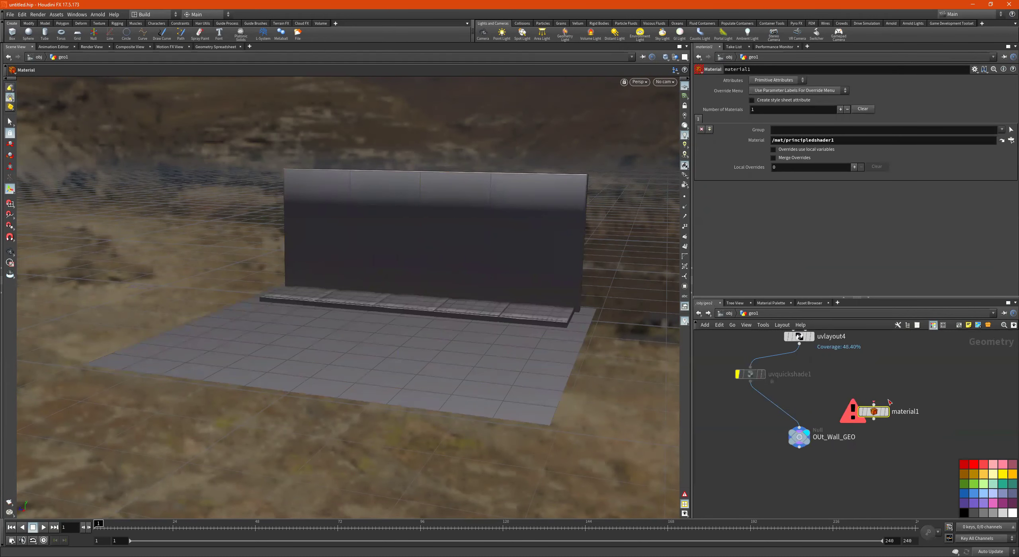
pyautogui.click(727, 313)
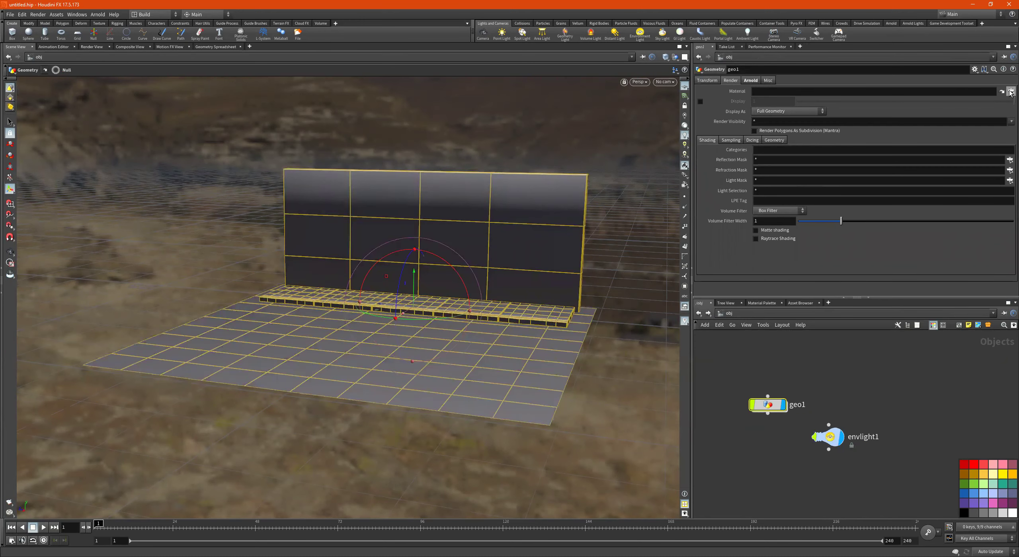
pyautogui.click(1011, 91)
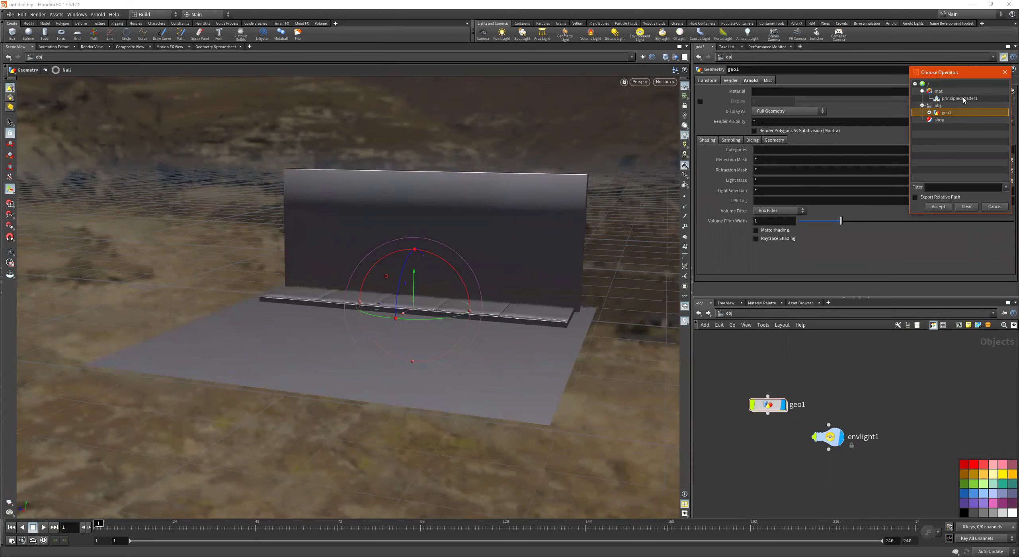
pyautogui.click(963, 98)
pyautogui.click(943, 207)
# Step: Render the wall with the object-level material from a slightly turned viewpoint, and stop the render after checking it
pyautogui.keyDown('alt'); pyautogui.moveTo(458, 289); pyautogui.dragTo(539, 301); pyautogui.keyUp('alt')
pyautogui.keyDown('alt'); pyautogui.moveTo(444, 278); pyautogui.dragTo(470, 302); pyautogui.keyUp('alt')
pyautogui.keyDown('alt'); pyautogui.moveTo(471, 303); pyautogui.dragTo(516, 298, button='right'); pyautogui.keyUp('alt')
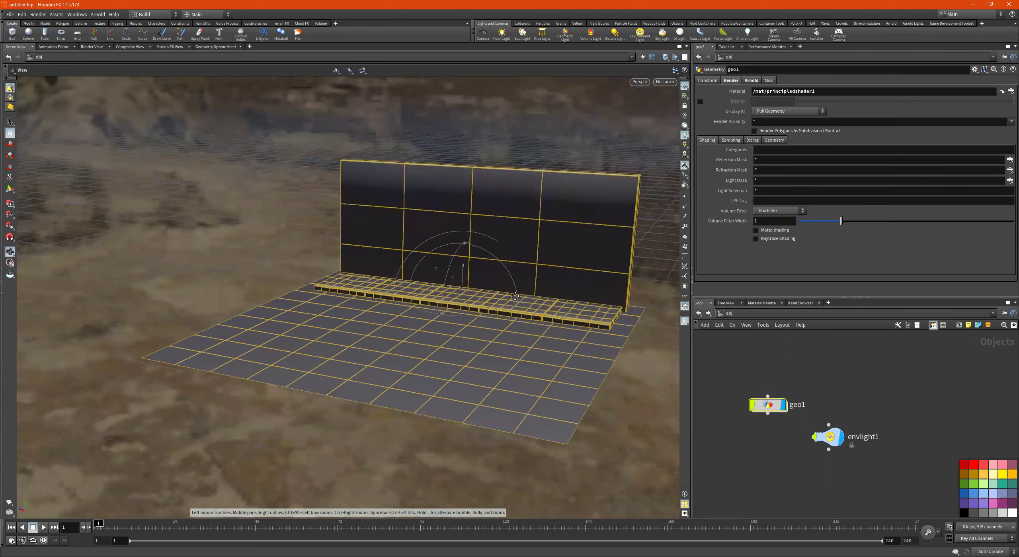
pyautogui.keyDown('alt'); pyautogui.moveTo(517, 297); pyautogui.dragTo(479, 296, button='middle'); pyautogui.keyUp('alt')
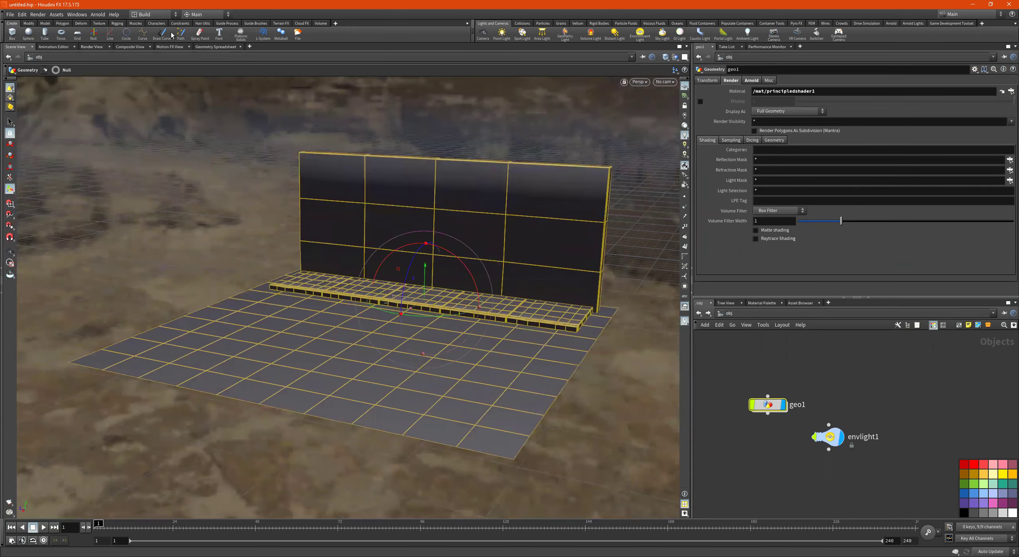
pyautogui.click(89, 47)
pyautogui.click(29, 57)
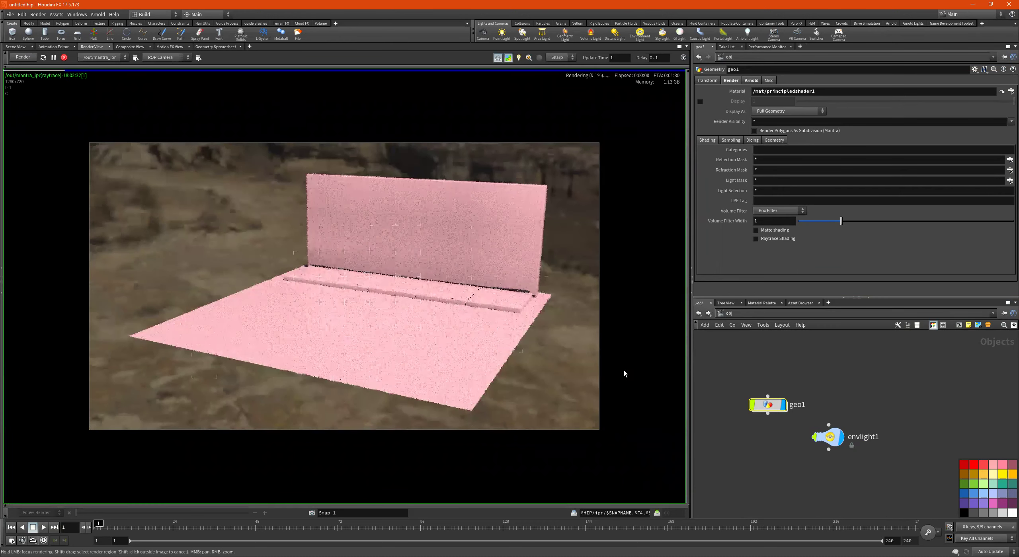
pyautogui.click(64, 57)
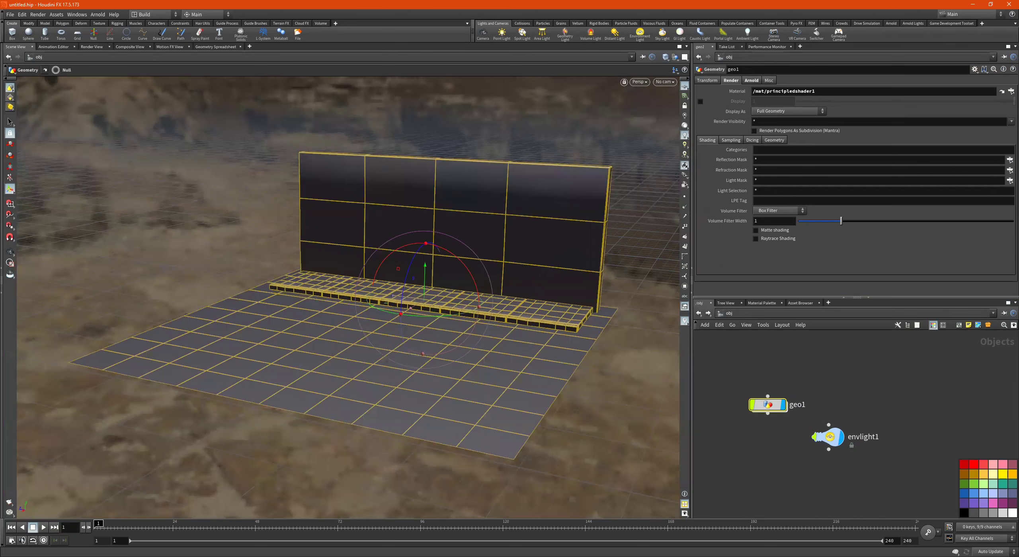
# Step: Frame the wall more closely from the front and open the mat network with its texture and shader nodes
pyautogui.press('Escape')
pyautogui.moveTo(432, 294); pyautogui.dragTo(470, 302)
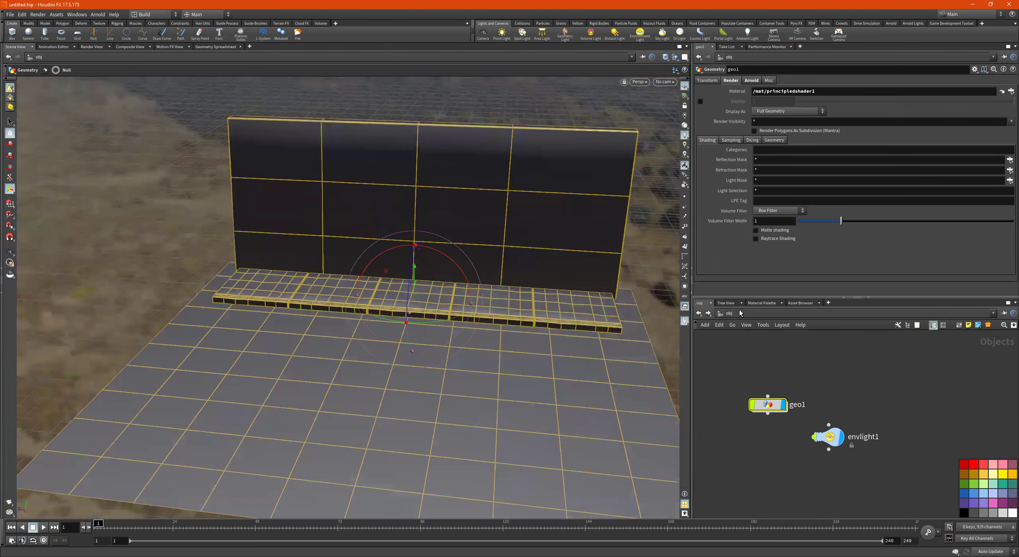
pyautogui.click(739, 311)
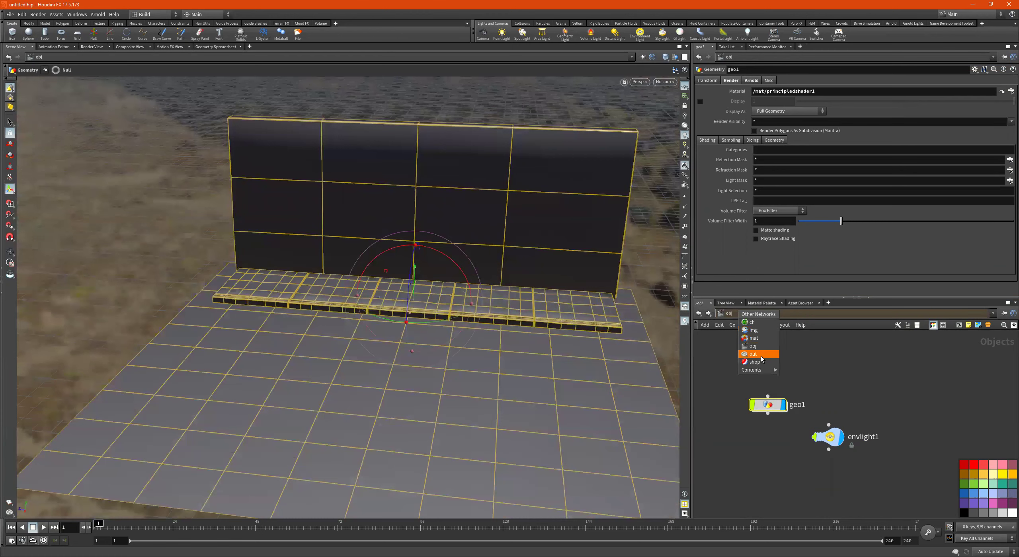
pyautogui.click(756, 354)
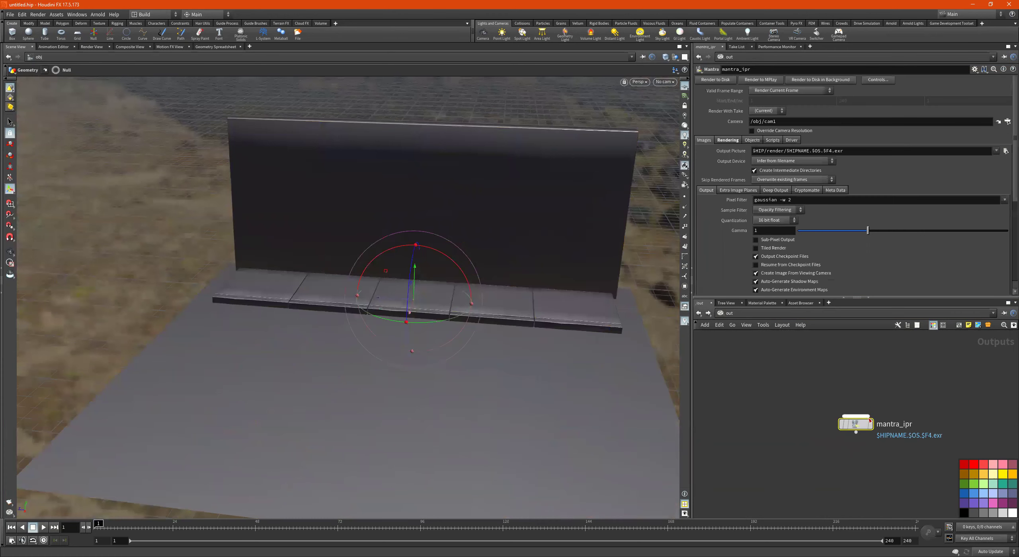
pyautogui.click(759, 315)
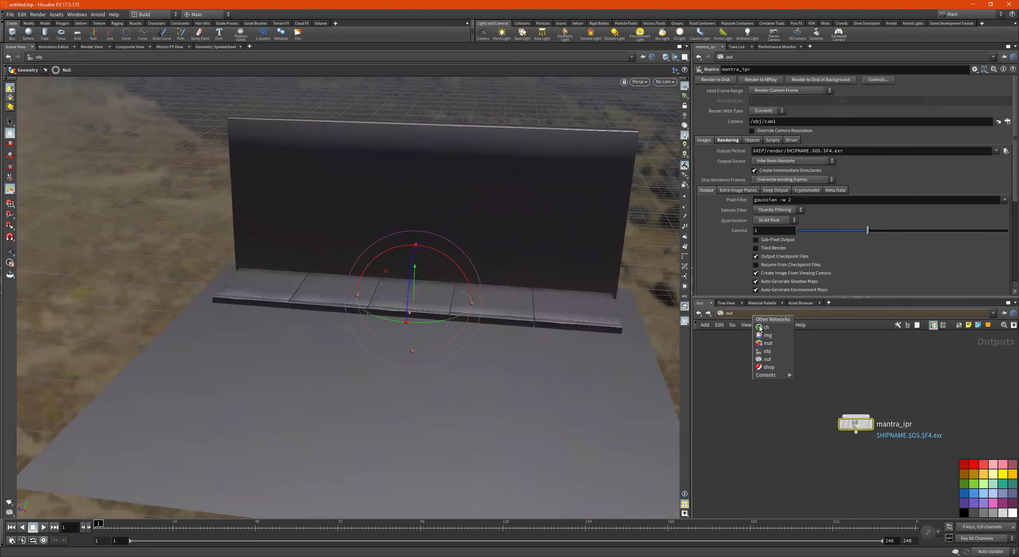
pyautogui.click(771, 343)
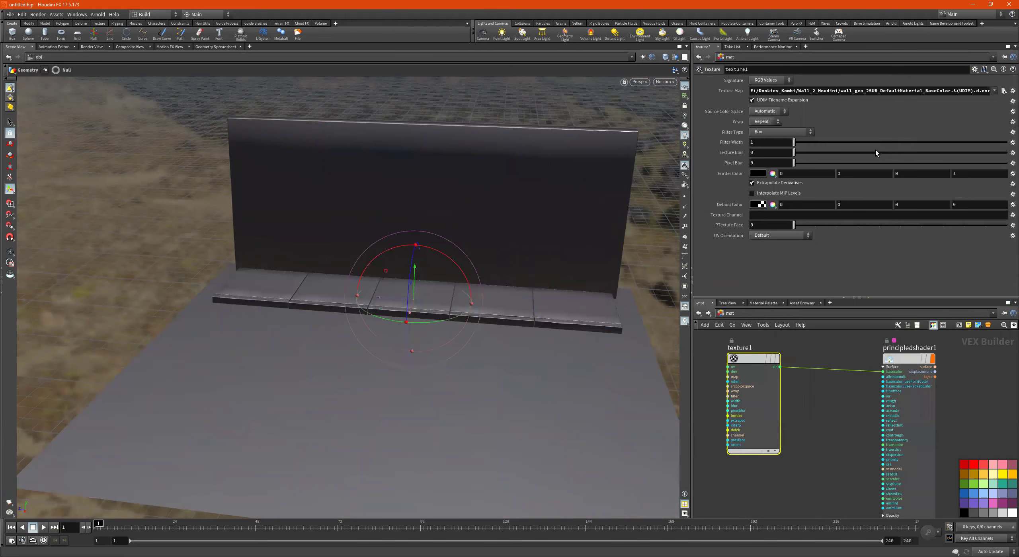
# Step: Delete the extra dot after %(UDIM) in texture1's map path so the file name ends in BaseColor.%(UDIM)d.exr
pyautogui.click(901, 92)
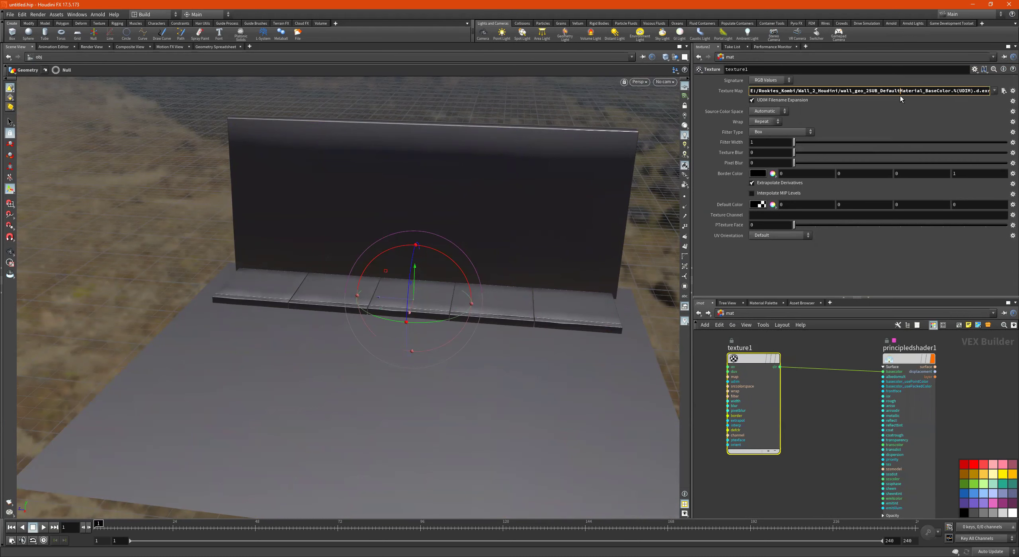
pyautogui.moveTo(911, 92); pyautogui.dragTo(984, 96)
pyautogui.click(975, 91)
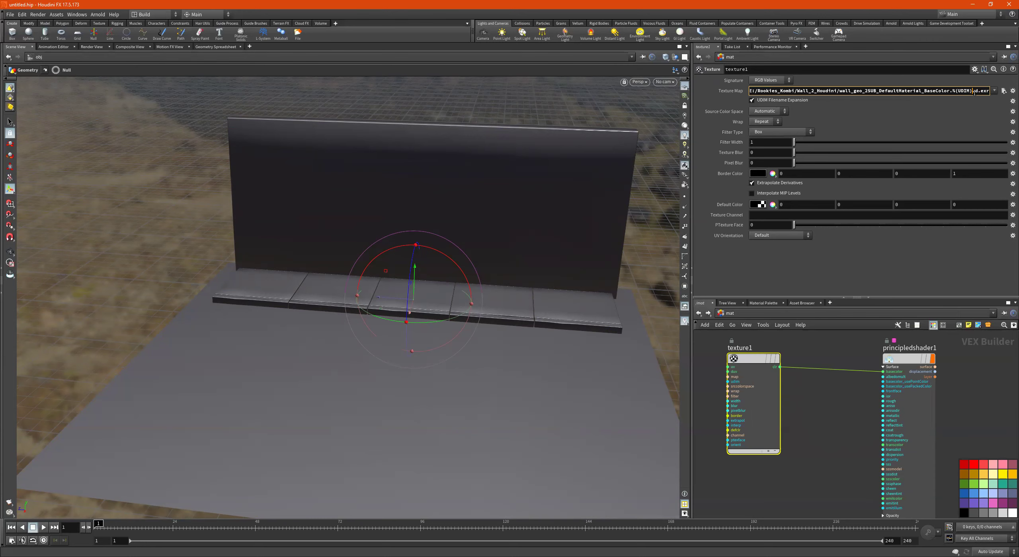
pyautogui.press('BackSpace')
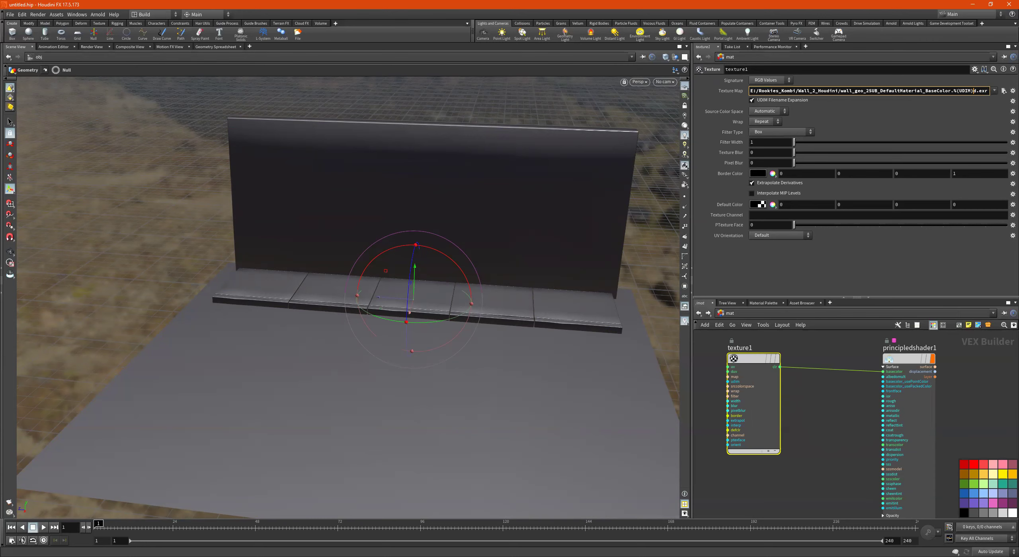
pyautogui.press('Return')
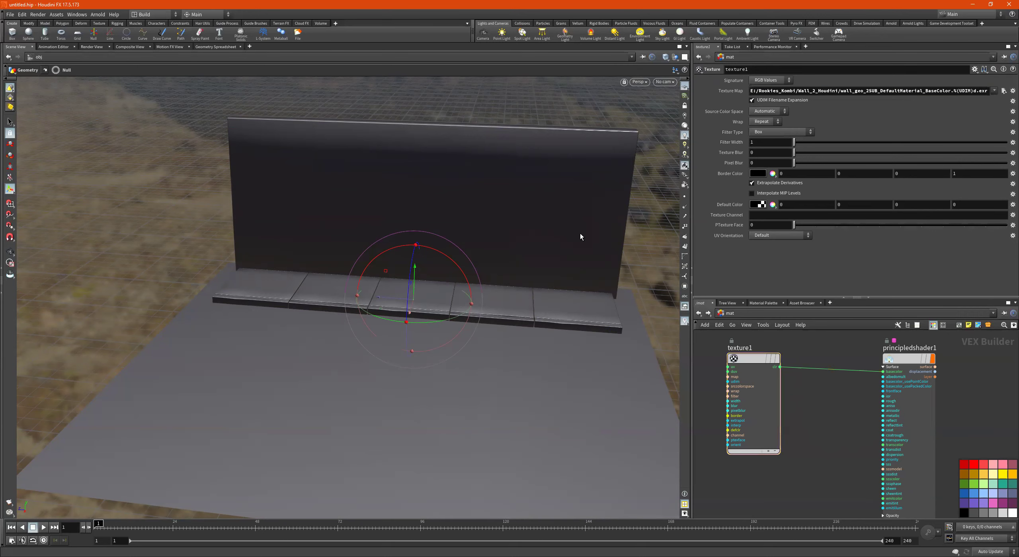
# Step: Render the scene again with the corrected base color path and examine the textured wall and floor
pyautogui.click(92, 47)
pyautogui.click(22, 57)
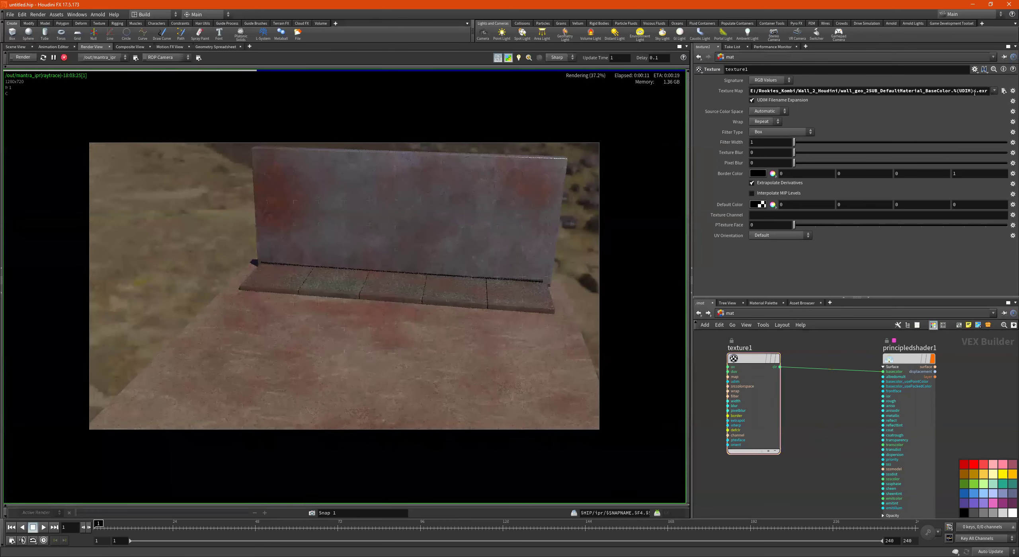
pyautogui.scroll(-1, 486, 224)
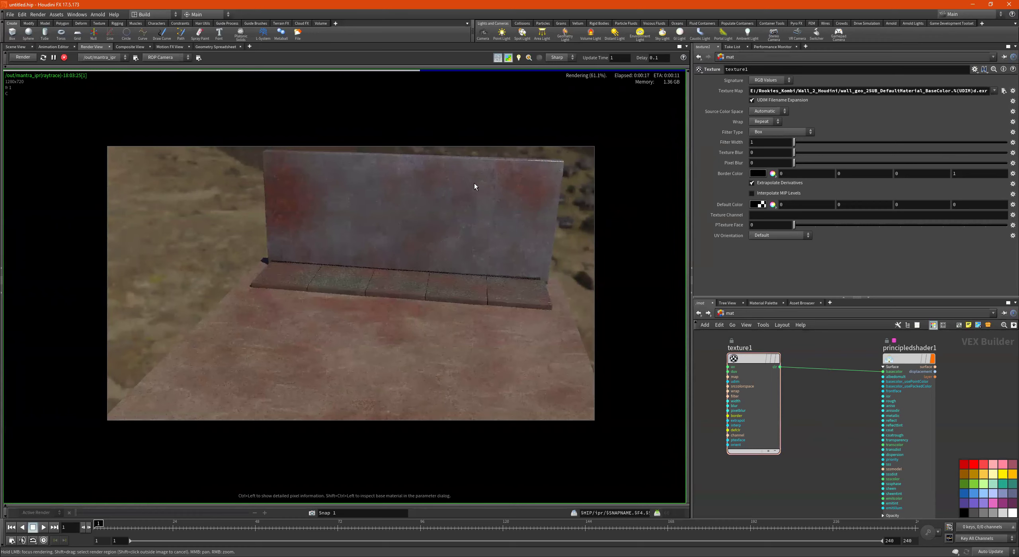
pyautogui.scroll(-1, 841, 422)
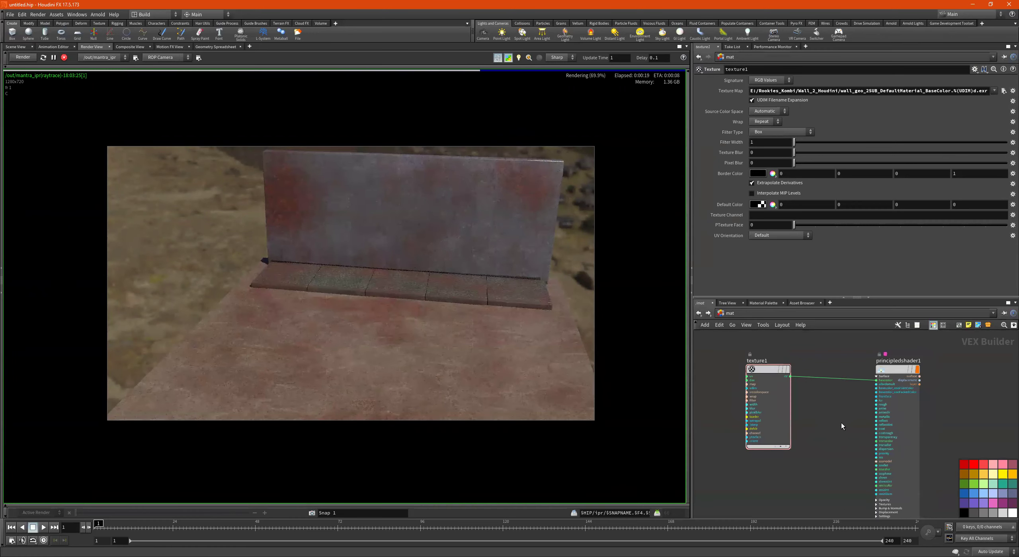
pyautogui.scroll(-1, 846, 416)
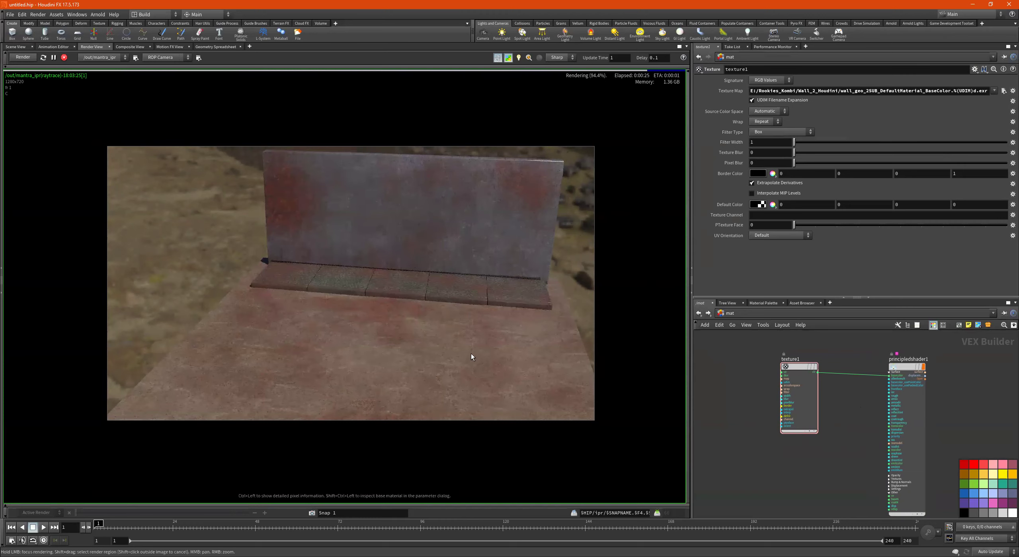
# Step: Stop the render and add a second Texture node below texture1 in the mat network
pyautogui.click(63, 59)
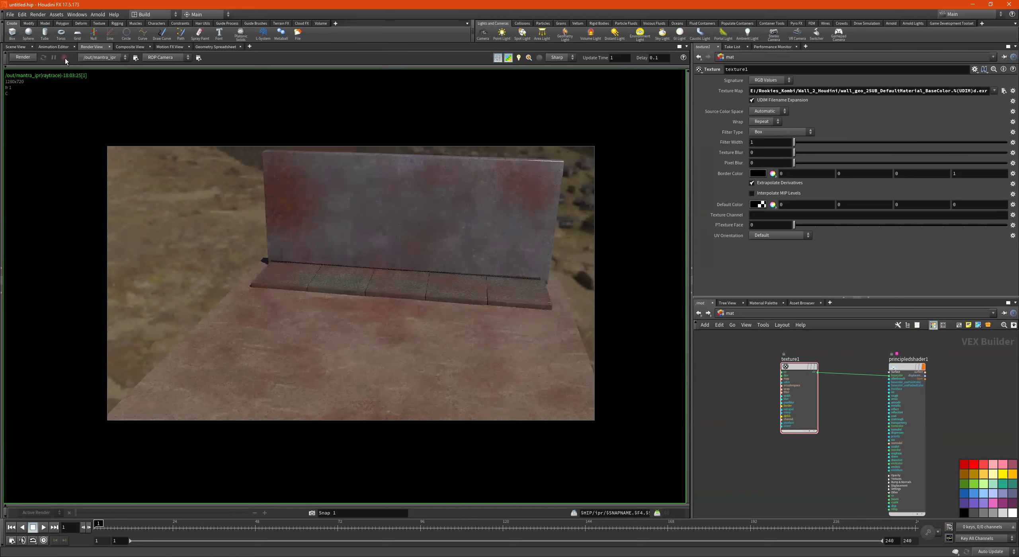
pyautogui.moveTo(798, 464); pyautogui.dragTo(797, 442, button='middle')
pyautogui.press('Tab')
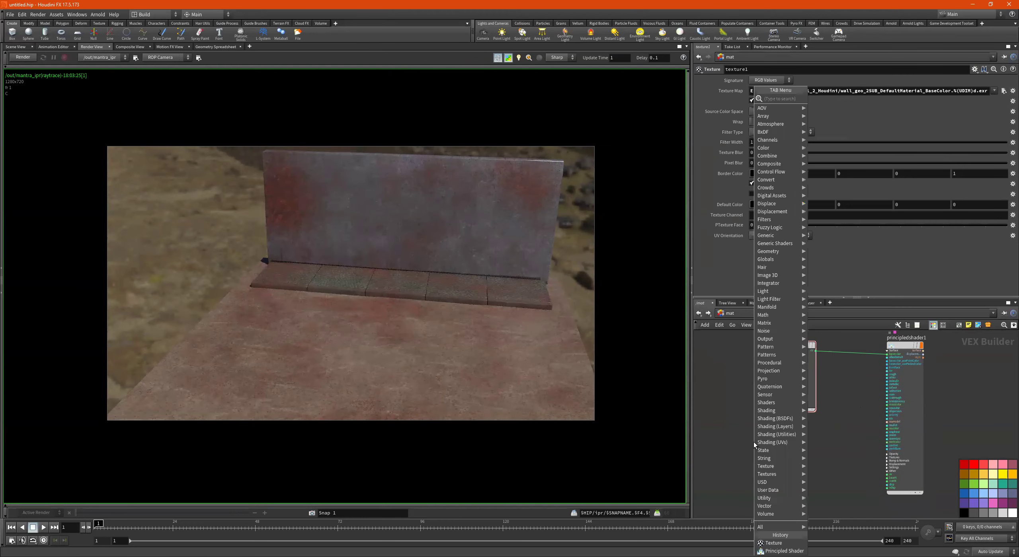
pyautogui.write('tex')
pyautogui.press('Return')
pyautogui.click(755, 435)
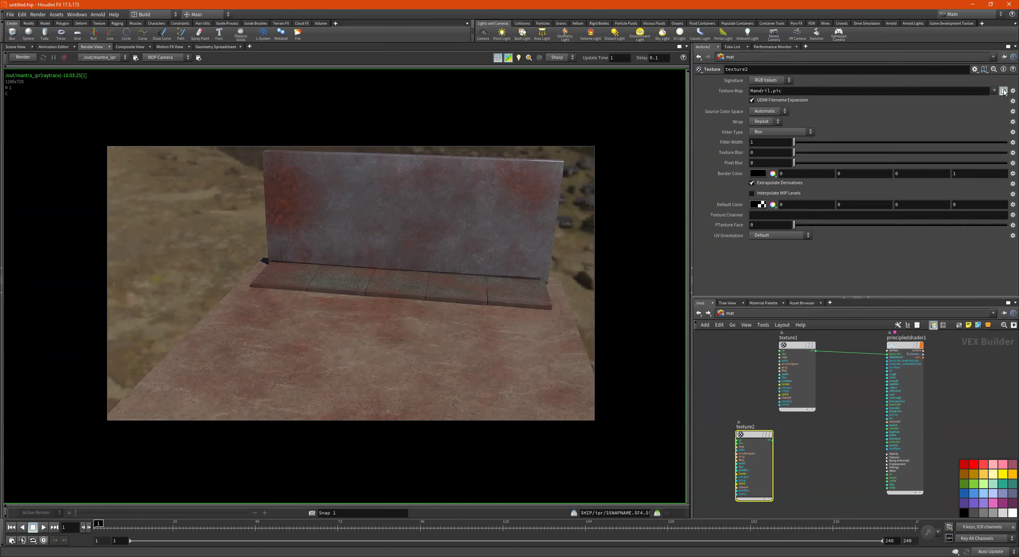
pyautogui.click(1004, 90)
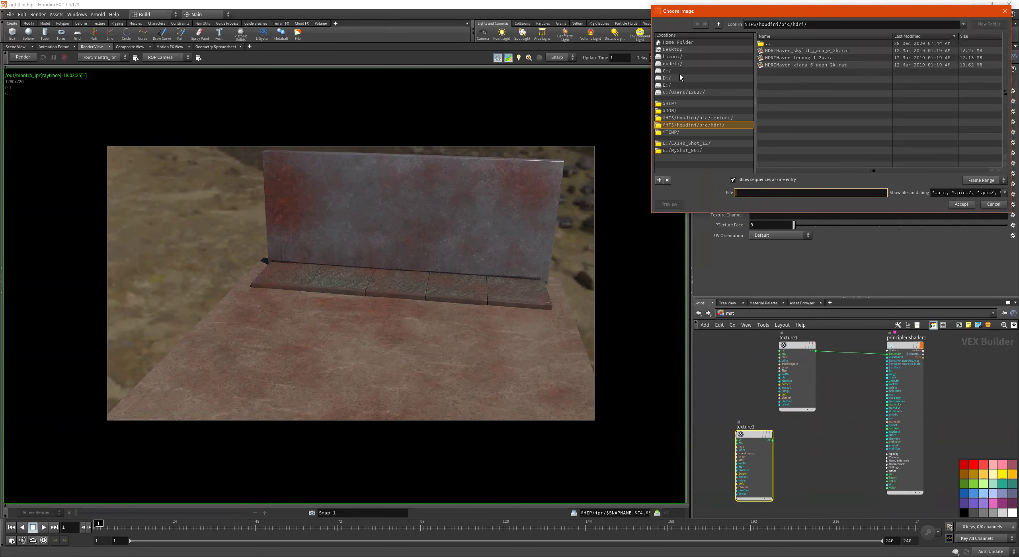
pyautogui.click(678, 85)
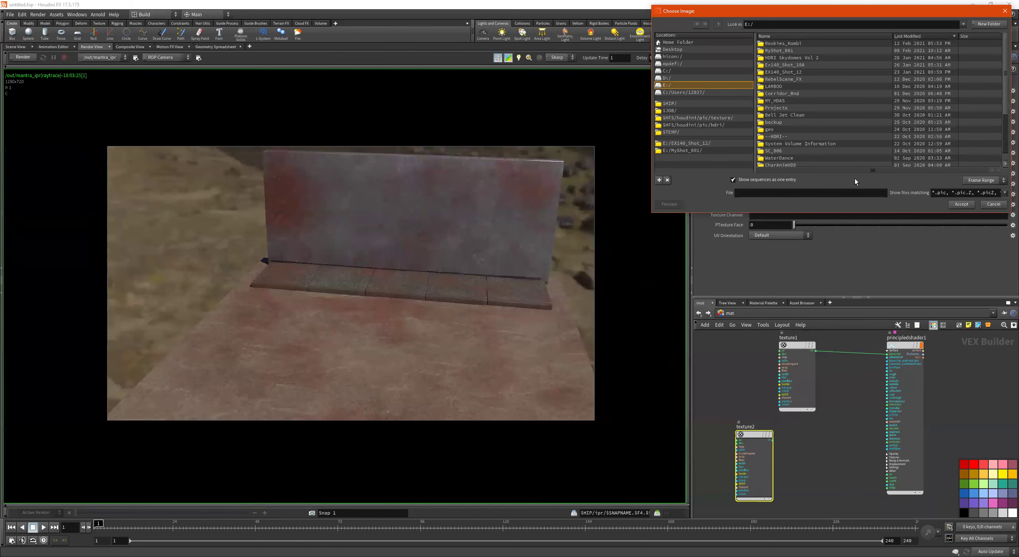
pyautogui.click(992, 204)
# Step: Duplicate the texture1 node and place the copy beside texture2
pyautogui.click(796, 345)
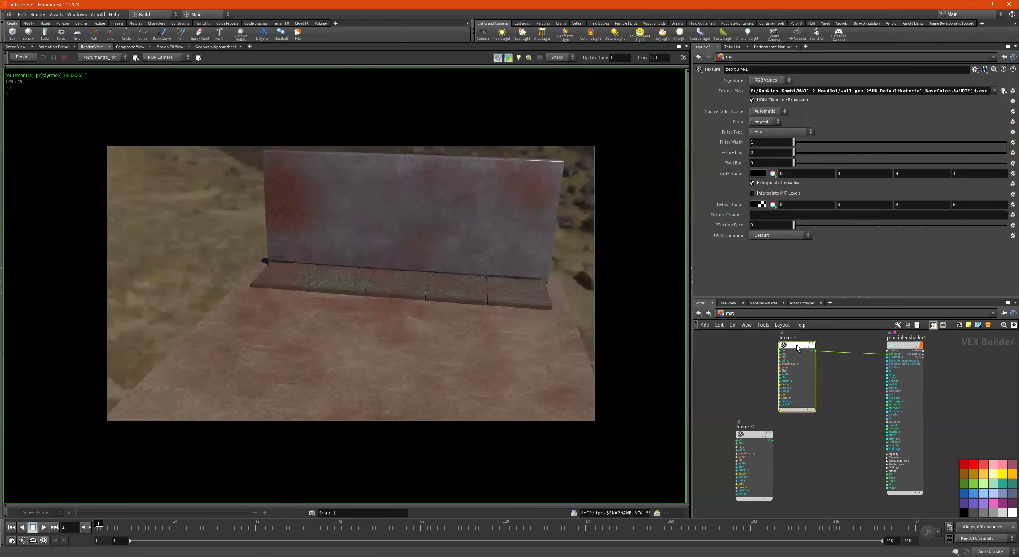
pyautogui.keyDown('alt'); pyautogui.moveTo(796, 345); pyautogui.dragTo(800, 445); pyautogui.keyUp('alt')
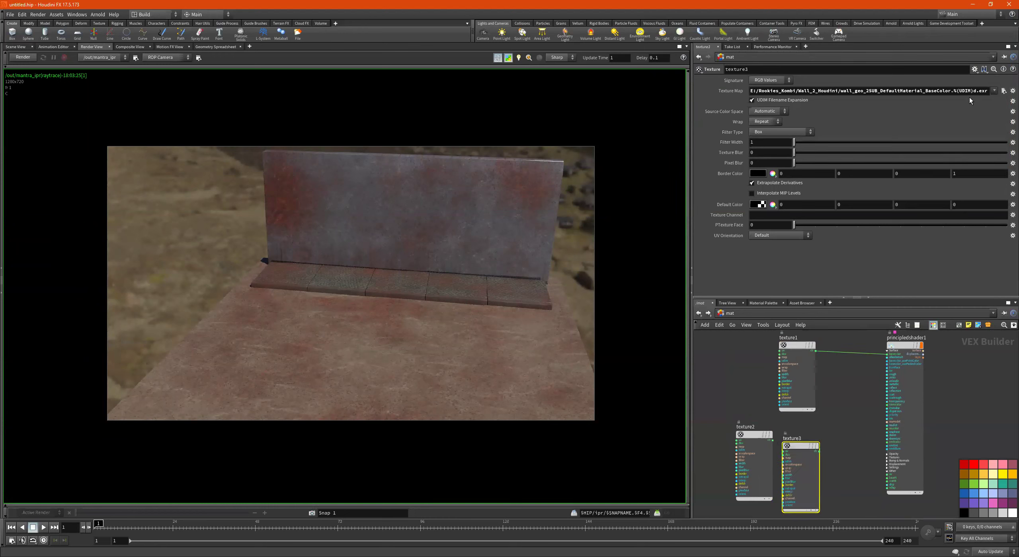
pyautogui.moveTo(976, 91); pyautogui.dragTo(951, 93)
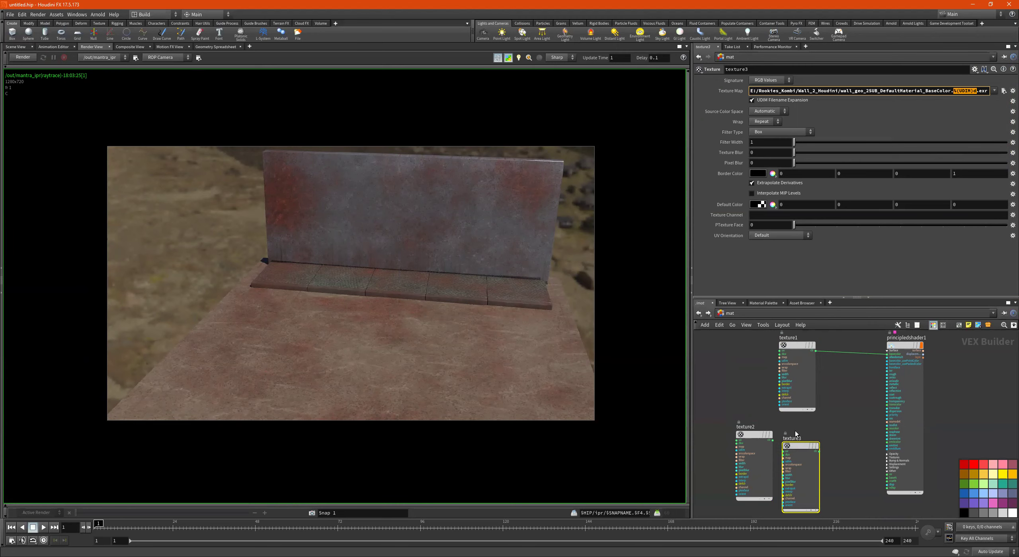
pyautogui.doubleClick(799, 445)
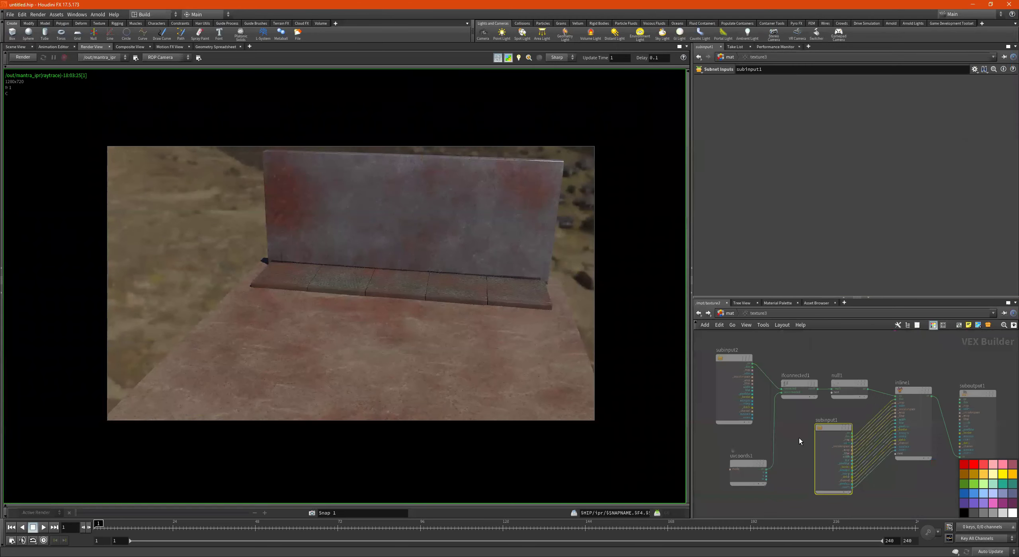
pyautogui.click(730, 313)
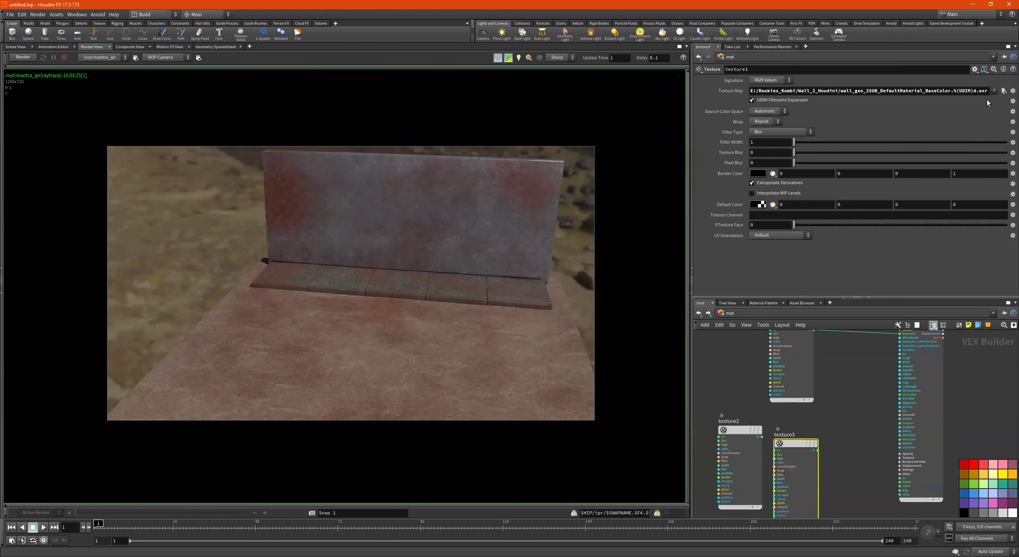
# Step: Load the wall_geo_2SUB_DefaultMaterial_Roughness.$F.exr sequence from E:/Rookies_Kombi/Wall_2_Houdini as the duplicated node's texture map
pyautogui.click(1003, 90)
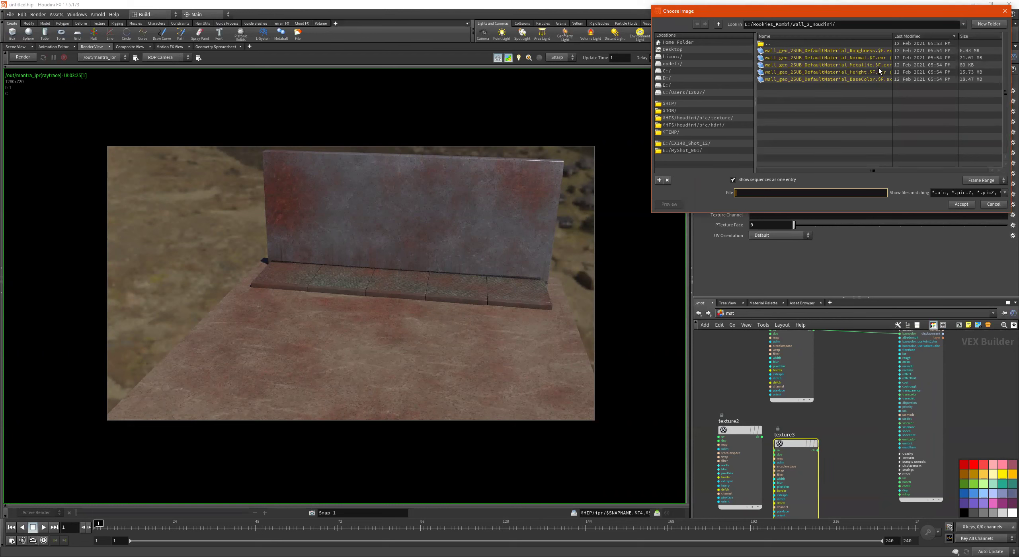
pyautogui.click(853, 50)
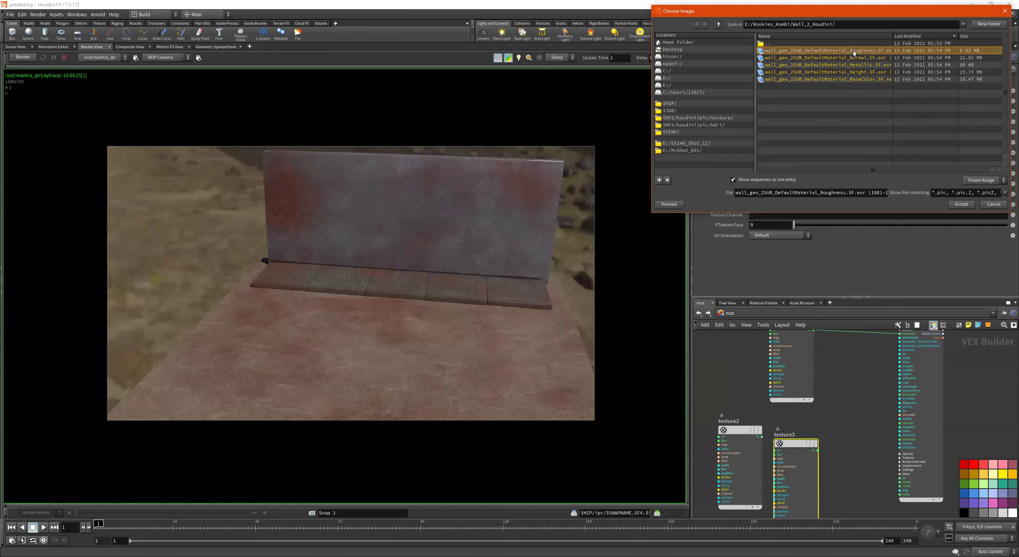
pyautogui.doubleClick(853, 50)
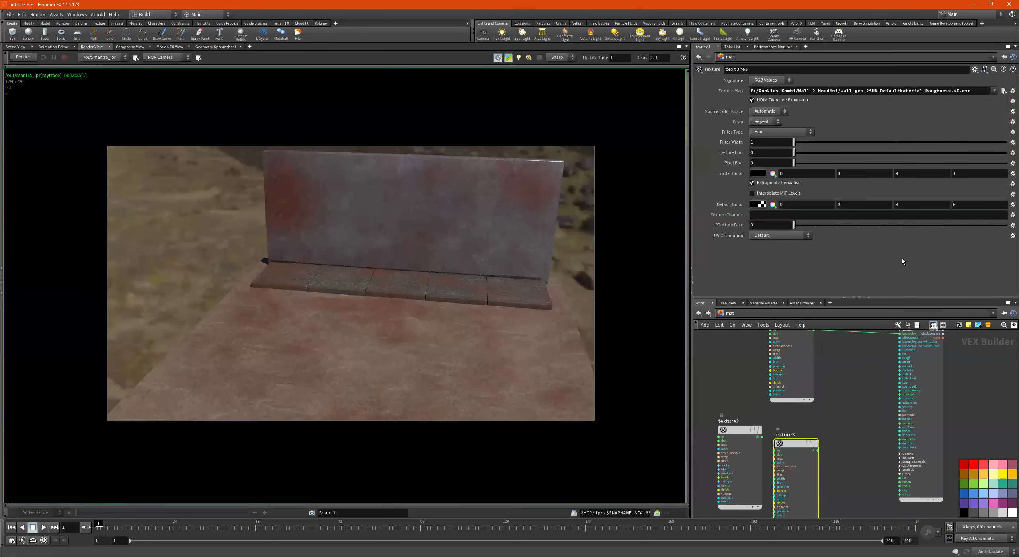
# Step: Replace the $F token in the roughness map path with %(UDIM)d so the file name ends in Roughness.%(UDIM)d.exr
pyautogui.click(959, 91)
pyautogui.press('BackSpace')
pyautogui.press('BackSpace')
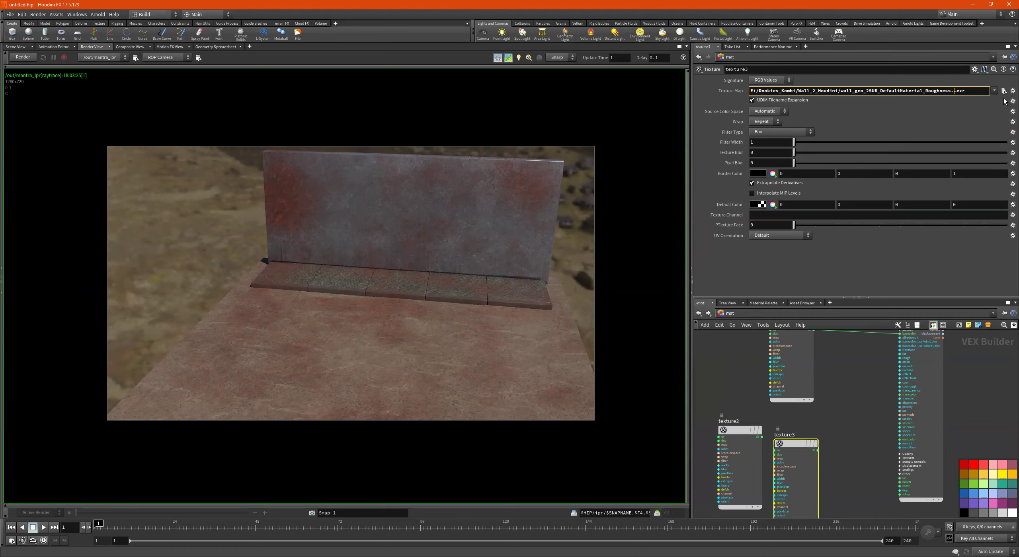
pyautogui.write('%')
pyautogui.write('()')
pyautogui.write('UDIM')
pyautogui.write('d')
pyautogui.press('Return')
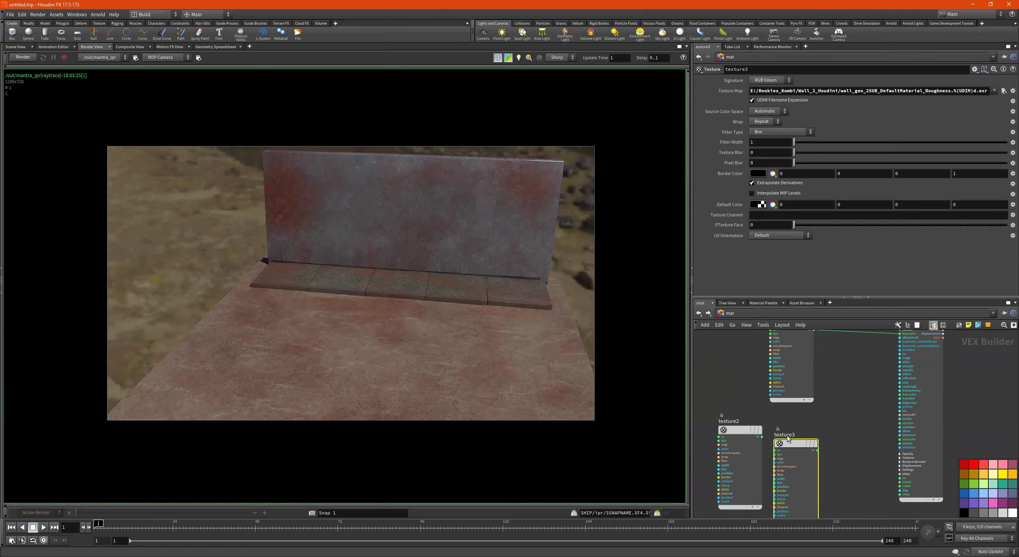
# Step: Move texture3 closer beneath texture1 and connect its clr output to the rough input of principledshader1
pyautogui.moveTo(804, 447); pyautogui.dragTo(803, 426)
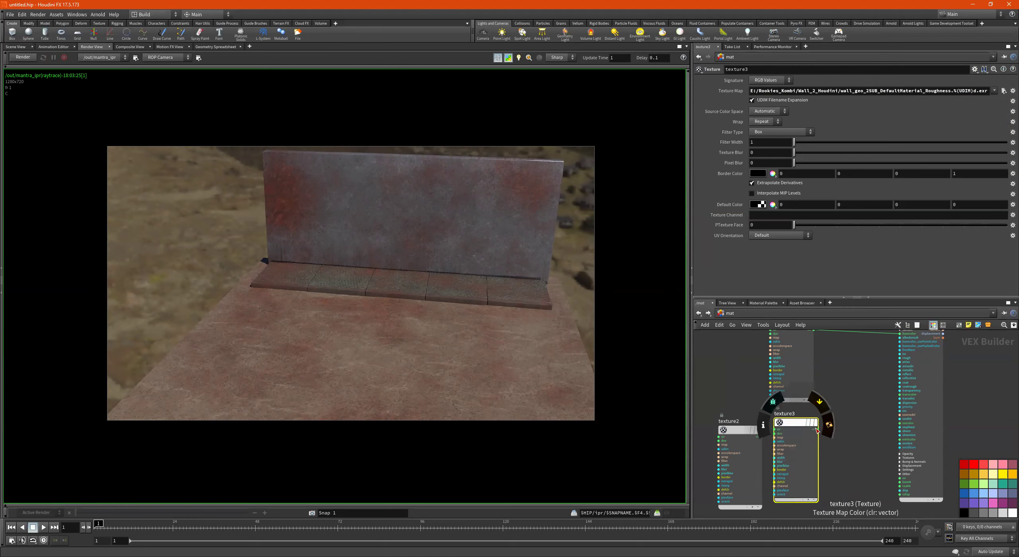
pyautogui.click(817, 429)
pyautogui.scroll(3, 881, 374)
pyautogui.scroll(-3, 874, 371)
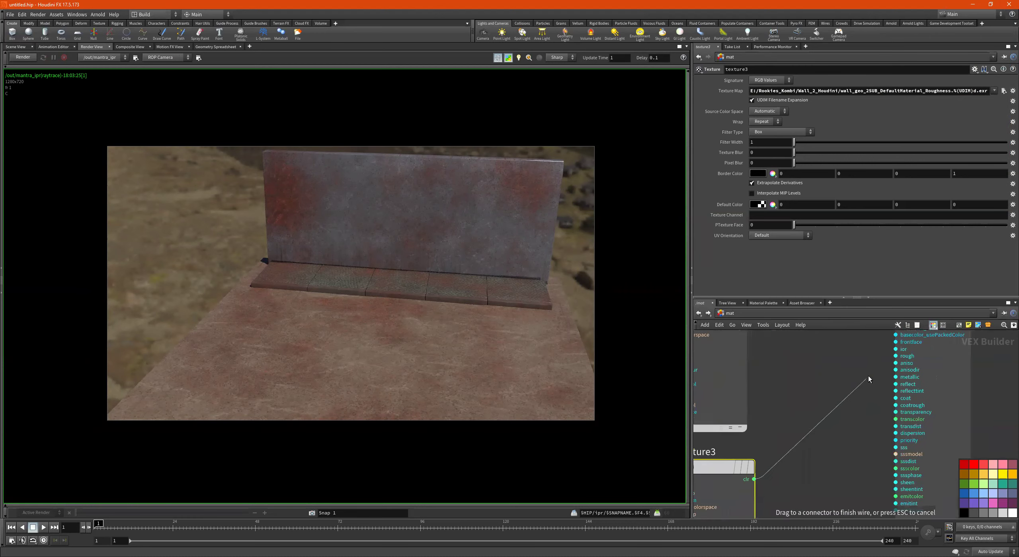
pyautogui.click(869, 368)
# Step: Rename the texture1 node as color and the texture3 node as roughness
pyautogui.scroll(2, 826, 390)
pyautogui.moveTo(855, 376); pyautogui.dragTo(797, 403)
pyautogui.scroll(-1, 802, 424)
pyautogui.moveTo(798, 332); pyautogui.dragTo(798, 399, button='middle')
pyautogui.scroll(2, 798, 400)
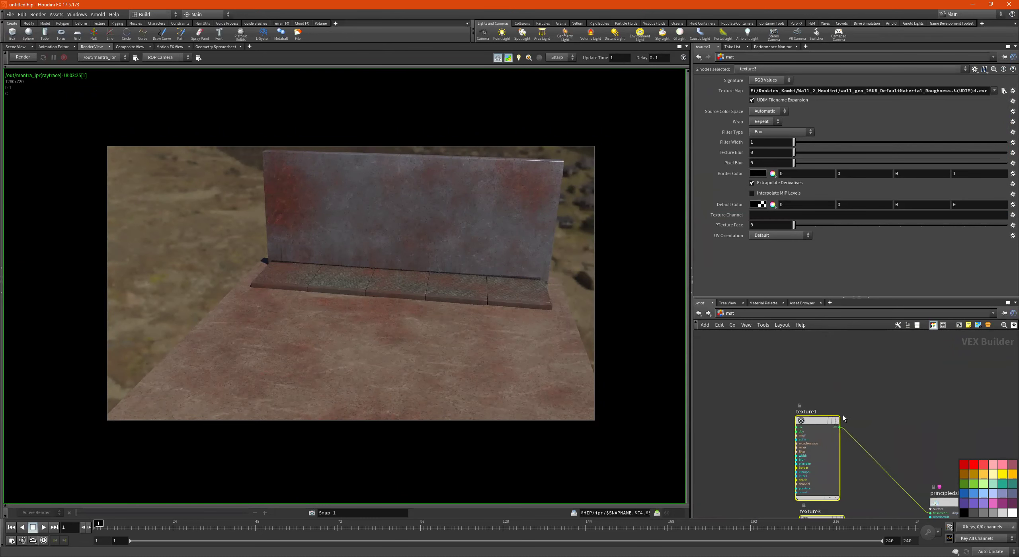
pyautogui.doubleClick(813, 411)
pyautogui.write('color')
pyautogui.press('Return')
pyautogui.scroll(3, 822, 364)
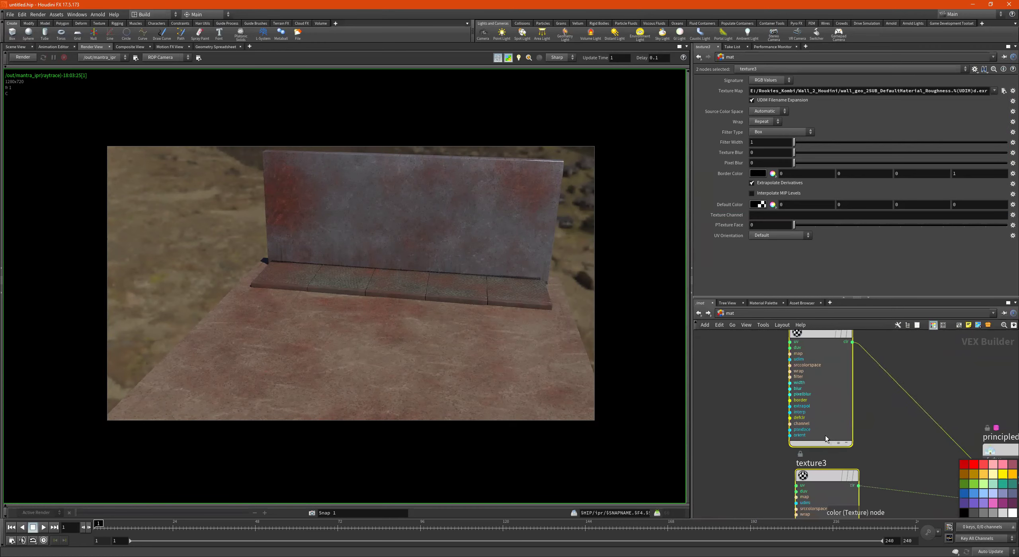
pyautogui.doubleClick(823, 462)
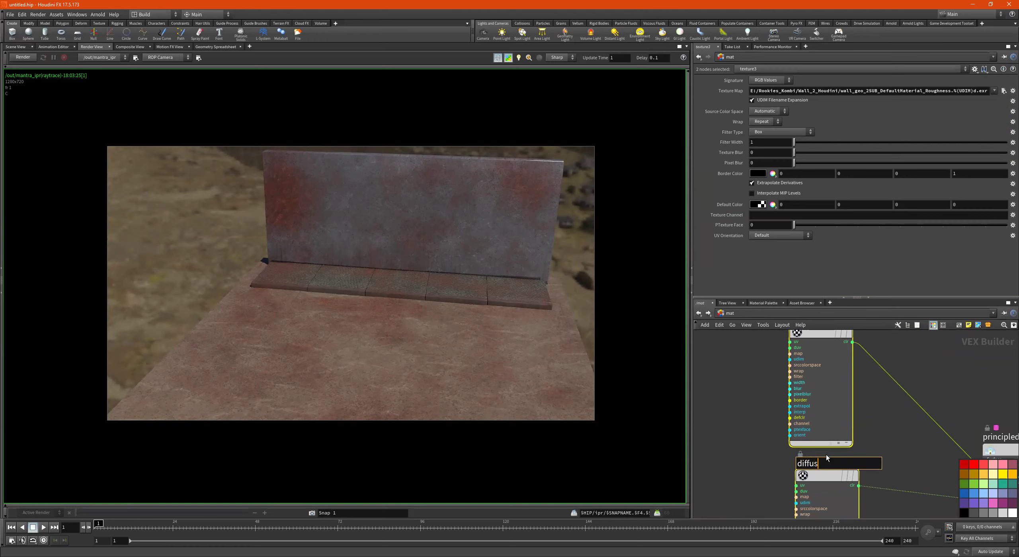
pyautogui.write('roughness')
pyautogui.press('Return')
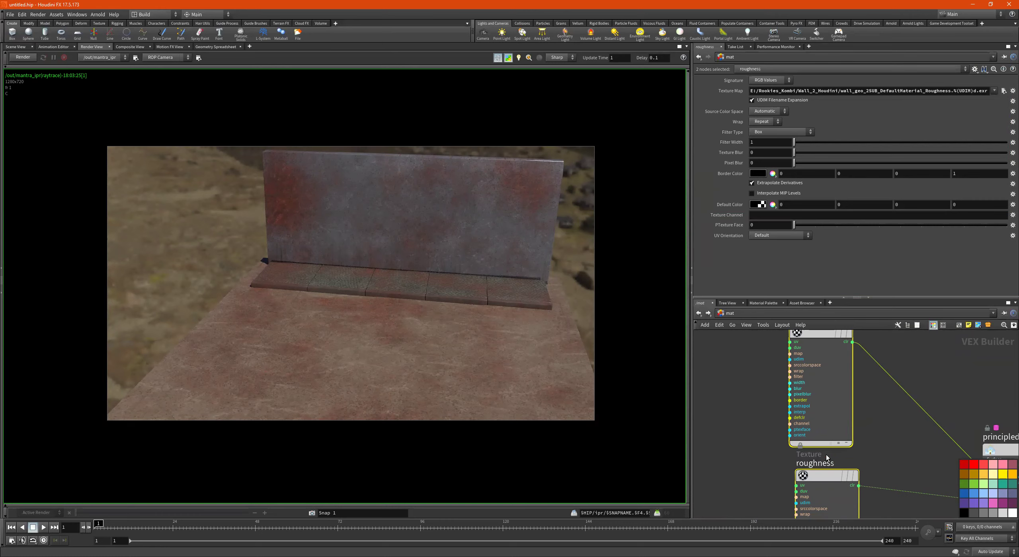
# Step: Duplicate the roughness node below the original and delete the unused texture2 node
pyautogui.scroll(-2, 858, 450)
pyautogui.moveTo(864, 467); pyautogui.dragTo(868, 400, button='middle')
pyautogui.scroll(1, 868, 400)
pyautogui.moveTo(828, 404); pyautogui.dragTo(839, 491)
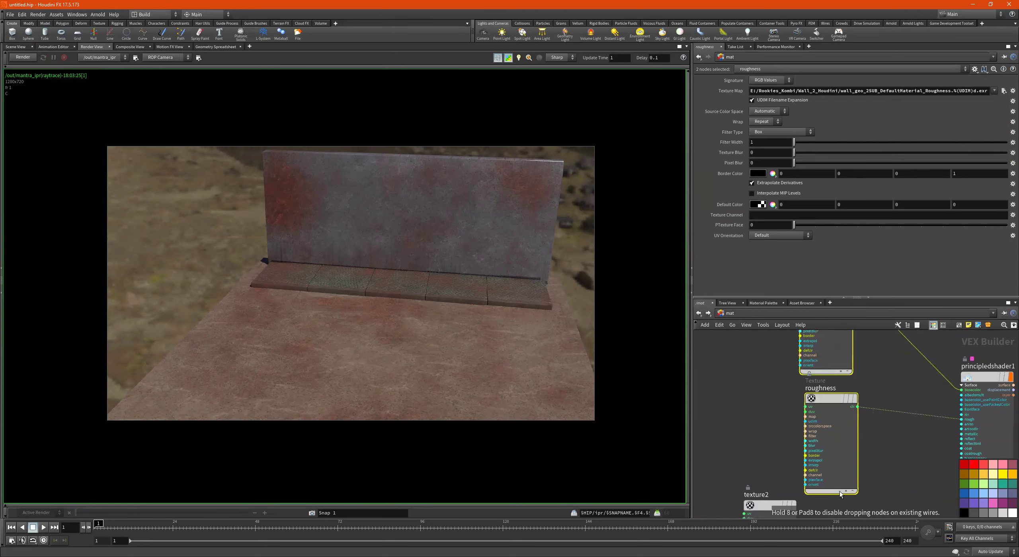
pyautogui.click(839, 491)
pyautogui.click(733, 388)
pyautogui.moveTo(790, 437); pyautogui.dragTo(790, 383, button='middle')
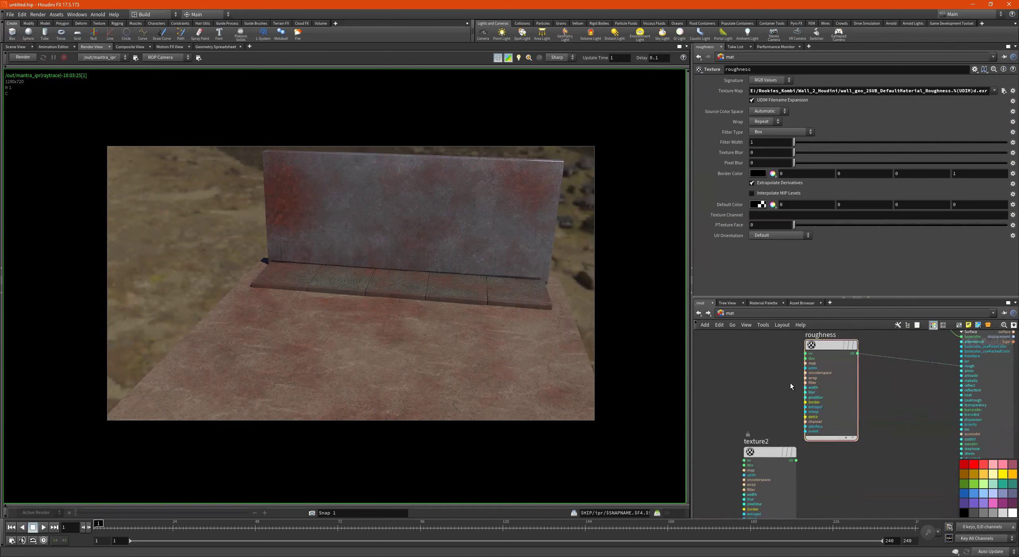
pyautogui.scroll(-1, 824, 380)
pyautogui.keyDown('alt'); pyautogui.moveTo(831, 350); pyautogui.dragTo(744, 410); pyautogui.keyUp('alt')
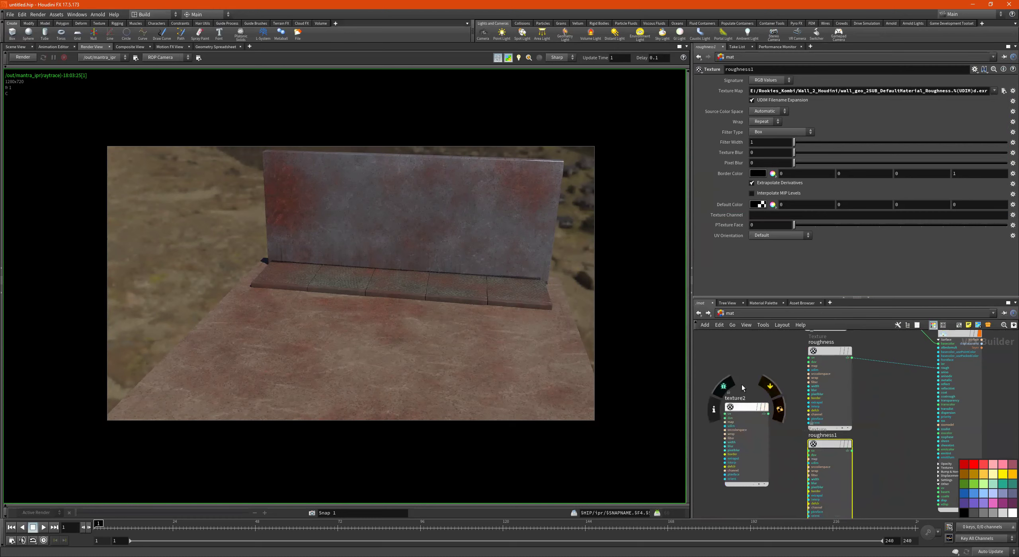
pyautogui.click(743, 407)
pyautogui.press('Delete')
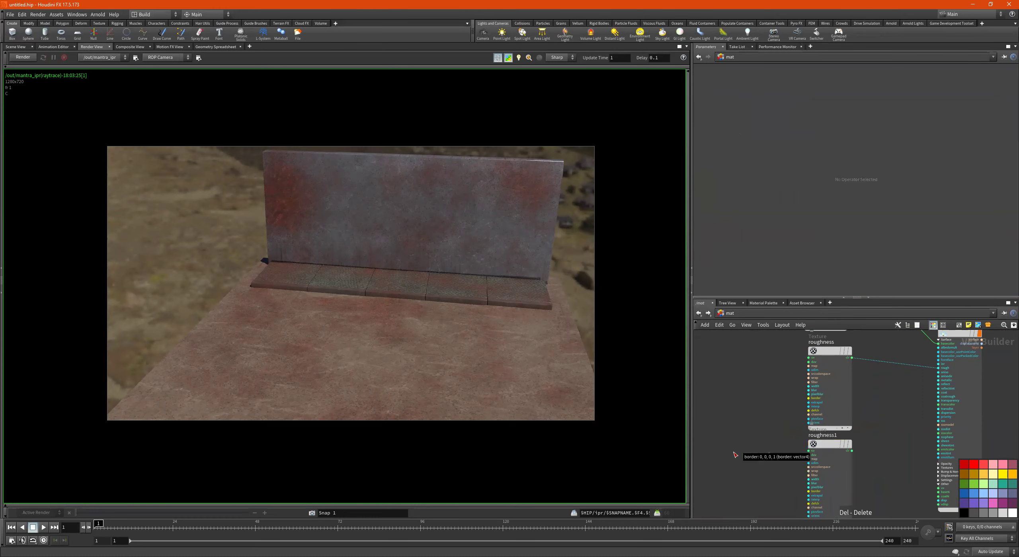
pyautogui.moveTo(821, 444); pyautogui.dragTo(793, 458)
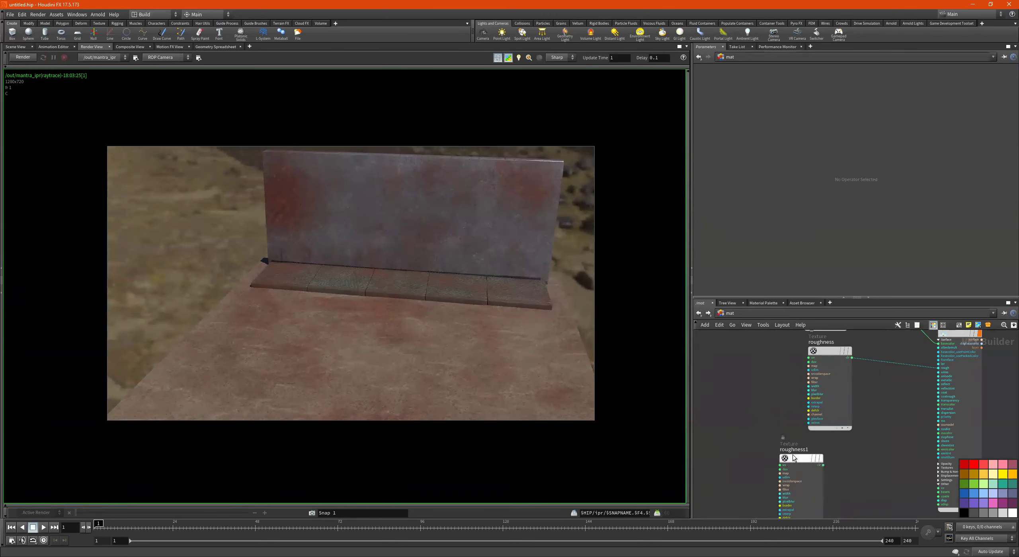
# Step: Rename the duplicated roughness1 node as metal and select it
pyautogui.moveTo(918, 389); pyautogui.dragTo(882, 390, button='middle')
pyautogui.scroll(3, 909, 375)
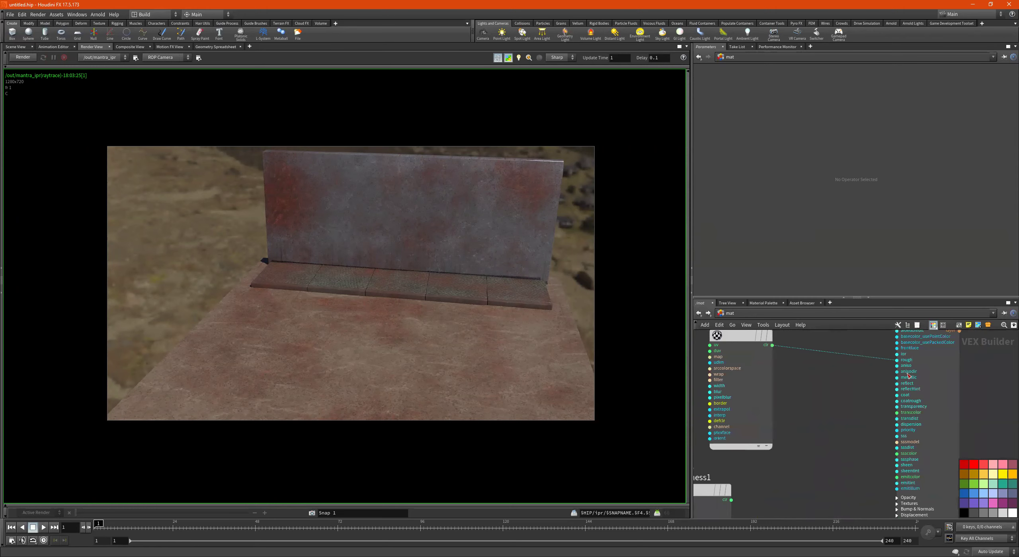
pyautogui.moveTo(794, 454); pyautogui.dragTo(866, 409, button='middle')
pyautogui.scroll(2, 774, 440)
pyautogui.click(771, 433)
pyautogui.doubleClick(771, 432)
pyautogui.write('metal')
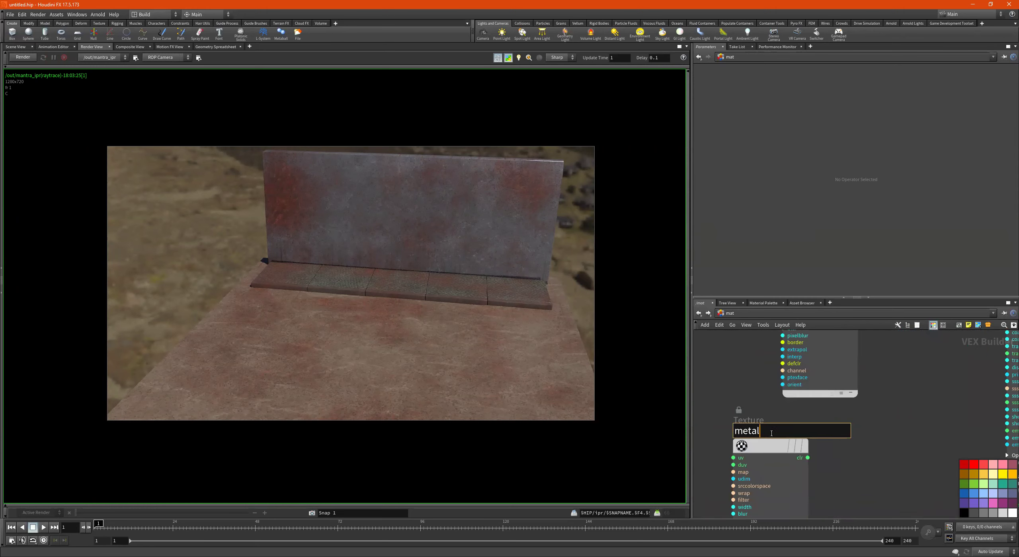
pyautogui.press('Return')
pyautogui.click(758, 450)
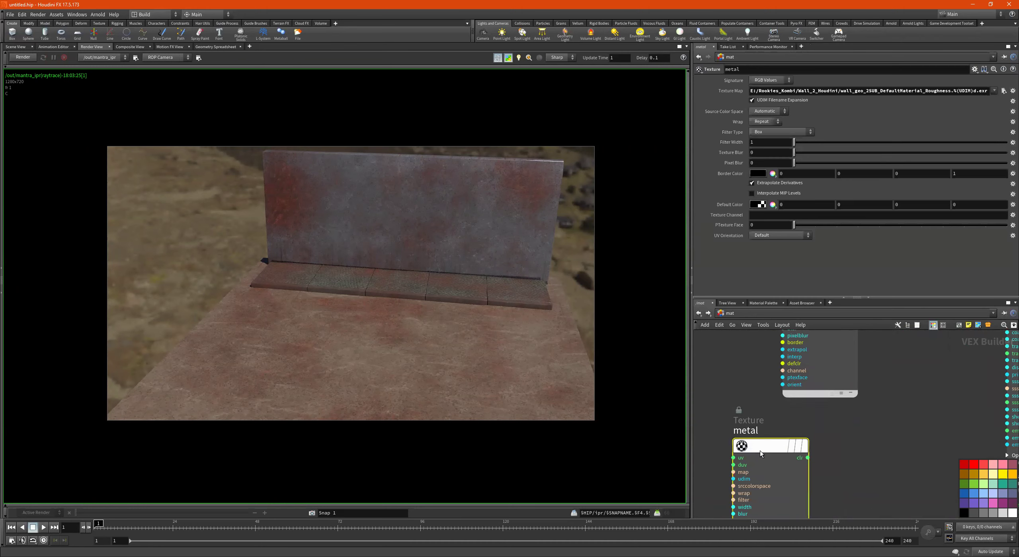
# Step: Load the wall_geo_2SUB_DefaultMaterial_Metallic.$F.exr sequence as the metal node's texture map
pyautogui.scroll(-2, 760, 451)
pyautogui.moveTo(843, 434); pyautogui.dragTo(843, 429, button='middle')
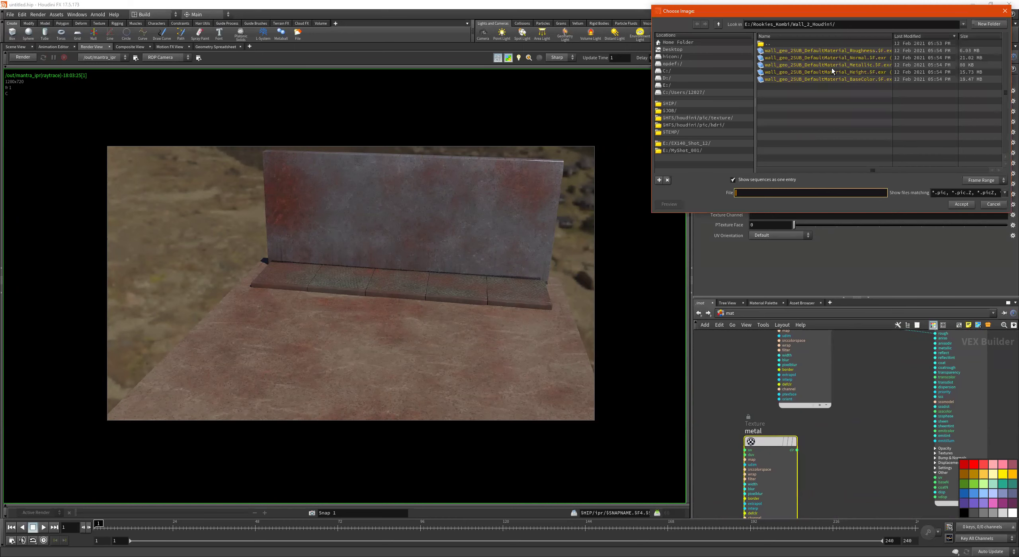
pyautogui.click(832, 66)
pyautogui.doubleClick(832, 66)
# Step: Replace the $F token in the metal map path with %(UDIM)d so the file name ends in Metallic.%(UDIM)d.exr
pyautogui.click(953, 91)
pyautogui.press('BackSpace')
pyautogui.press('BackSpace')
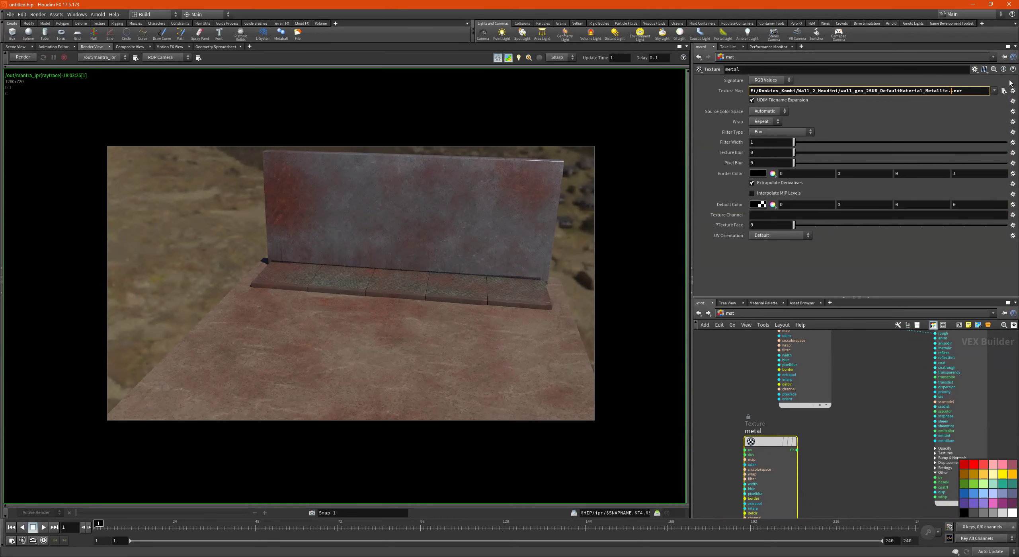
pyautogui.write('$')
pyautogui.press('BackSpace')
pyautogui.press('BackSpace')
pyautogui.write('.$F')
pyautogui.press('BackSpace')
pyautogui.press('BackSpace')
pyautogui.write('%()')
pyautogui.write('UDIM')
pyautogui.write('d')
pyautogui.press('Return')
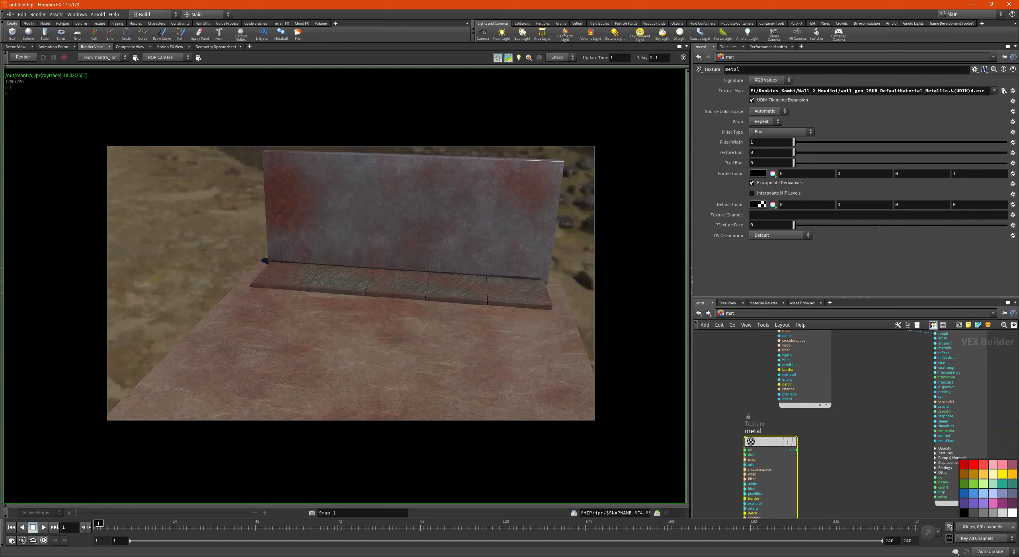
# Step: Connect the metal node's clr output to the shader's metallic input and move the roughness node farther from the shader
pyautogui.scroll(1, 788, 508)
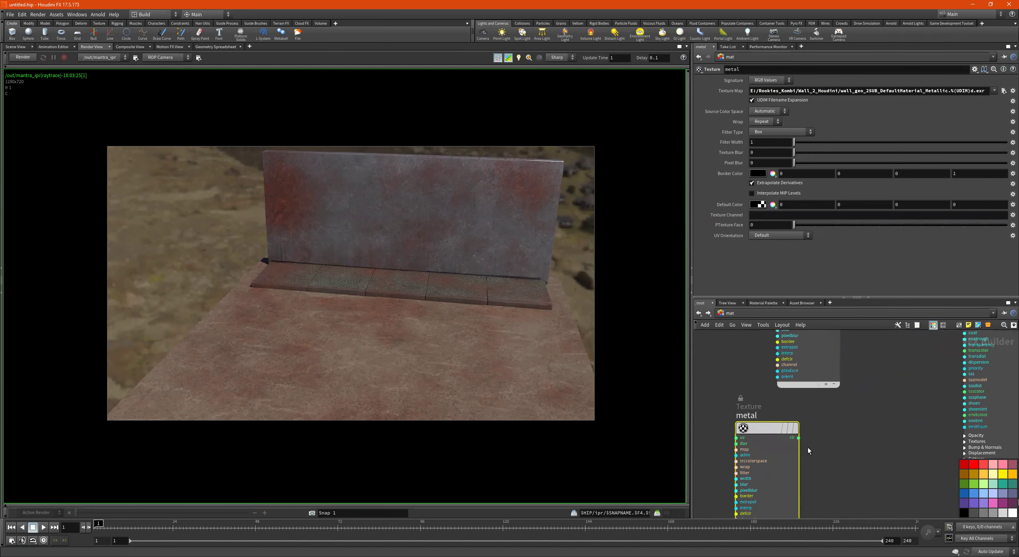
pyautogui.click(798, 438)
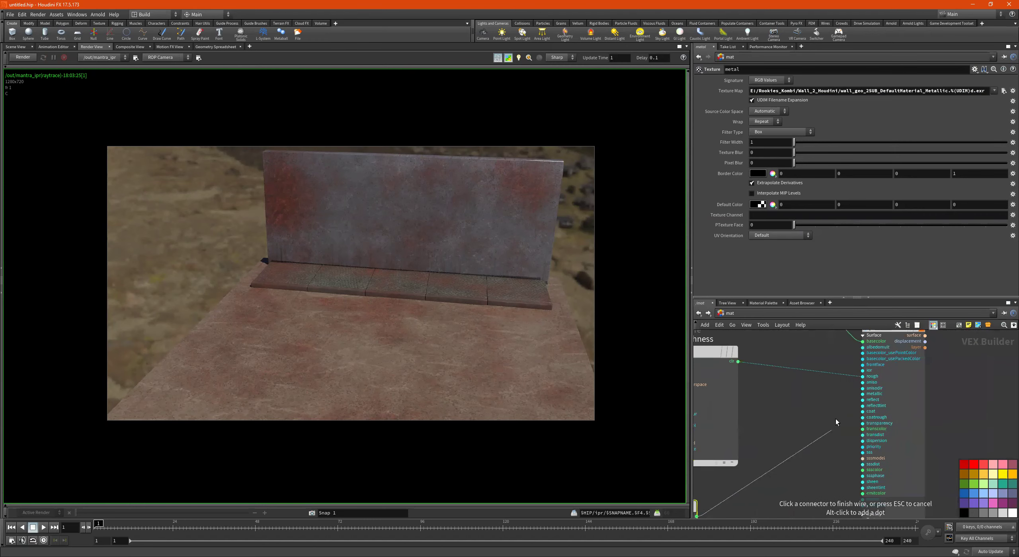
pyautogui.click(862, 394)
pyautogui.scroll(-3, 778, 420)
pyautogui.moveTo(778, 421); pyautogui.dragTo(865, 452, button='middle')
pyautogui.scroll(-2, 920, 381)
pyautogui.moveTo(827, 429); pyautogui.dragTo(769, 417)
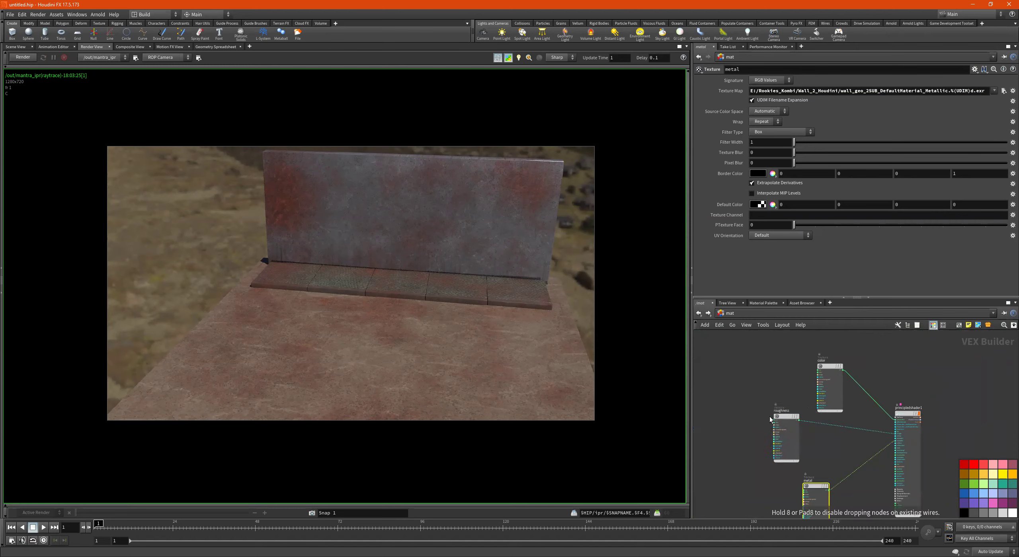
# Step: Rearrange the base color, roughness and metal texture nodes in the network, closing up the space between them
pyautogui.moveTo(830, 371); pyautogui.dragTo(866, 350)
pyautogui.moveTo(771, 413); pyautogui.dragTo(805, 369)
pyautogui.moveTo(814, 486); pyautogui.dragTo(777, 411)
# Step: Duplicate the metal texture node, rename the copy norma_l1 and place it below the metal node
pyautogui.moveTo(833, 443); pyautogui.dragTo(845, 382, button='middle')
pyautogui.scroll(1, 823, 418)
pyautogui.press('Tab')
pyautogui.press('Escape')
pyautogui.keyDown('alt'); pyautogui.moveTo(779, 342); pyautogui.dragTo(809, 442); pyautogui.keyUp('alt')
pyautogui.scroll(1, 816, 424)
pyautogui.scroll(1, 812, 434)
pyautogui.doubleClick(809, 443)
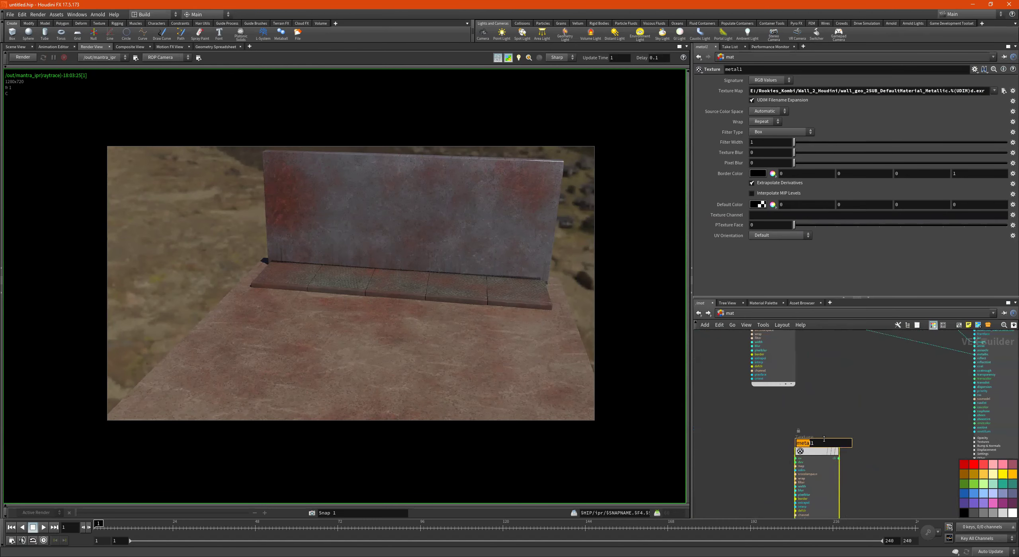
pyautogui.write('norma_l')
pyautogui.press('Return')
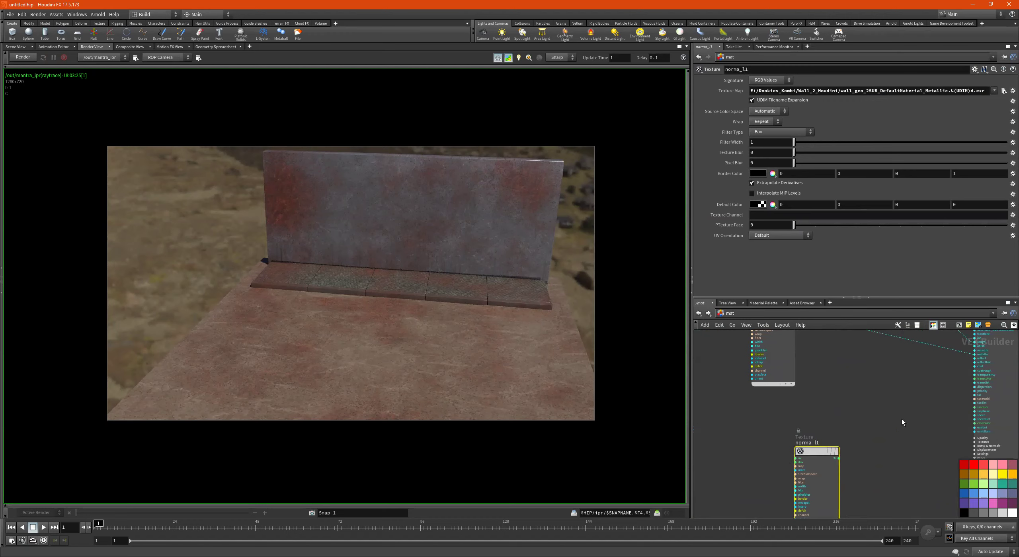
pyautogui.moveTo(809, 450); pyautogui.dragTo(811, 420)
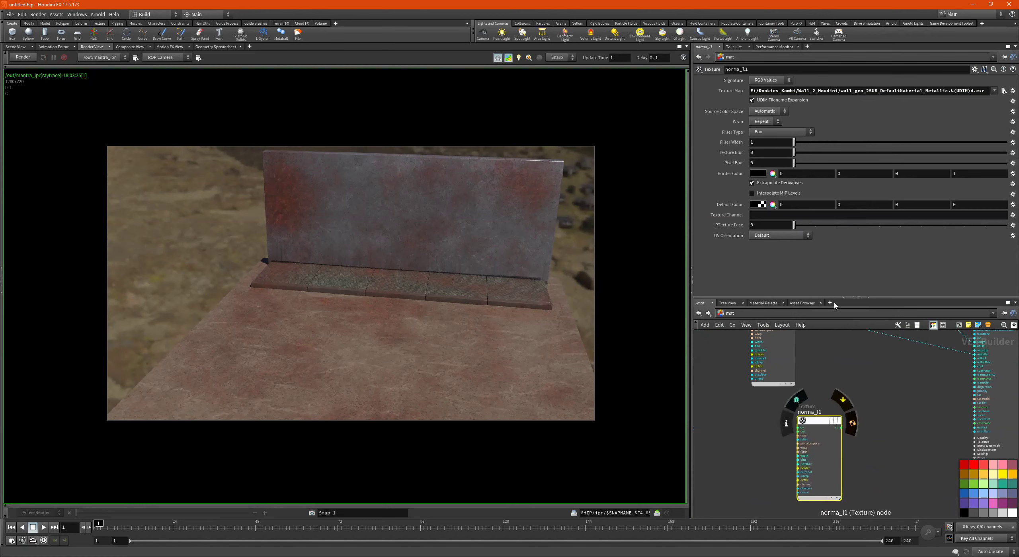
# Step: Load the wall_geo_2SUB_DefaultMaterial_Normal.$F.exr sequence as norma_l1's texture map and replace its $F token with %(UDIM)d
pyautogui.click(1003, 91)
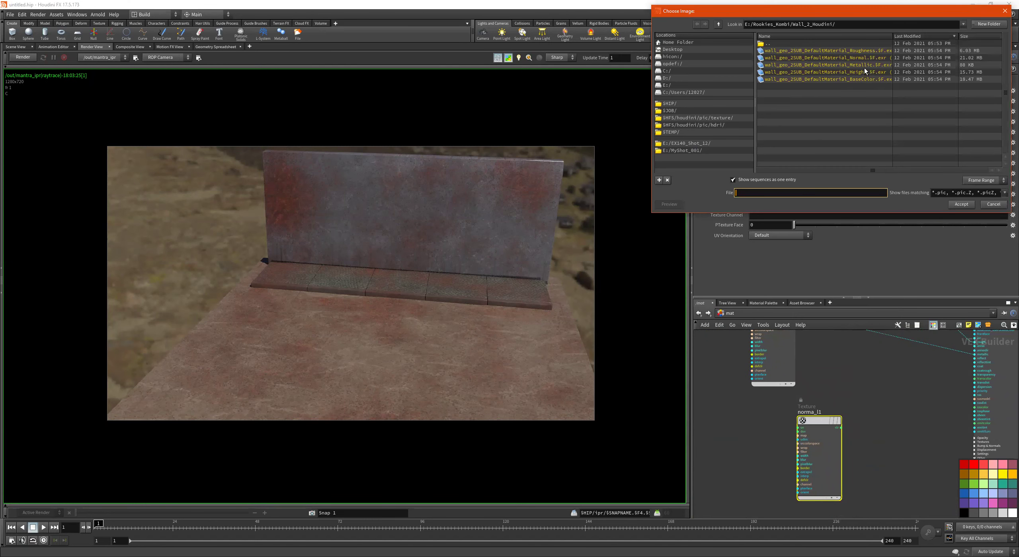
pyautogui.doubleClick(864, 57)
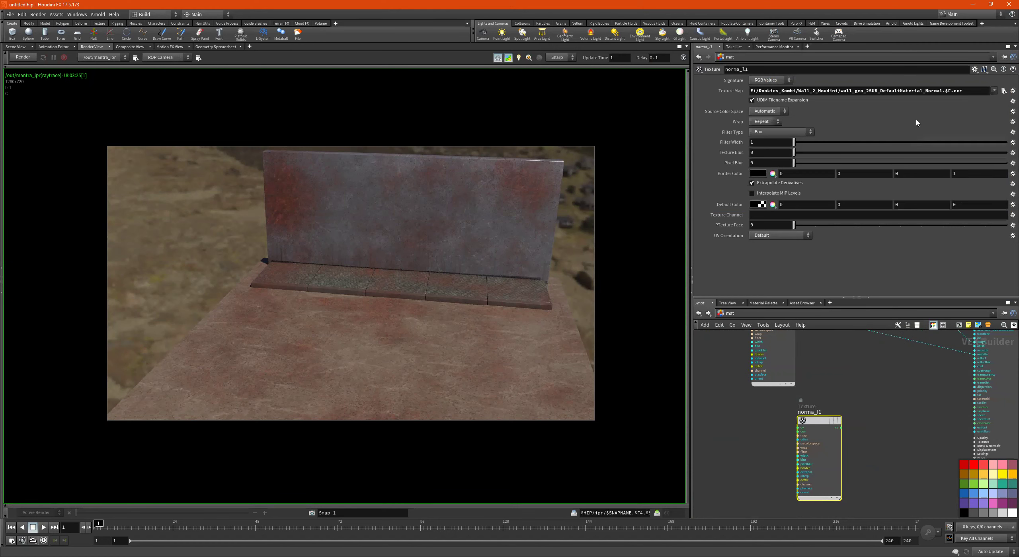
pyautogui.click(950, 90)
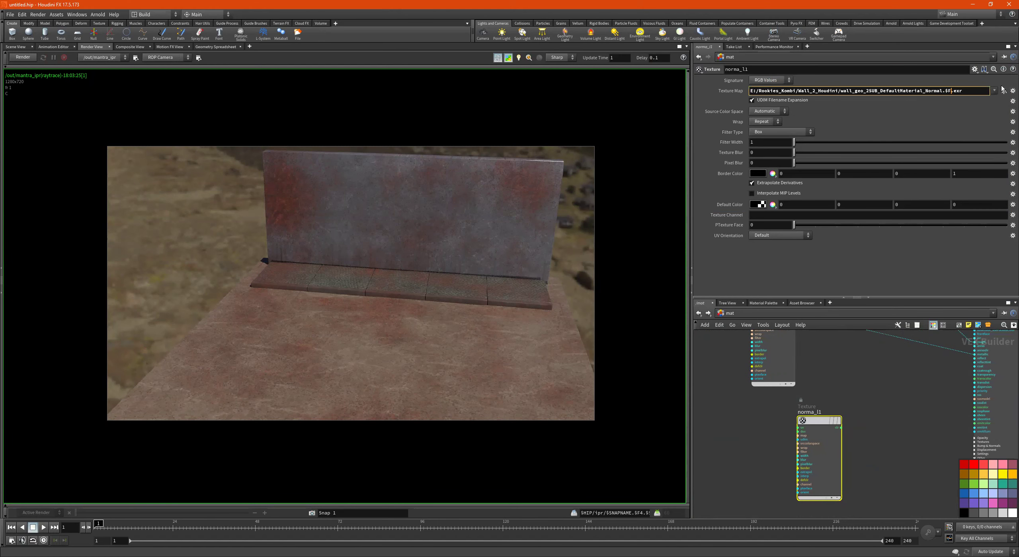
pyautogui.press('BackSpace')
pyautogui.press('BackSpace')
pyautogui.write('%()')
pyautogui.write('UDIM')
pyautogui.write('d')
pyautogui.press('Return')
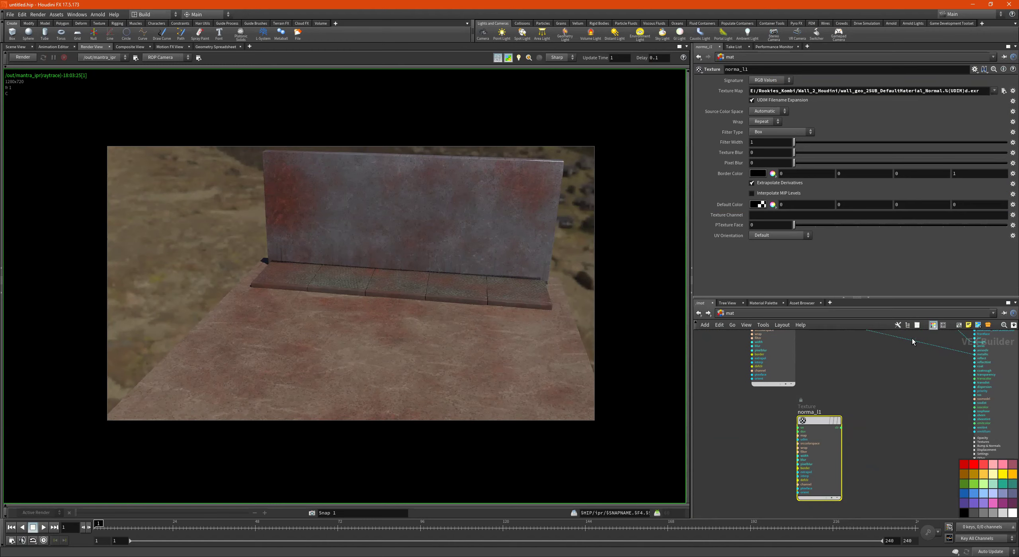
# Step: Hide the color palette in the network editor
pyautogui.moveTo(831, 391); pyautogui.dragTo(717, 380, button='middle')
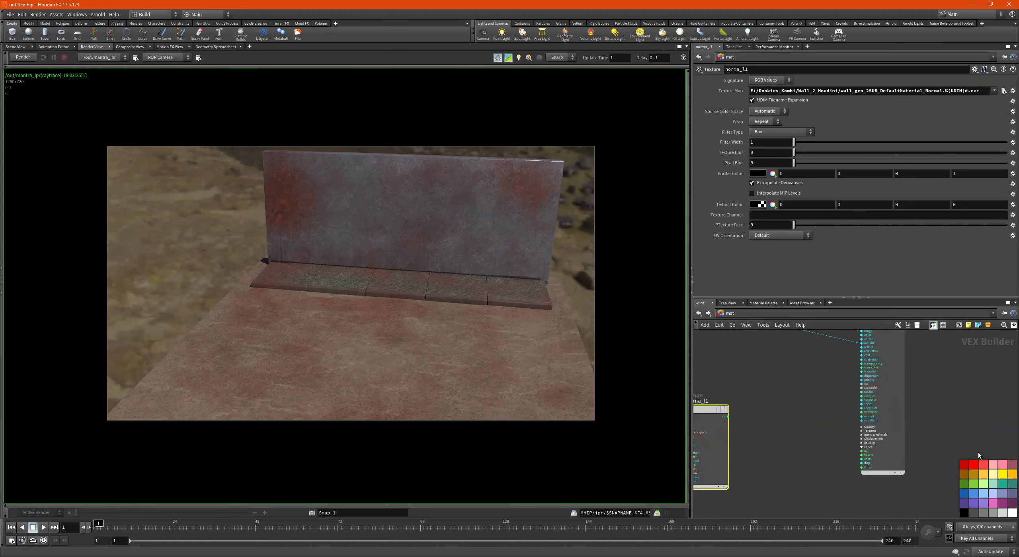
pyautogui.press('c')
pyautogui.press('c')
pyautogui.press('c')
pyautogui.press('c')
pyautogui.press('c')
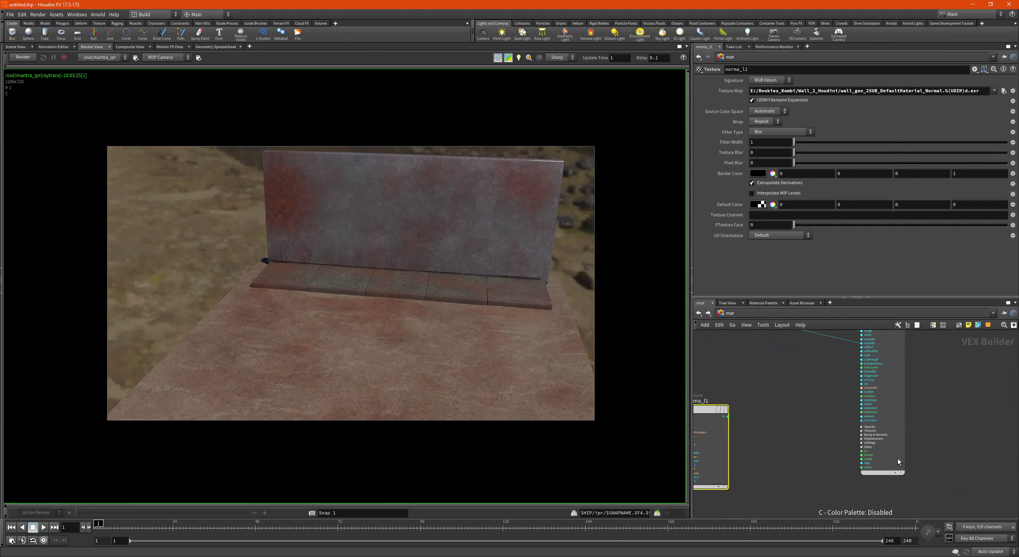
# Step: Enable the base Bump & Normals texture on the principledshader1 node
pyautogui.scroll(-2, 898, 458)
pyautogui.moveTo(829, 424); pyautogui.dragTo(843, 464, button='middle')
pyautogui.scroll(1, 893, 424)
pyautogui.click(903, 374)
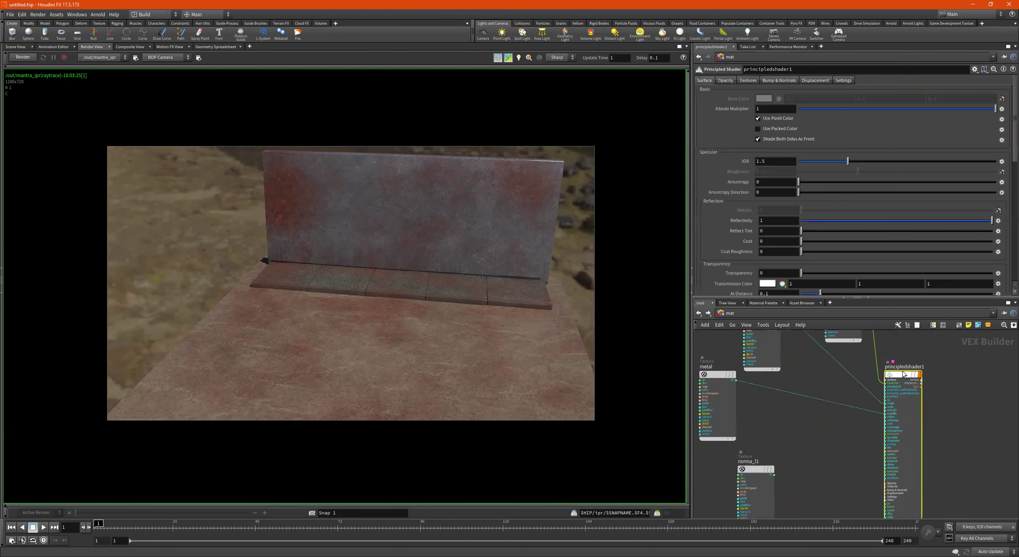
pyautogui.scroll(-5, 838, 212)
pyautogui.scroll(4, 857, 222)
pyautogui.click(774, 80)
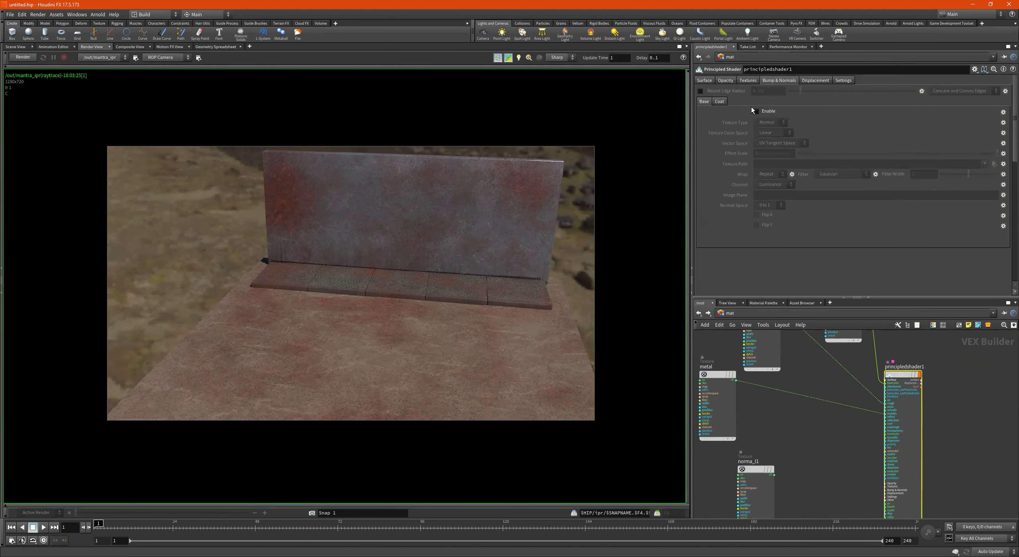
pyautogui.click(756, 112)
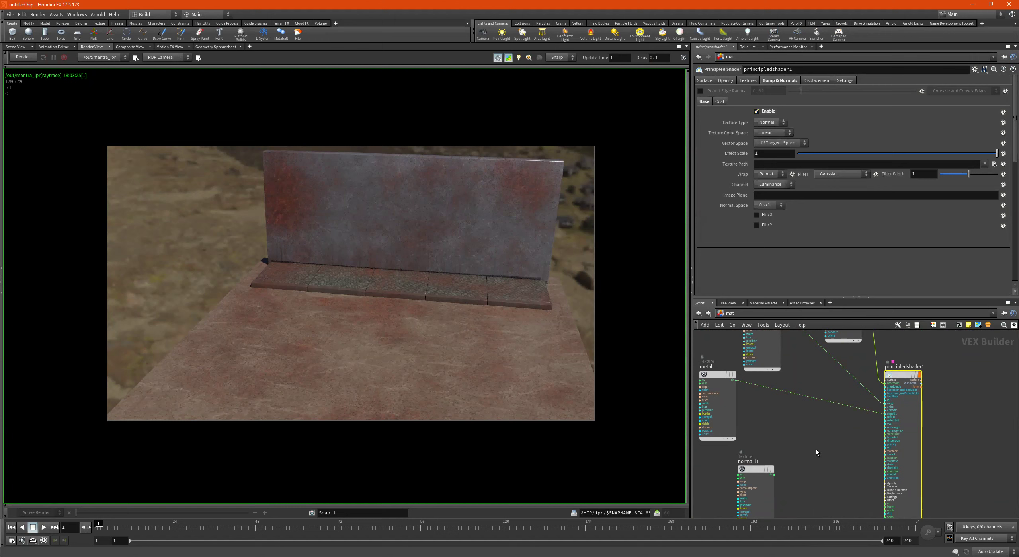
# Step: Delete the norma_l1 texture node from the material network
pyautogui.click(756, 470)
pyautogui.tripleClick(868, 90)
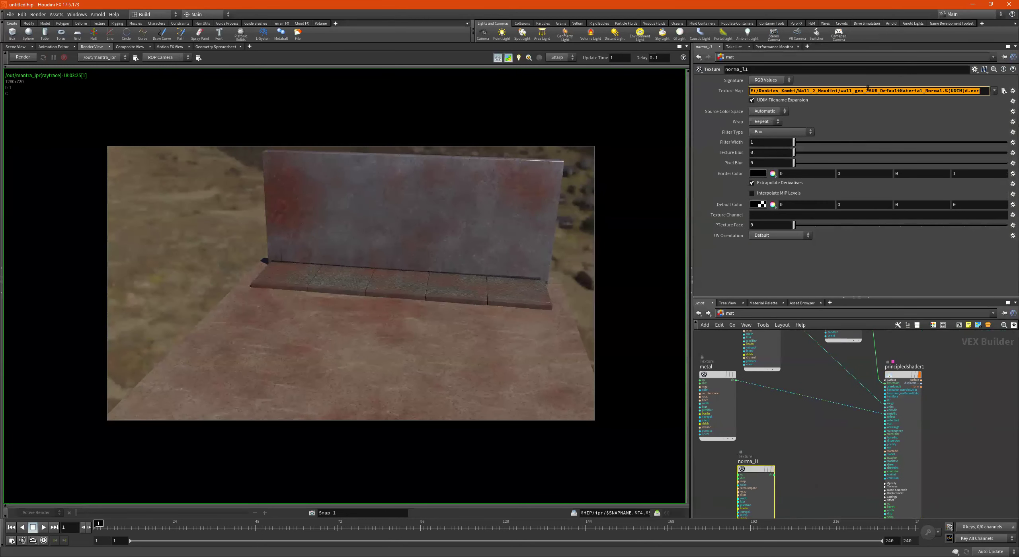
pyautogui.press('Delete')
# Step: Load the wall_geo_2SUB_DefaultMaterial_Normal.$F.exr sequence as principledshader1's base normal texture path
pyautogui.click(903, 382)
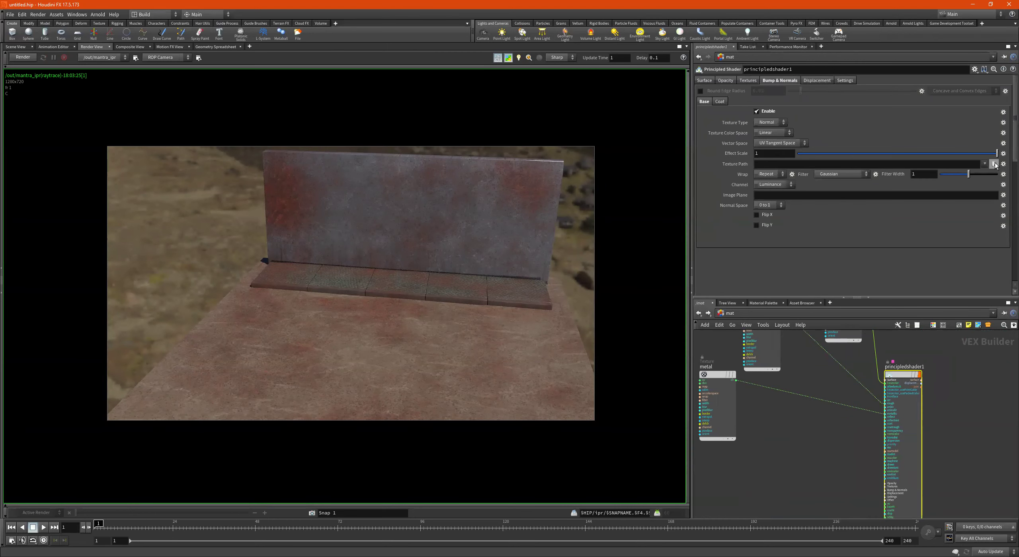
pyautogui.click(993, 164)
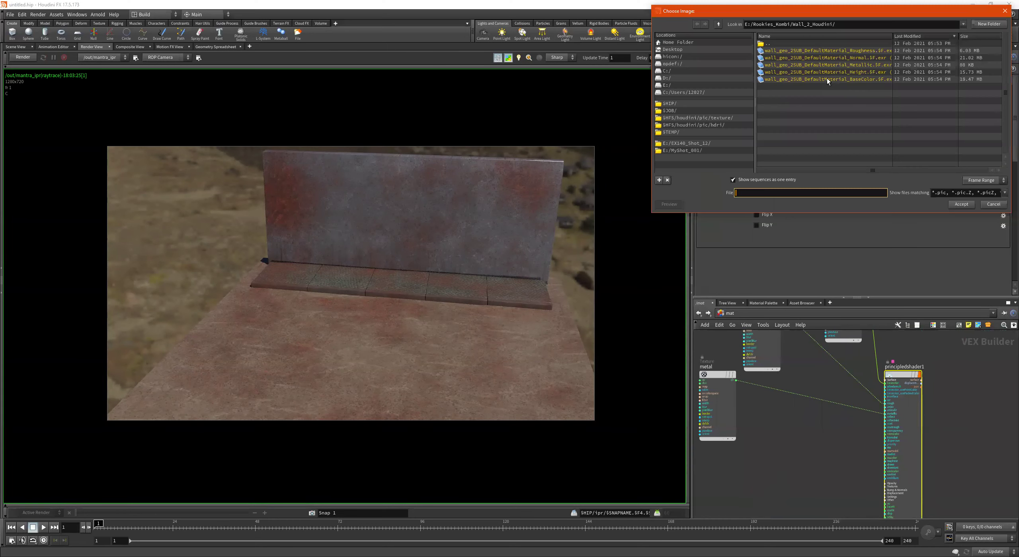
pyautogui.click(858, 57)
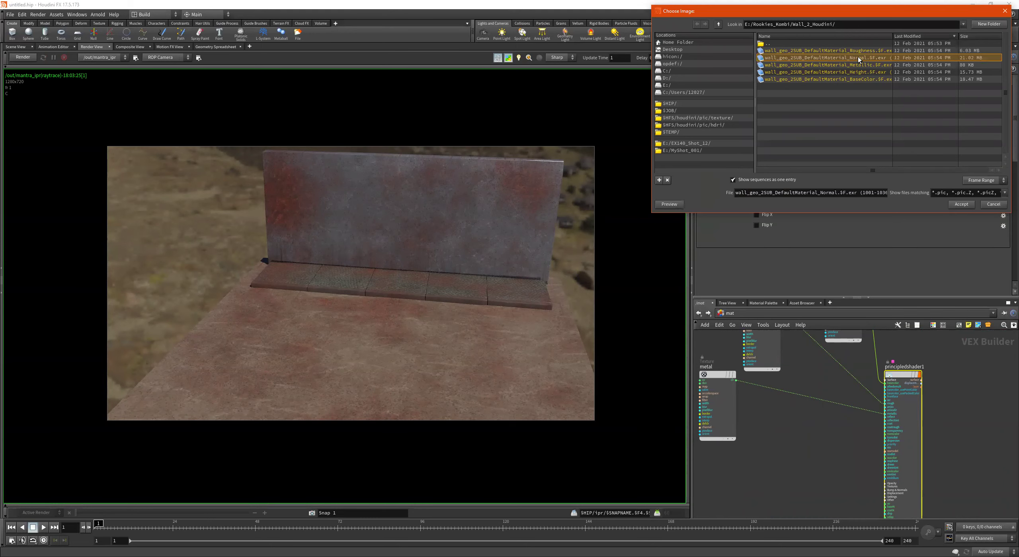
pyautogui.doubleClick(858, 56)
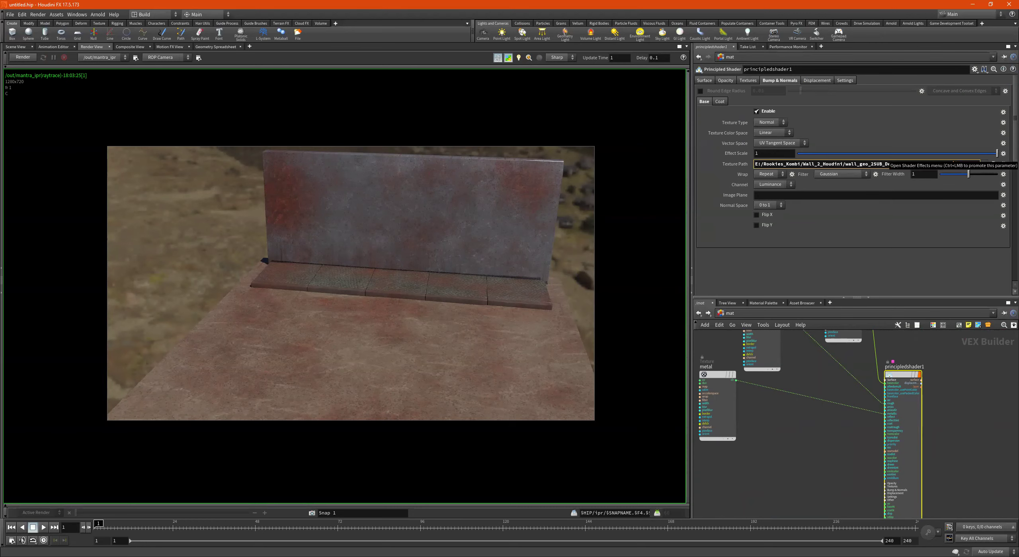
# Step: Replace the $F token in the shader's normal texture path with %(UDIM)d so the file name ends in Normal.%(UDIM)d.exr
pyautogui.write('$.exr')
pyautogui.click(935, 139)
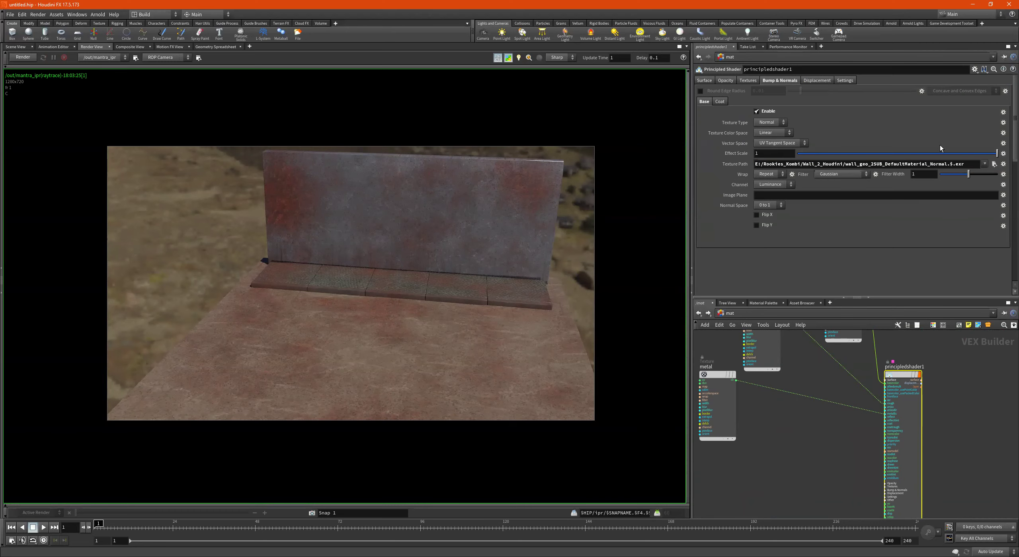
pyautogui.click(951, 163)
pyautogui.press('BackSpace')
pyautogui.write('%')
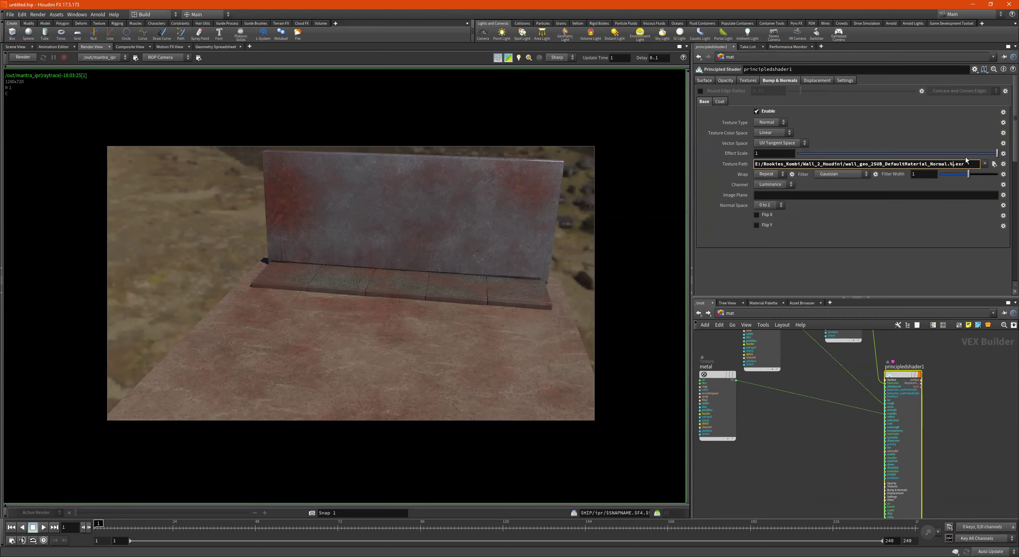
pyautogui.write('()')
pyautogui.write('UDIM')
pyautogui.write('d')
pyautogui.press('Return')
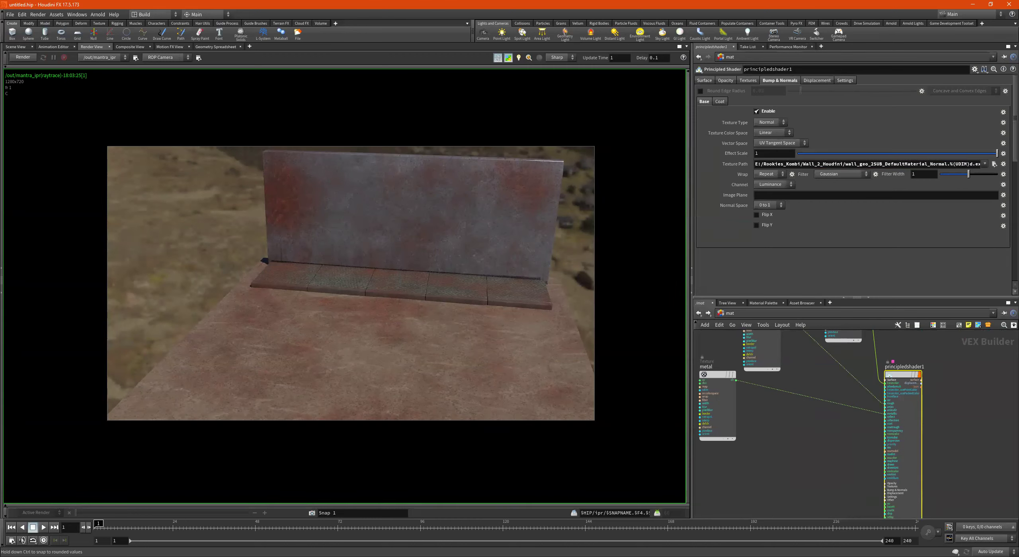
# Step: Take a snapshot of the current Mantra render in the render view
pyautogui.scroll(-1, 844, 418)
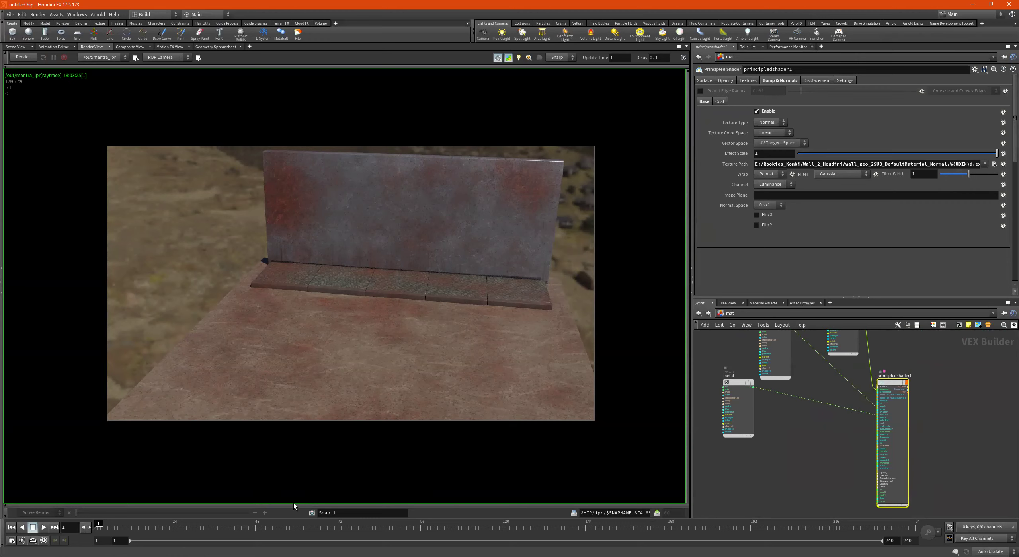
pyautogui.click(310, 514)
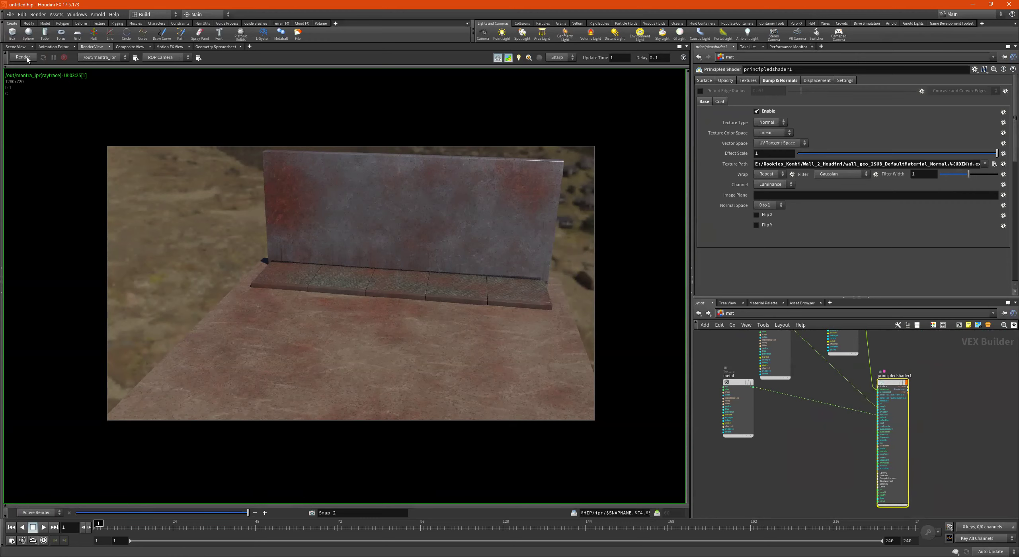